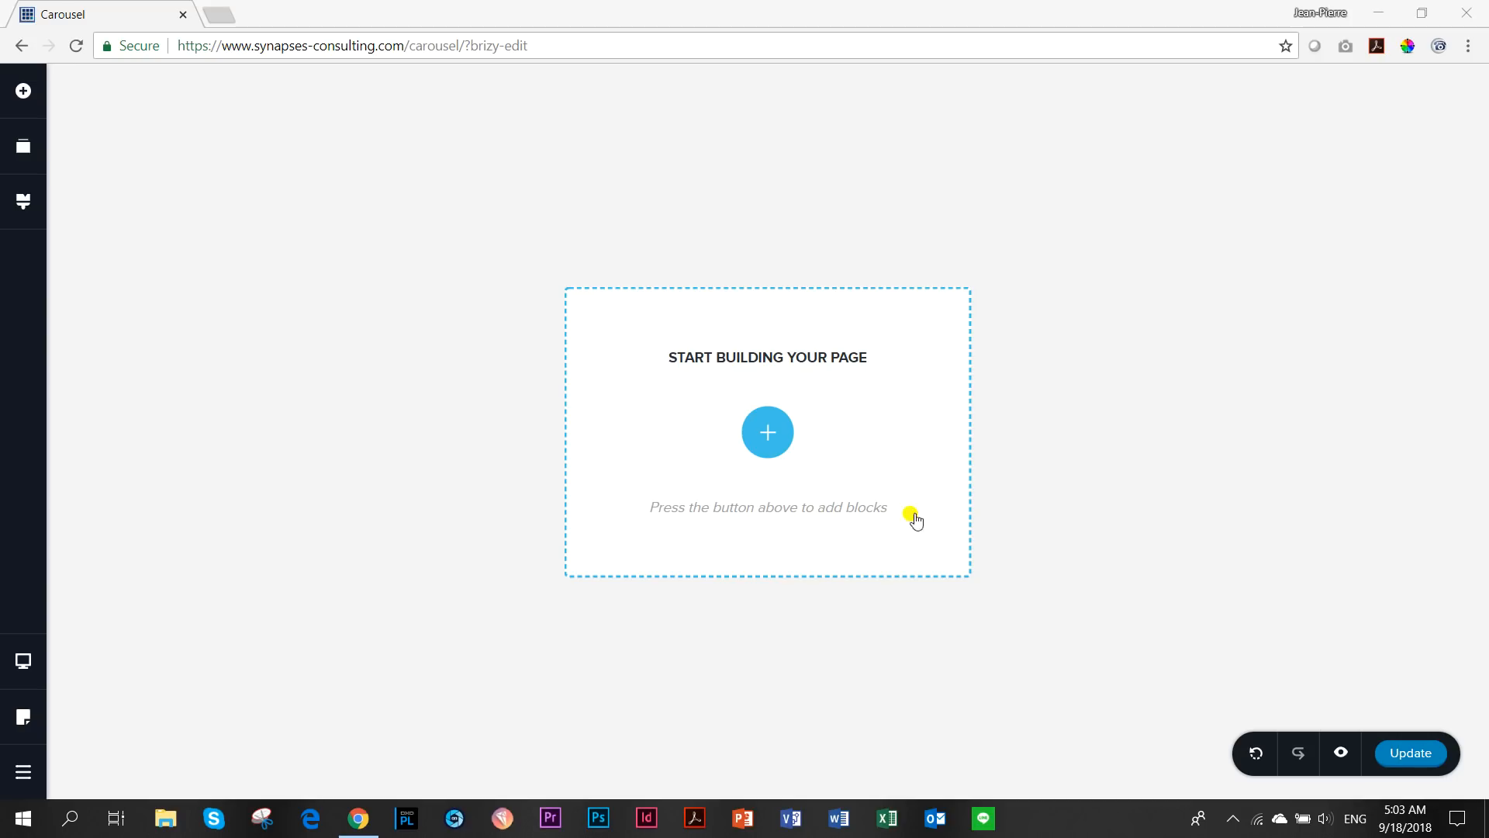
- Look through the available elements, and add a blank two-column block to the empty page
{"action": "left_click", "coordinate": [24, 91]}
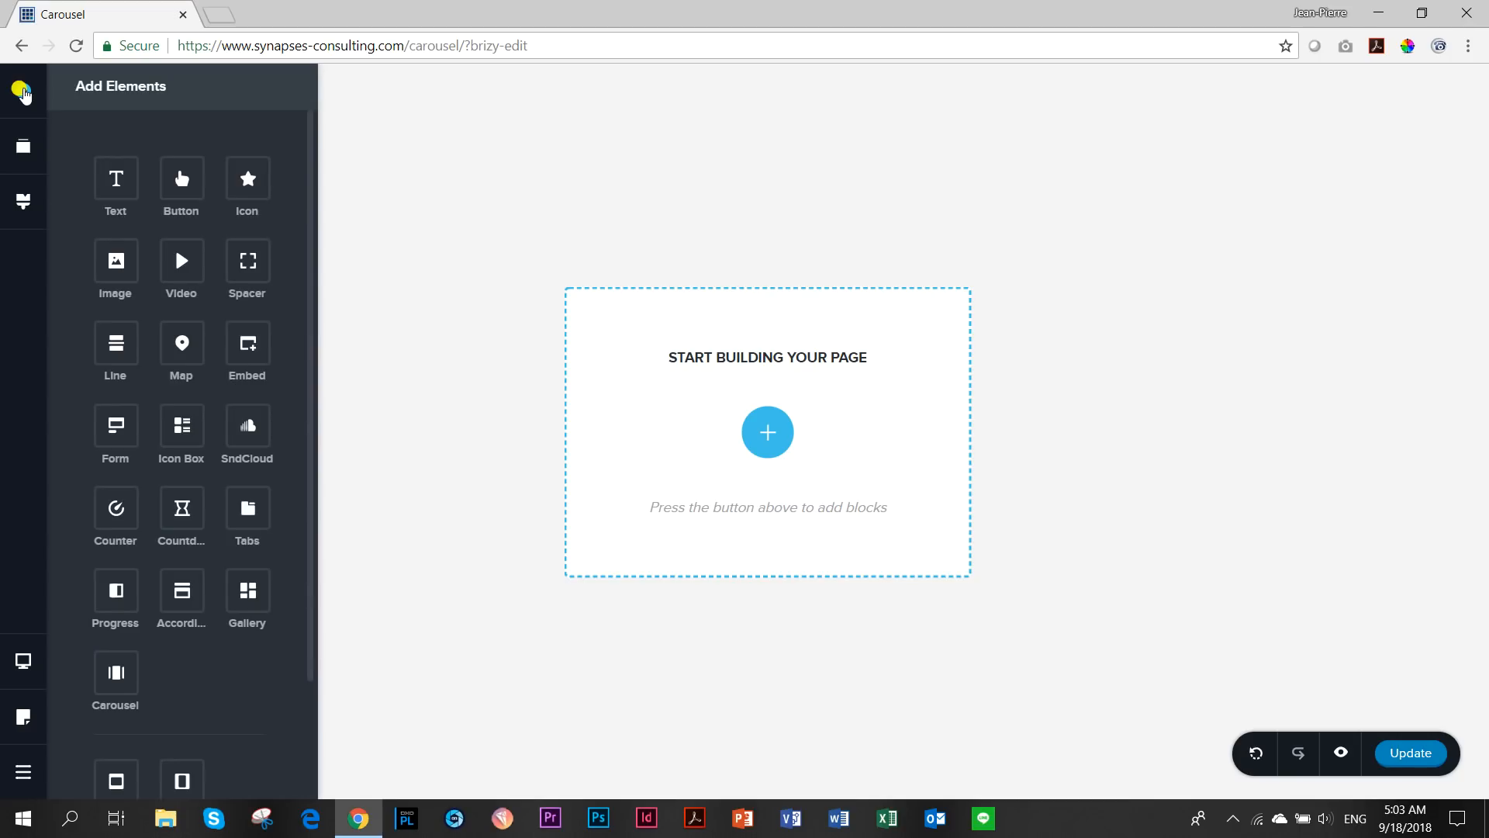
{"action": "scroll", "coordinate": [189, 253], "scroll_direction": "down", "scroll_amount": 2}
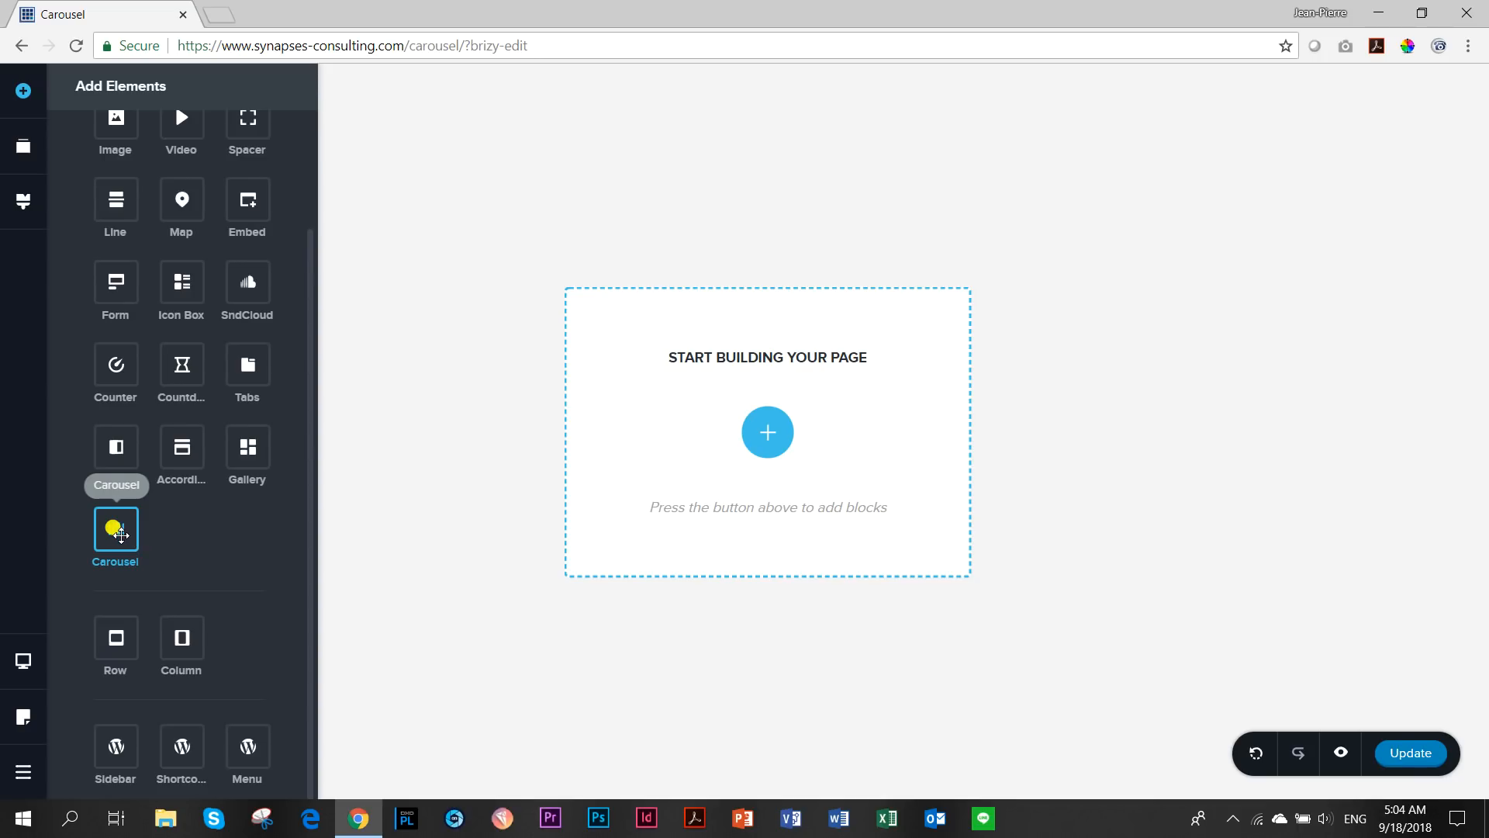
{"action": "left_click_drag", "start_coordinate": [116, 531], "coordinate": [766, 450]}
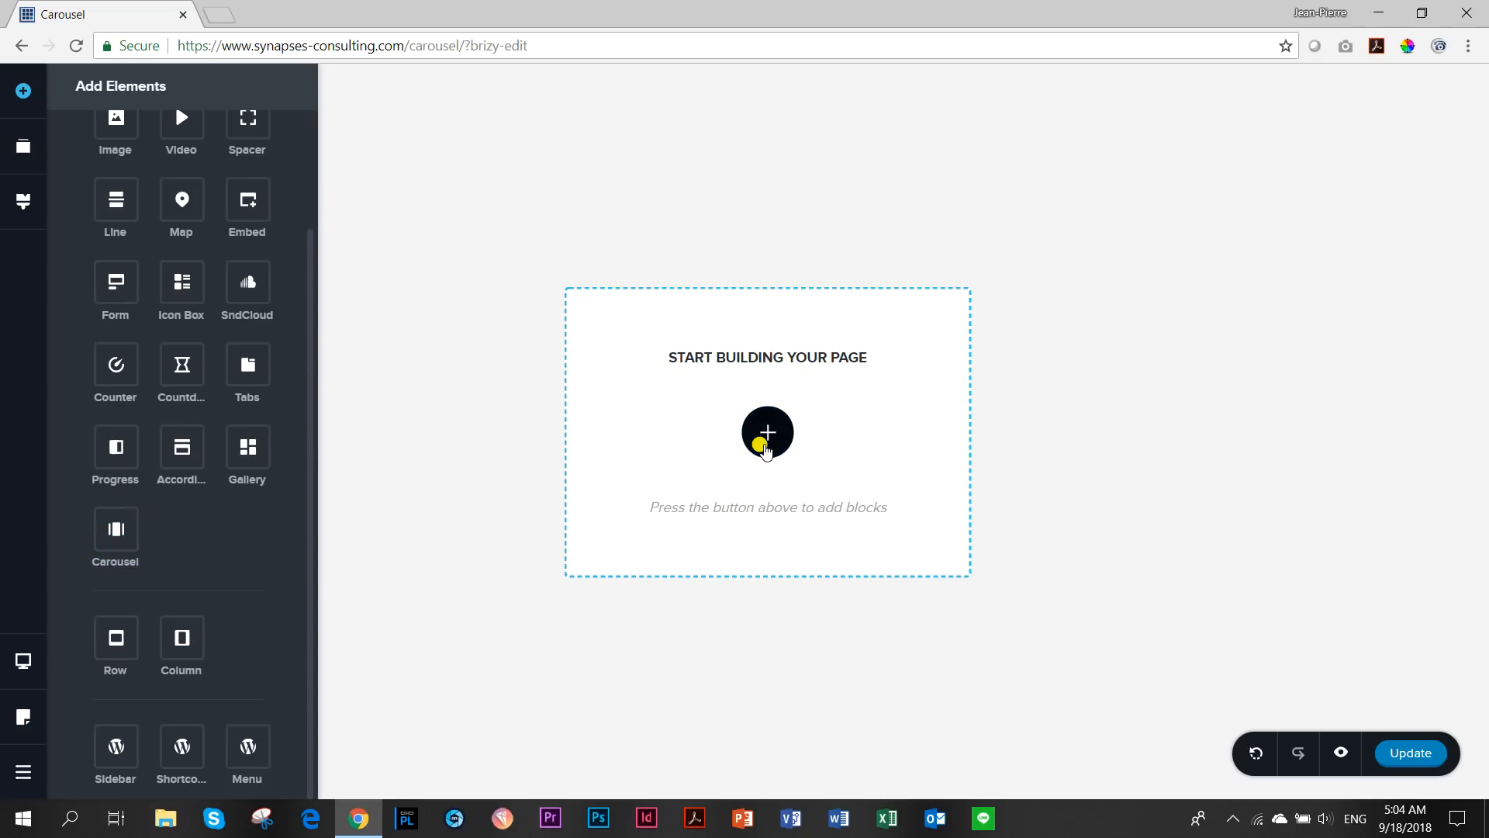
{"action": "left_click", "coordinate": [767, 446]}
{"action": "left_click", "coordinate": [431, 389]}
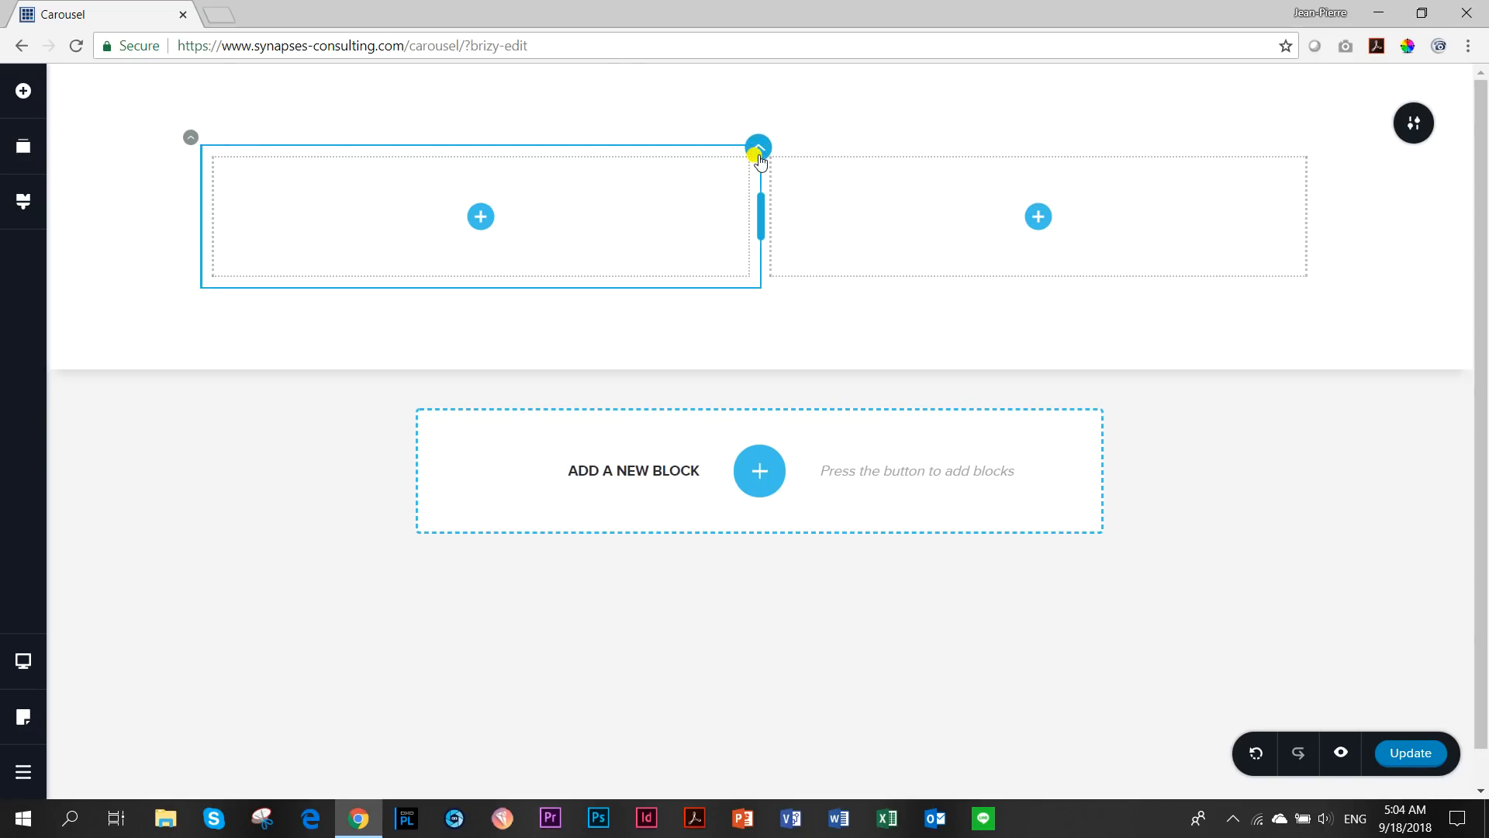
- Delete the block's first column and place a Carousel element in the remaining column
{"action": "mouse_move", "coordinate": [758, 148]}
{"action": "left_click", "coordinate": [860, 105]}
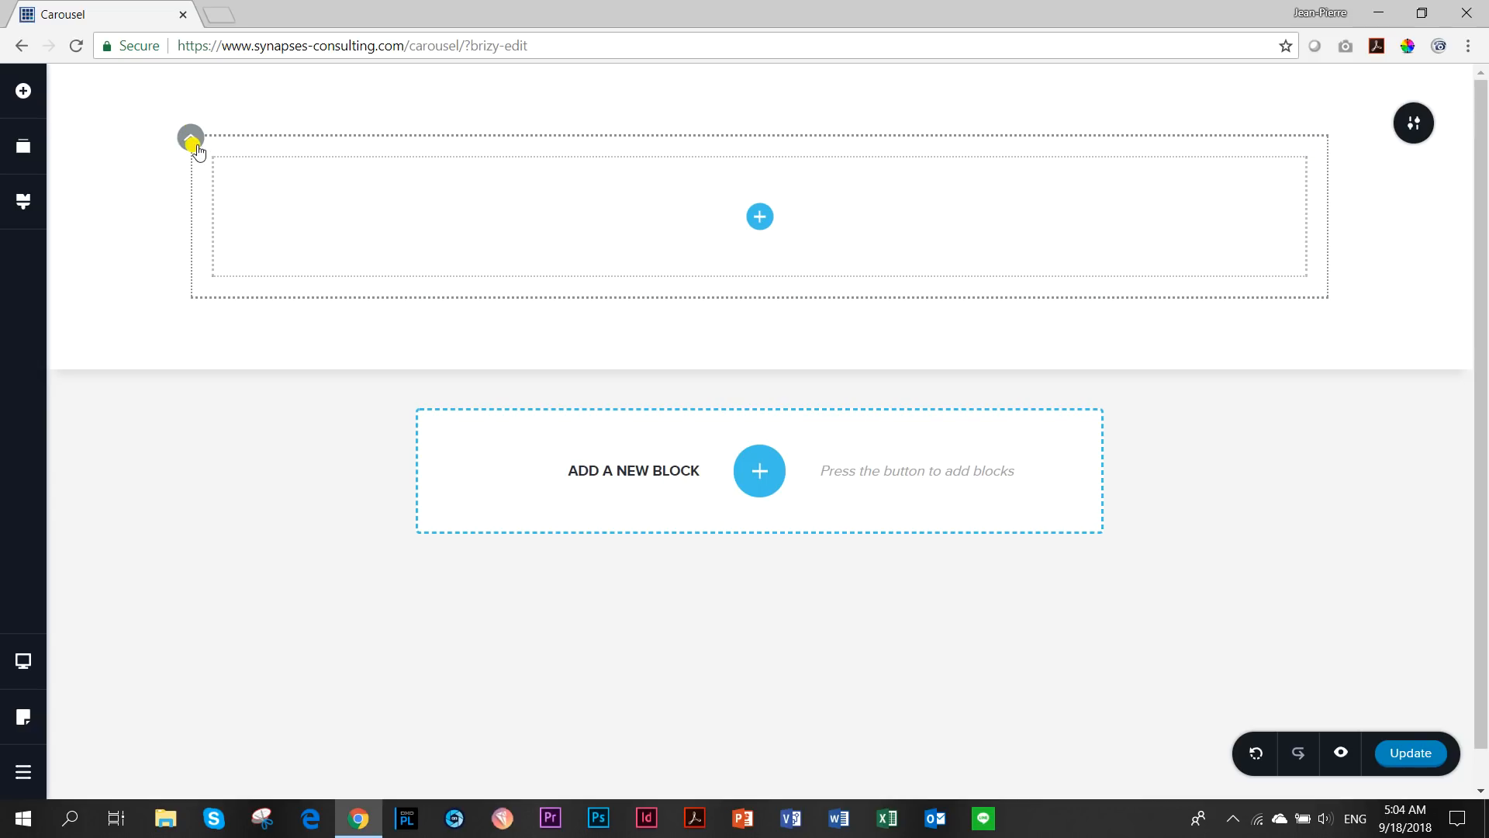
{"action": "left_click", "coordinate": [23, 90]}
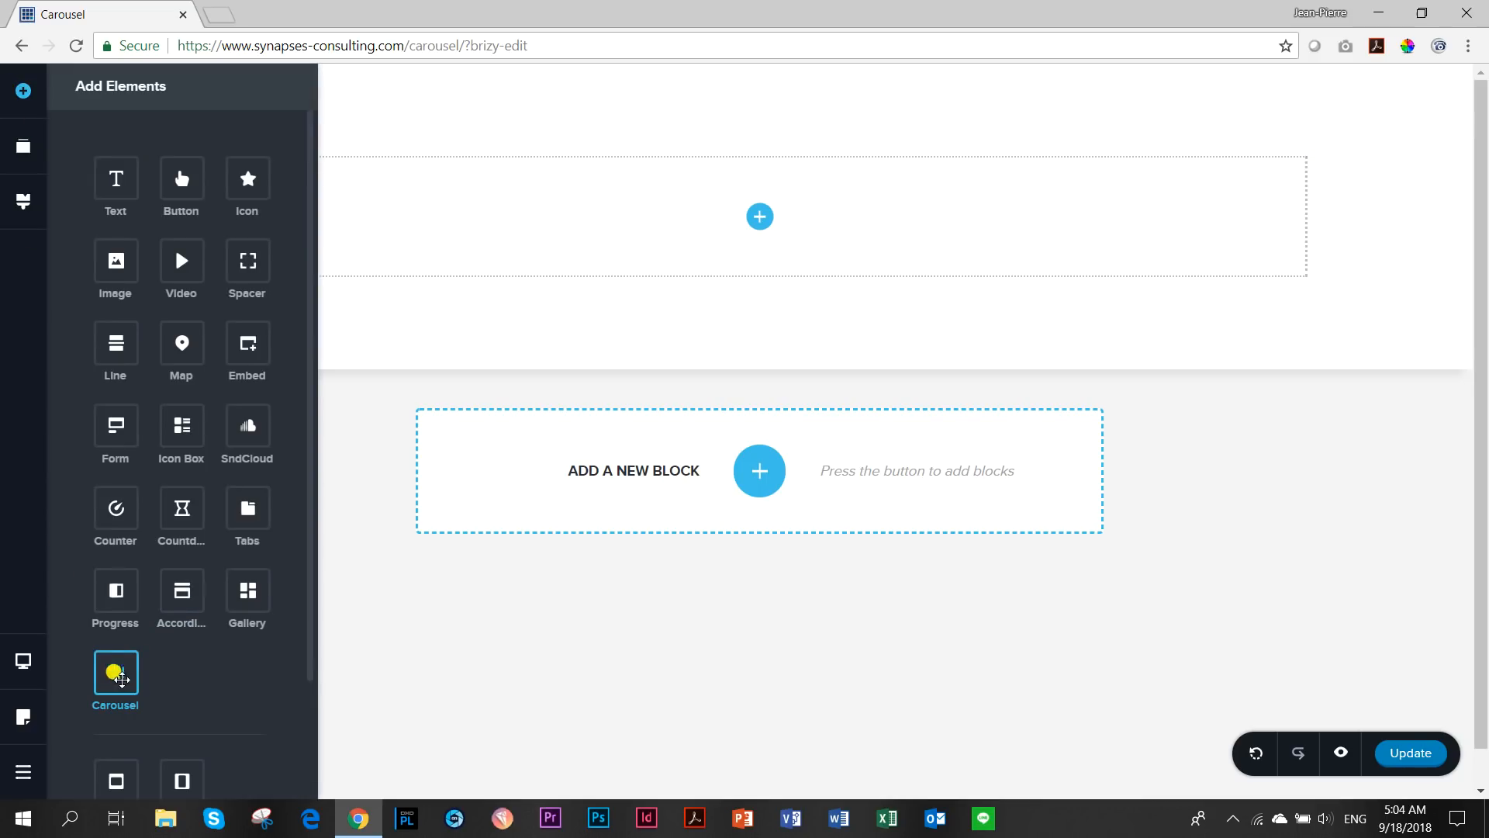
{"action": "left_click_drag", "start_coordinate": [116, 672], "coordinate": [758, 233]}
- Add a second blank block below the carousel and delete its two-column row
{"action": "scroll", "coordinate": [775, 539], "scroll_direction": "down", "scroll_amount": 2}
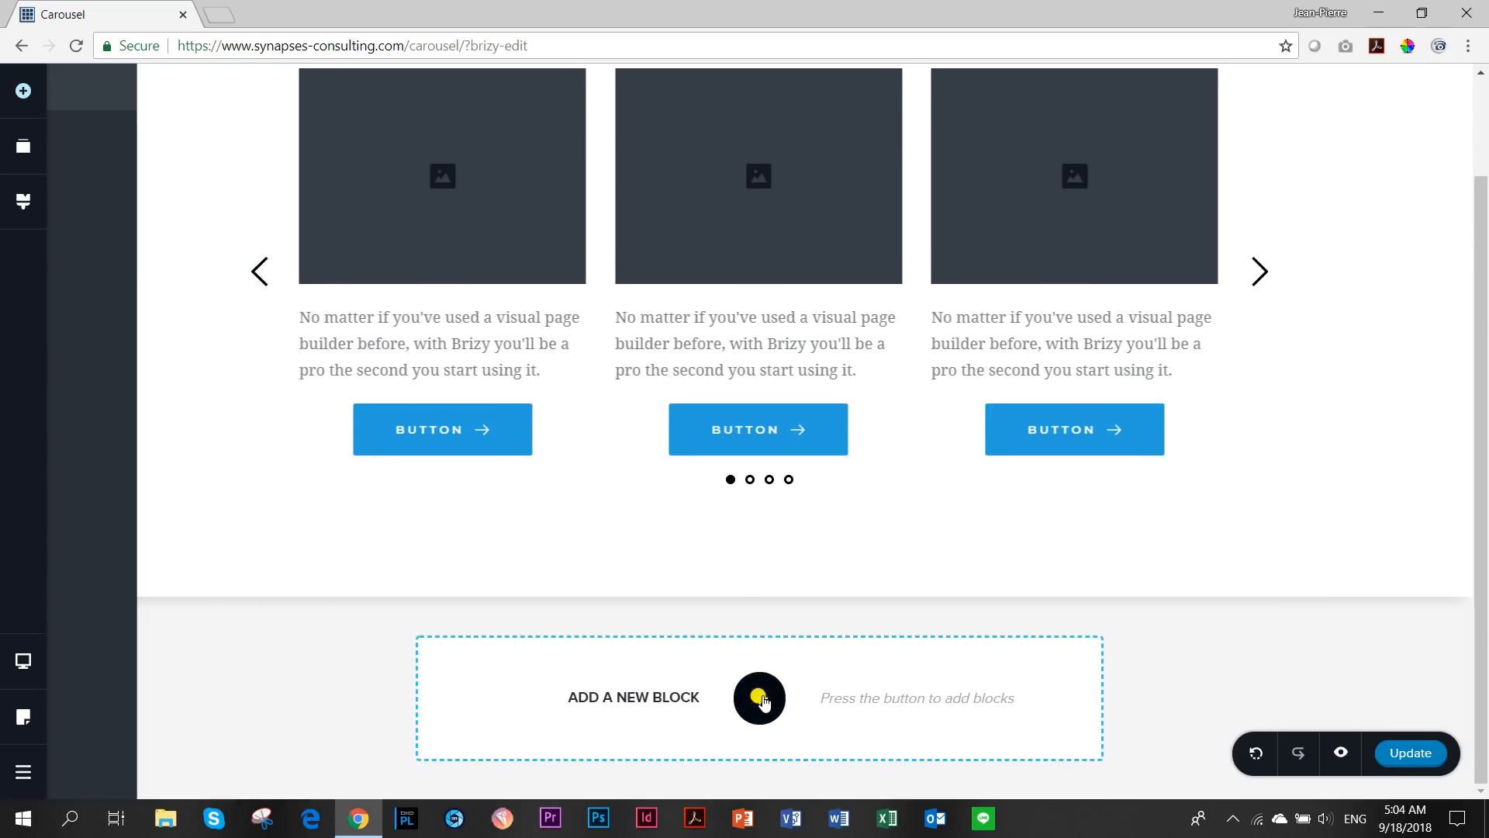
{"action": "left_click", "coordinate": [755, 693]}
{"action": "left_click", "coordinate": [495, 391]}
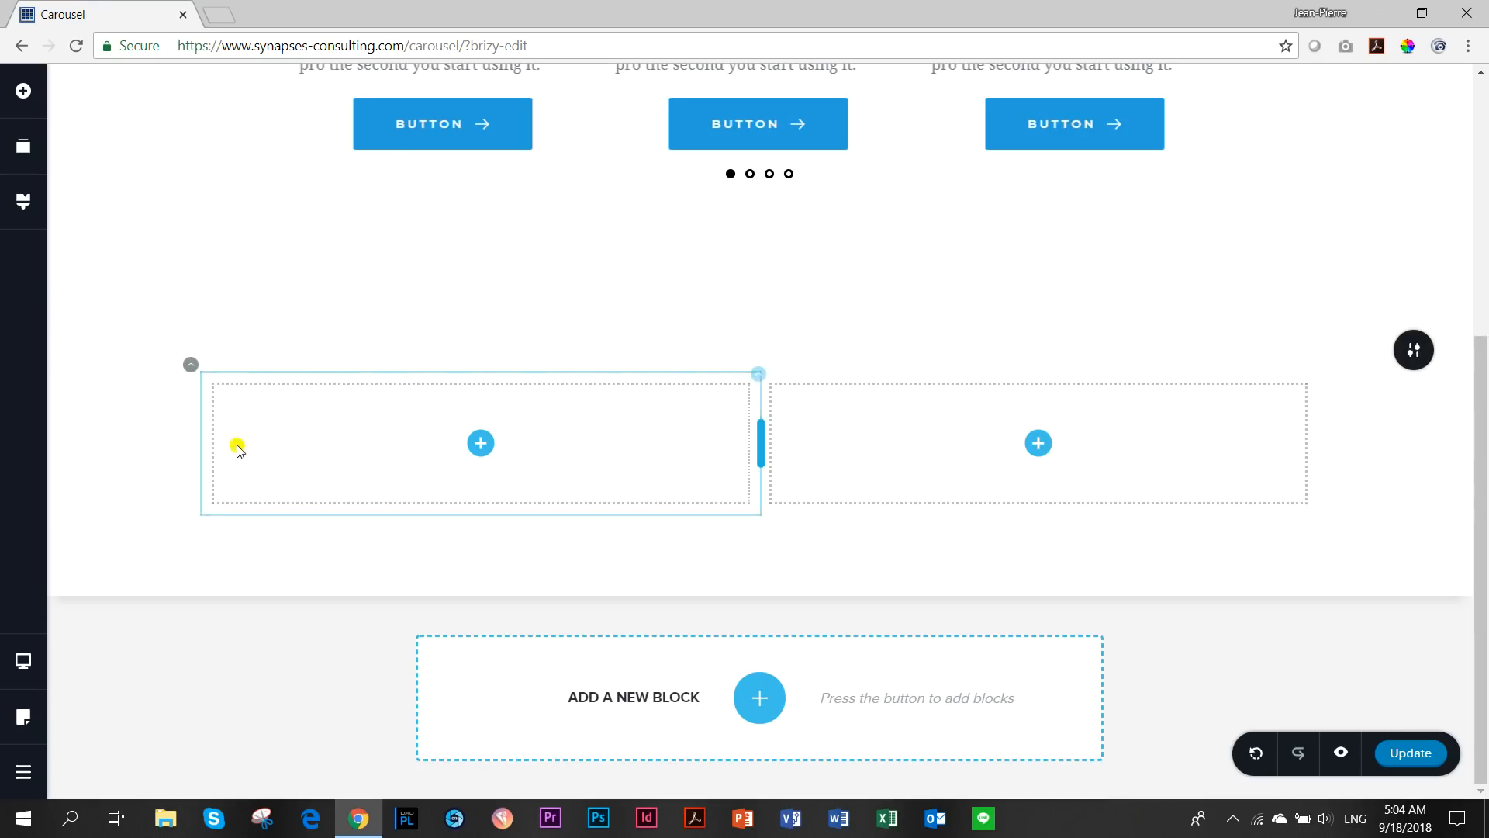
{"action": "left_click", "coordinate": [188, 371]}
{"action": "left_click", "coordinate": [273, 323]}
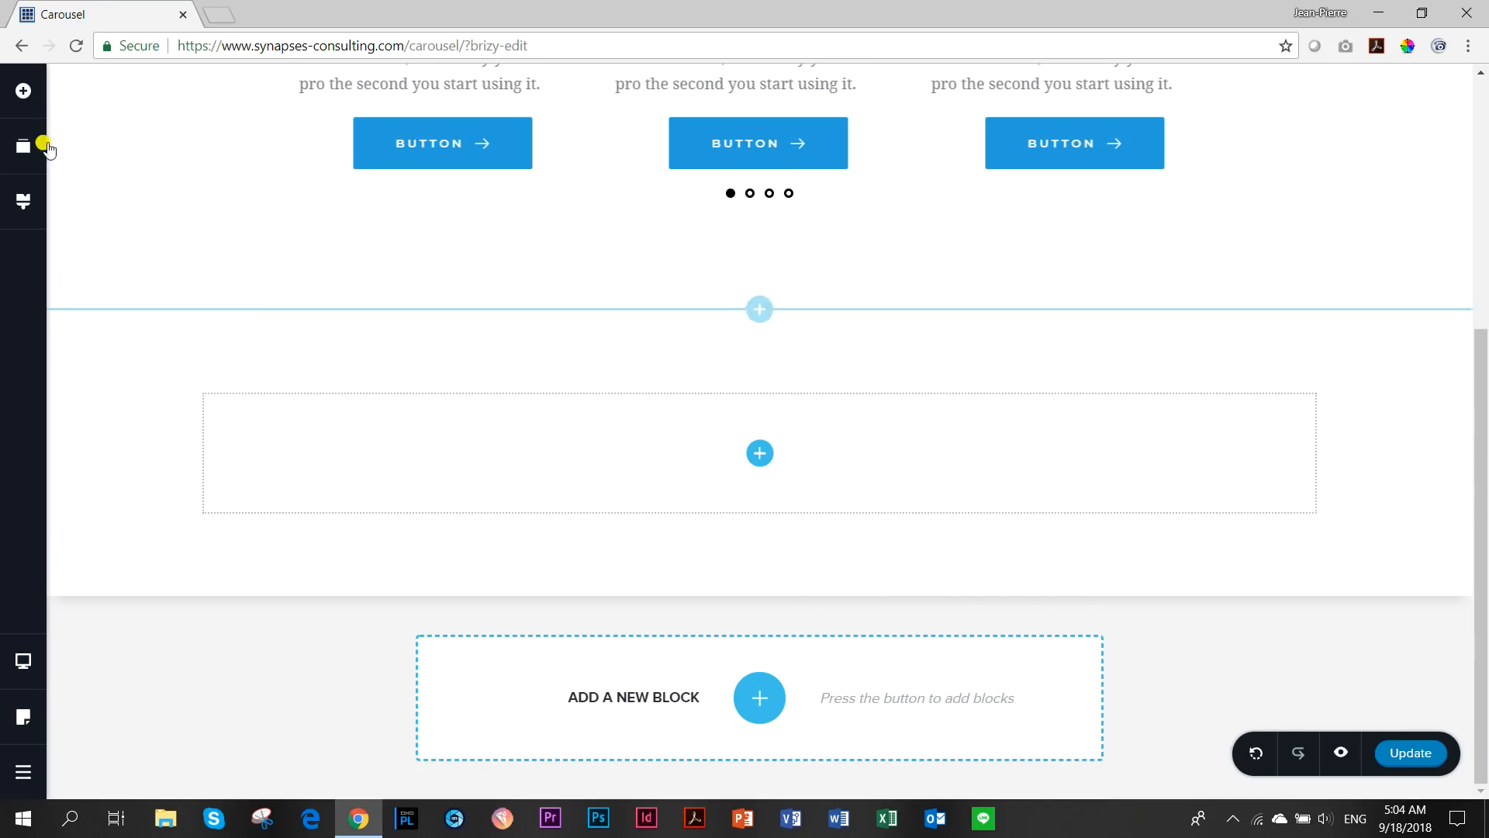
- Place a Carousel element directly in the empty second block, without a surrounding row or column
{"action": "left_click", "coordinate": [31, 92]}
{"action": "left_click_drag", "start_coordinate": [115, 672], "coordinate": [775, 462]}
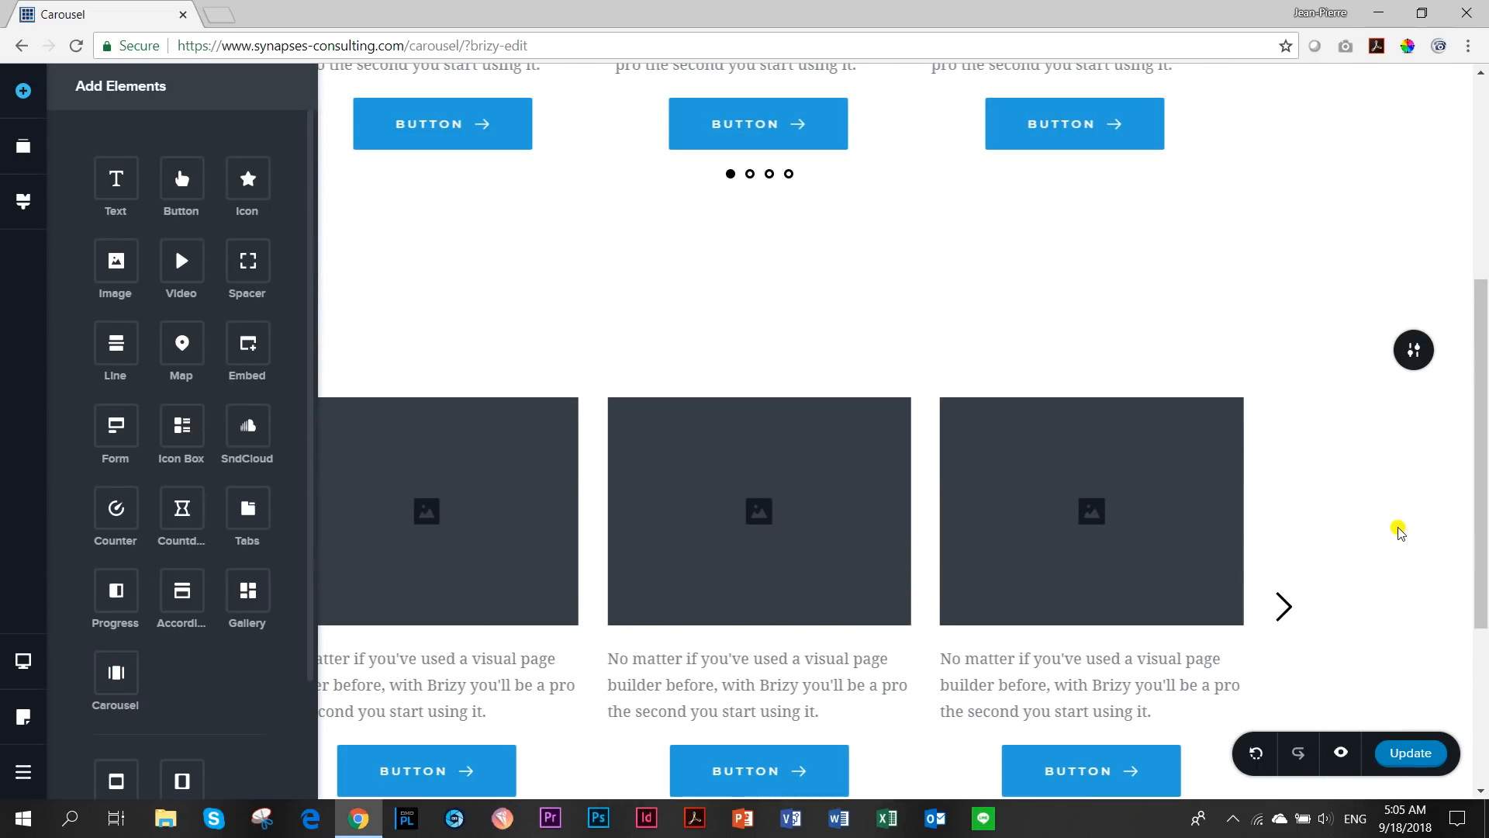
{"action": "left_click", "coordinate": [1390, 522]}
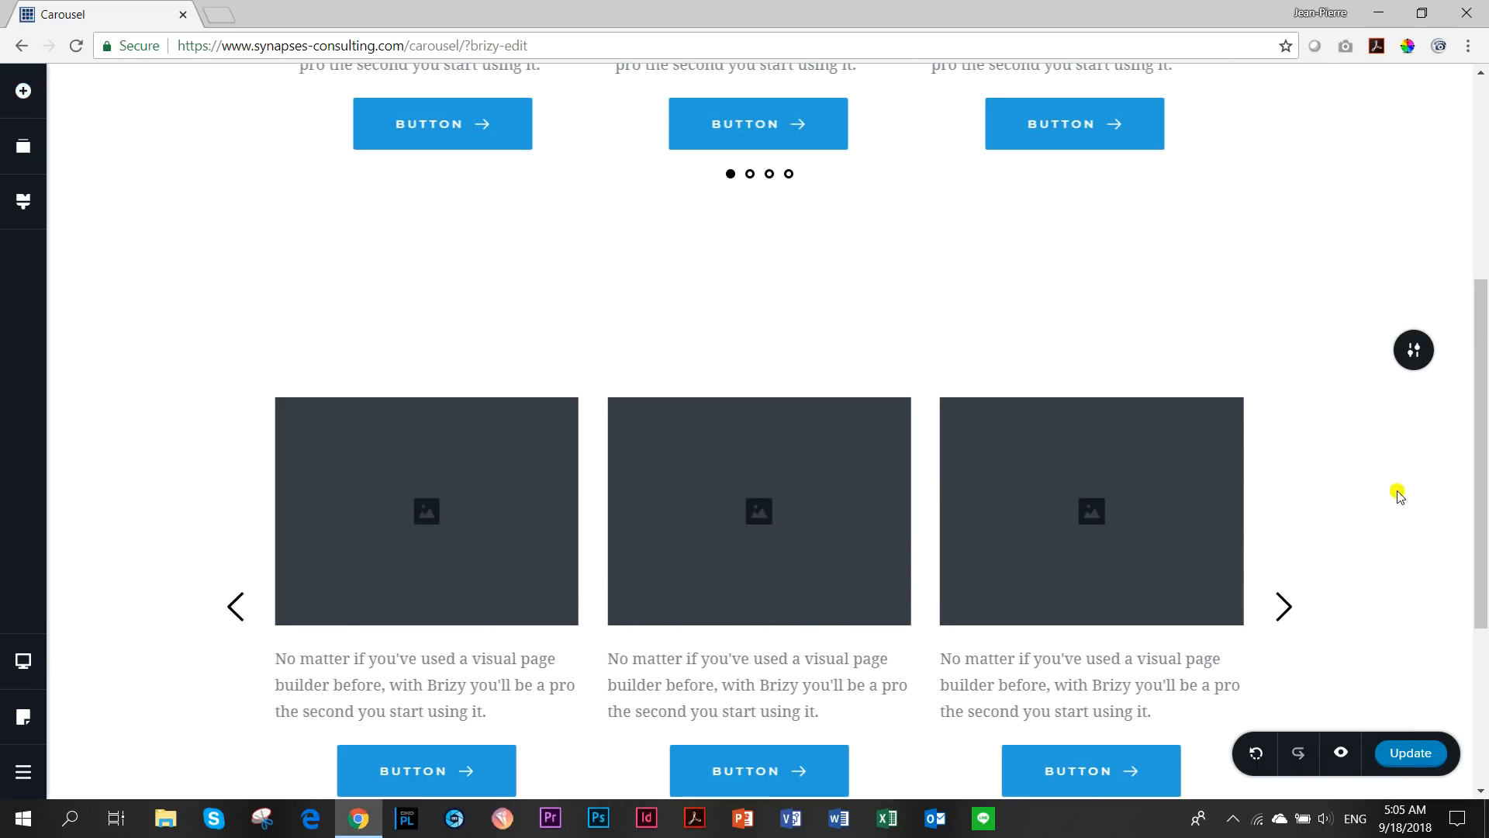
- Compare the outlines and width of the carousel placed directly in its block with the one nested in a row and column
{"action": "scroll", "coordinate": [1387, 508], "scroll_direction": "down", "scroll_amount": 4}
{"action": "scroll", "coordinate": [1384, 491], "scroll_direction": "up", "scroll_amount": 3}
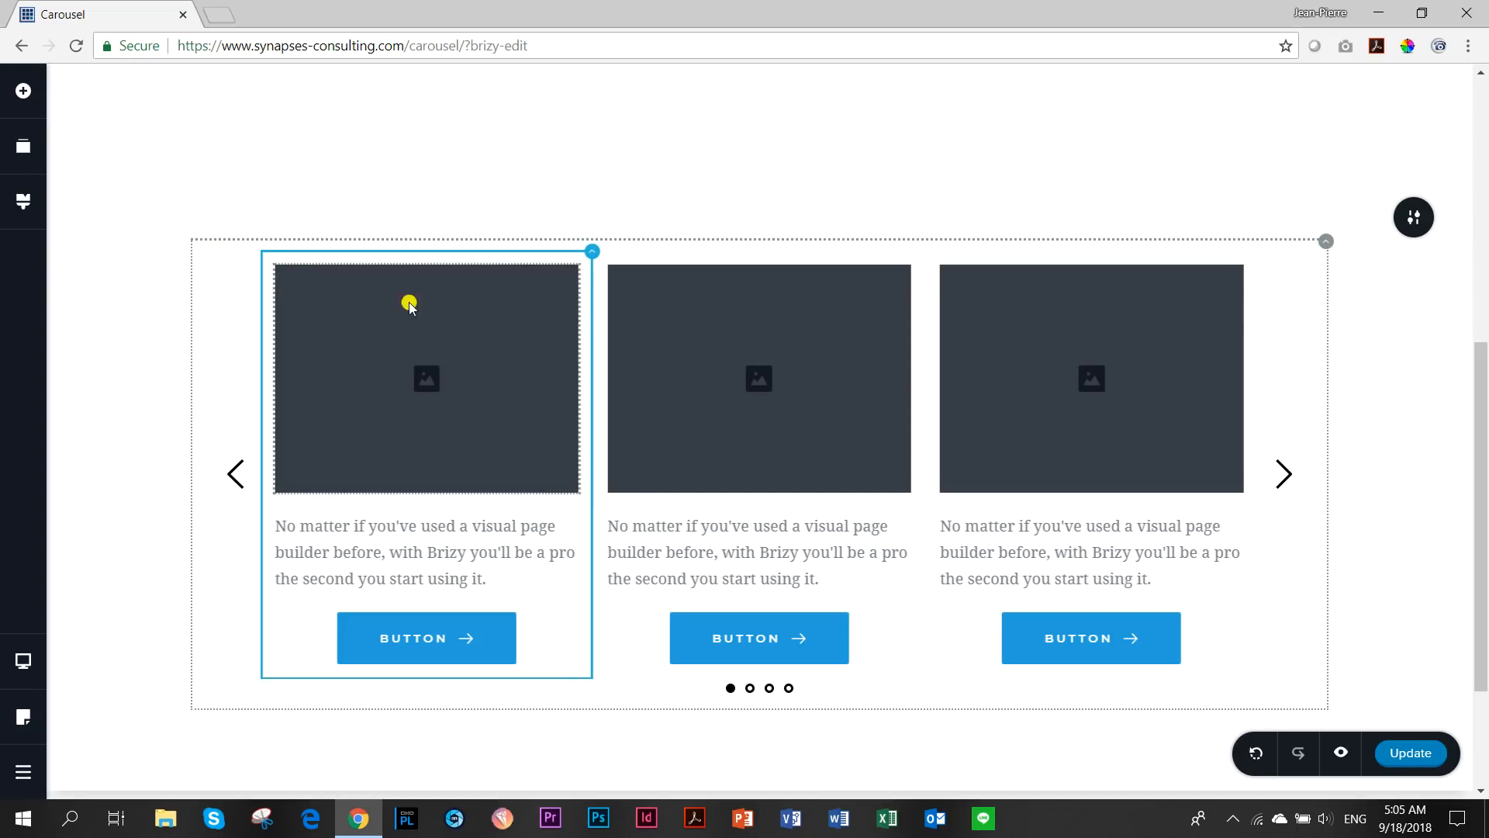
{"action": "left_click", "coordinate": [1326, 242]}
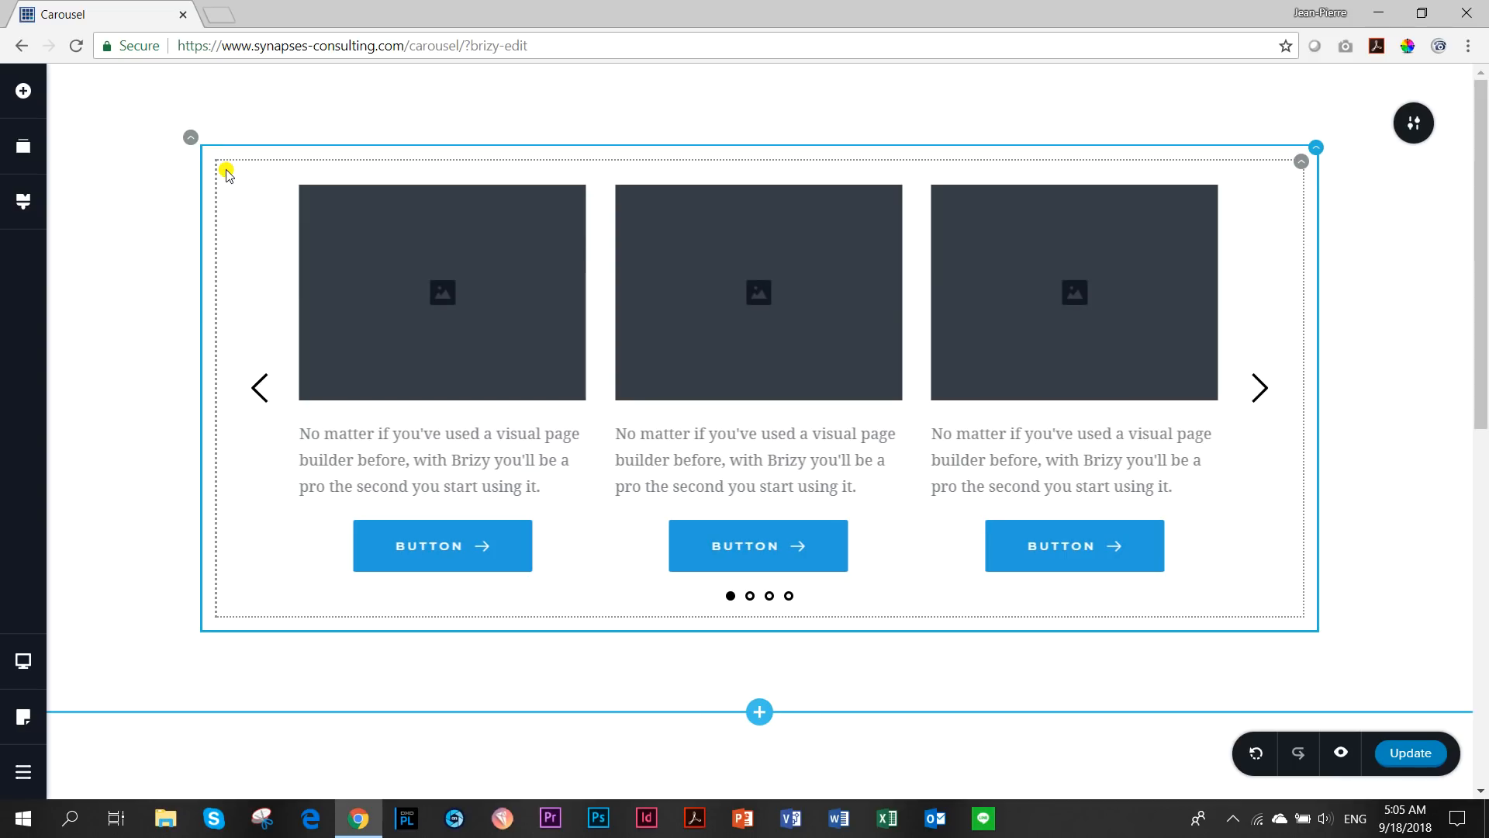
{"action": "left_click", "coordinate": [343, 246]}
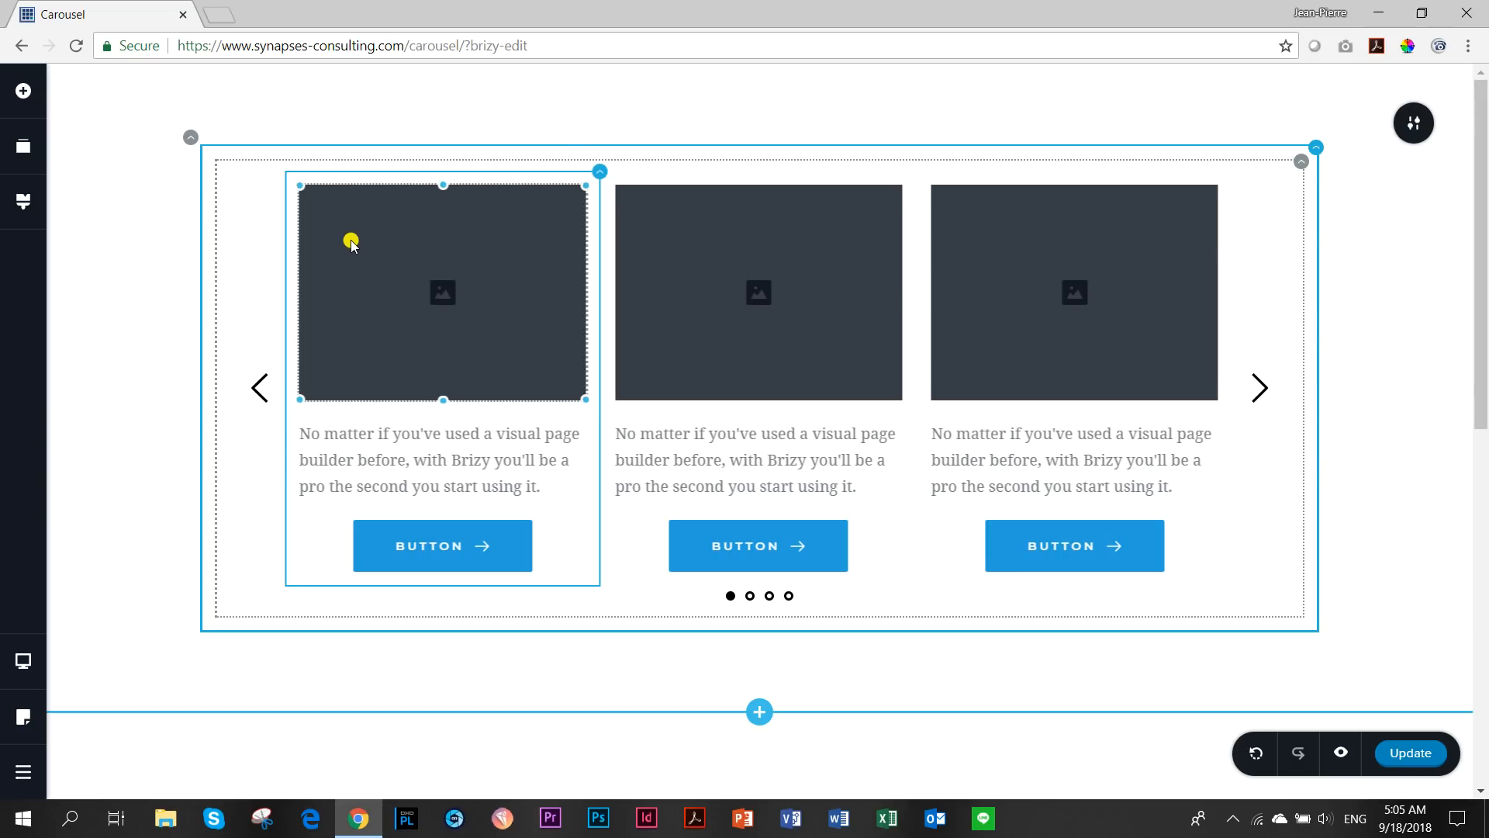
{"action": "left_click", "coordinate": [286, 166]}
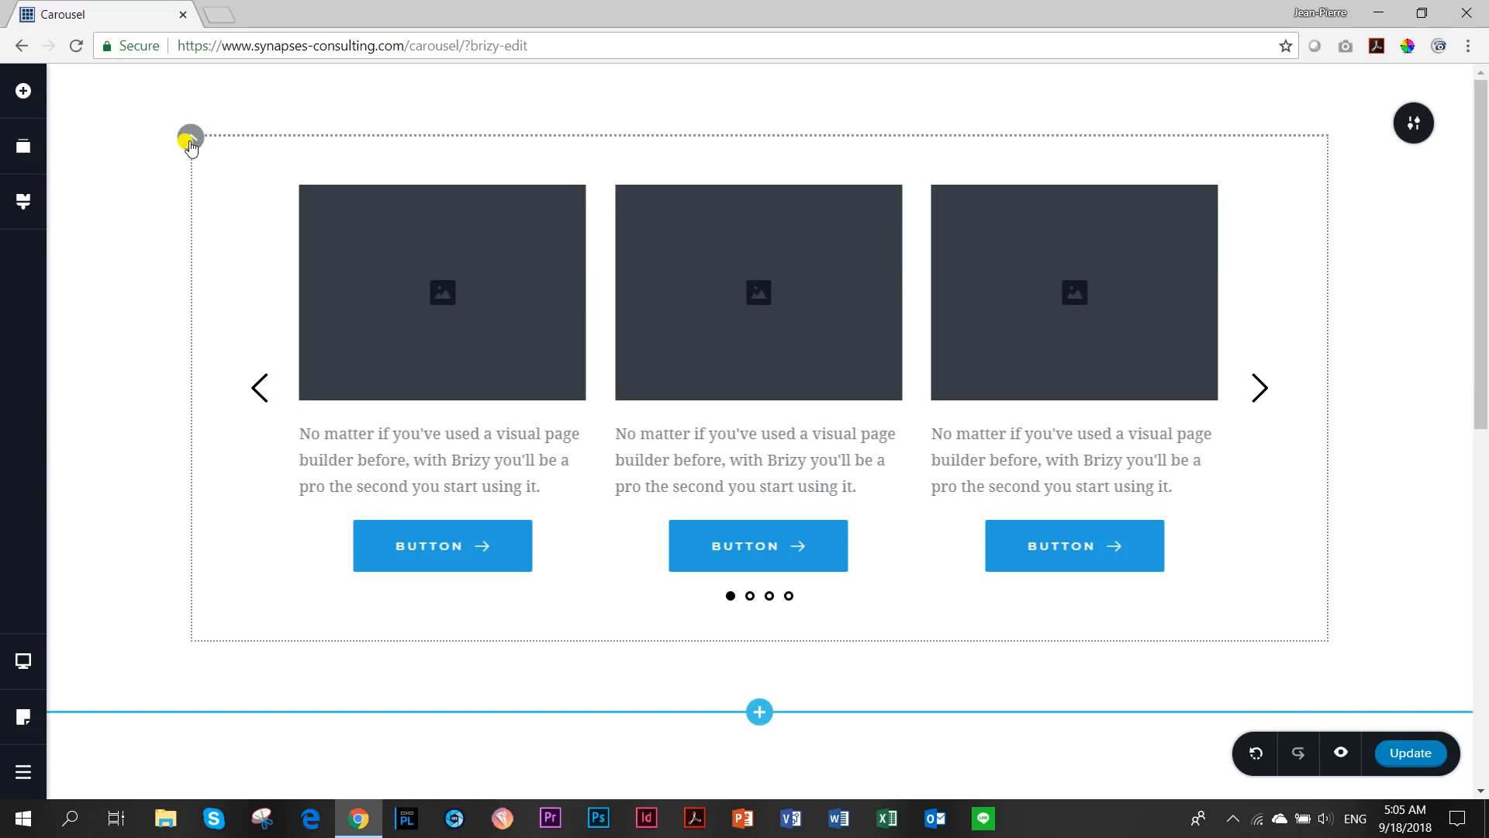
{"action": "scroll", "coordinate": [496, 269], "scroll_direction": "down", "scroll_amount": 10}
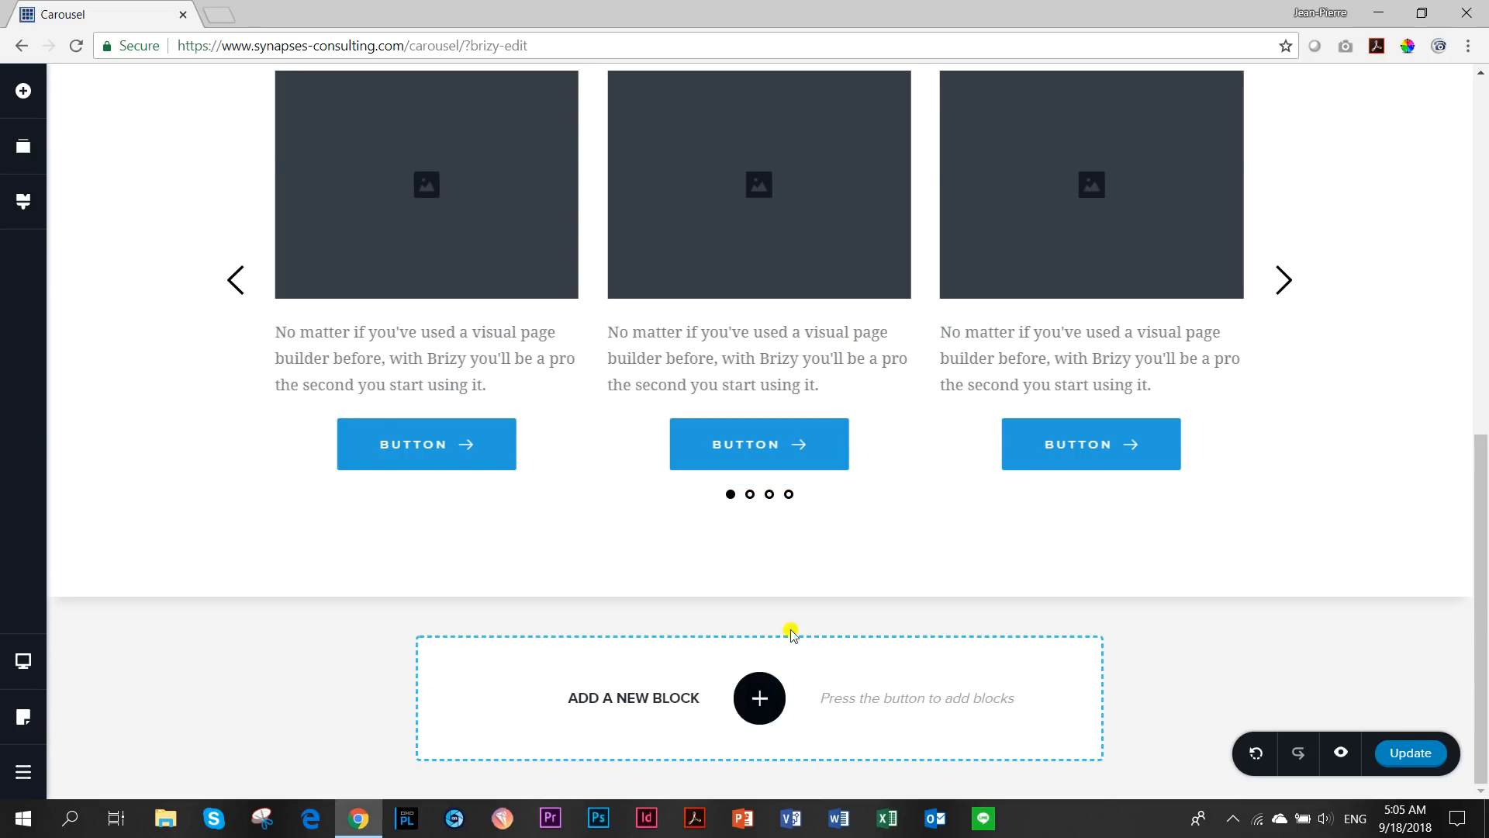
- Delete both carousel blocks from the page
{"action": "scroll", "coordinate": [998, 310], "scroll_direction": "up", "scroll_amount": 9}
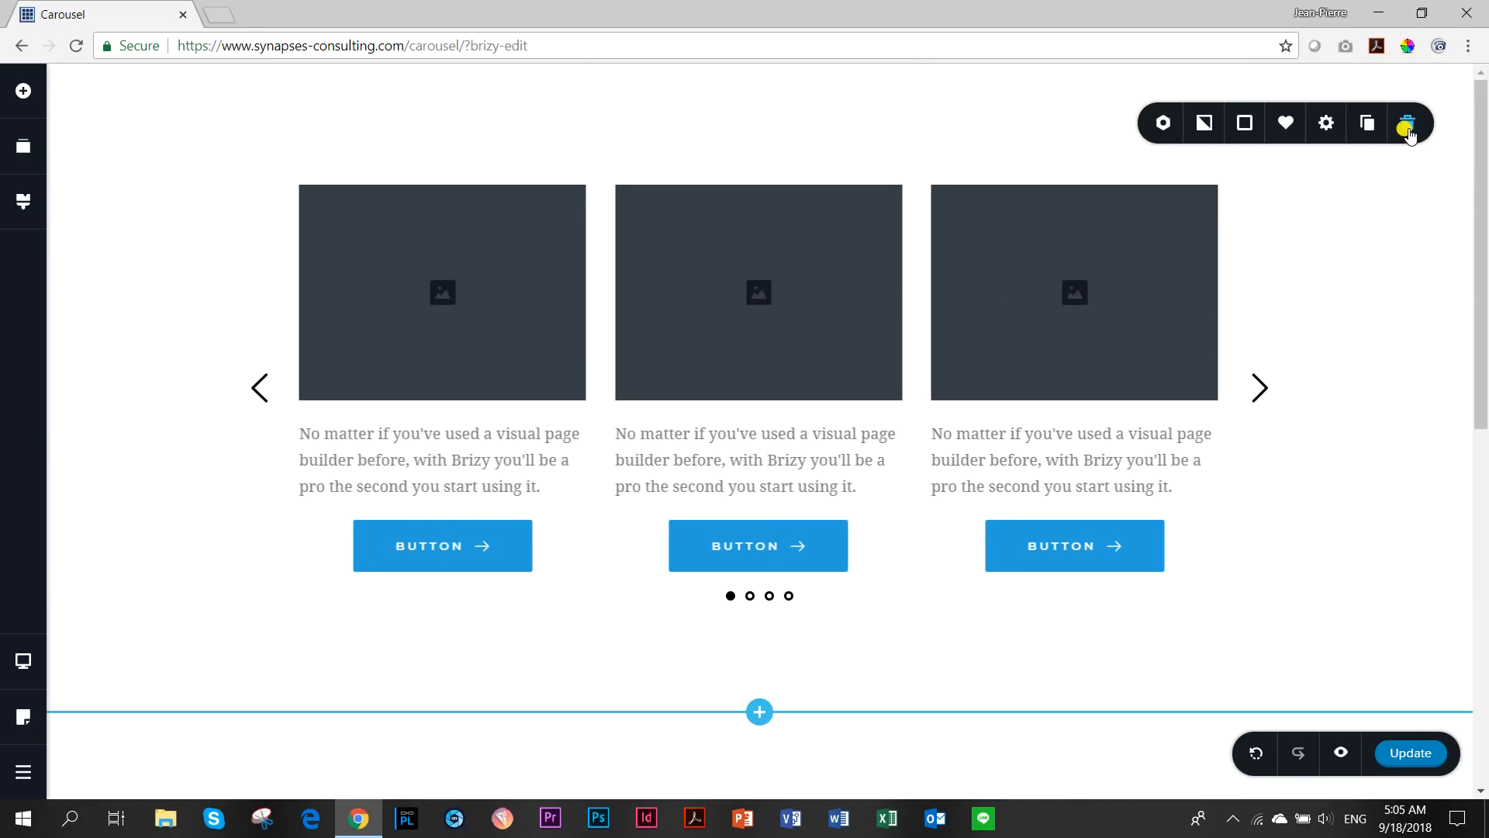
{"action": "left_click", "coordinate": [1413, 124]}
{"action": "left_click", "coordinate": [1412, 126]}
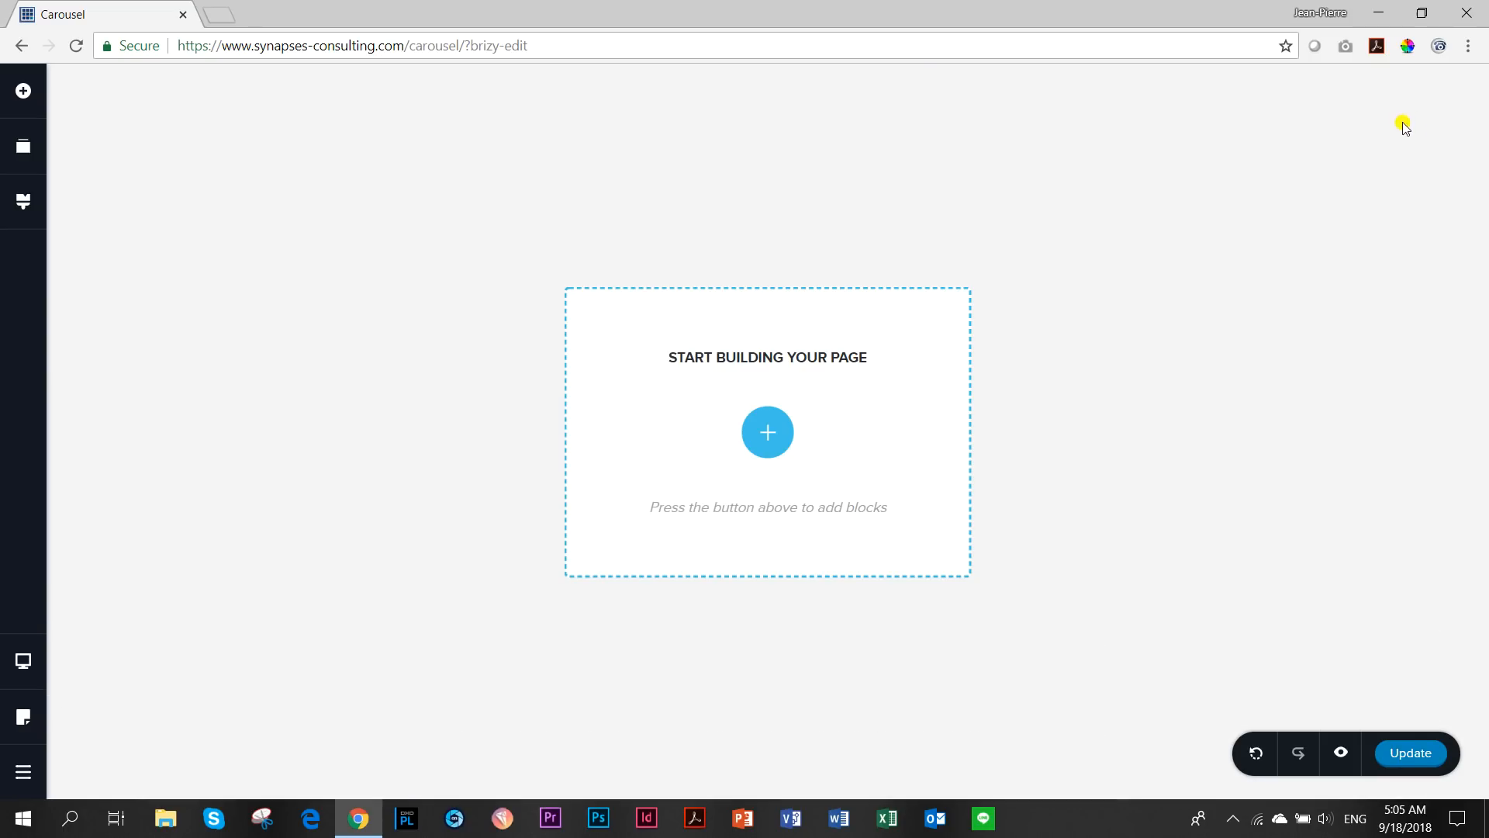
- Add a blank block to the empty page and remove its default two-column row
{"action": "left_click", "coordinate": [764, 429]}
{"action": "left_click", "coordinate": [475, 385]}
{"action": "left_click", "coordinate": [225, 128]}
{"action": "left_click", "coordinate": [273, 90]}
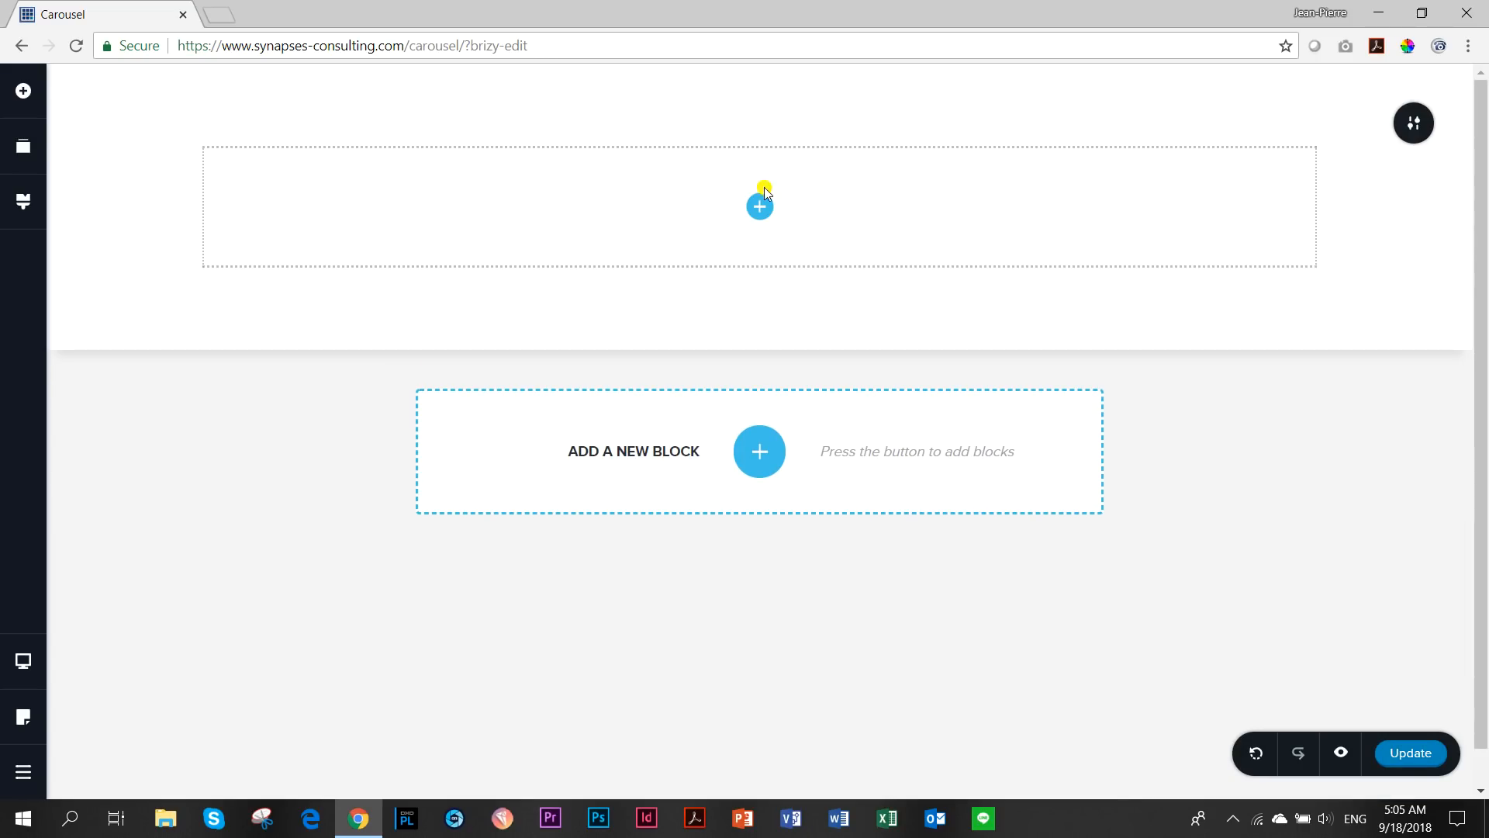
- Place a Carousel element directly in the empty block
{"action": "left_click", "coordinate": [23, 91]}
{"action": "left_click_drag", "start_coordinate": [119, 679], "coordinate": [771, 203]}
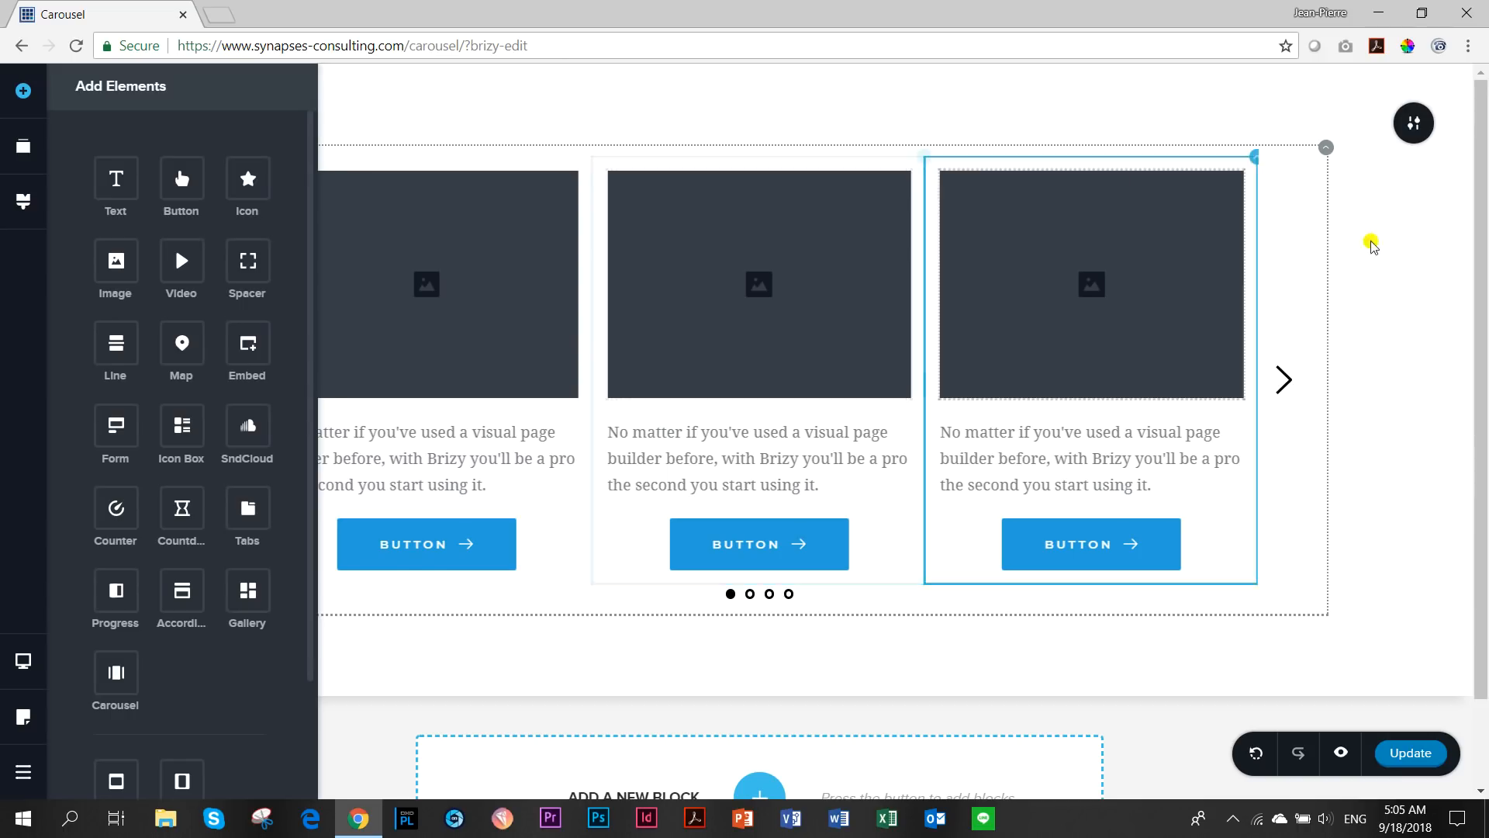
{"action": "left_click", "coordinate": [1399, 247]}
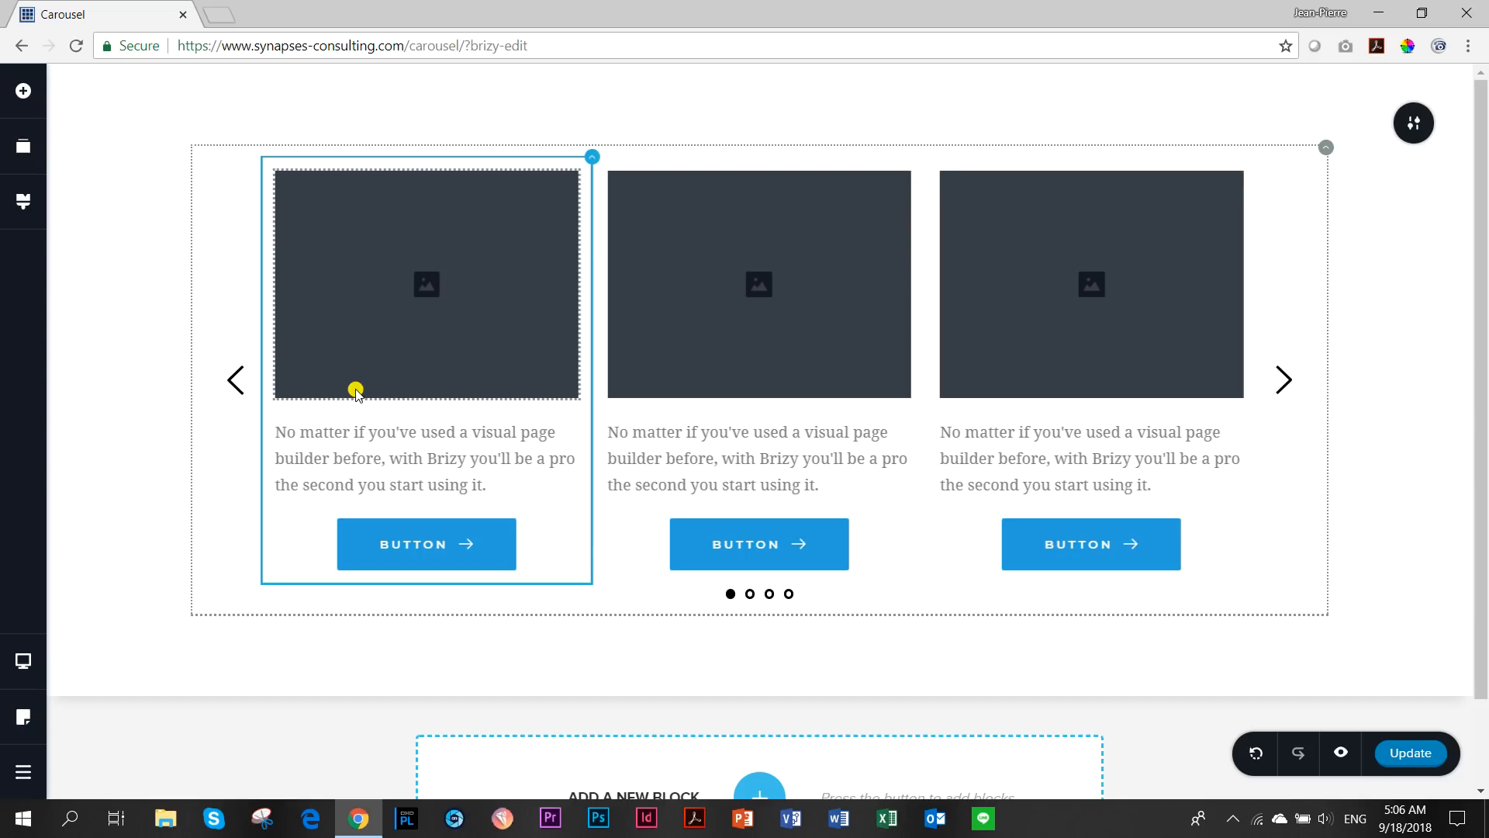
- Inspect the editable image, text and button elements inside the first carousel slide
{"action": "left_click", "coordinate": [385, 290]}
{"action": "left_click", "coordinate": [369, 461]}
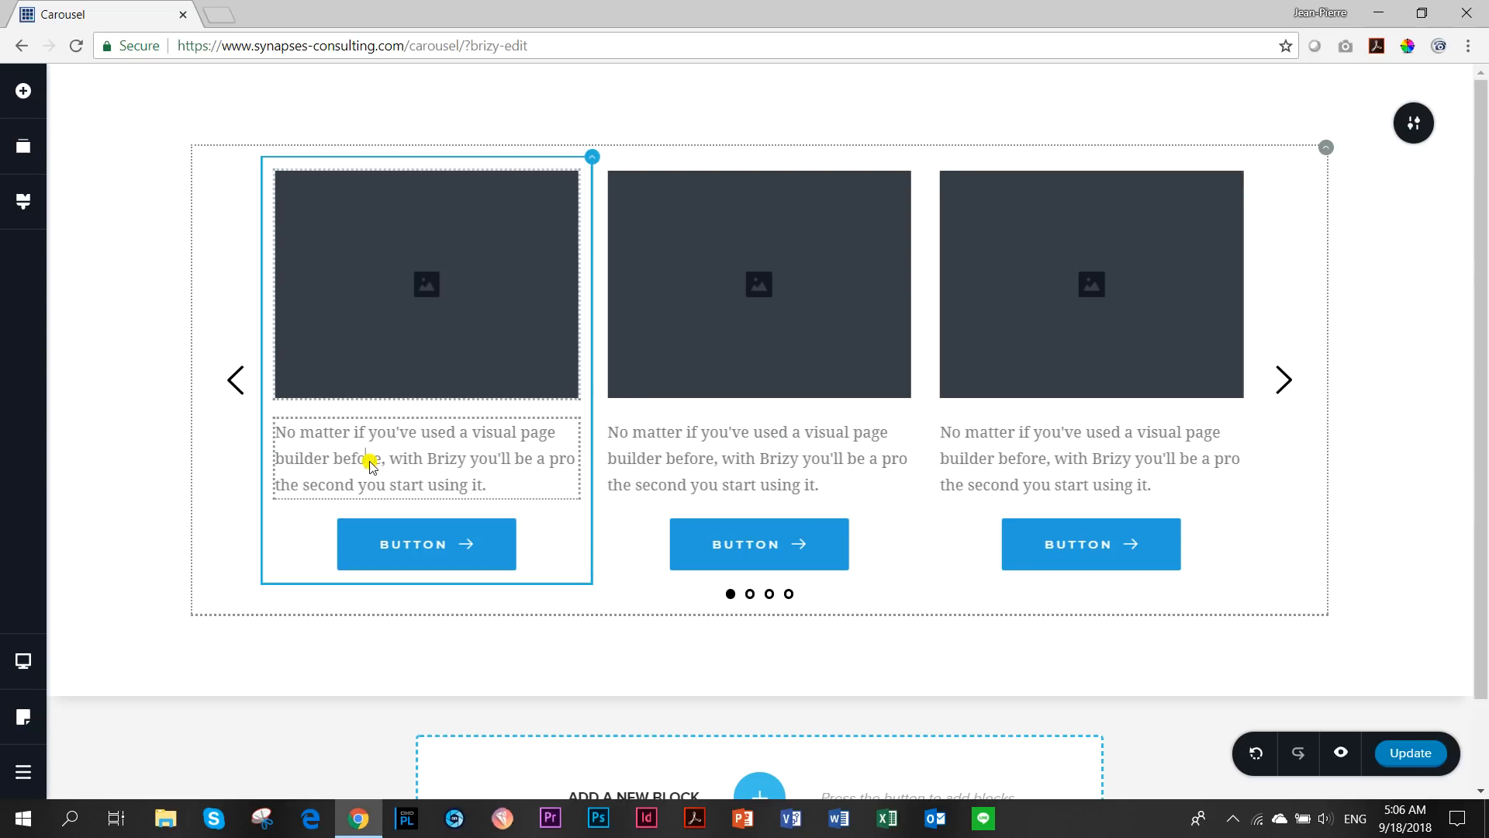
{"action": "left_click", "coordinate": [406, 543]}
{"action": "left_click", "coordinate": [412, 458]}
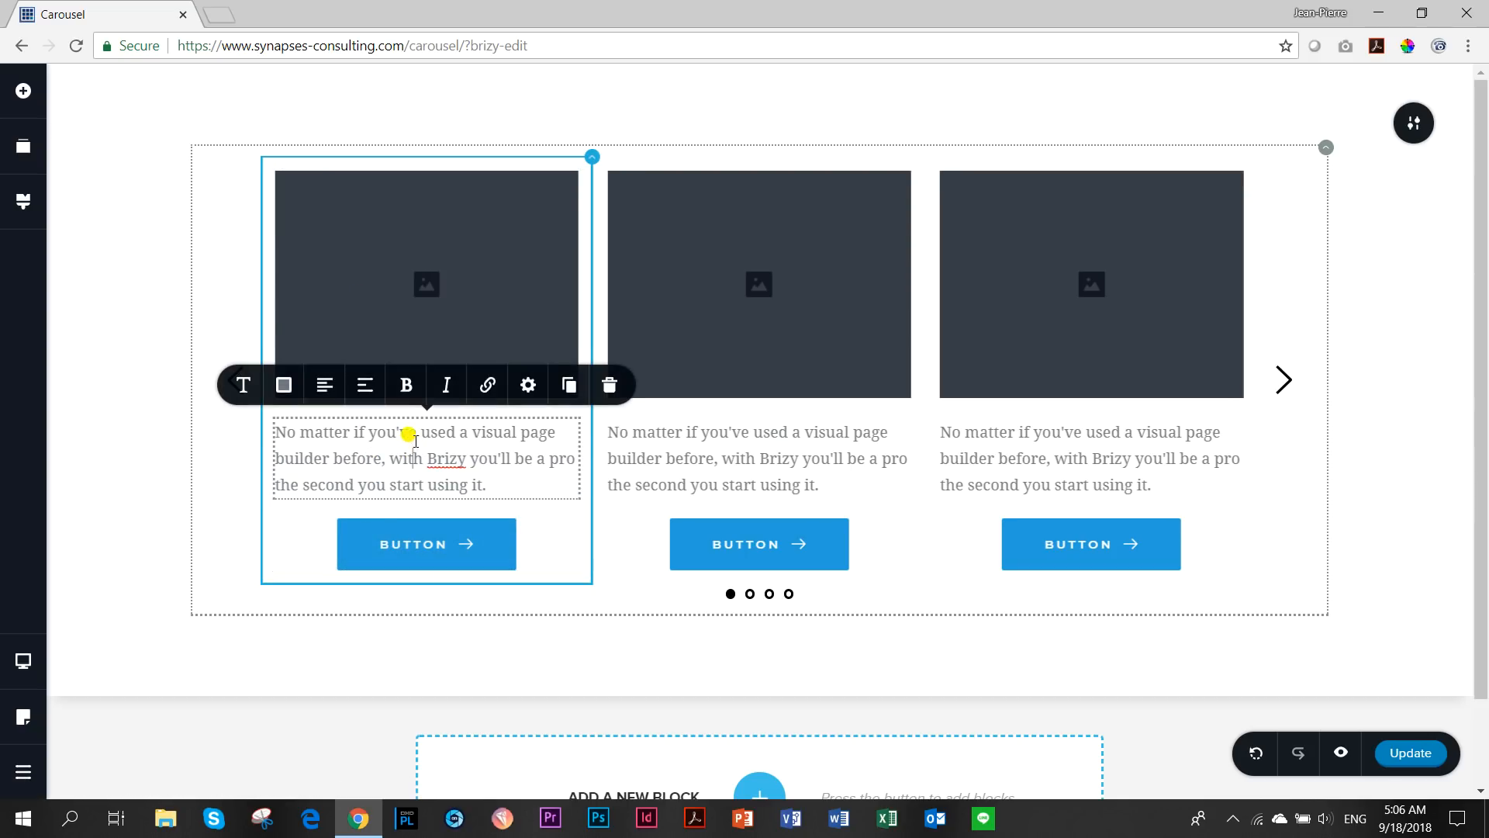
{"action": "left_click", "coordinate": [307, 299]}
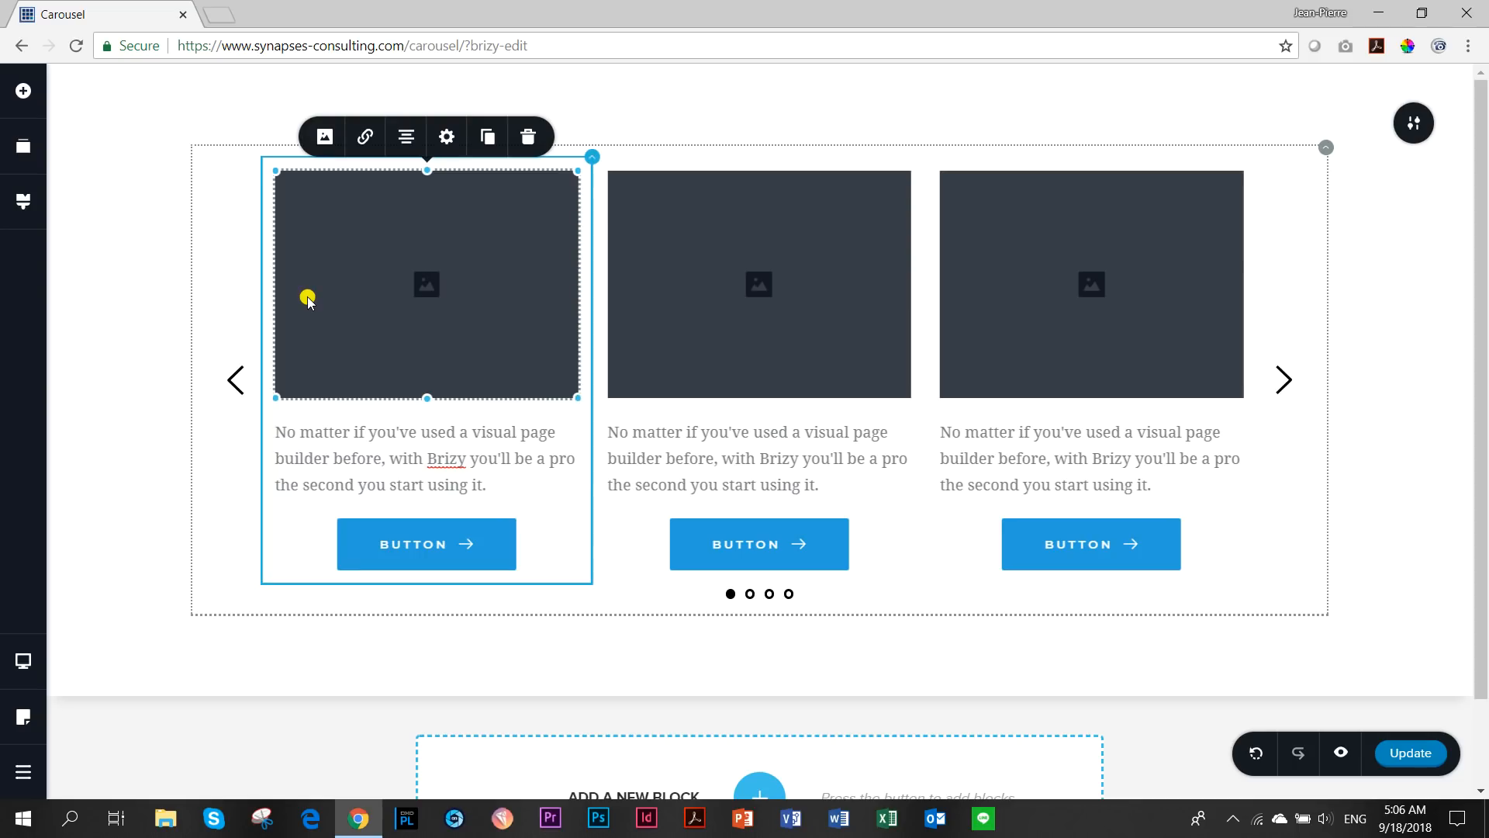
- Add two star icons between the first slide's image and text, and duplicate the upper icon beside itself
{"action": "left_click", "coordinate": [13, 95]}
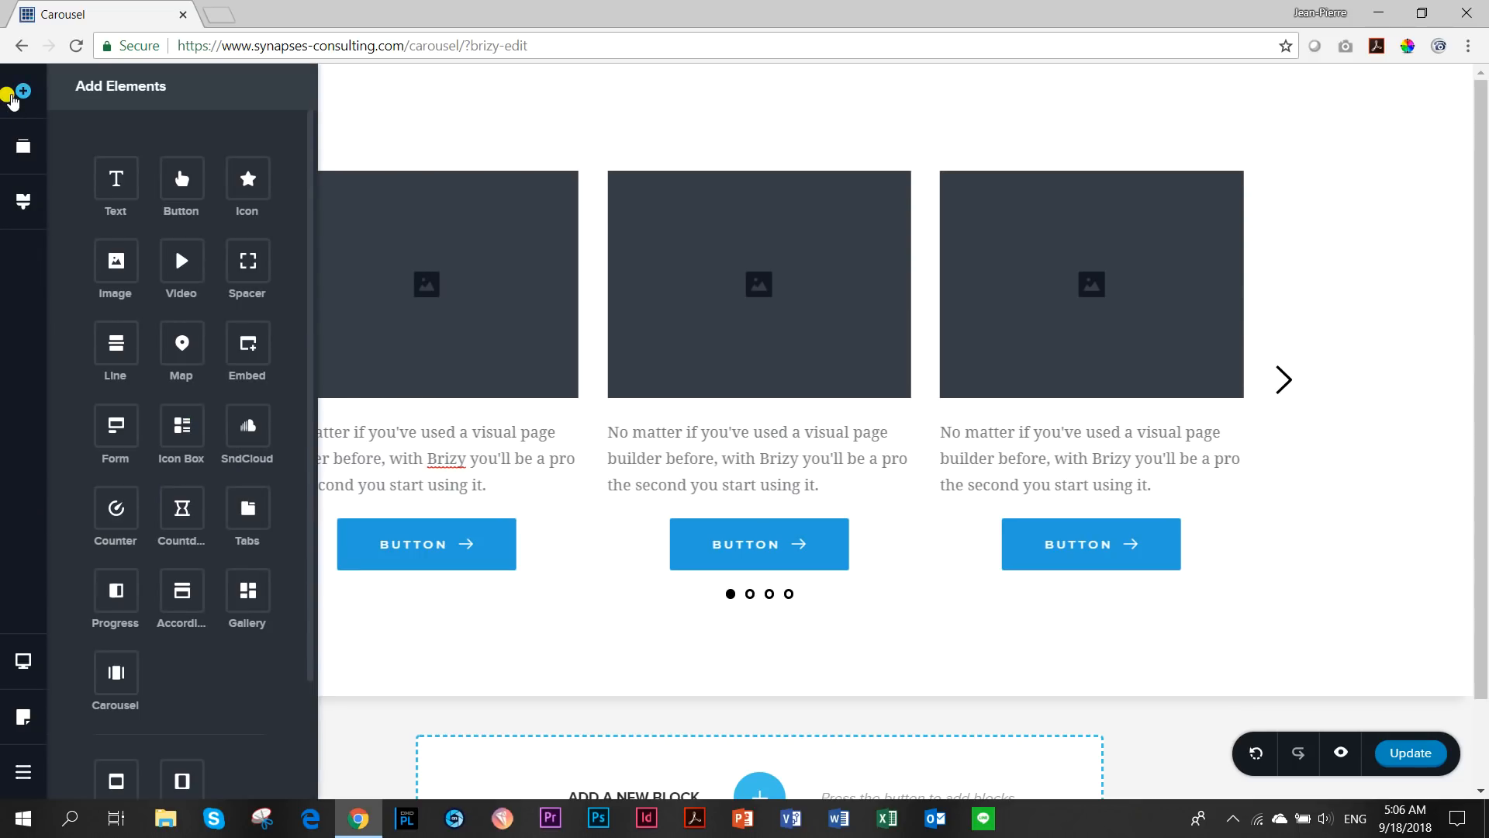
{"action": "left_click_drag", "start_coordinate": [248, 166], "coordinate": [419, 412]}
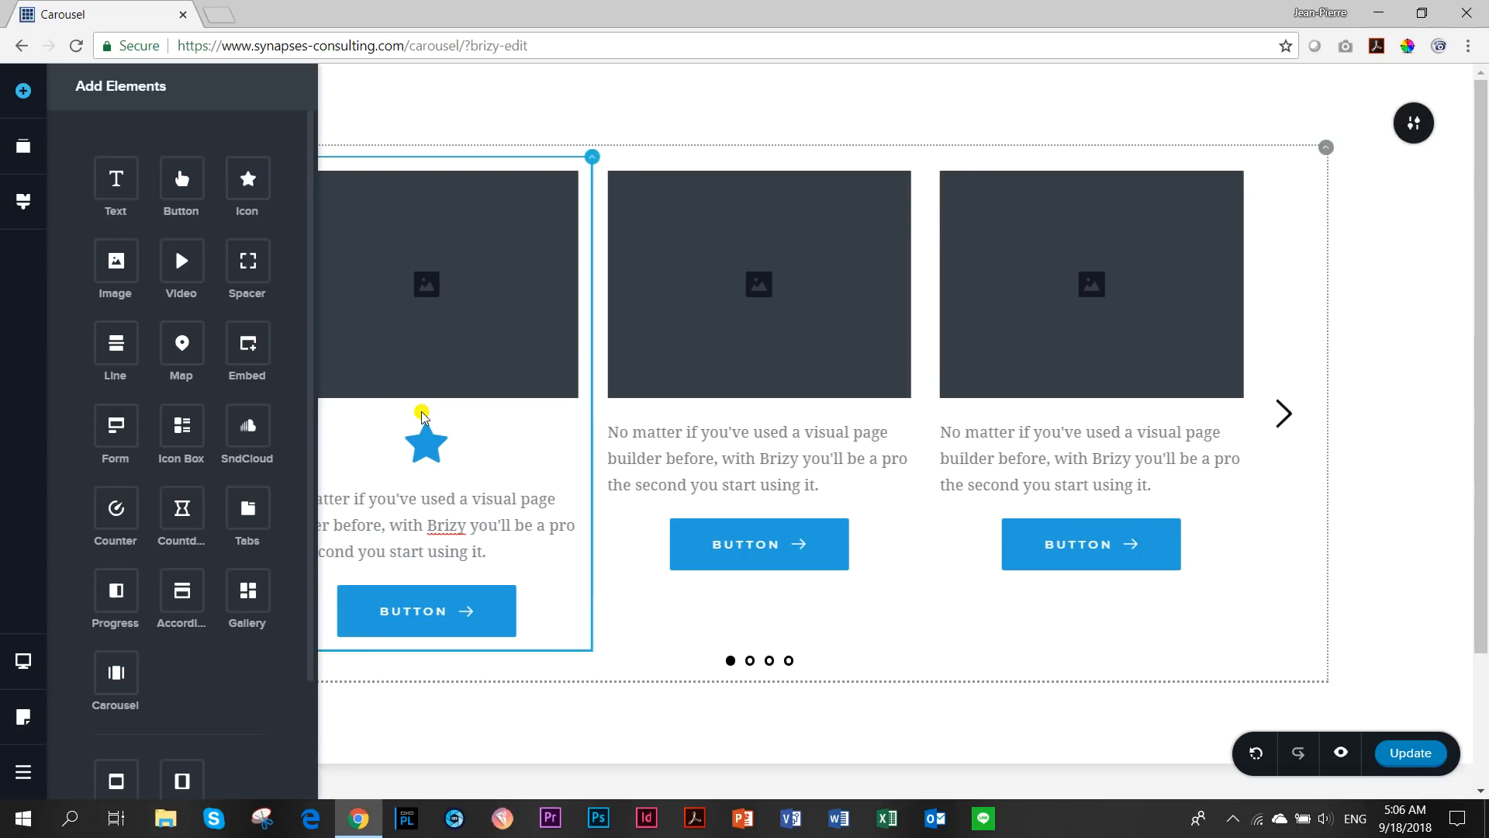
{"action": "left_click_drag", "start_coordinate": [249, 178], "coordinate": [425, 453]}
{"action": "left_click", "coordinate": [425, 453]}
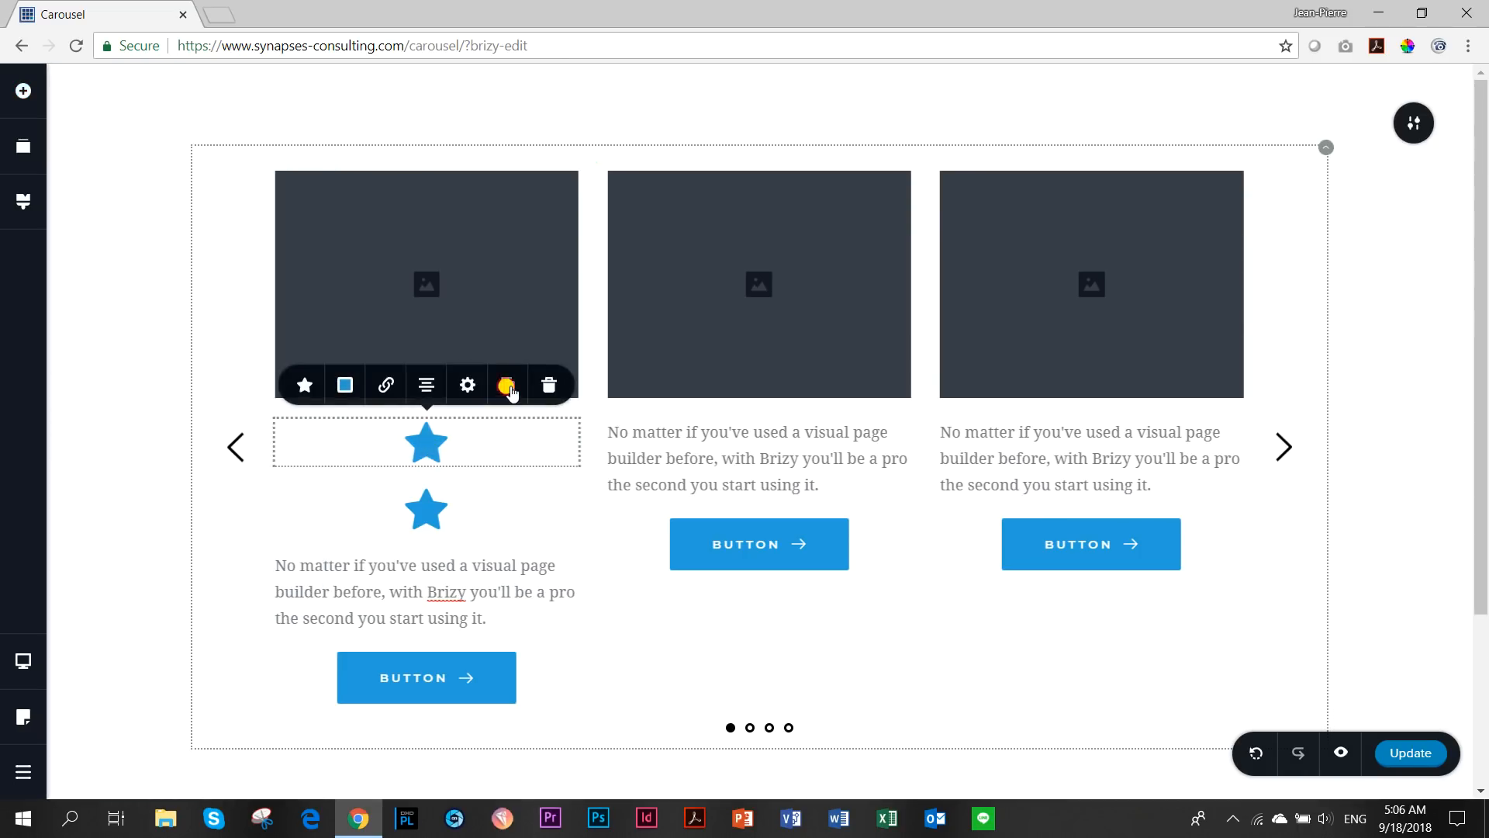
{"action": "left_click", "coordinate": [508, 385]}
- Place a Counter above the second slide's button and a Countdown above the third slide's button
{"action": "left_click", "coordinate": [21, 92]}
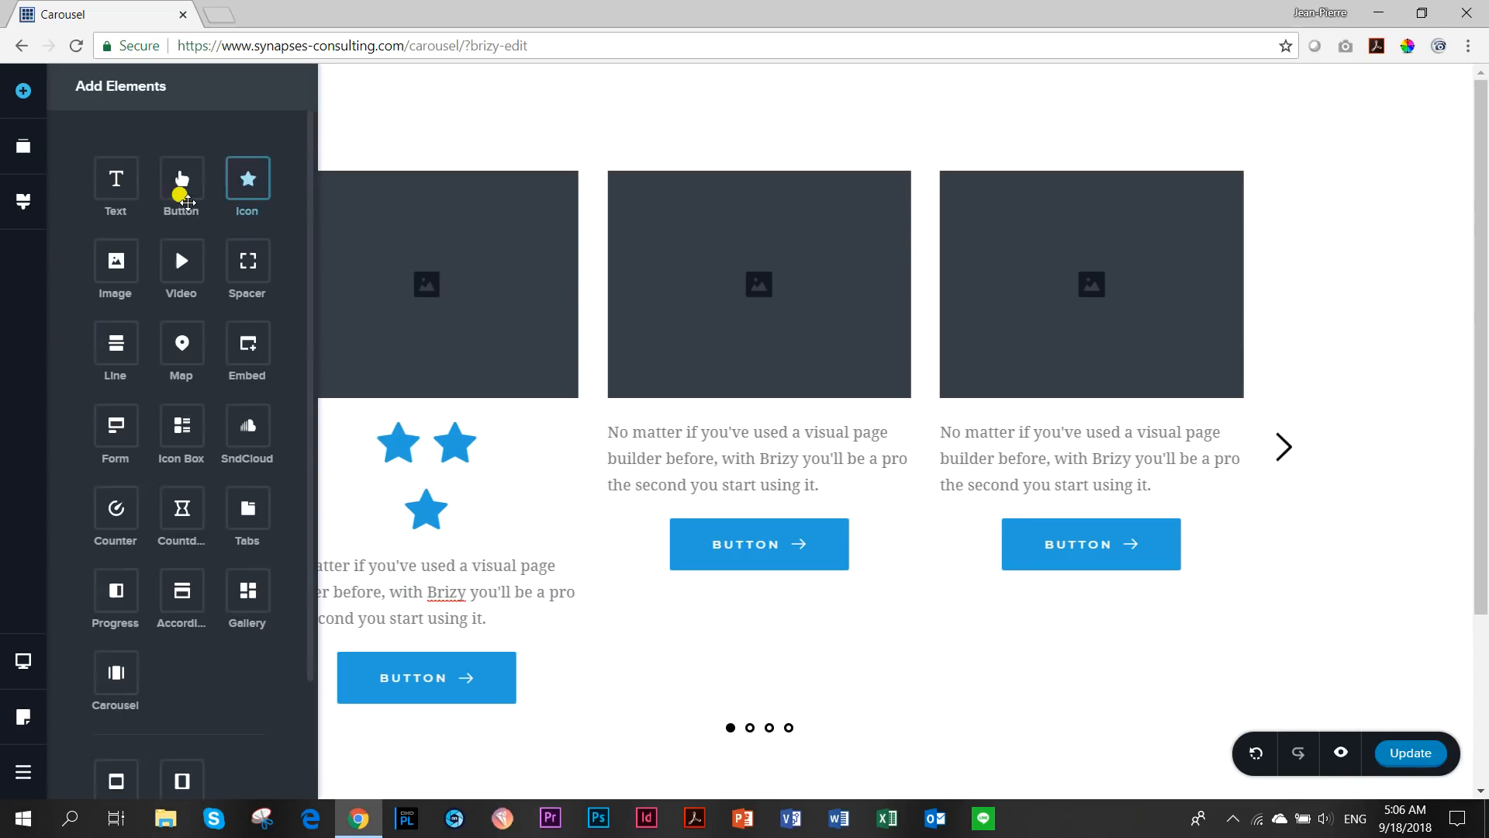
{"action": "left_click_drag", "start_coordinate": [113, 506], "coordinate": [719, 493]}
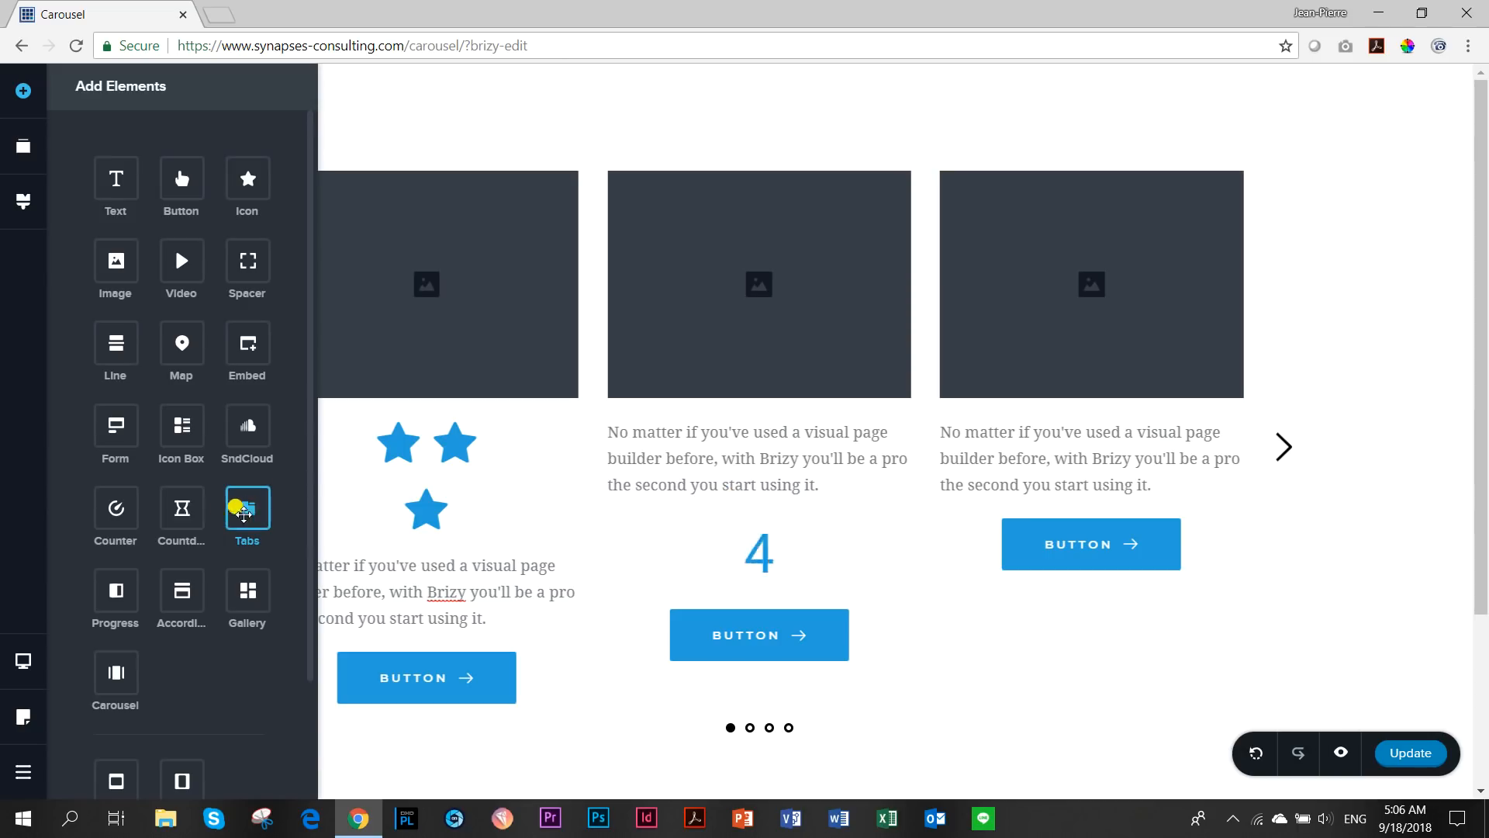
{"action": "left_click_drag", "start_coordinate": [187, 512], "coordinate": [1043, 502]}
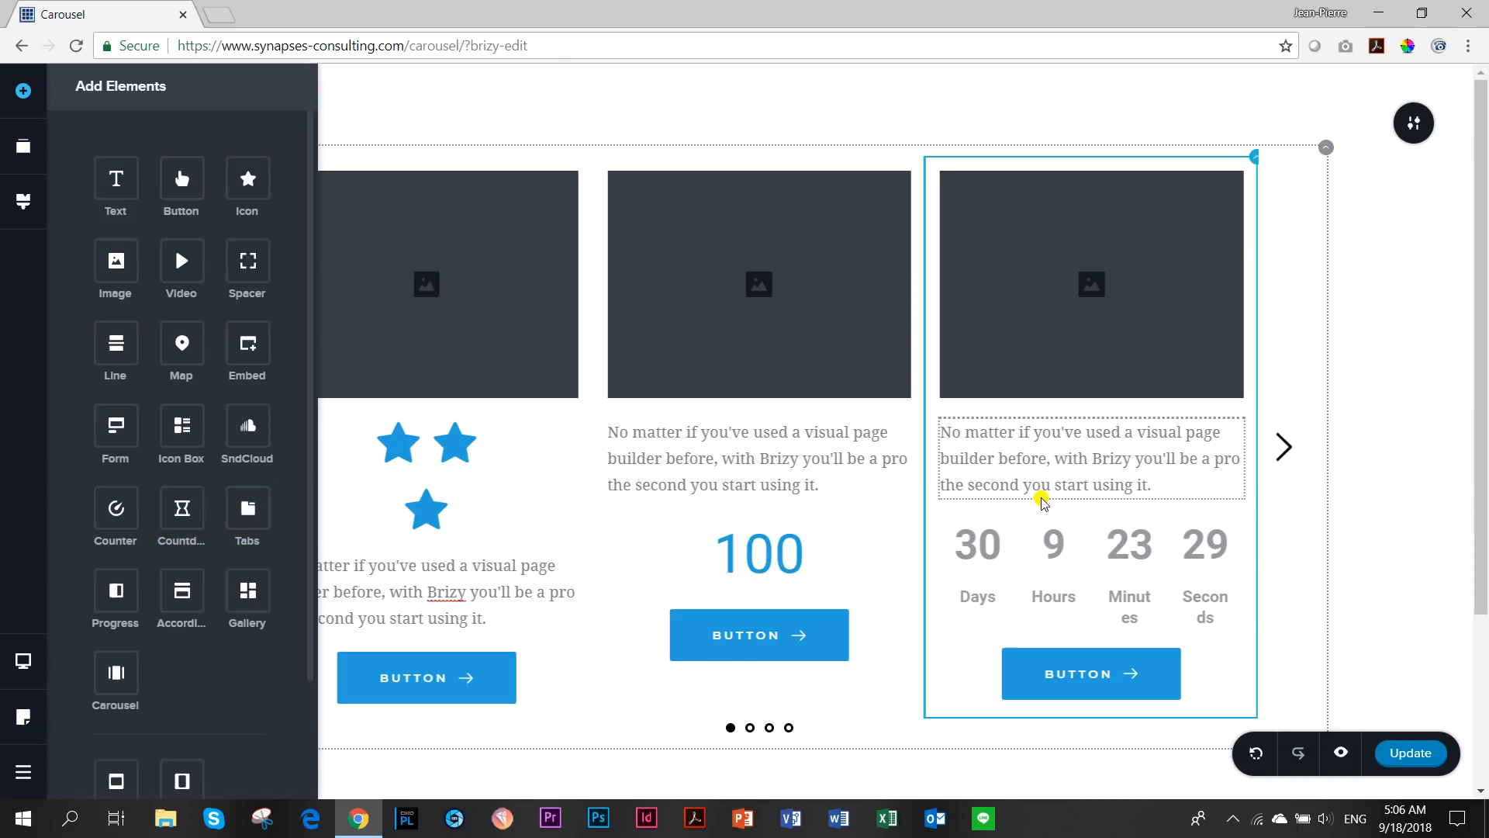
{"action": "left_click", "coordinate": [464, 448]}
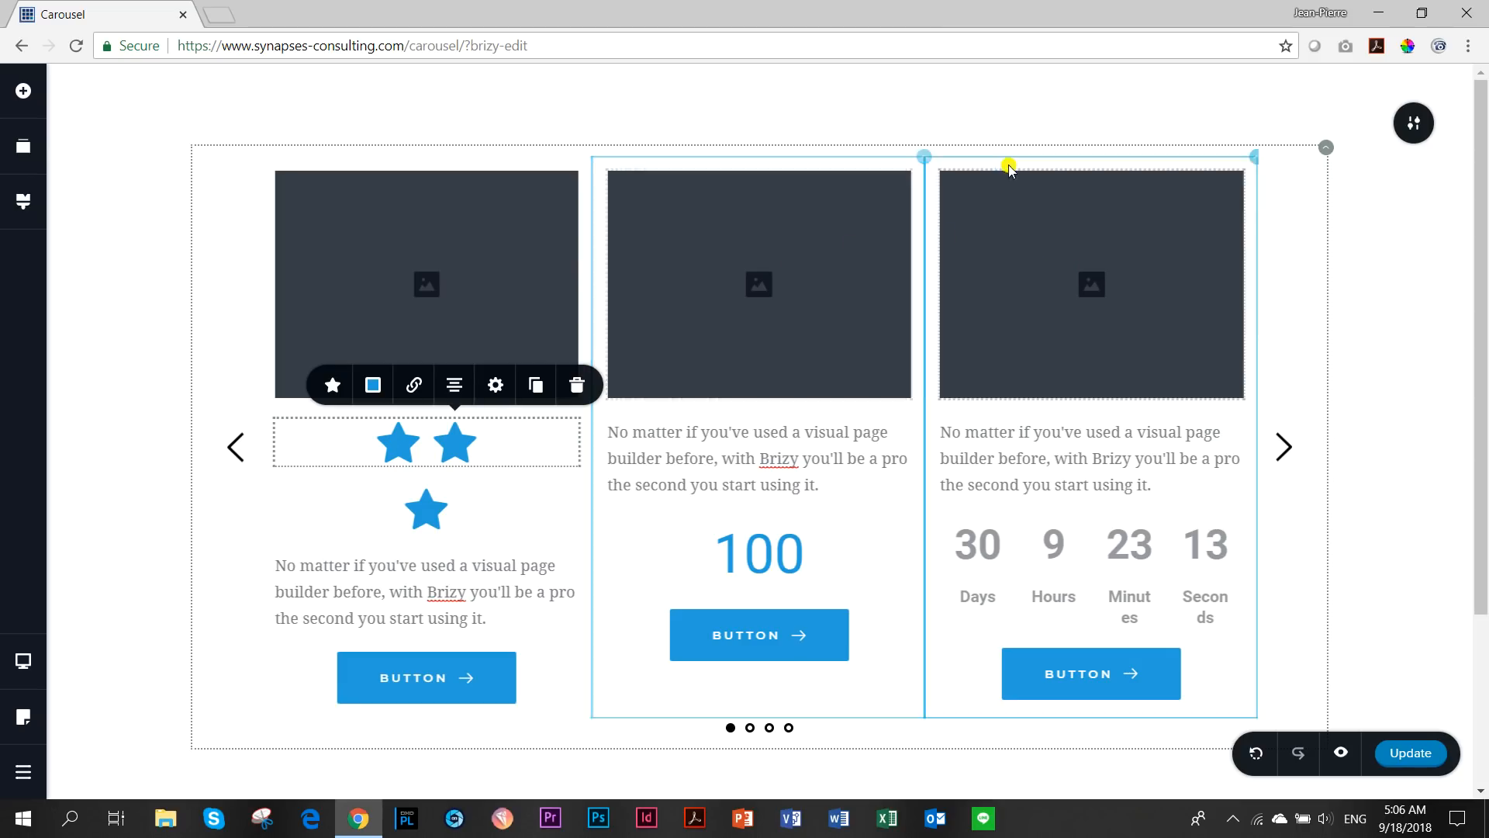
- In the carousel's settings, try 4 columns and return the column count to 3
{"action": "left_click", "coordinate": [1327, 152]}
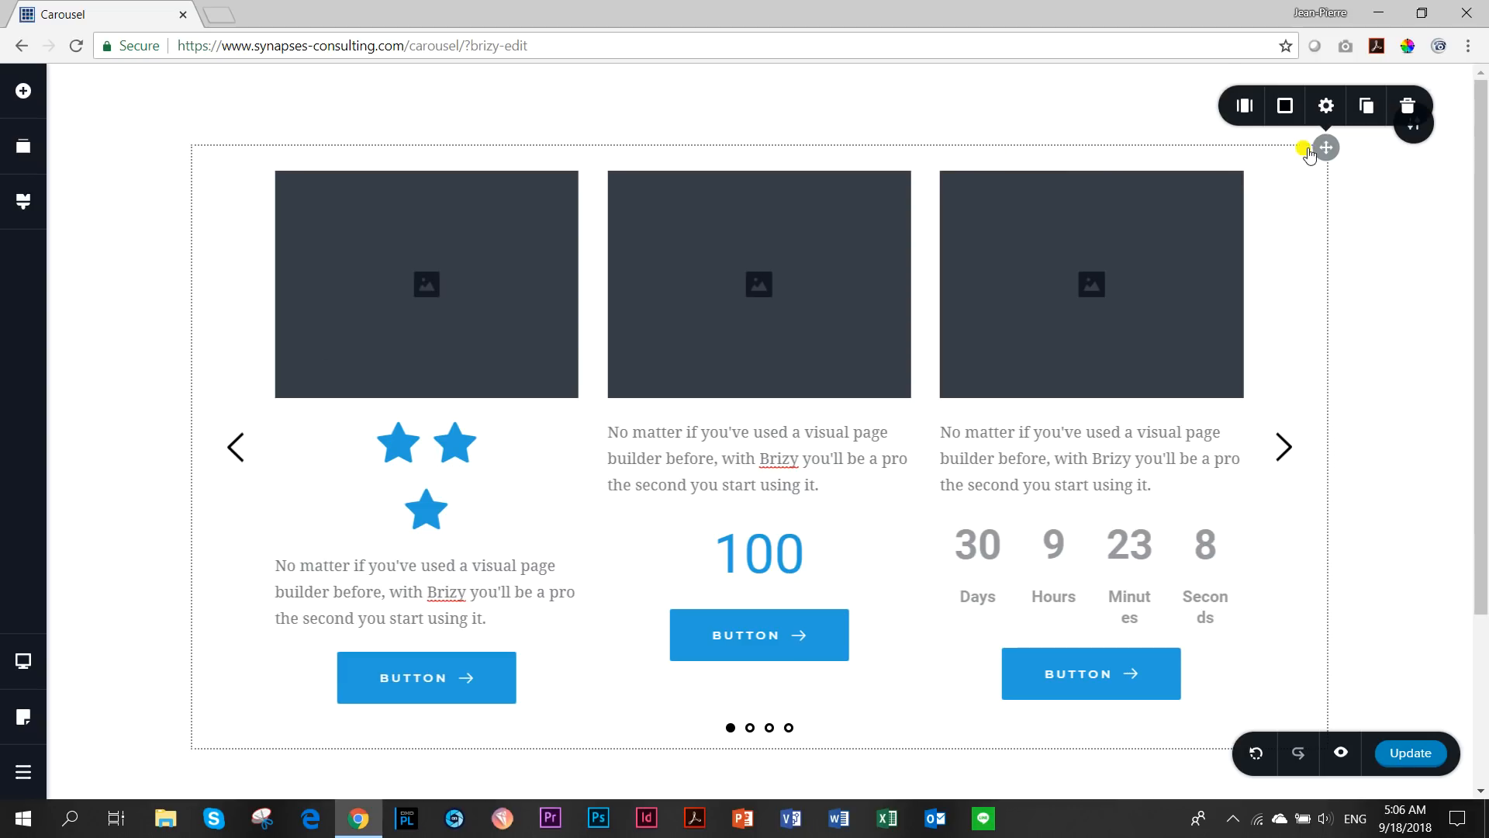
{"action": "left_click", "coordinate": [1245, 108]}
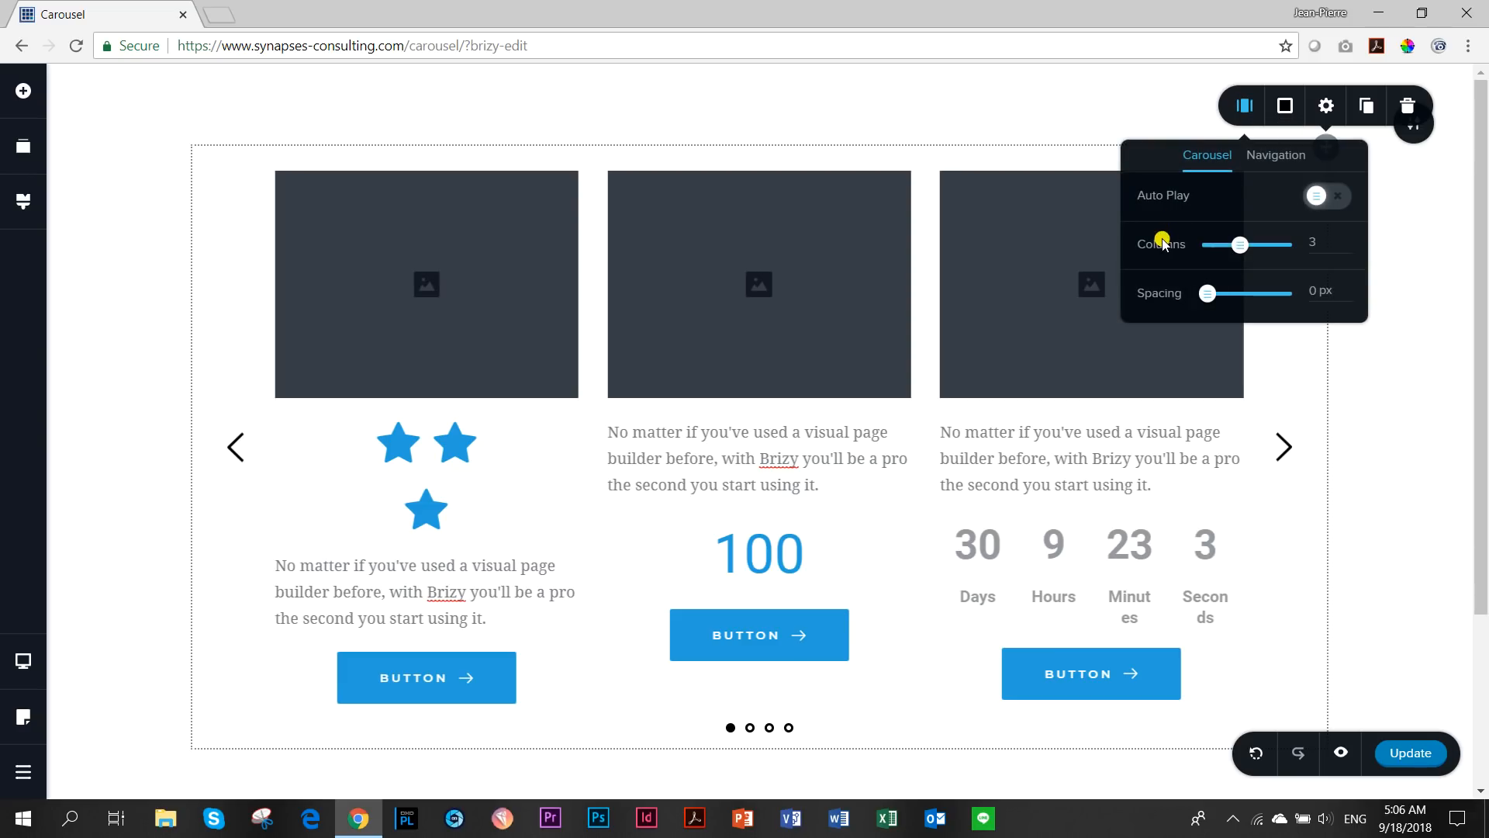
{"action": "left_click_drag", "start_coordinate": [1234, 253], "coordinate": [1267, 247]}
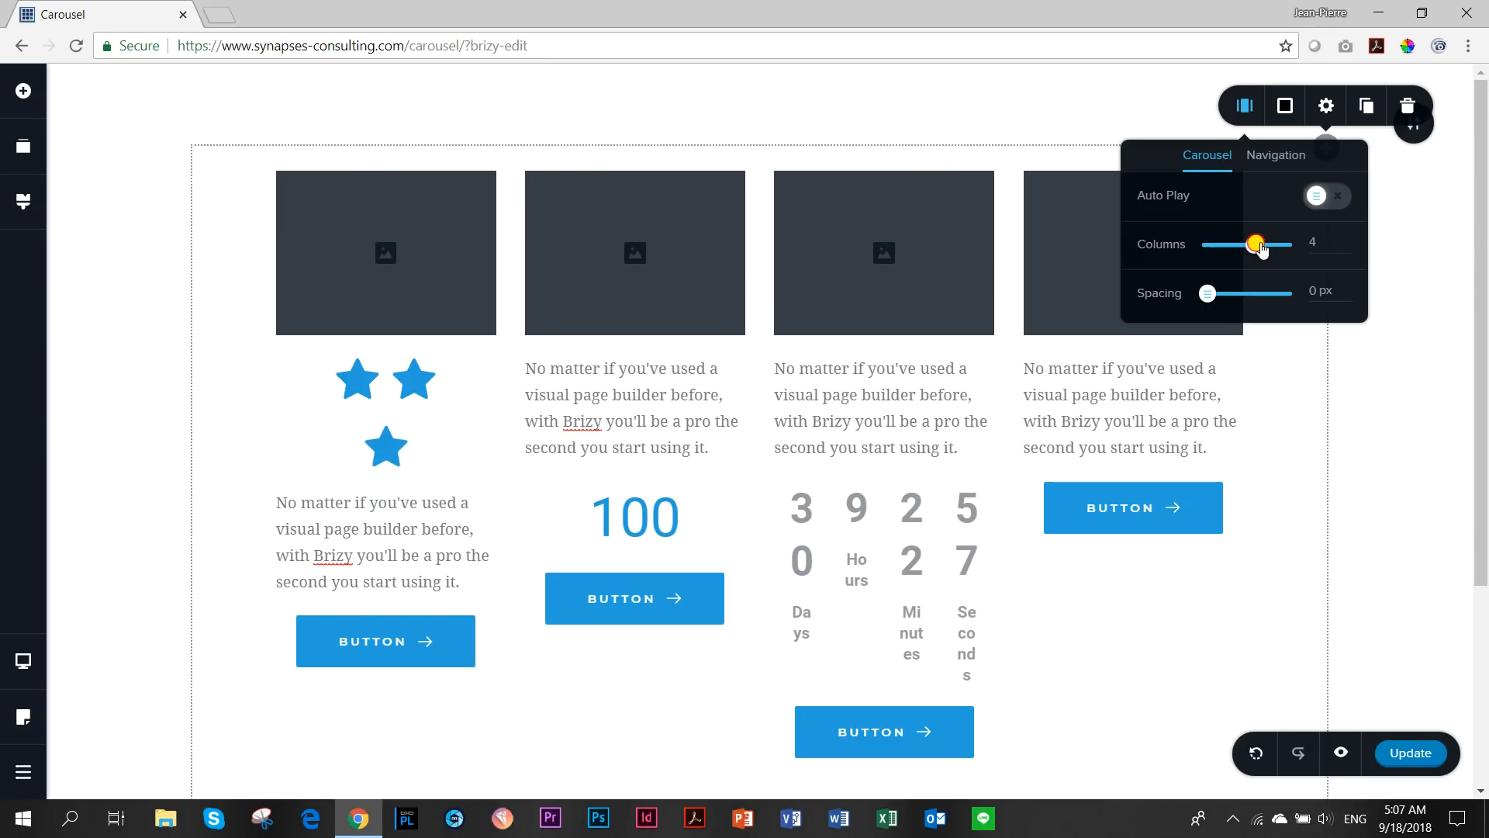
{"action": "mouse_move", "coordinate": [1237, 248]}
{"action": "left_mouse_down"}
{"action": "mouse_move", "coordinate": [1225, 245]}
{"action": "mouse_move", "coordinate": [1238, 245]}
{"action": "left_mouse_up"}
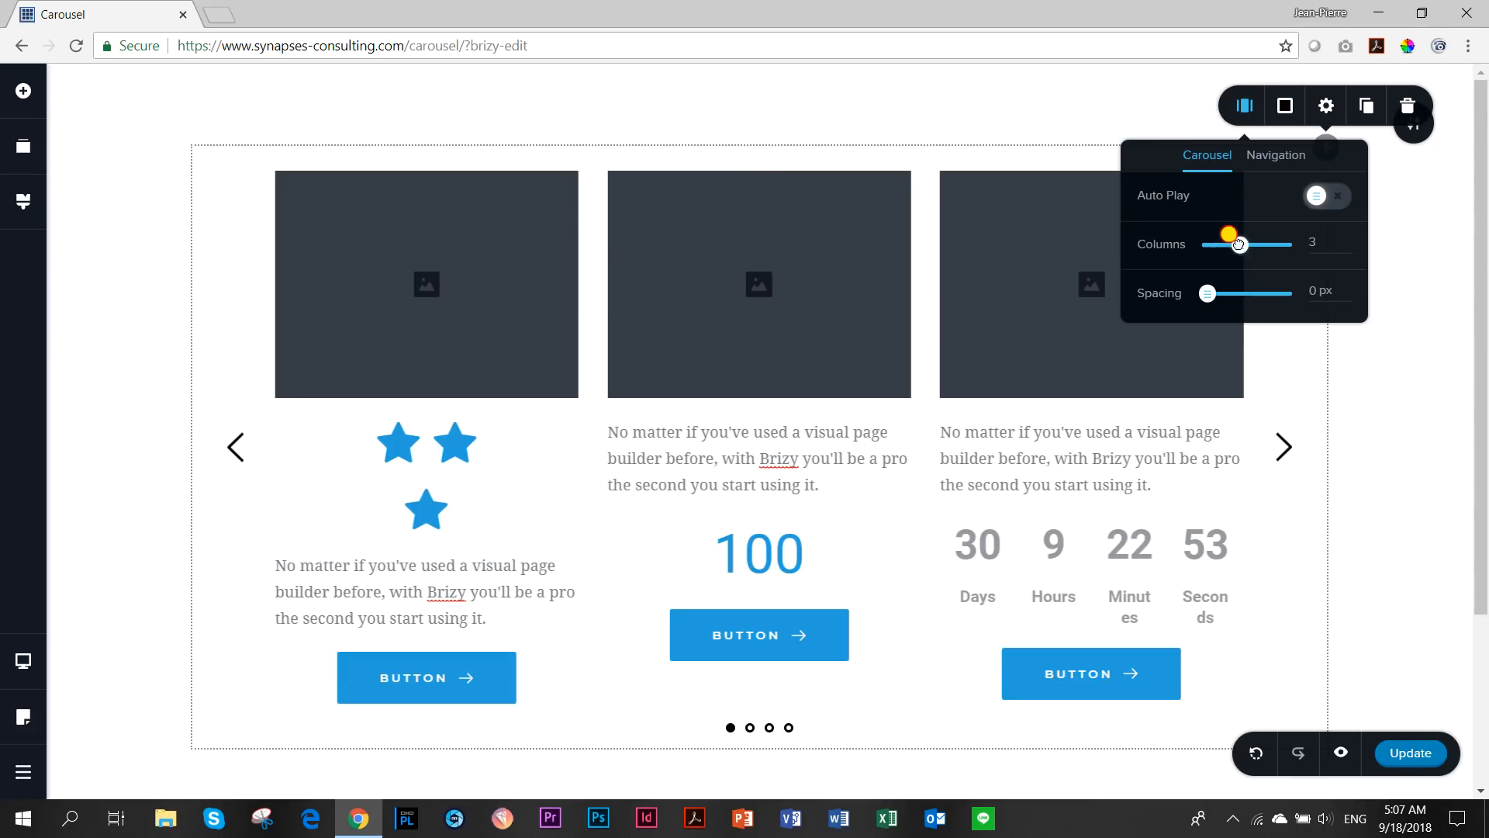
- Turn the carousel's Auto Play on and back off
{"action": "left_click", "coordinate": [1330, 198]}
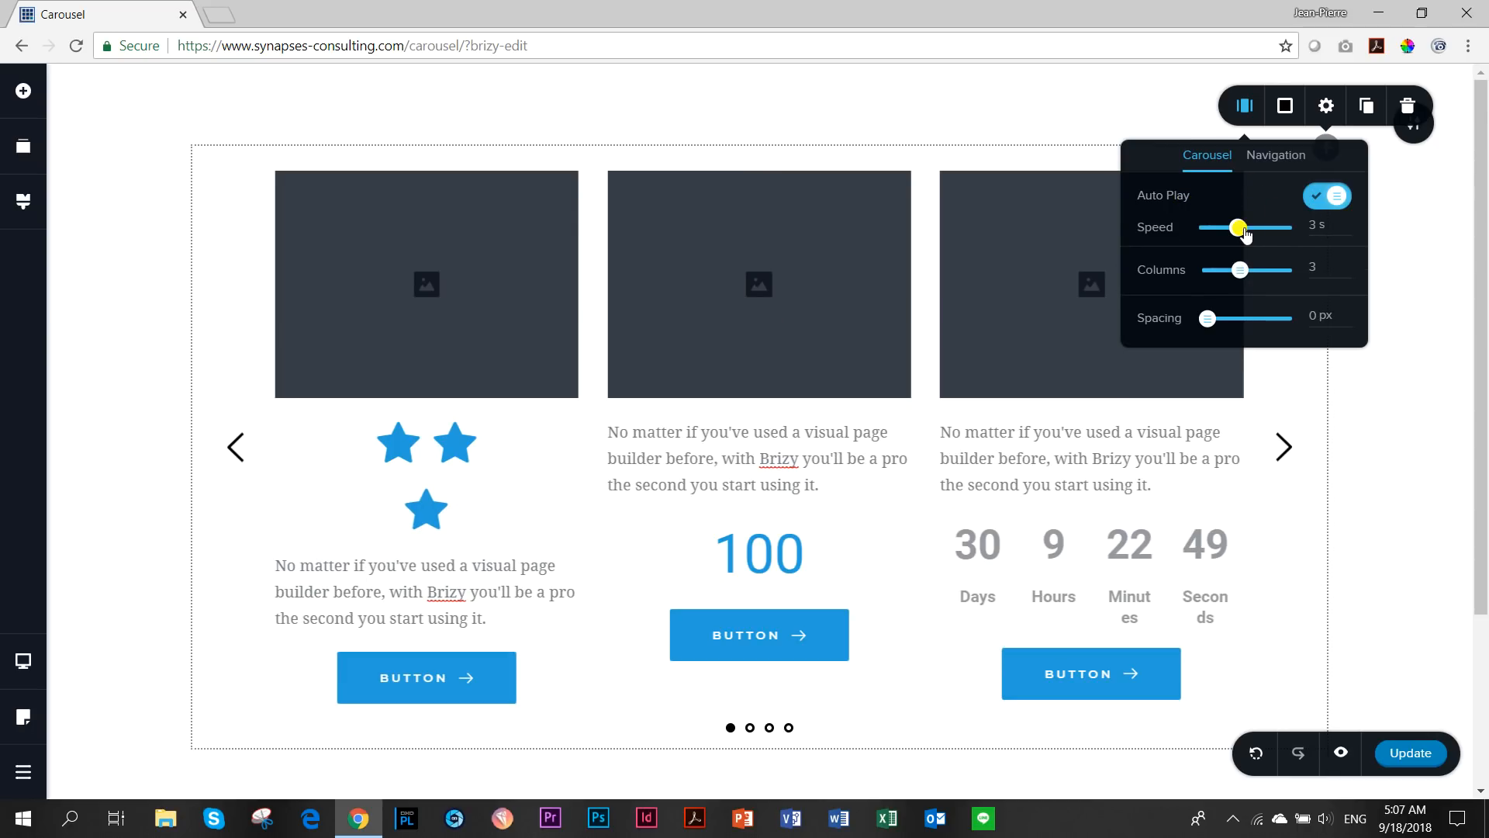
{"action": "left_click", "coordinate": [1328, 196]}
- Set the carousel's navigation arrows to the Heavy style and its dots to Diamond
{"action": "left_click", "coordinate": [1273, 158]}
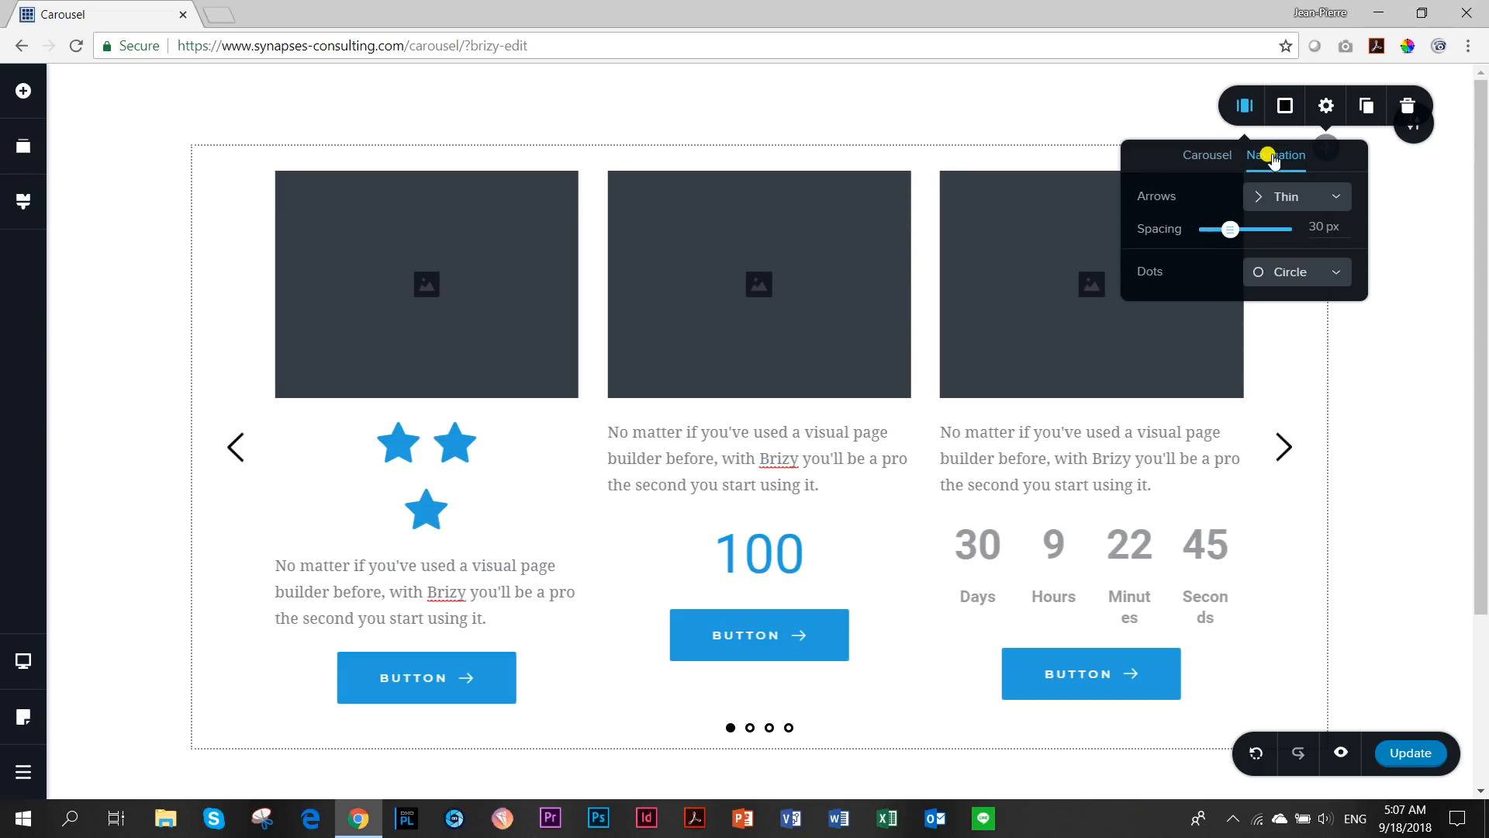
{"action": "left_click", "coordinate": [1287, 196]}
{"action": "left_click", "coordinate": [1296, 231]}
{"action": "left_click", "coordinate": [1287, 197]}
{"action": "left_click", "coordinate": [1290, 288]}
{"action": "left_click", "coordinate": [1289, 273]}
{"action": "left_click", "coordinate": [1269, 359]}
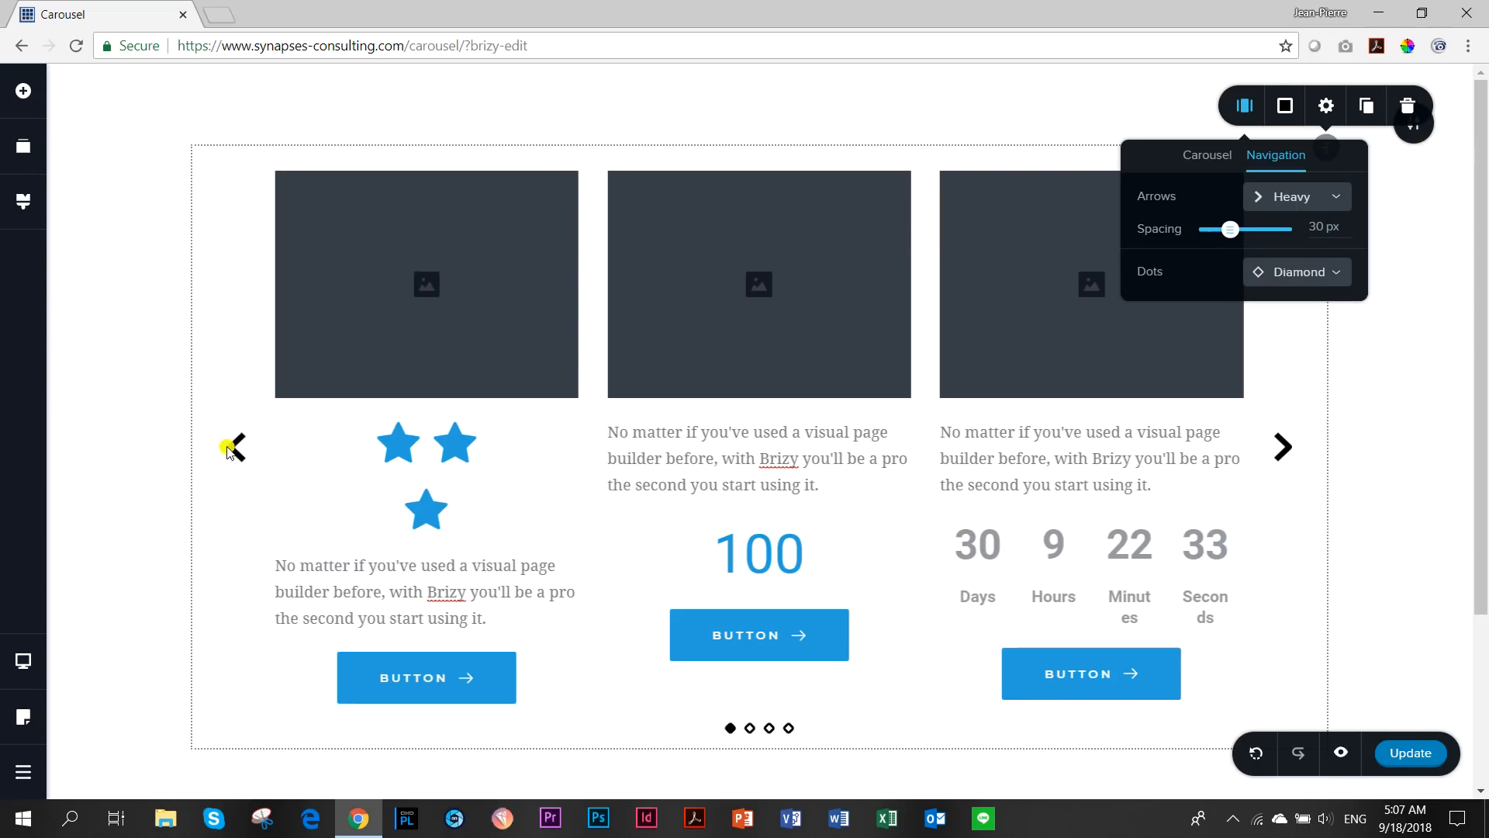
- Try an arrow spacing of 0 px, set it to 20 px, and close the carousel settings
{"action": "left_click_drag", "start_coordinate": [1231, 230], "coordinate": [1171, 230]}
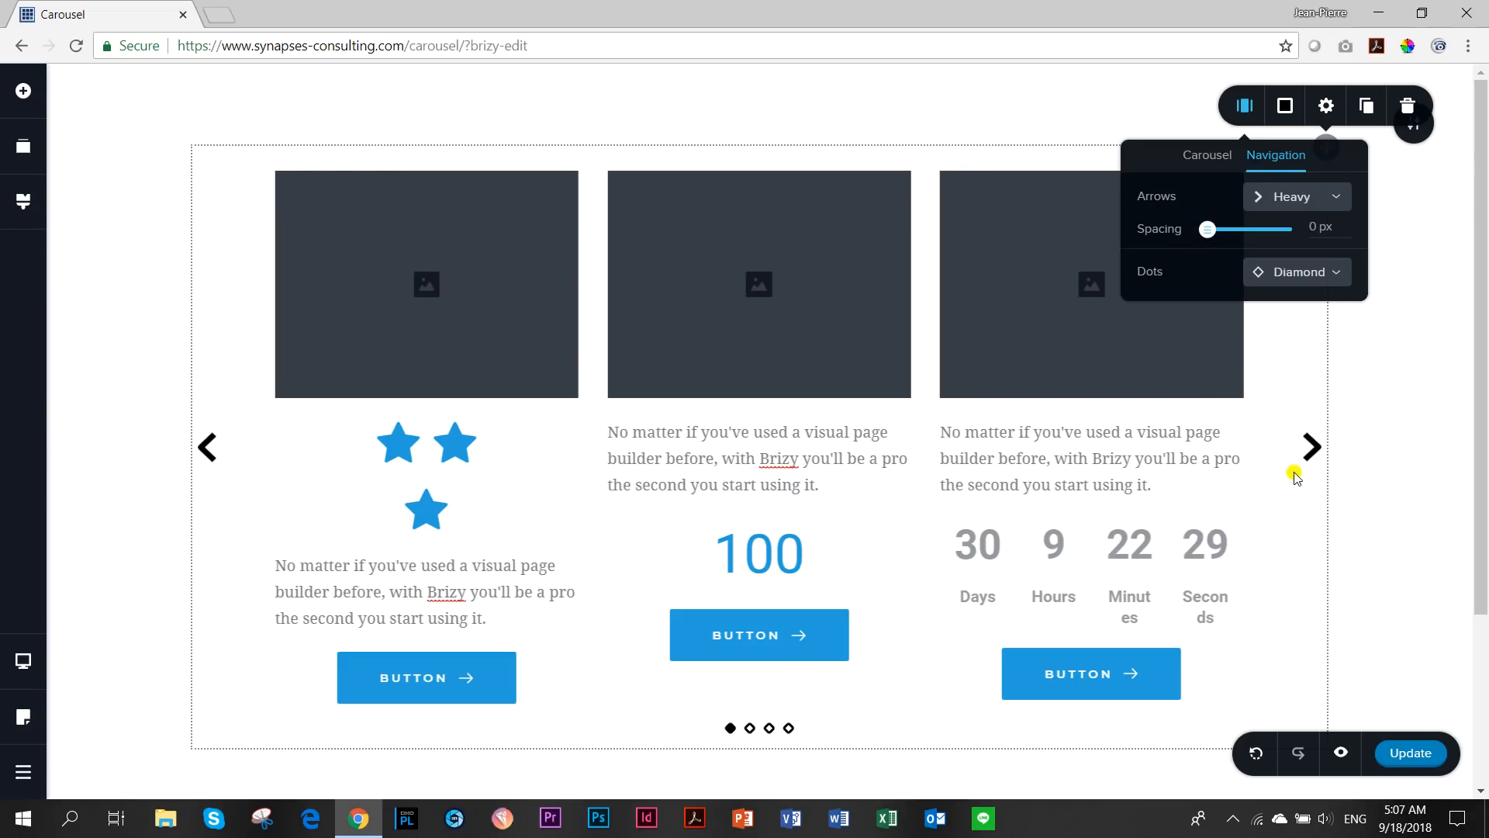
{"action": "left_click_drag", "start_coordinate": [1208, 229], "coordinate": [1014, 263]}
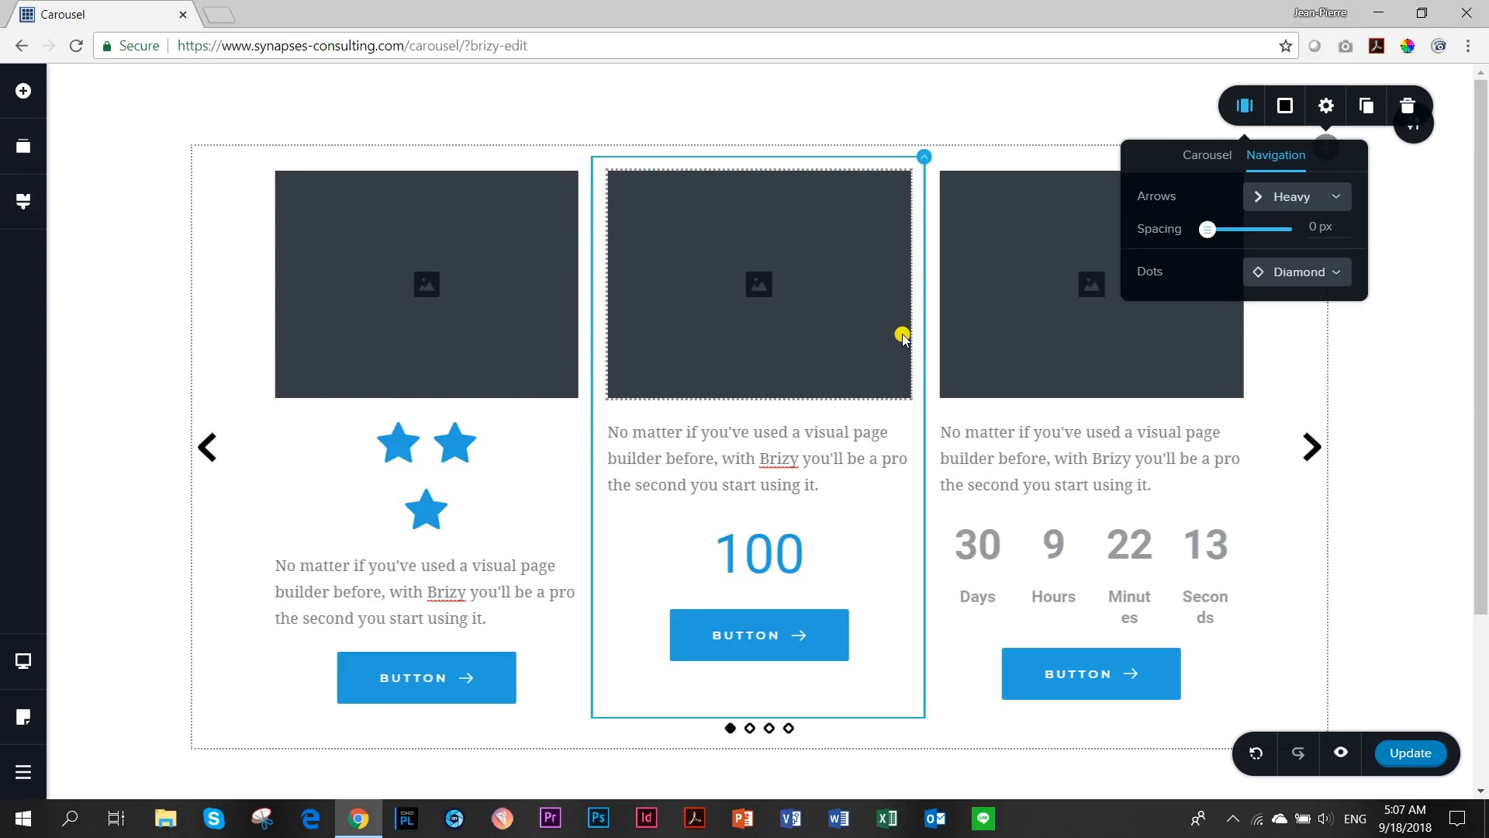
{"action": "left_click_drag", "start_coordinate": [1207, 229], "coordinate": [1223, 226]}
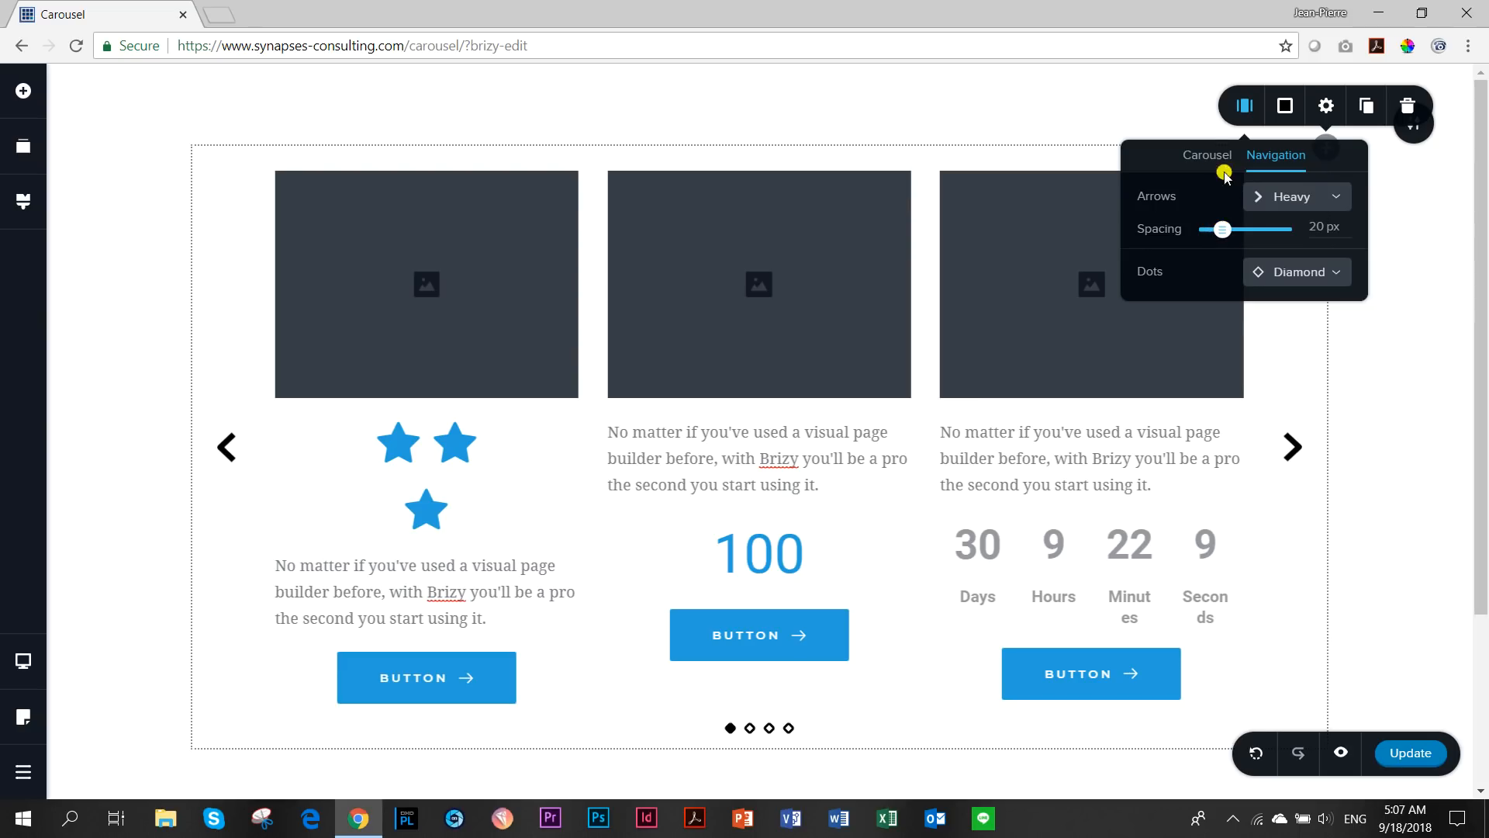
{"action": "left_click", "coordinate": [1217, 157]}
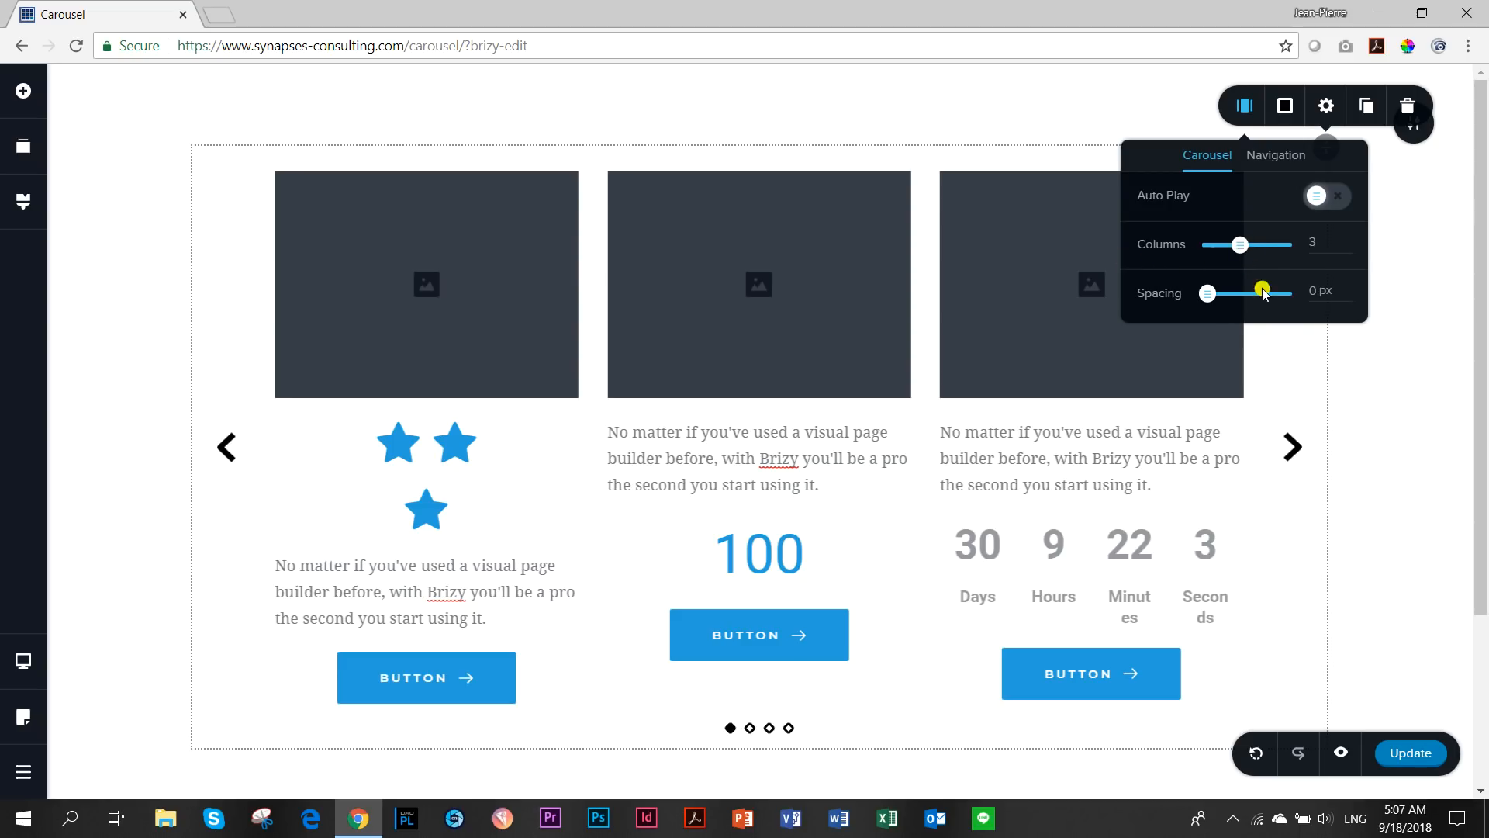
{"action": "left_click", "coordinate": [1304, 370]}
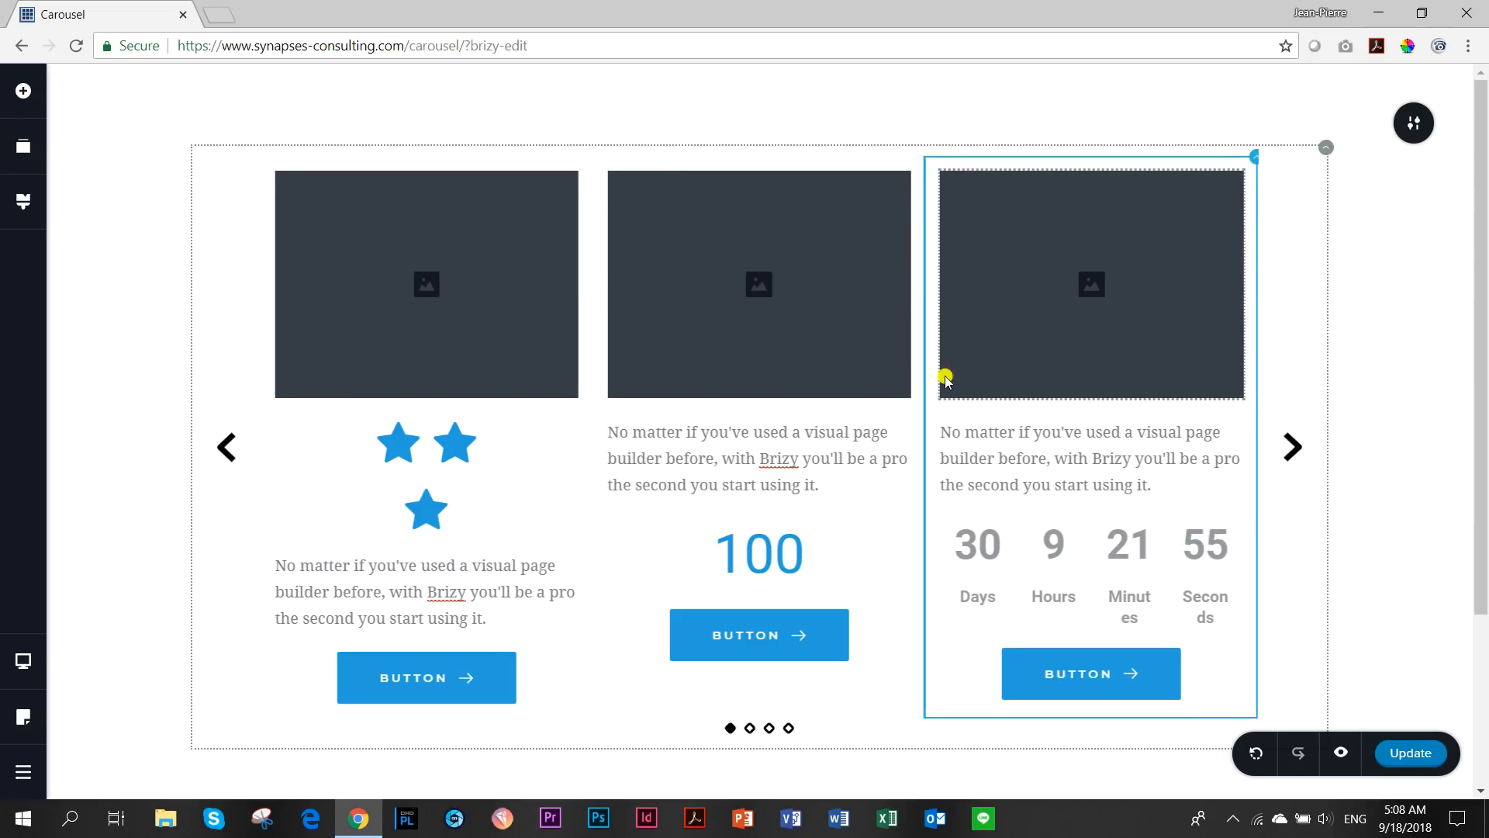
- Go through the carousel's slides with the navigation dots and return to the first one
{"action": "left_click", "coordinate": [750, 730]}
{"action": "left_click", "coordinate": [770, 729]}
{"action": "left_click", "coordinate": [788, 729]}
{"action": "left_click", "coordinate": [731, 729]}
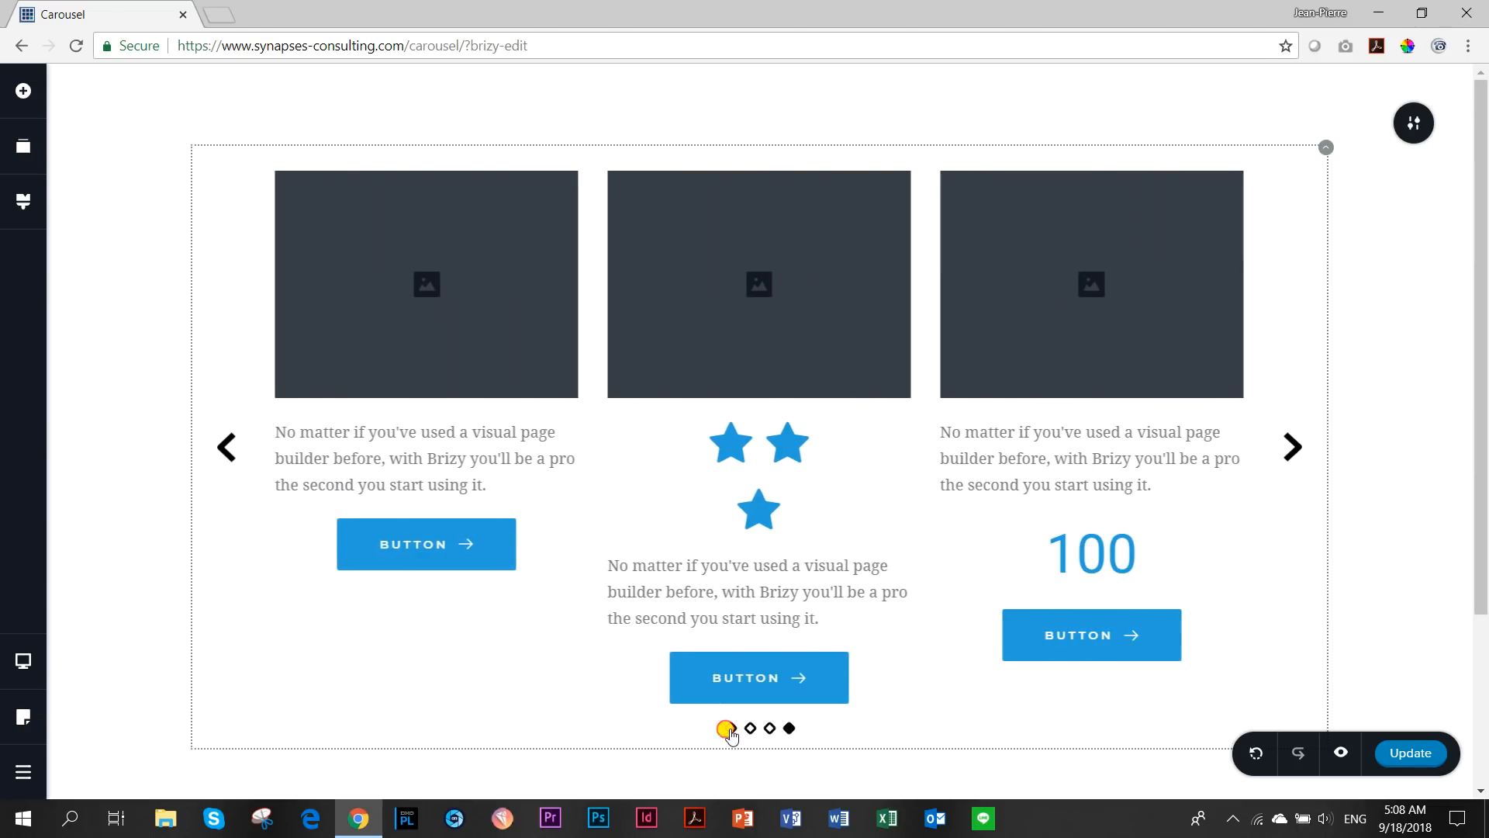
{"action": "left_click", "coordinate": [750, 729]}
{"action": "left_click", "coordinate": [770, 729]}
{"action": "left_click", "coordinate": [788, 729]}
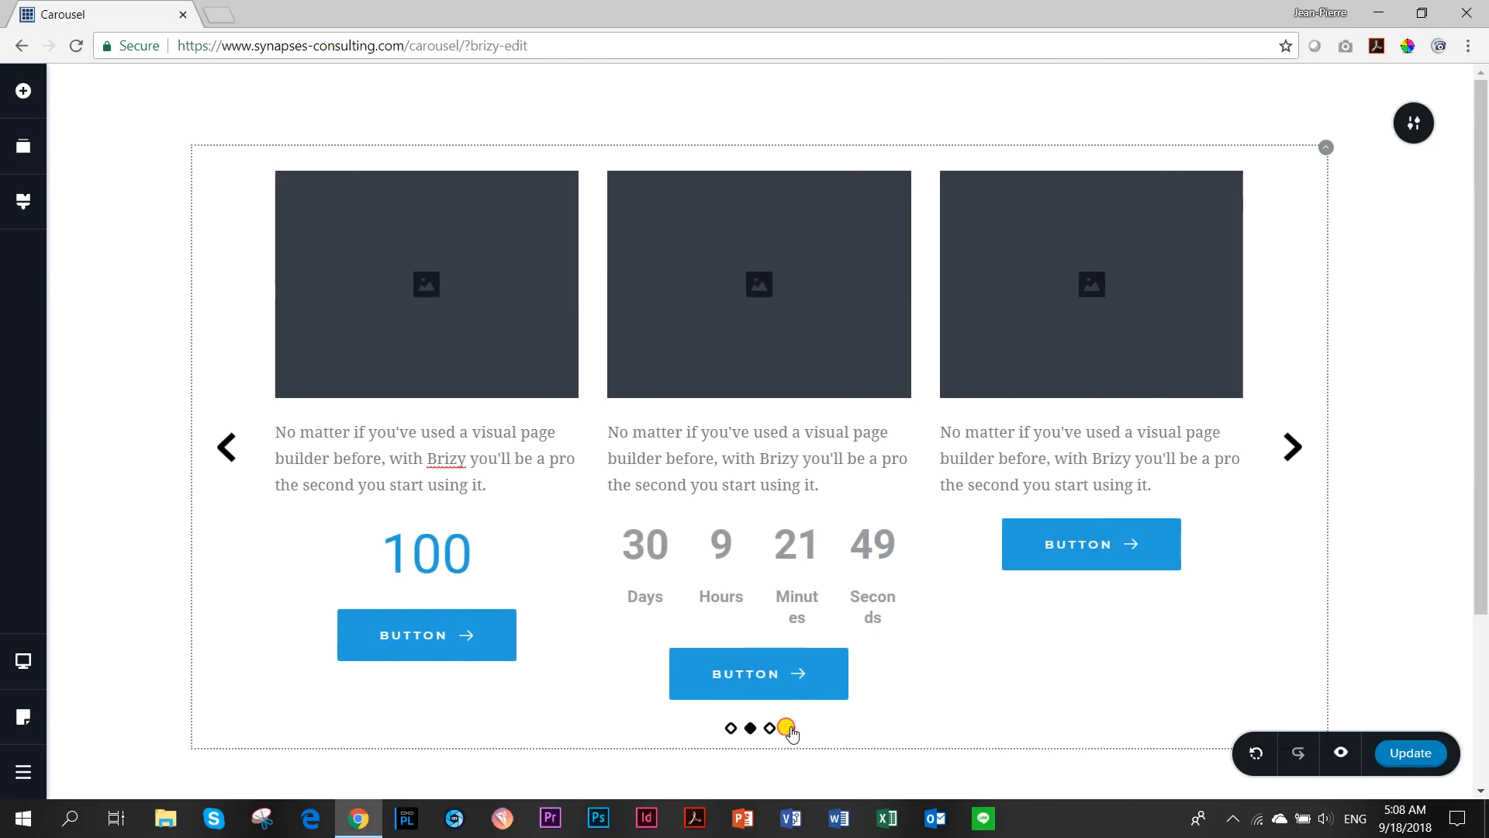
{"action": "left_click", "coordinate": [731, 729]}
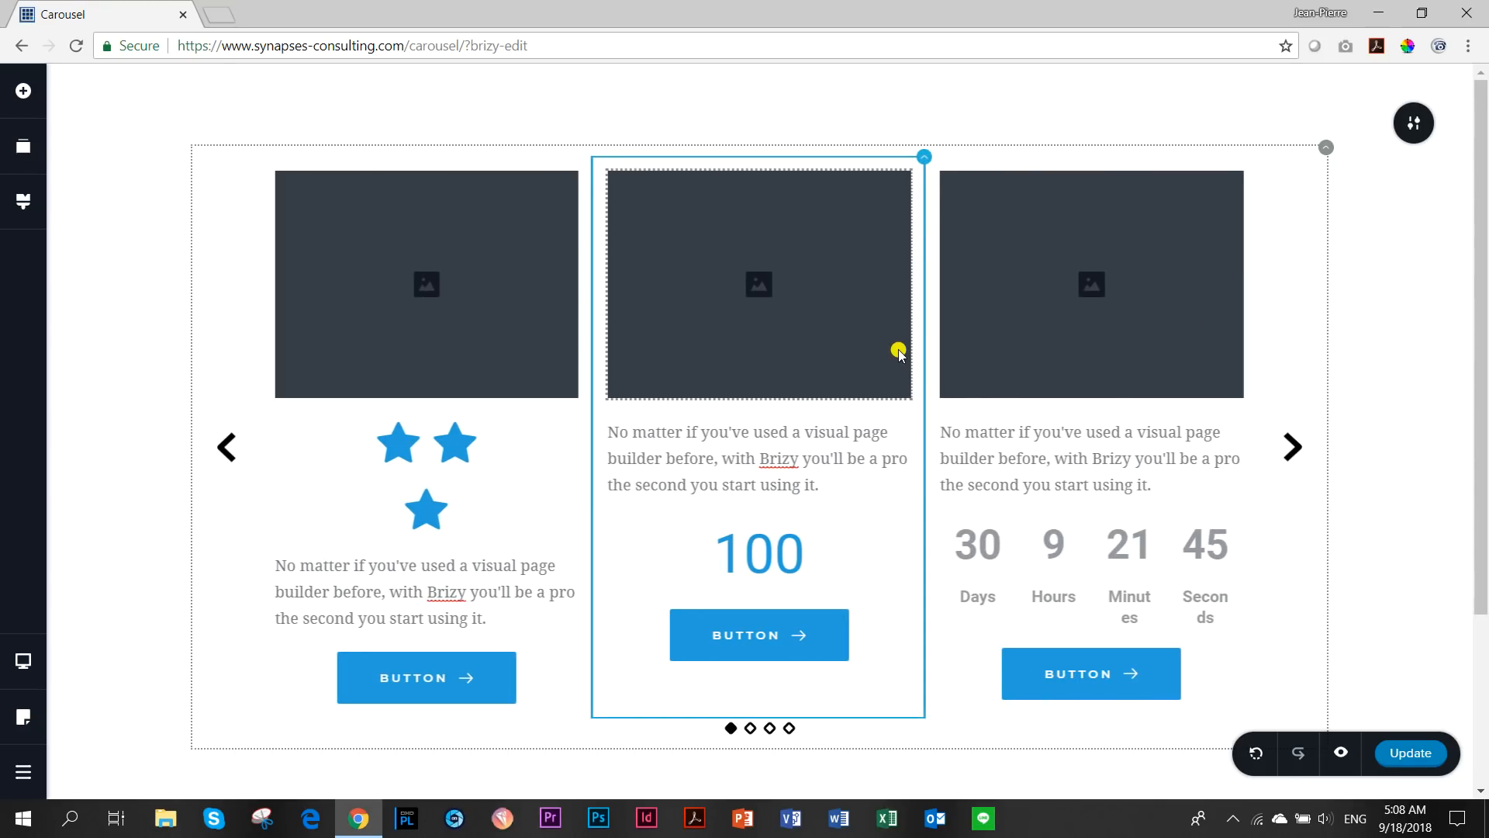
- Delete the second slide, the one containing the Counter, from the carousel
{"action": "left_click", "coordinate": [924, 158]}
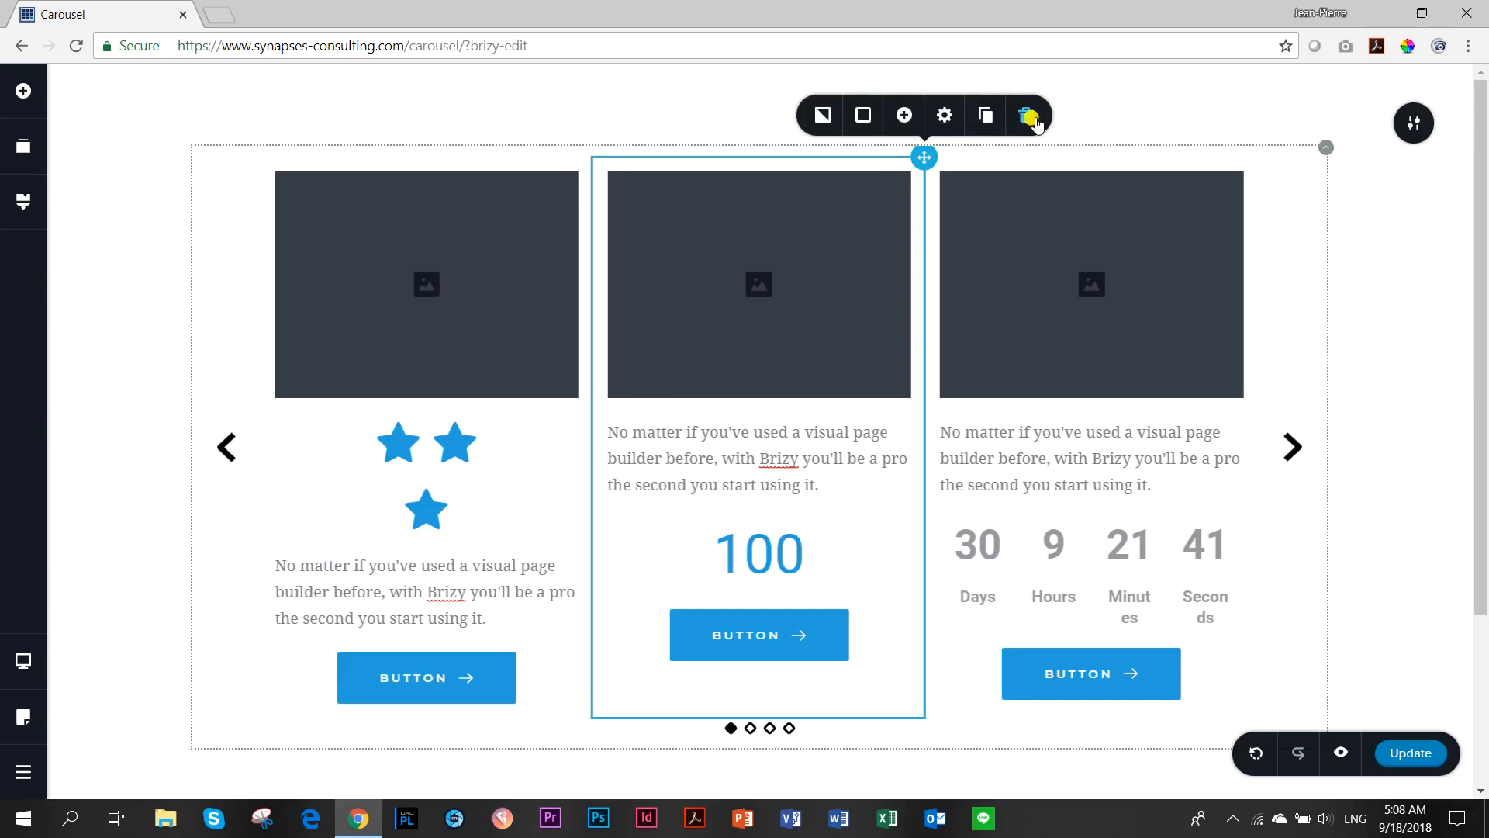
{"action": "left_click", "coordinate": [1029, 116]}
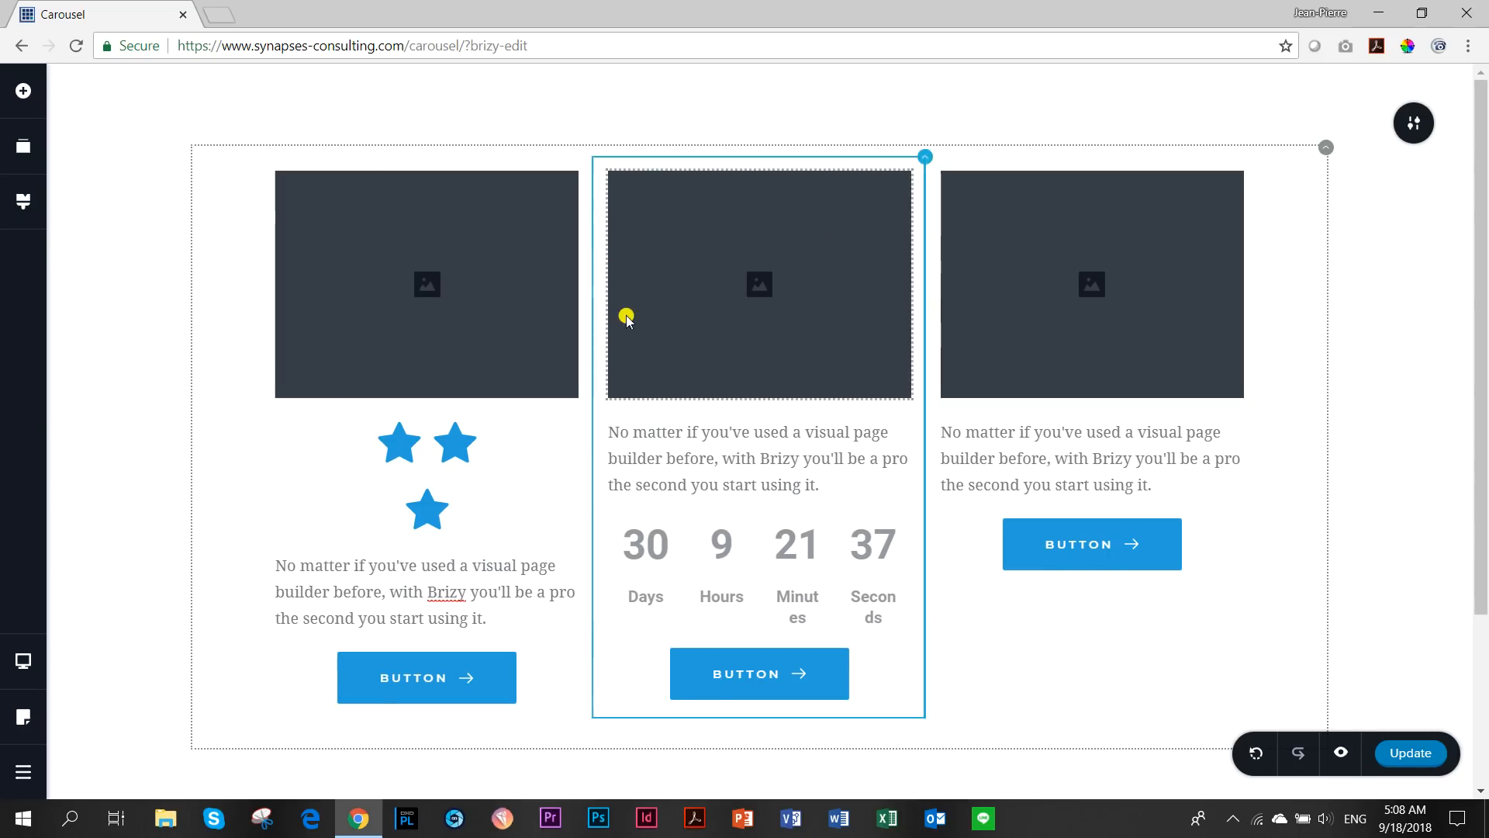
{"action": "scroll", "coordinate": [626, 318], "scroll_direction": "down", "scroll_amount": 1}
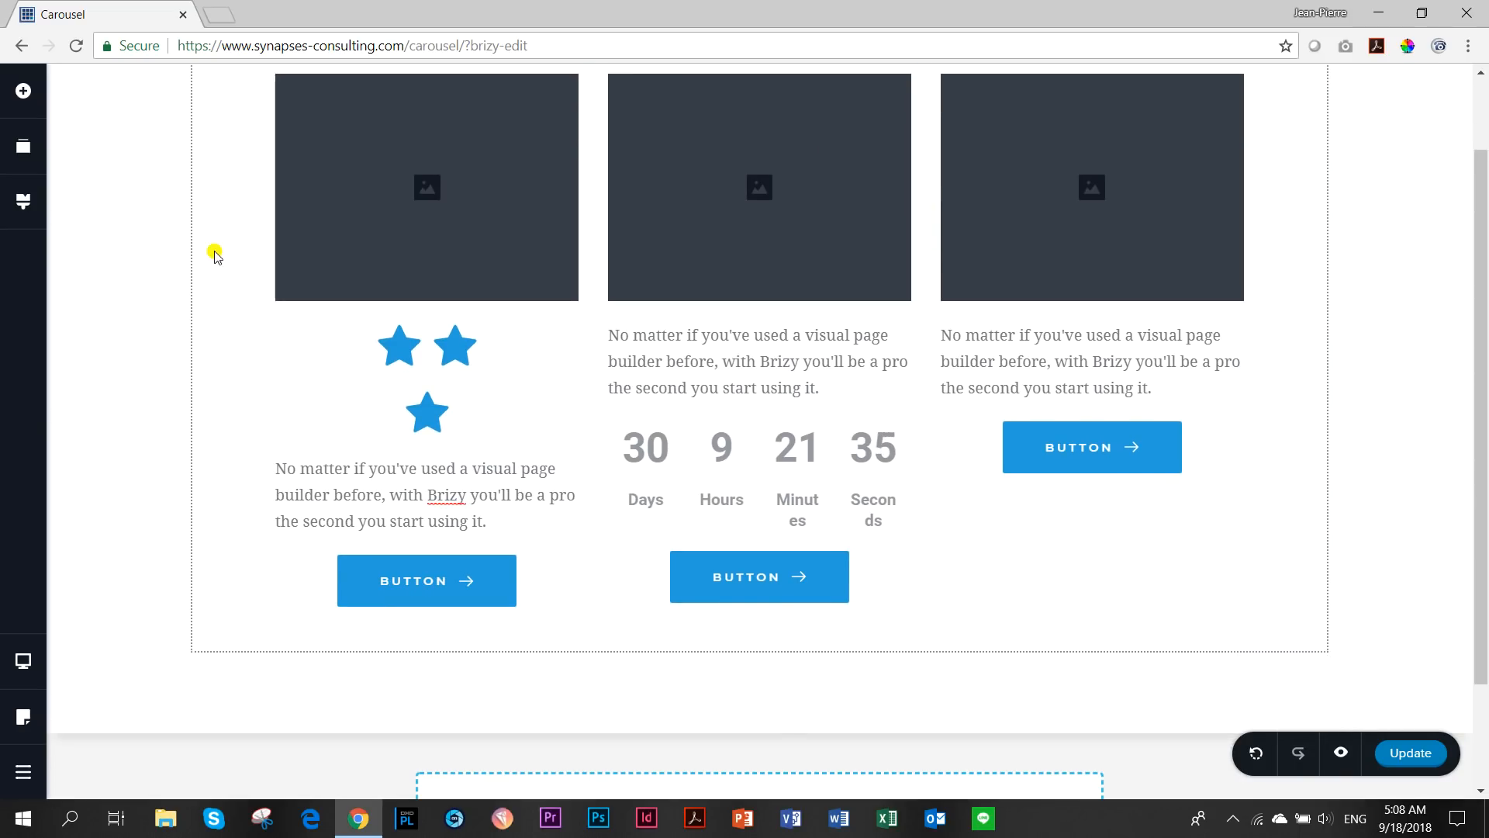
{"action": "scroll", "coordinate": [791, 617], "scroll_direction": "up", "scroll_amount": 1}
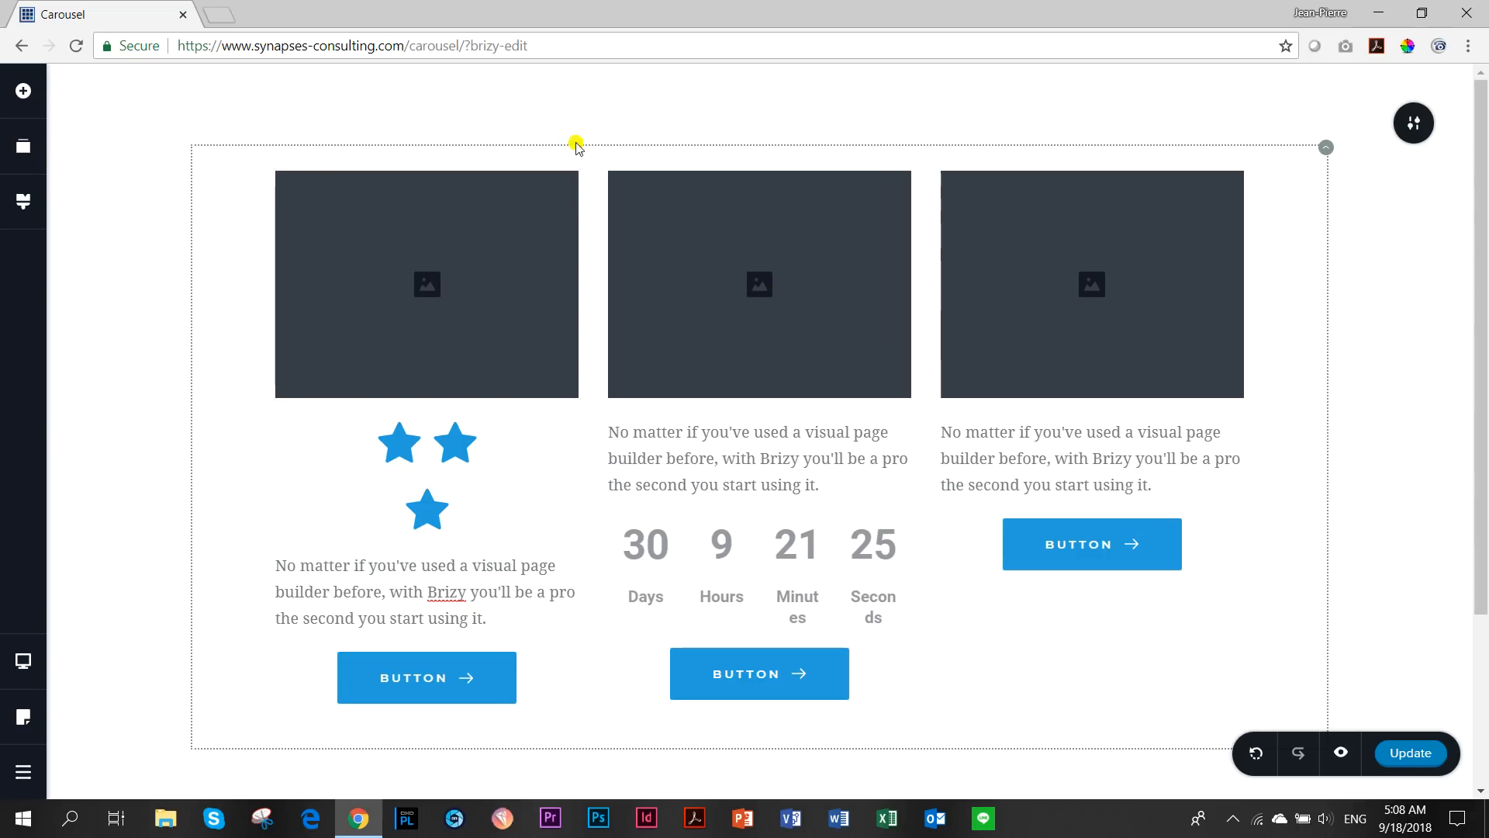
- Check the carousel's settings and the image placeholders in its remaining slides
{"action": "left_click", "coordinate": [1323, 147]}
{"action": "left_click", "coordinate": [1244, 106]}
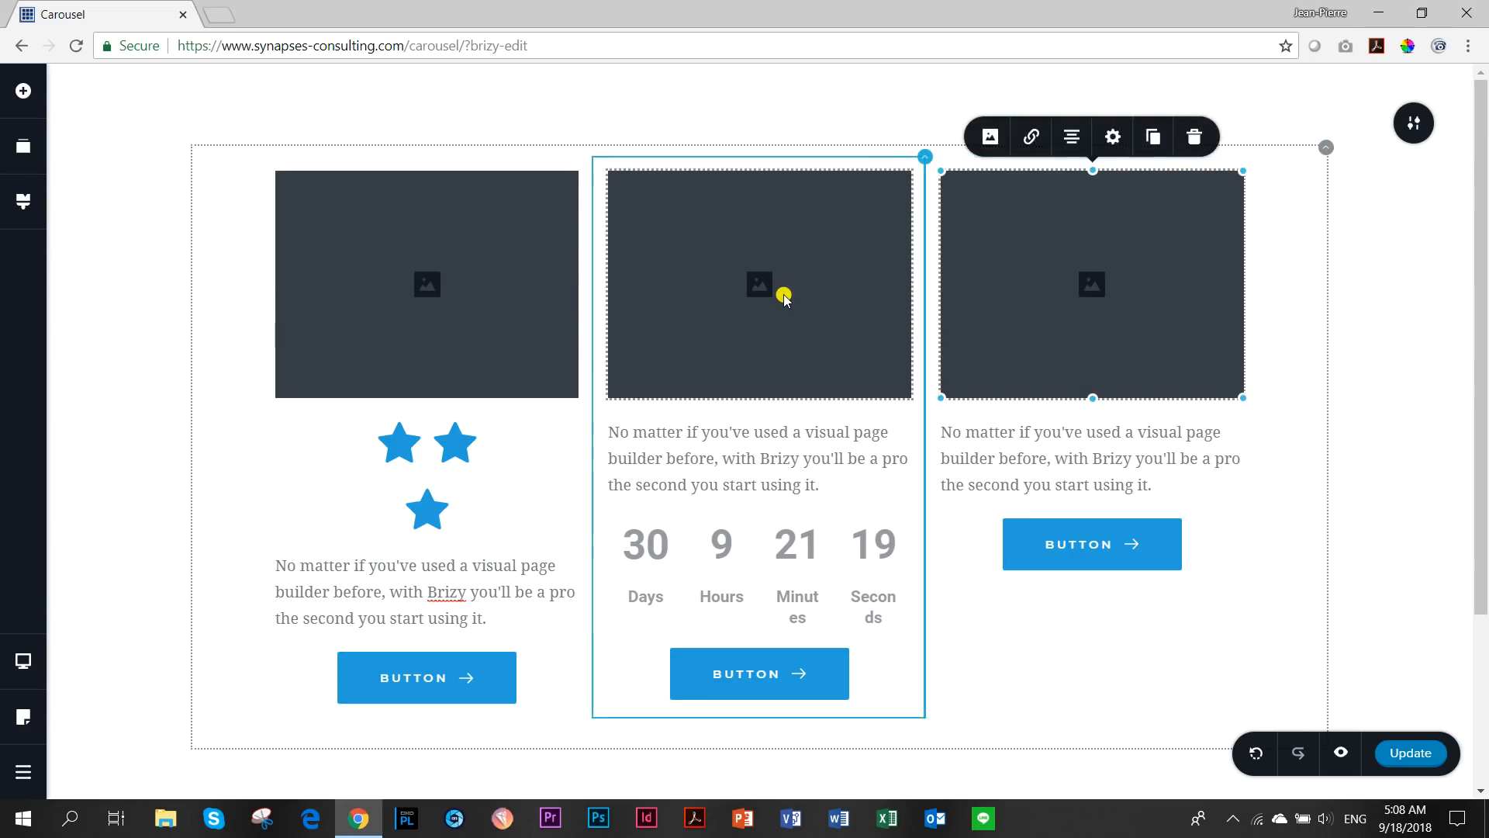
{"action": "left_click", "coordinate": [518, 296]}
{"action": "left_click", "coordinate": [1319, 317]}
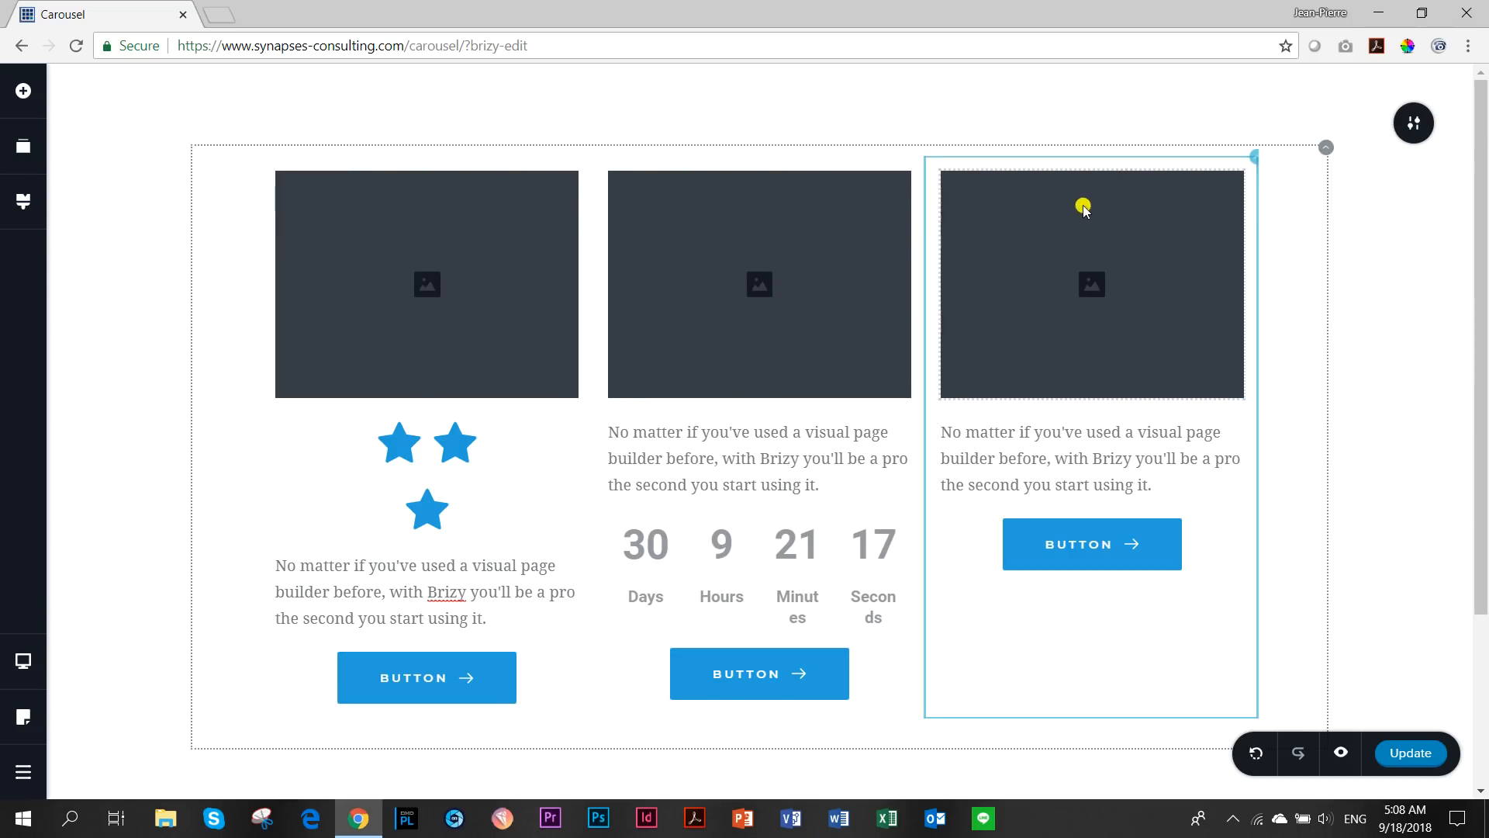
- Add a new empty slide to the carousel, view it, and return to the first slide
{"action": "left_click", "coordinate": [1253, 158]}
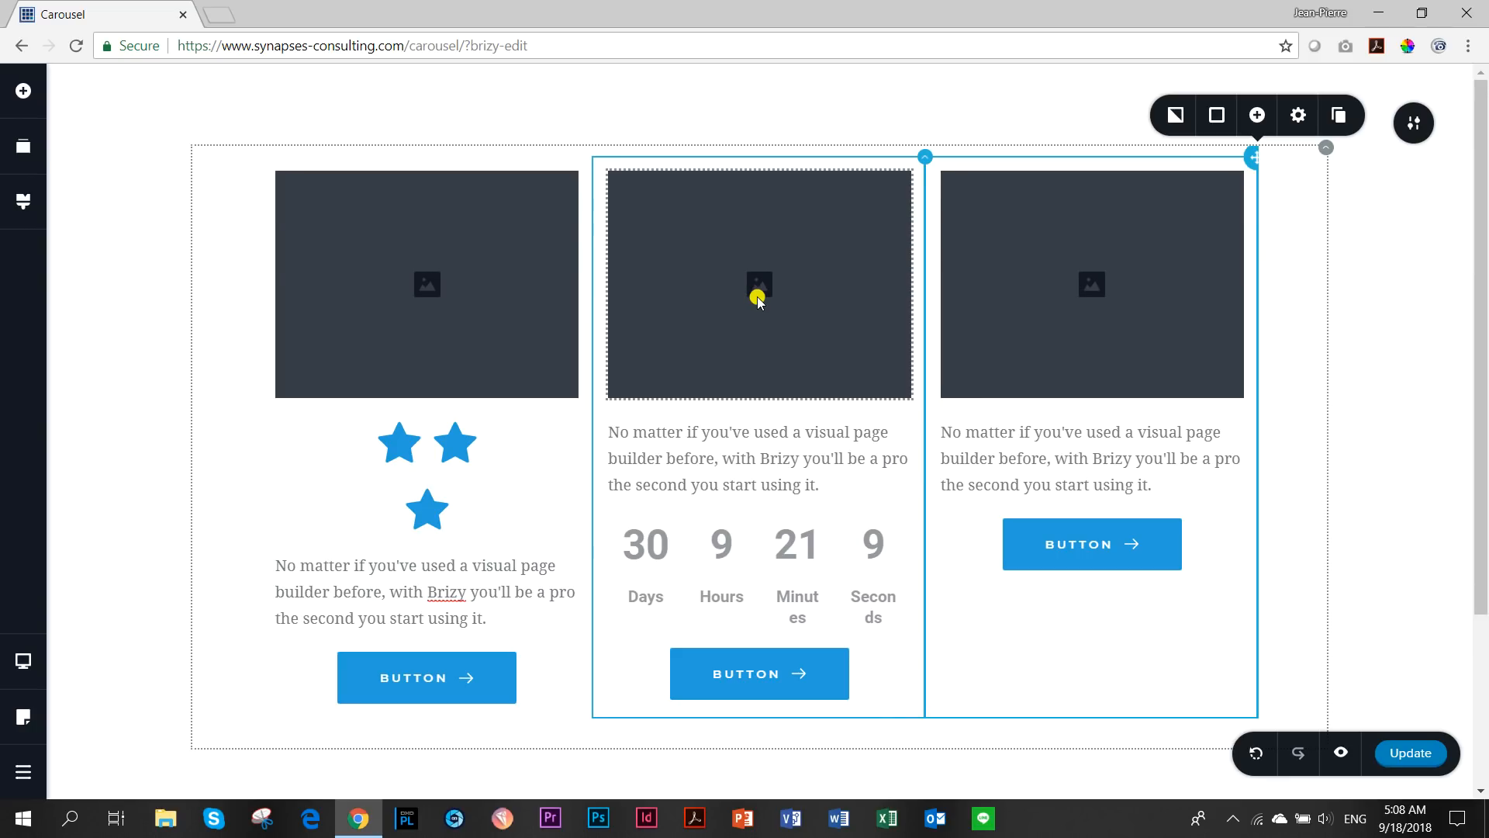
{"action": "left_click", "coordinate": [1257, 117]}
{"action": "left_click", "coordinate": [1293, 447]}
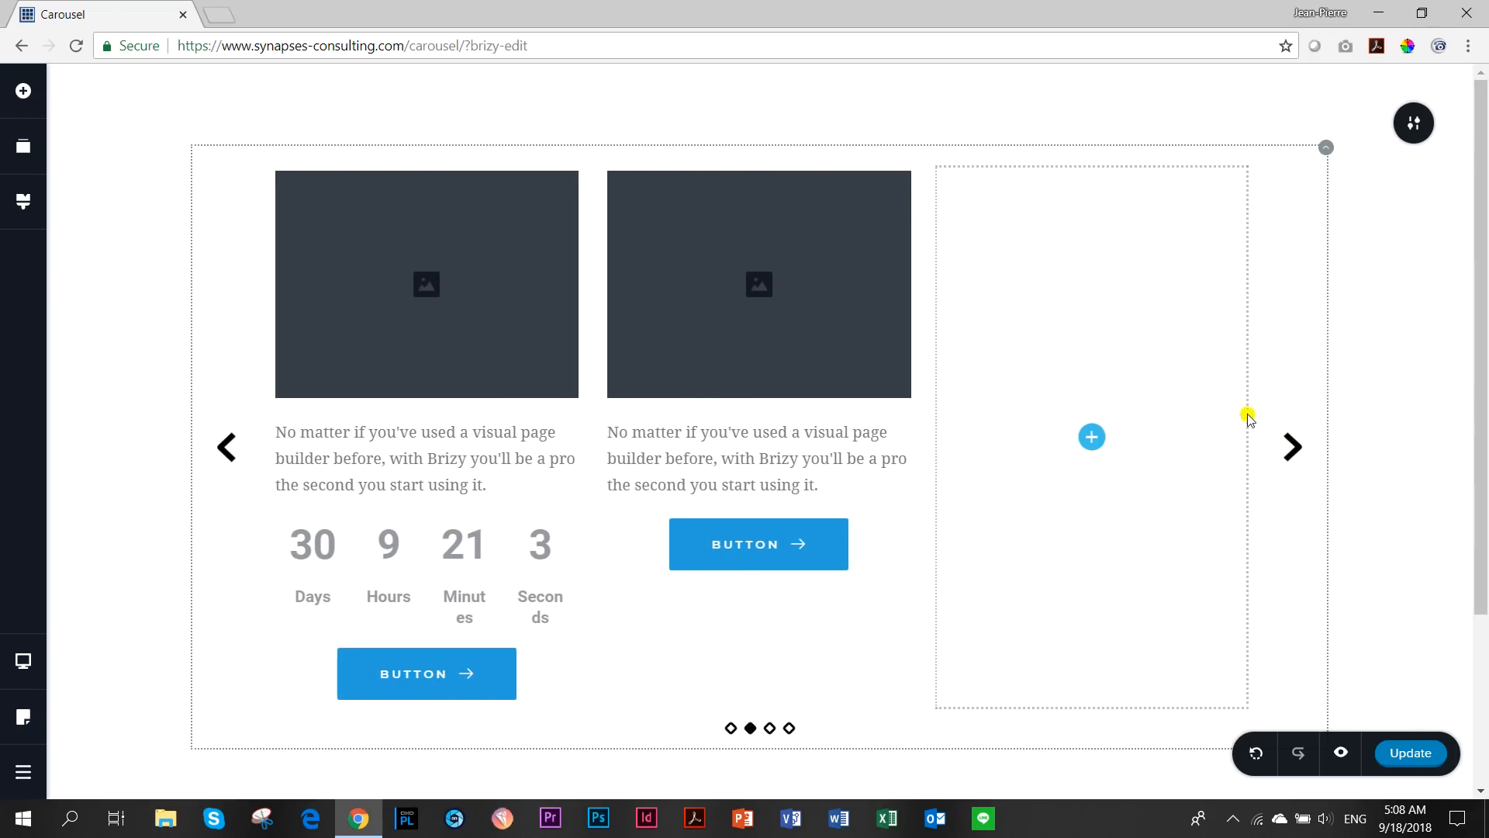
{"action": "left_click", "coordinate": [732, 728]}
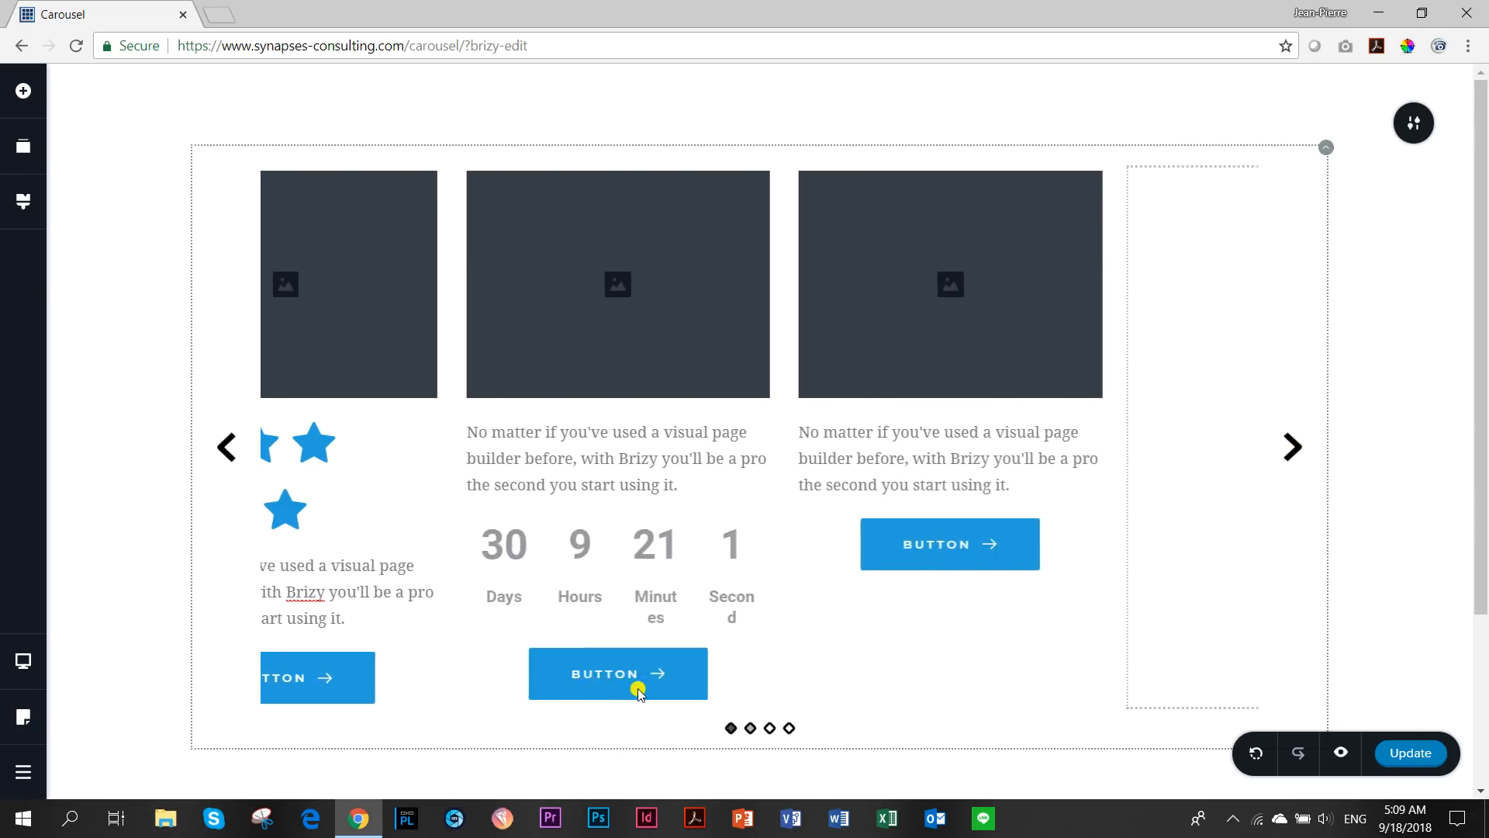
- Delete the slide containing the Countdown and show the options of the first slide
{"action": "left_click", "coordinate": [924, 157]}
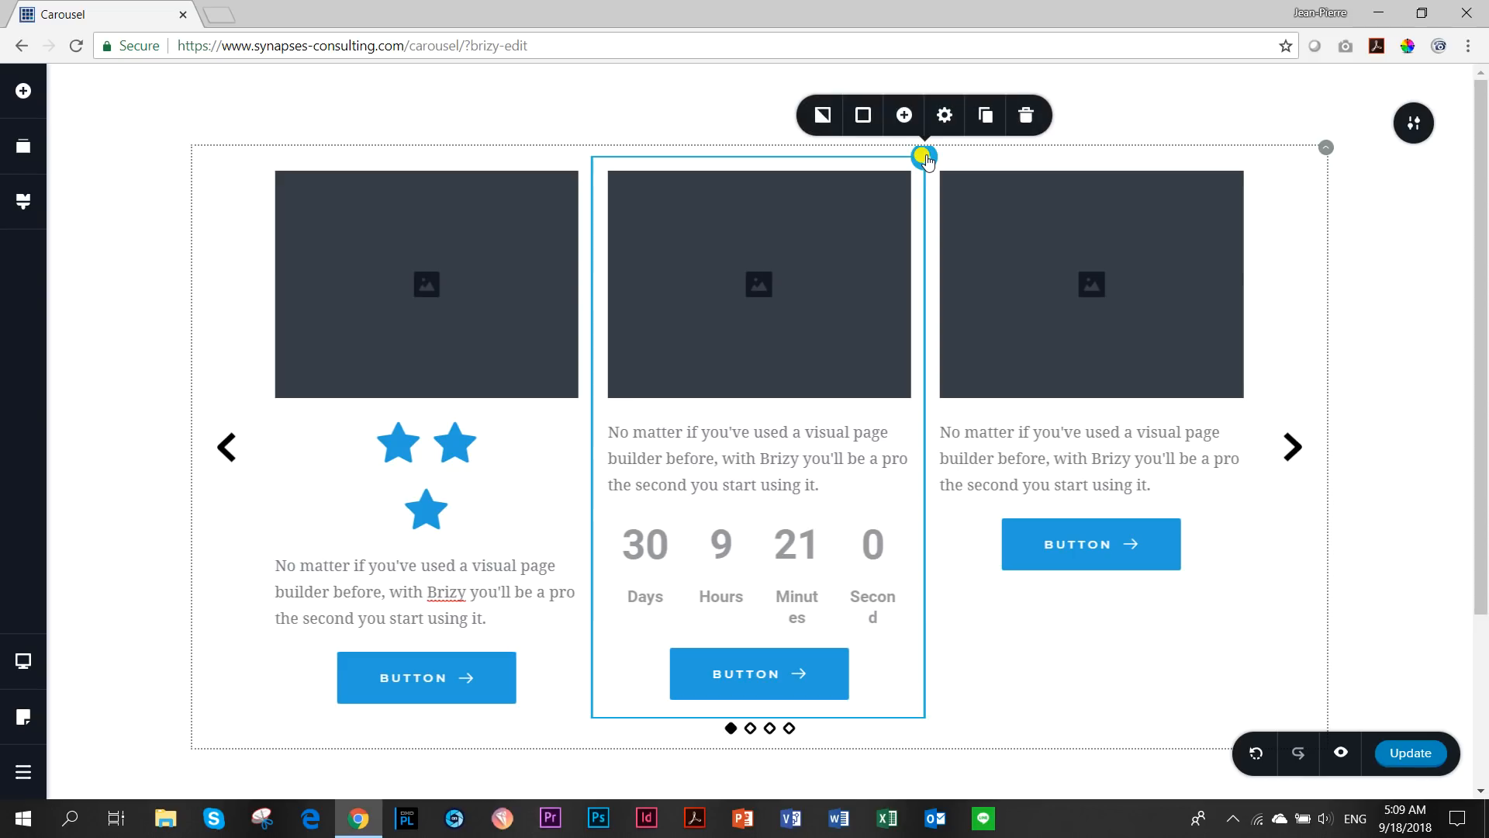
{"action": "left_click", "coordinate": [1026, 115]}
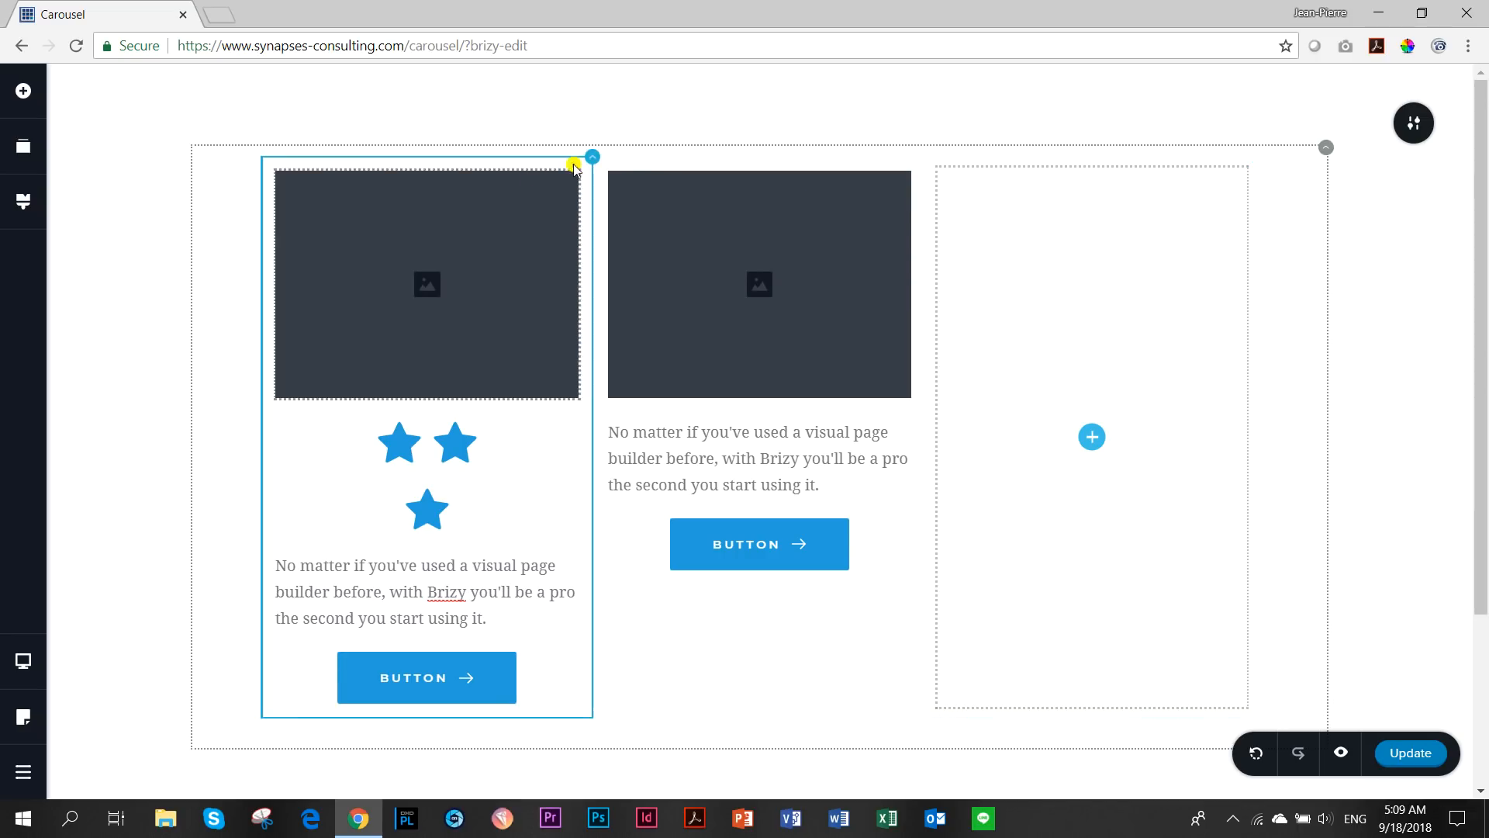
{"action": "left_click", "coordinate": [594, 159]}
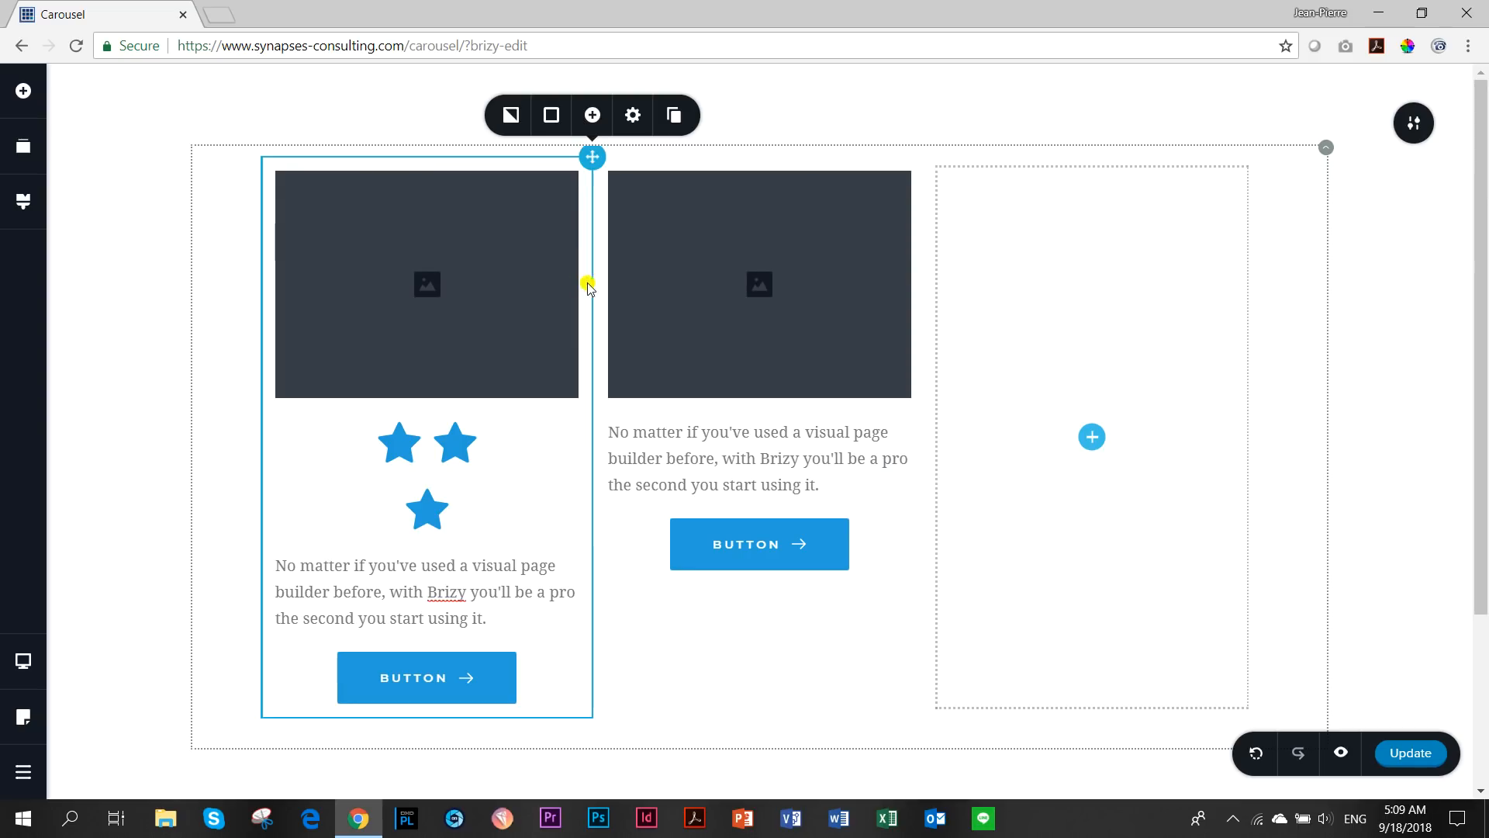
- Delete the entire block containing the carousel from the page
{"action": "left_click", "coordinate": [1403, 130]}
{"action": "left_click", "coordinate": [1413, 131]}
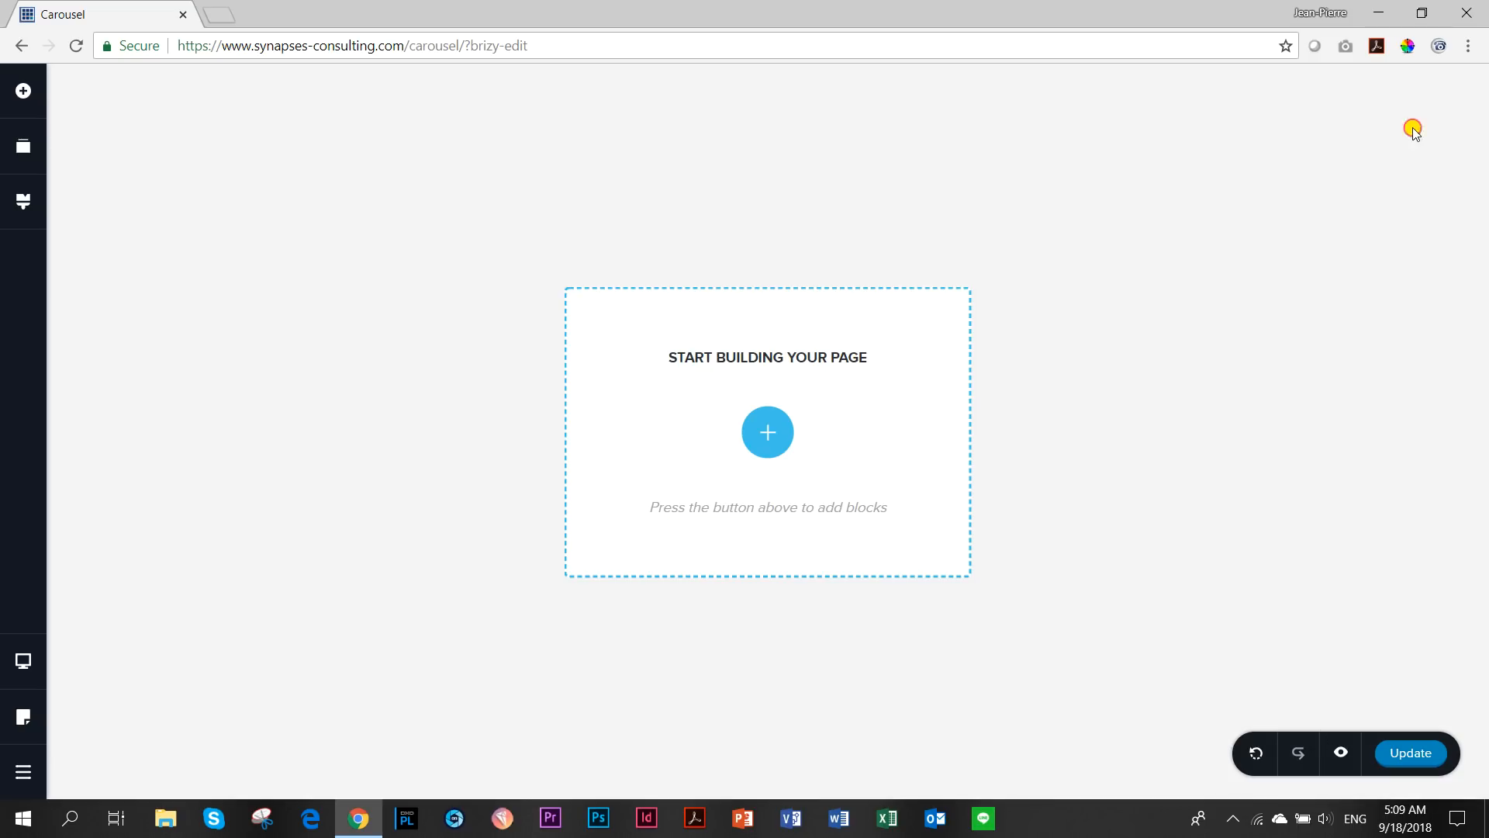
- Add a new blank block to the page and place a Carousel element inside it
{"action": "left_click", "coordinate": [768, 432]}
{"action": "left_click", "coordinate": [465, 375]}
{"action": "left_click", "coordinate": [190, 137]}
{"action": "left_click", "coordinate": [269, 93]}
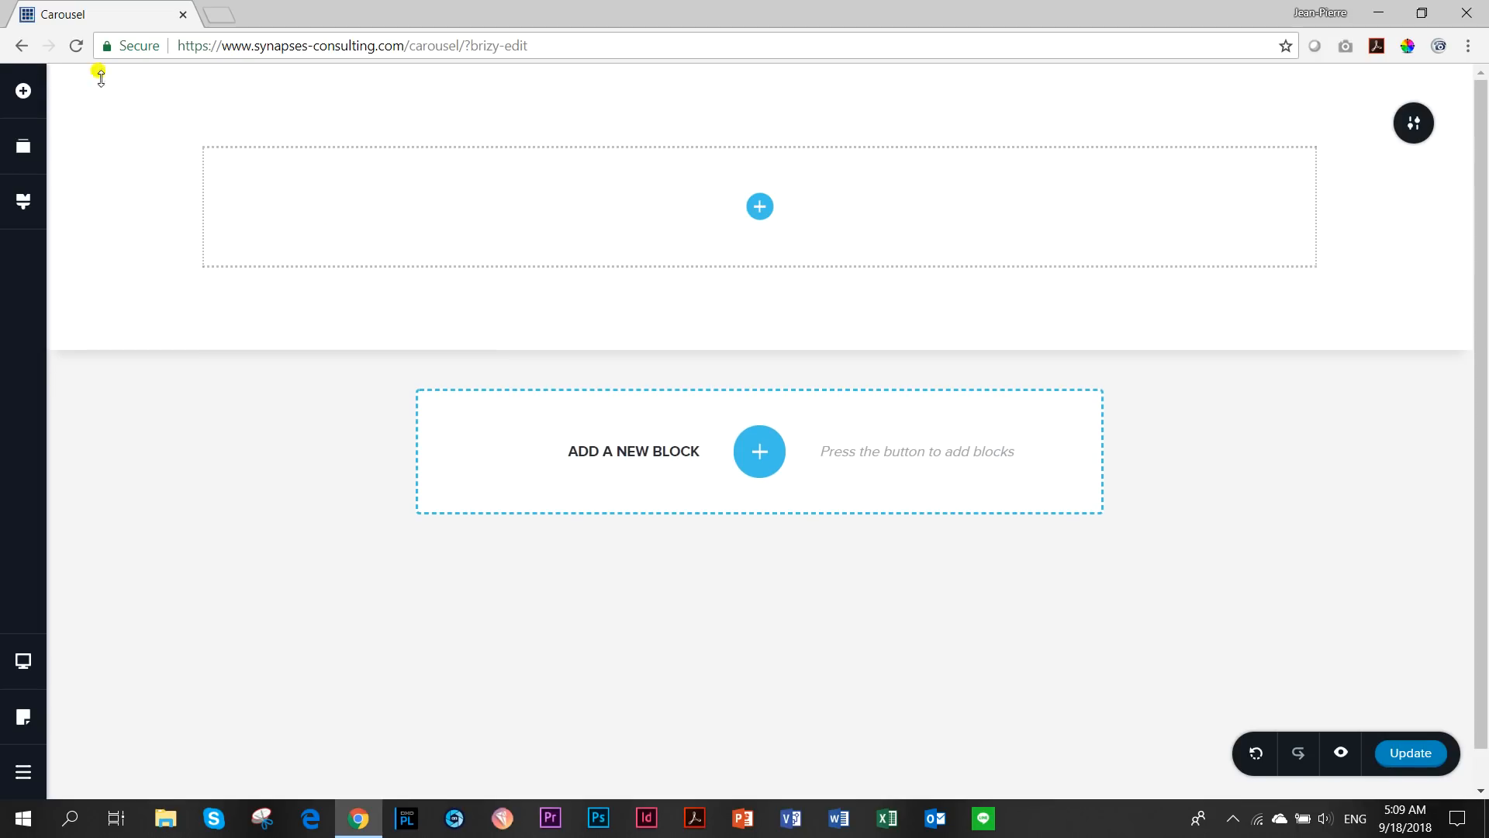
{"action": "left_click", "coordinate": [23, 85]}
{"action": "left_click_drag", "start_coordinate": [116, 672], "coordinate": [758, 210]}
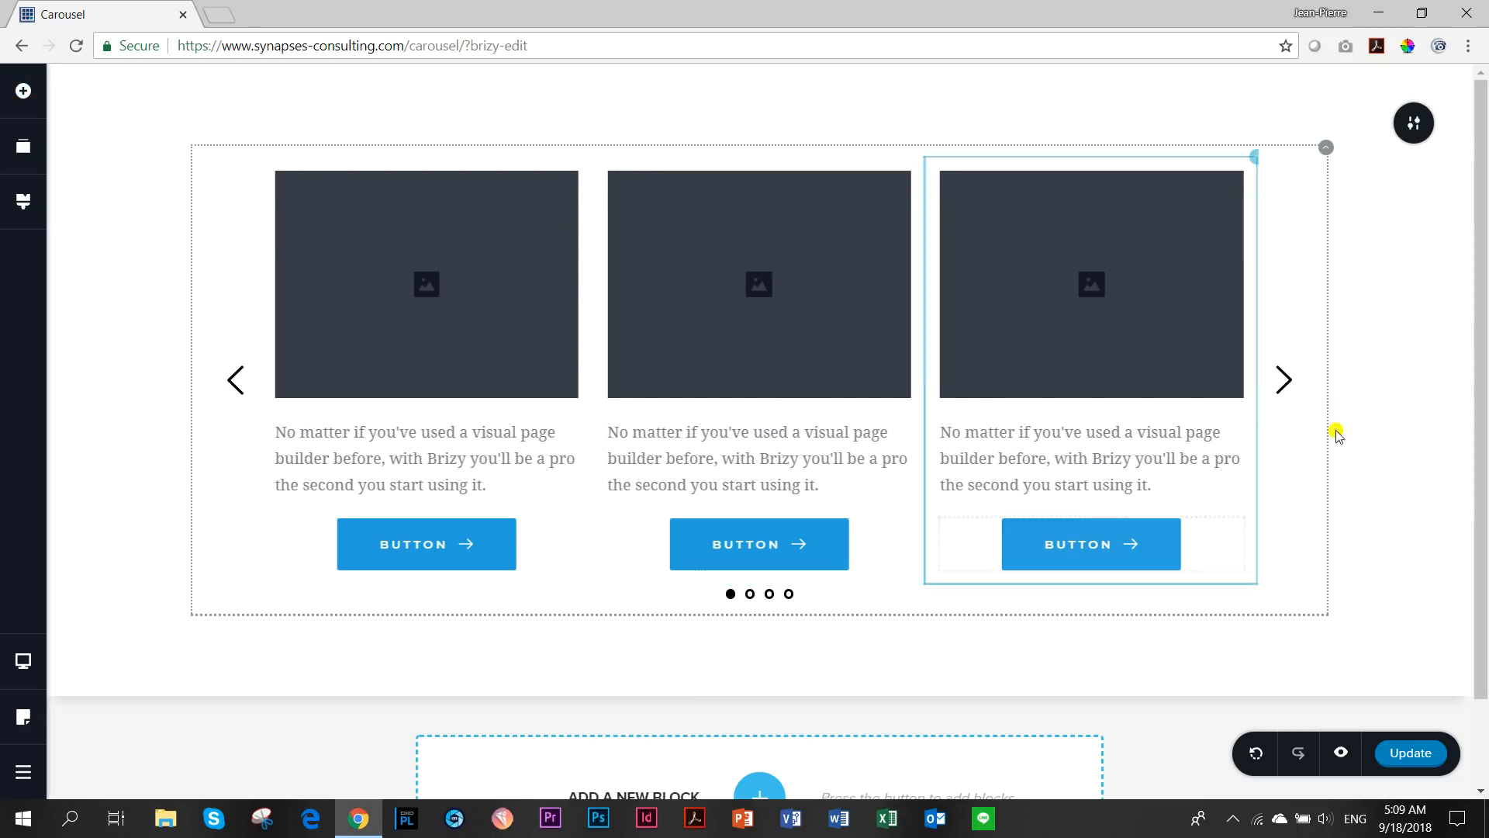
- Set the first slide's image to the red apples photo from the media library
{"action": "left_click", "coordinate": [519, 290]}
{"action": "left_click", "coordinate": [324, 137]}
{"action": "left_click", "coordinate": [342, 237]}
{"action": "left_click", "coordinate": [202, 301]}
{"action": "left_click", "coordinate": [1396, 709]}
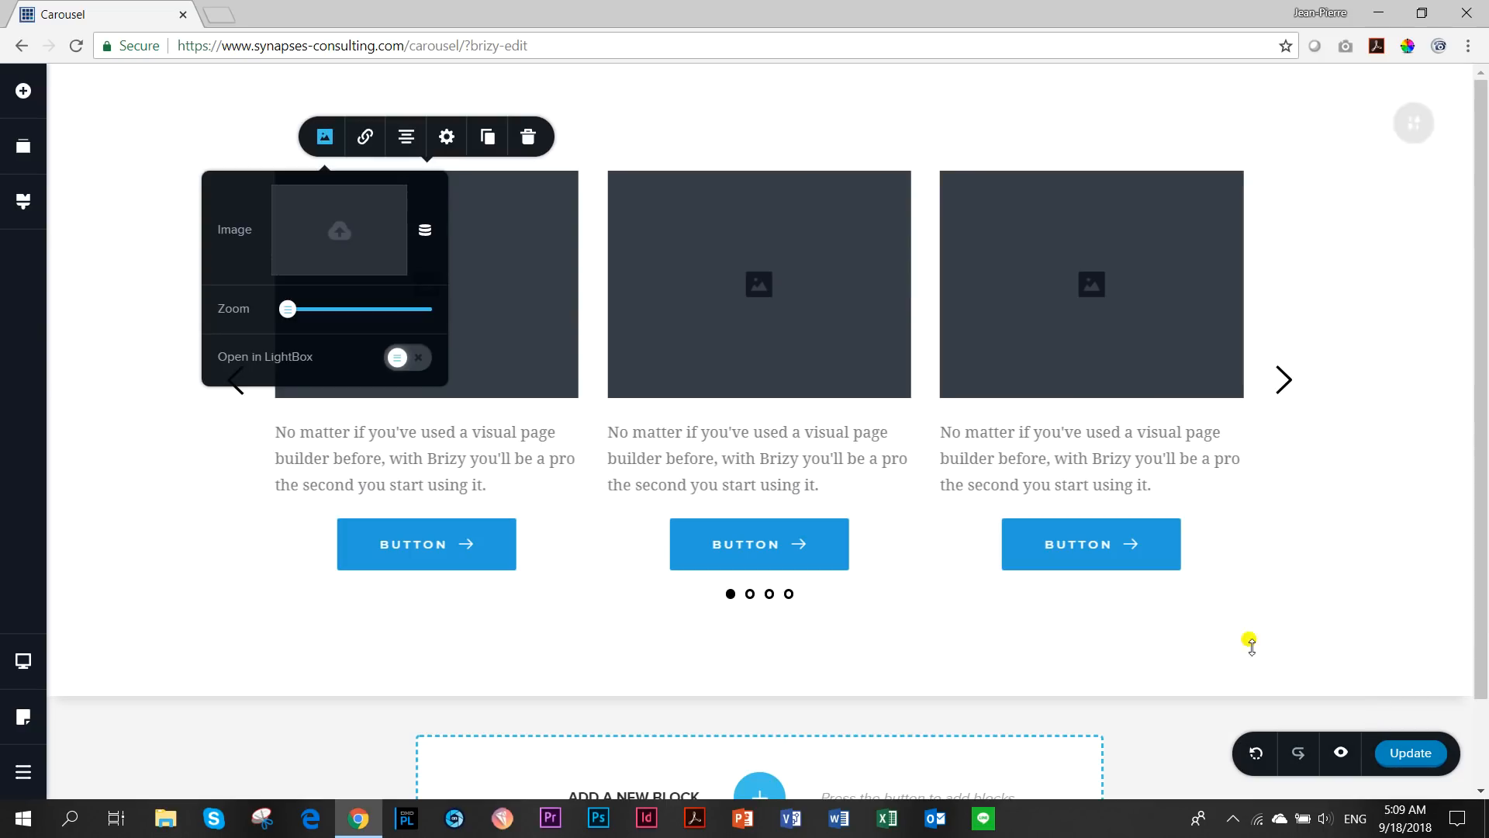
- Set the second slide's image to the close-up coffee beans photo from the media library
{"action": "left_click", "coordinate": [770, 328]}
{"action": "left_click", "coordinate": [657, 137]}
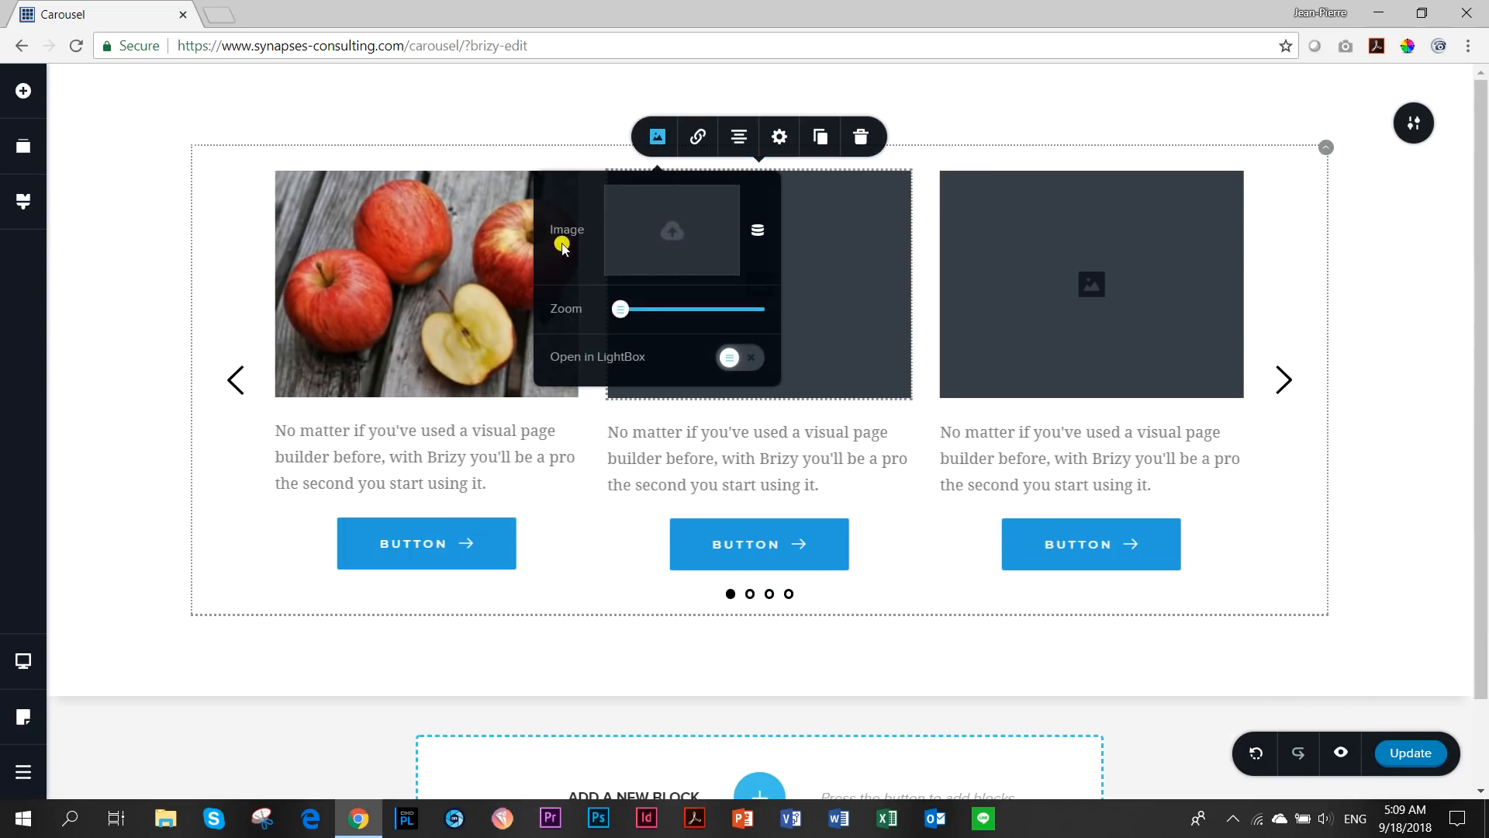
{"action": "left_click", "coordinate": [652, 243]}
{"action": "left_click", "coordinate": [630, 301]}
{"action": "left_click", "coordinate": [1397, 712]}
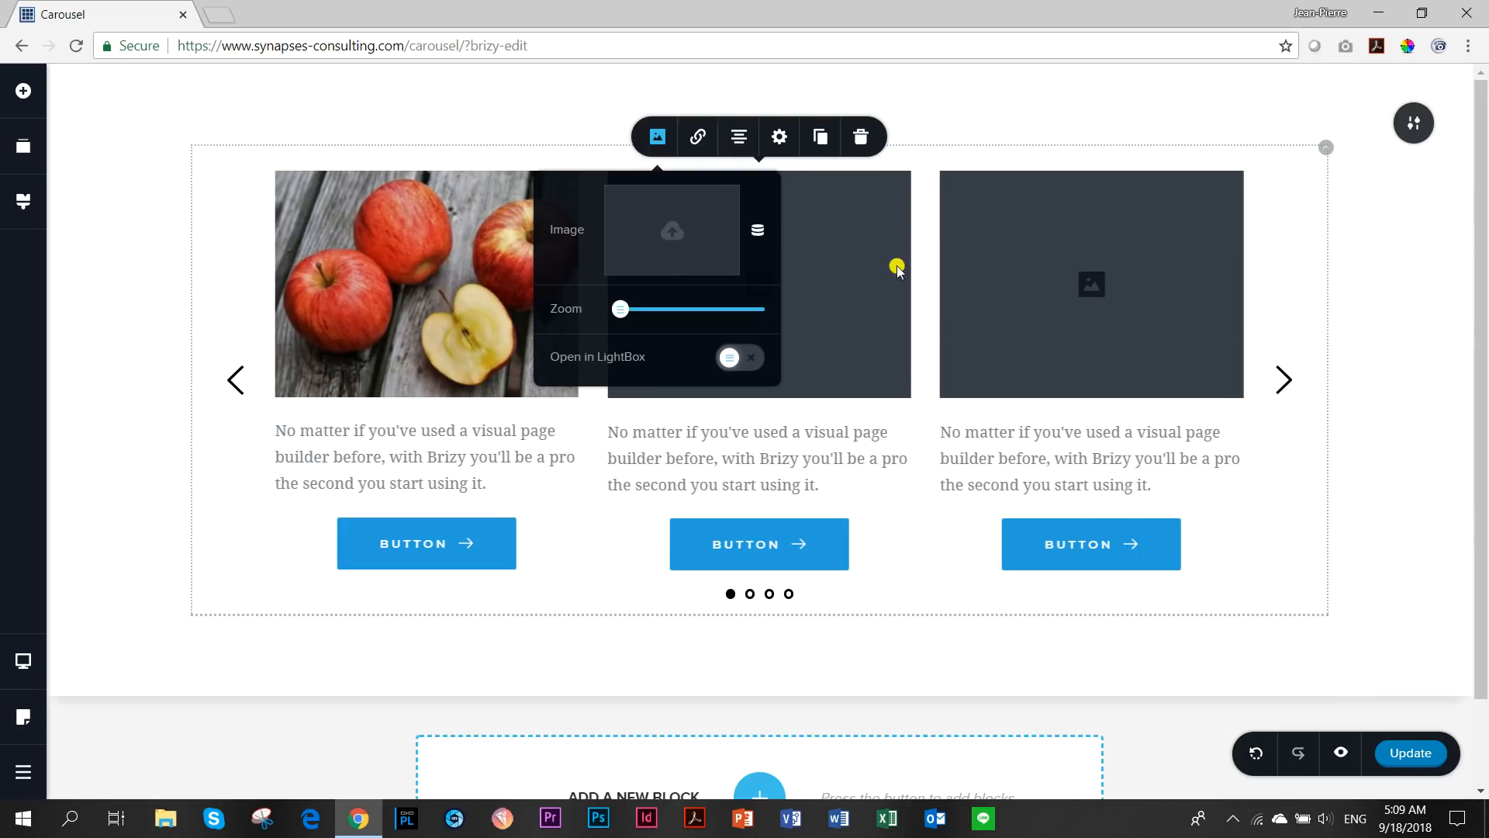
- Set the third slide's image to apple-1851464_1920.jpg, the laptop photo, from the media library
{"action": "left_click", "coordinate": [956, 204]}
{"action": "left_click", "coordinate": [986, 136]}
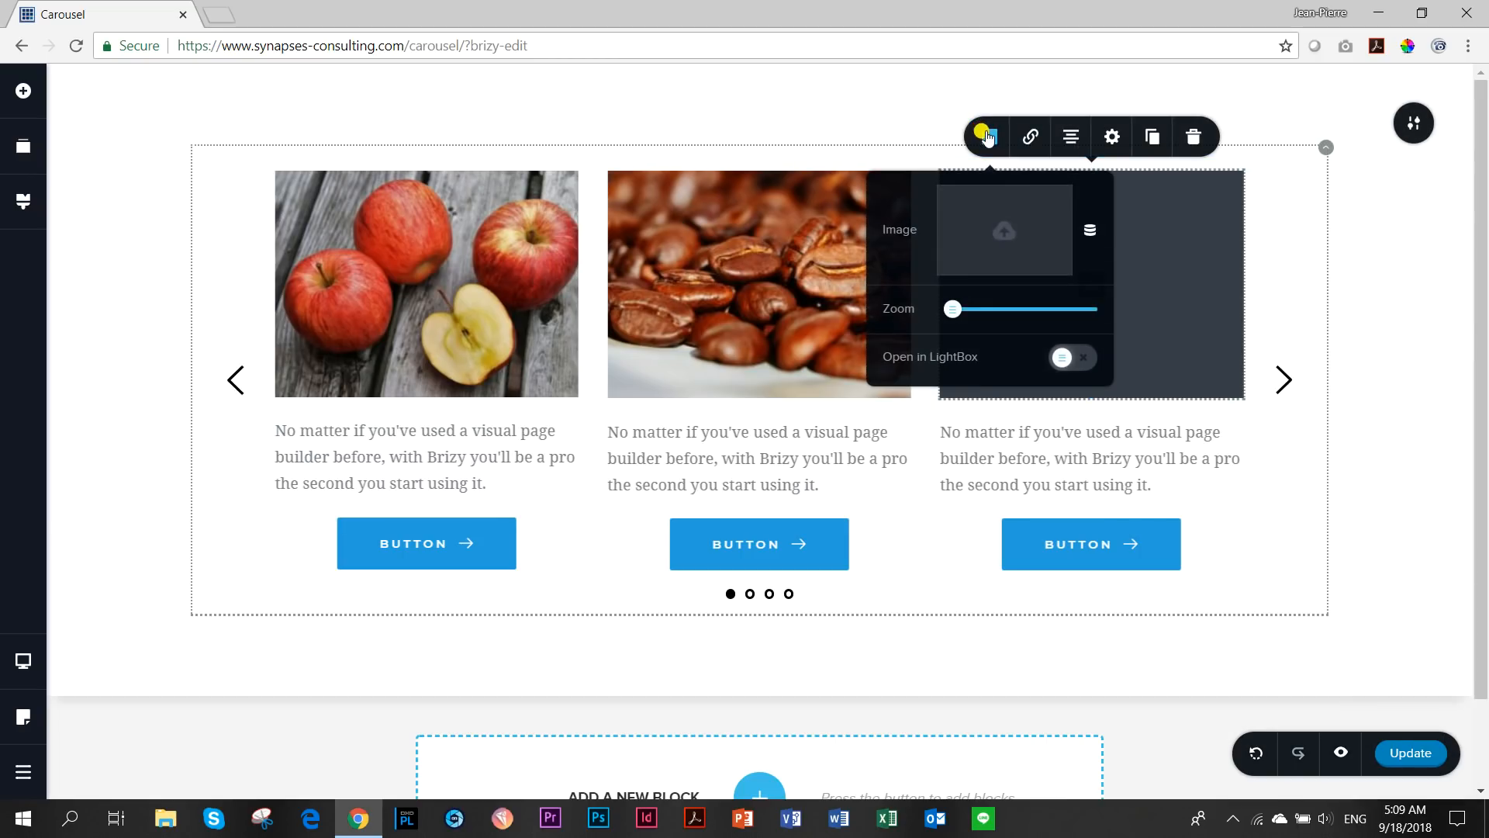
{"action": "left_click", "coordinate": [1016, 227]}
{"action": "left_click", "coordinate": [915, 319]}
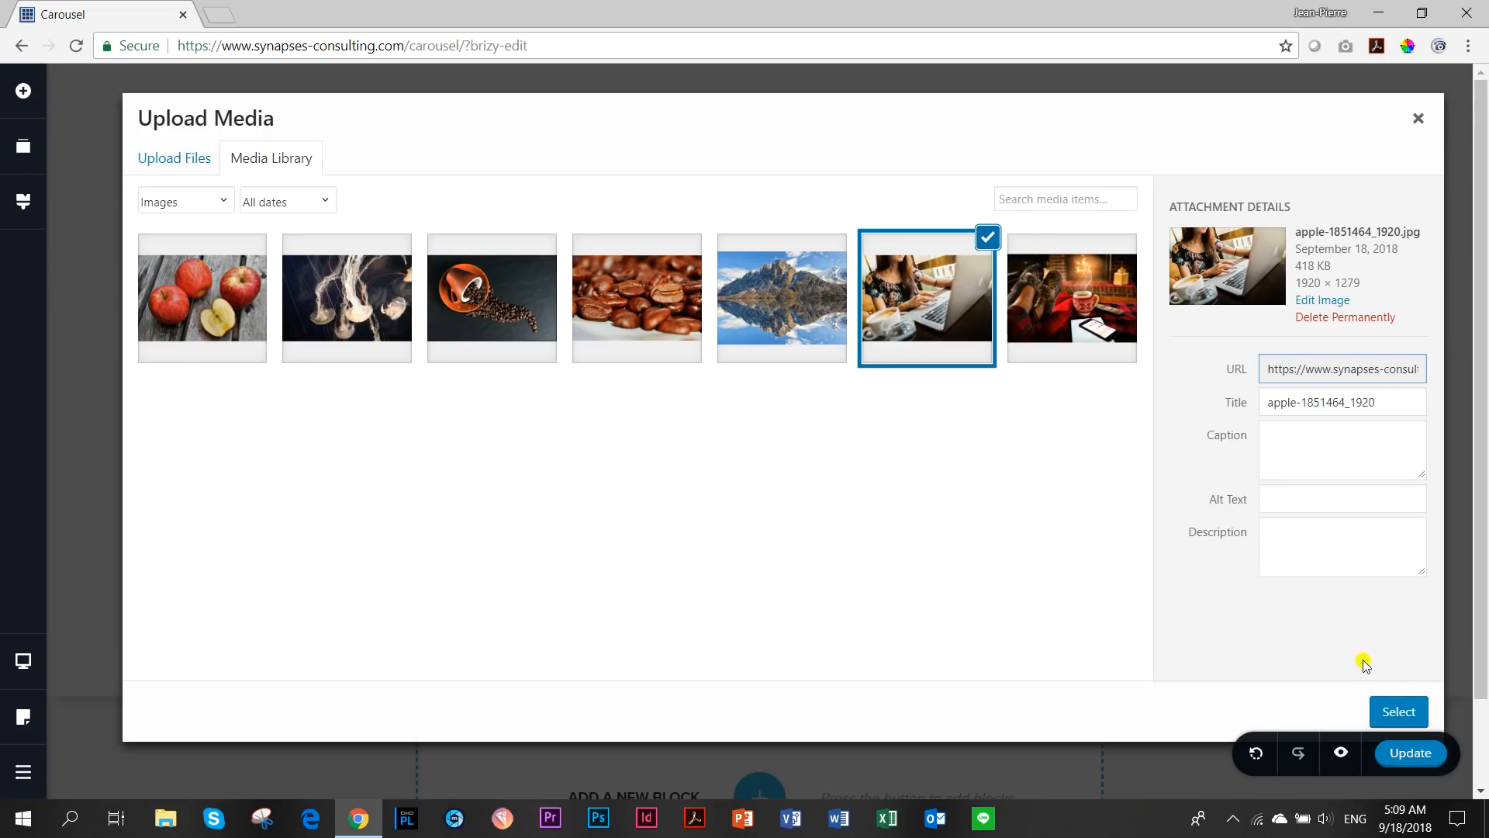
{"action": "left_click", "coordinate": [1399, 710]}
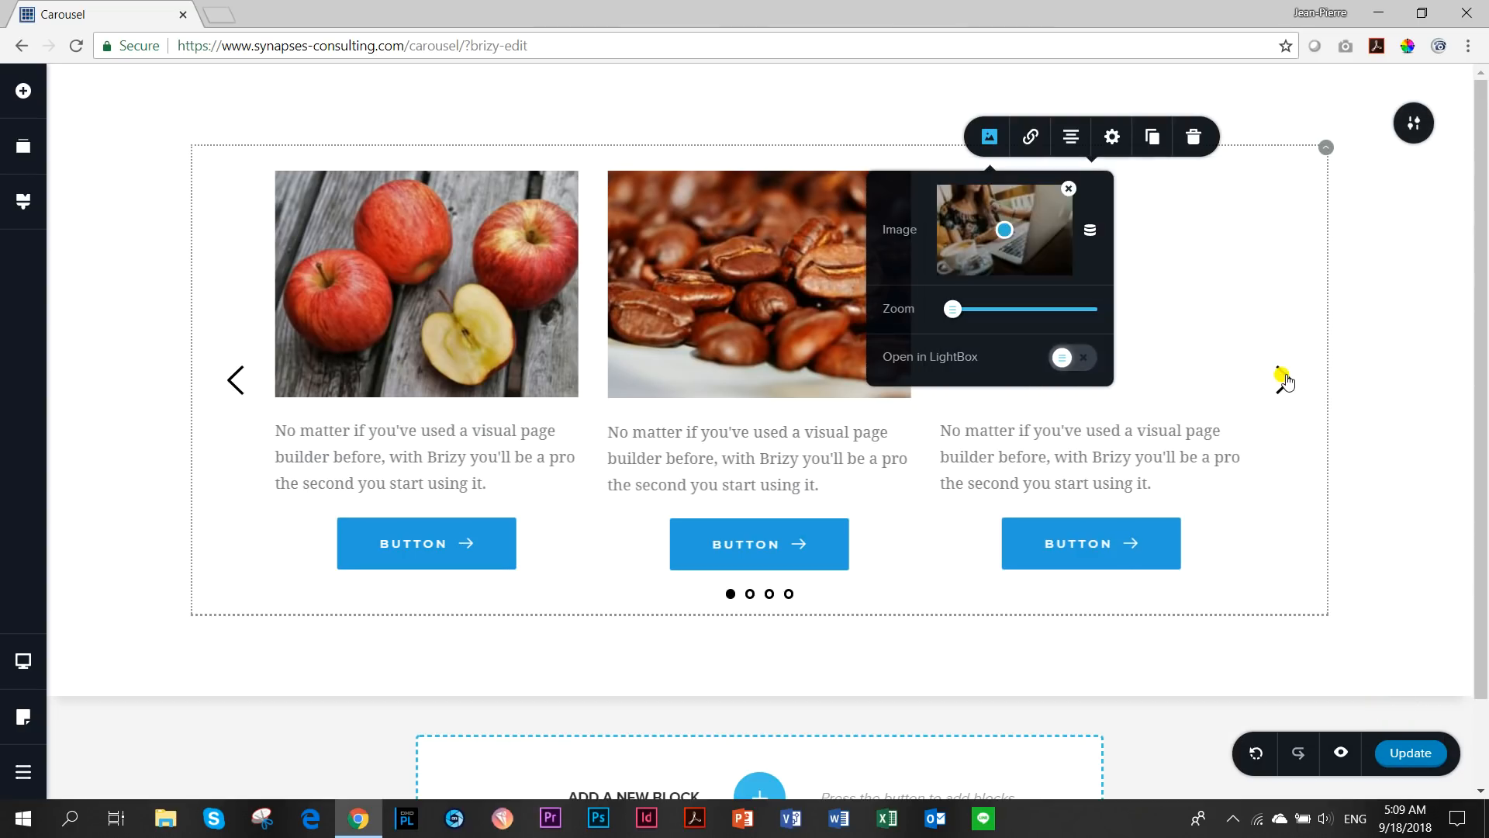
- Set the fourth slide's image to relaxing-1979674_1920.jpg, the fireplace photo, from the media library
{"action": "left_click", "coordinate": [1283, 381]}
{"action": "left_click", "coordinate": [1090, 289]}
{"action": "left_click", "coordinate": [993, 136]}
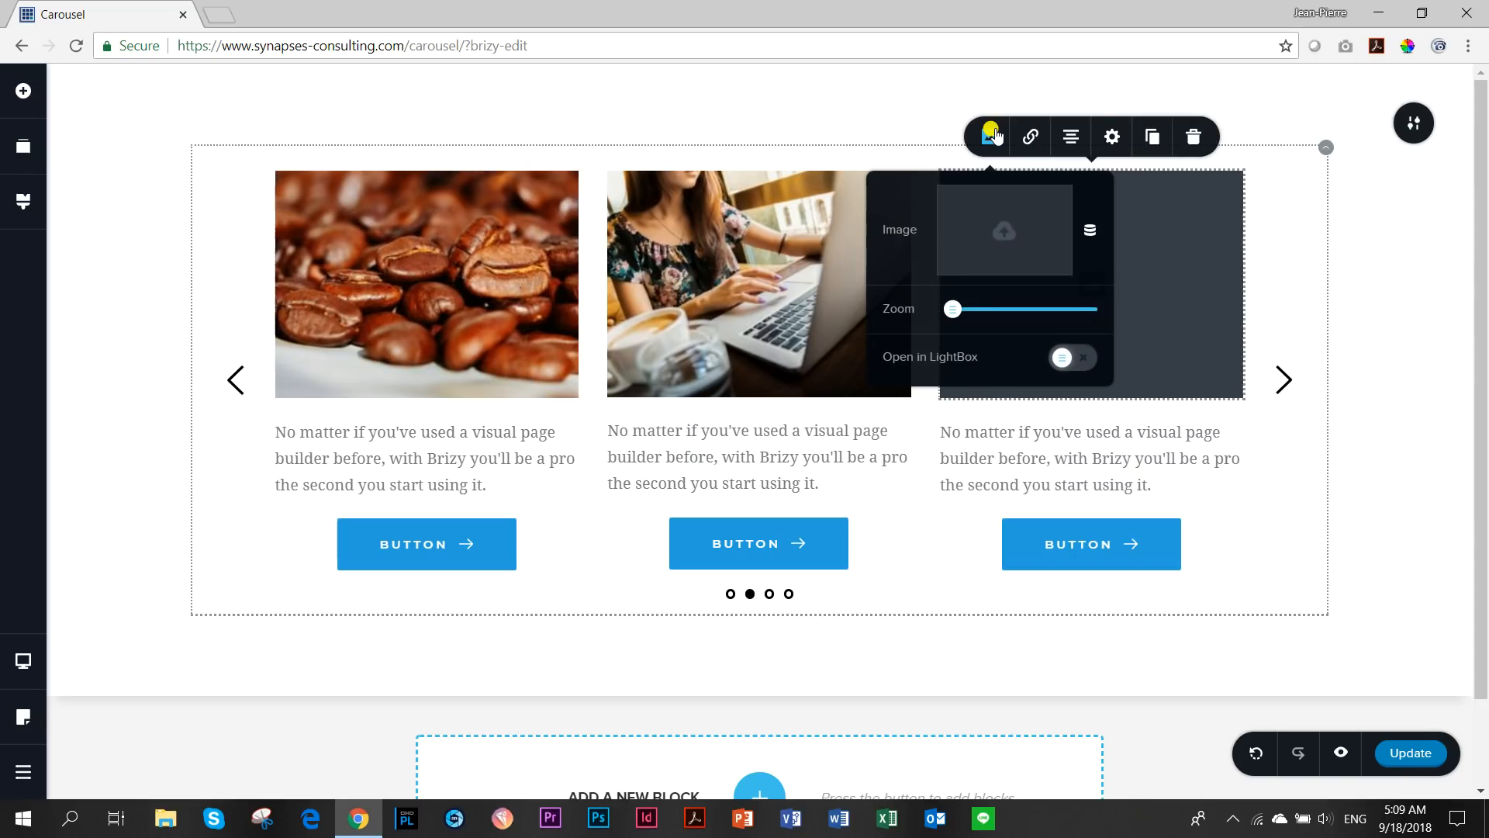
{"action": "left_click", "coordinate": [993, 235]}
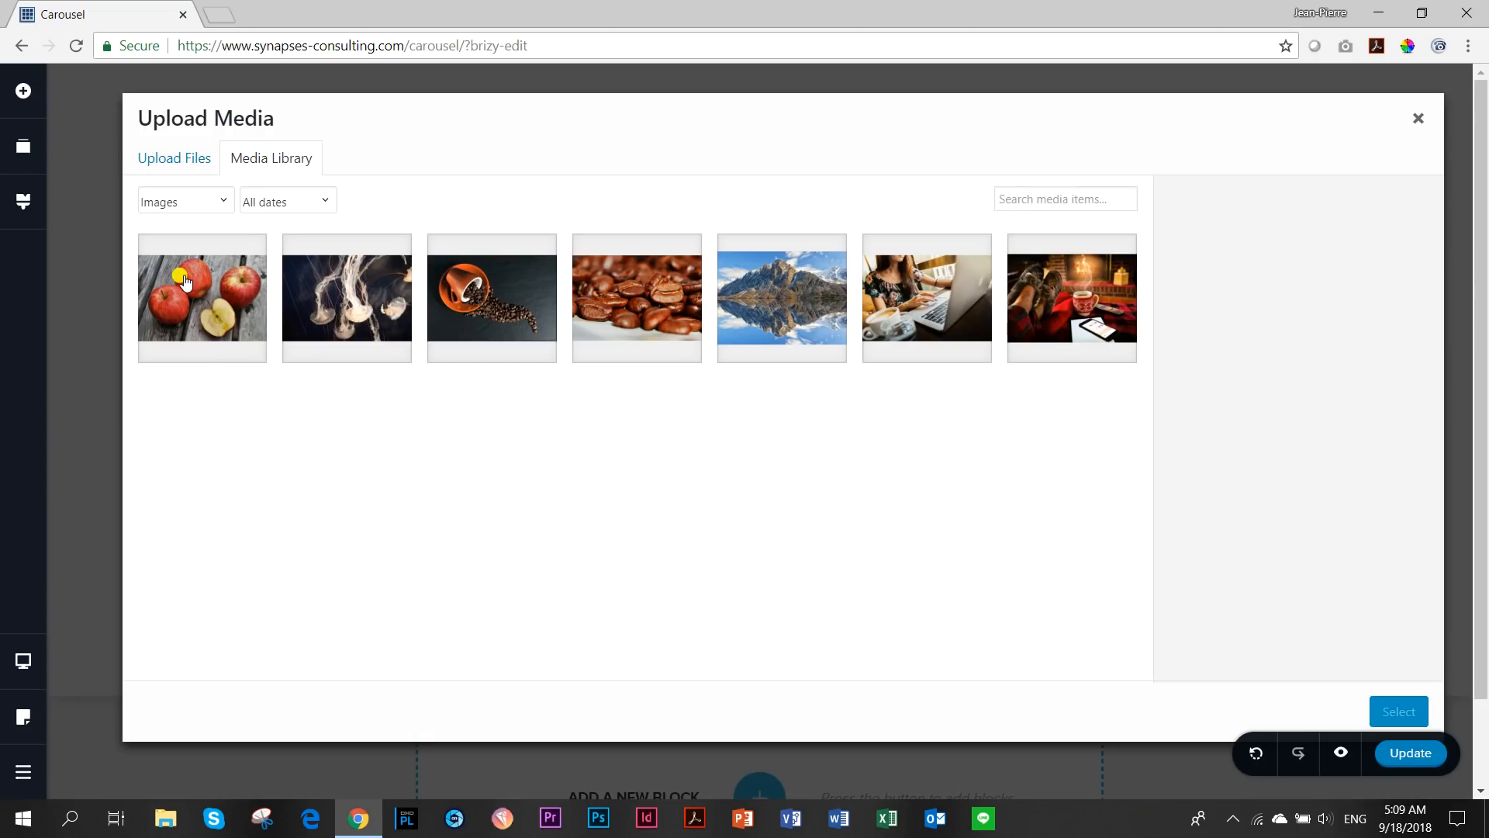
{"action": "left_click", "coordinate": [1068, 292]}
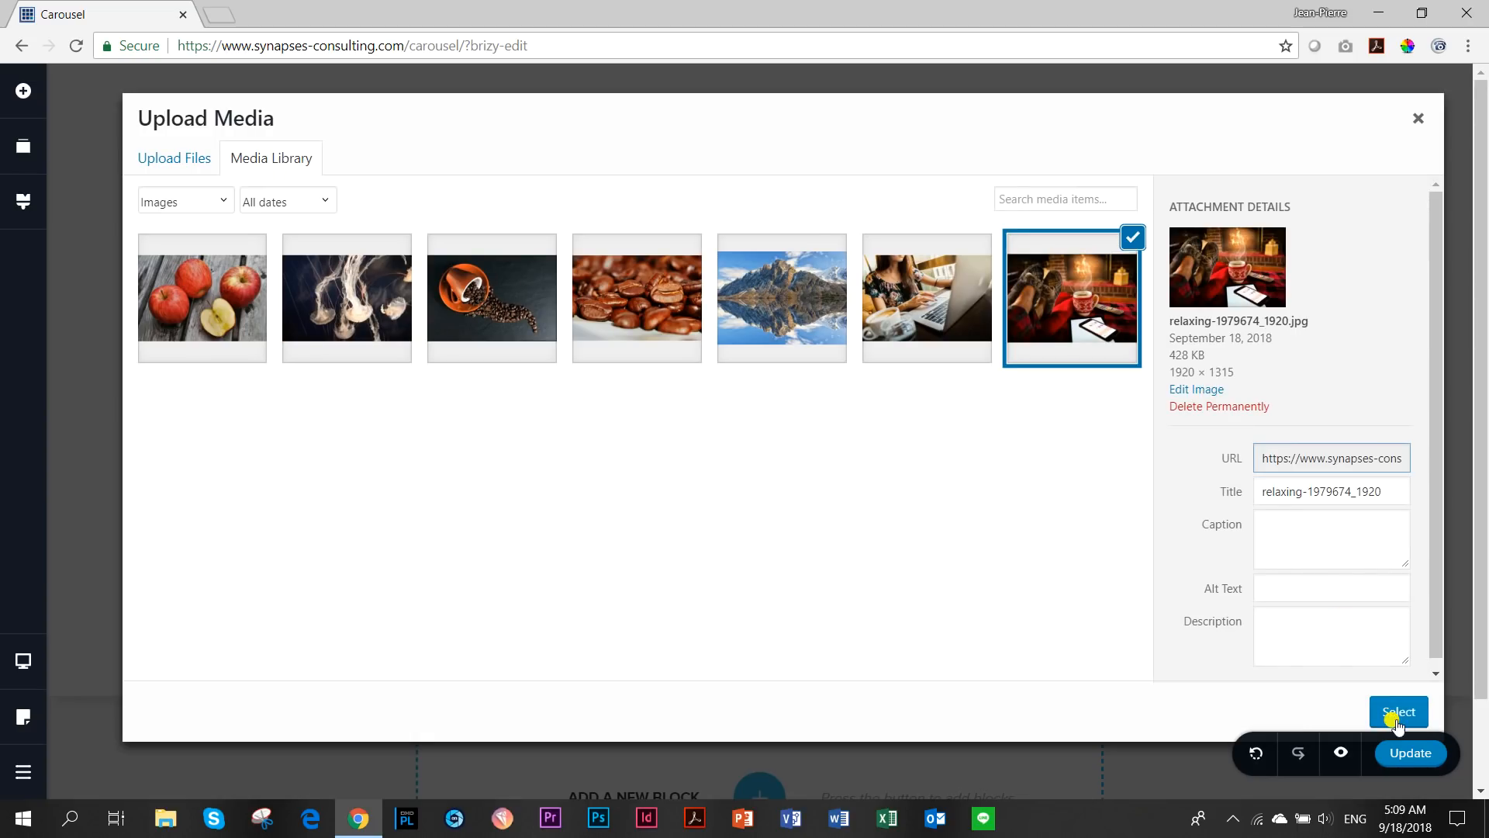
{"action": "left_click", "coordinate": [1400, 711]}
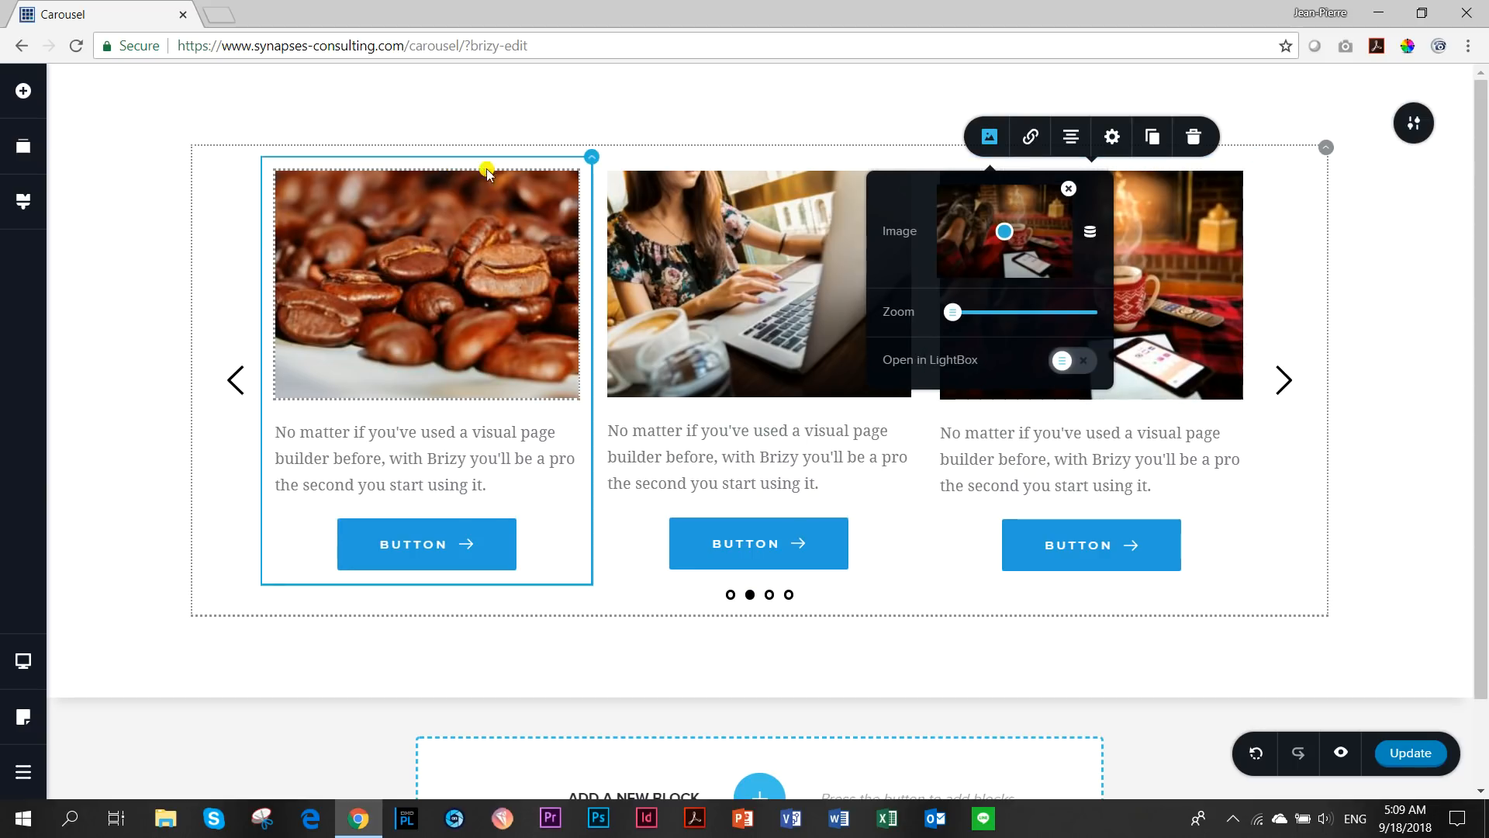
- Check the slide order in the editor and open the page preview to advance the carousel with its arrows
{"action": "left_click", "coordinate": [1282, 381]}
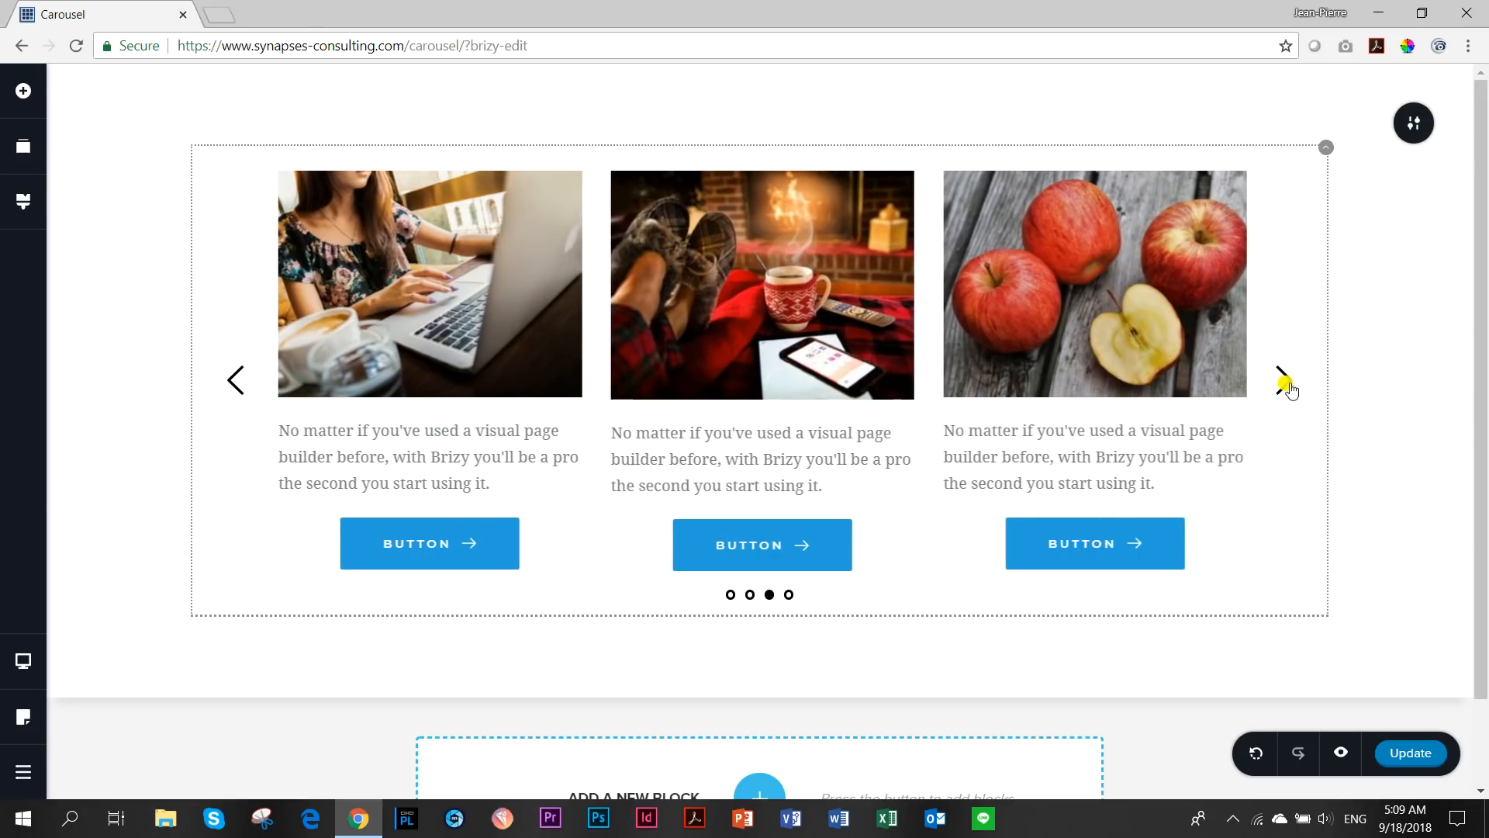
{"action": "left_click", "coordinate": [237, 382]}
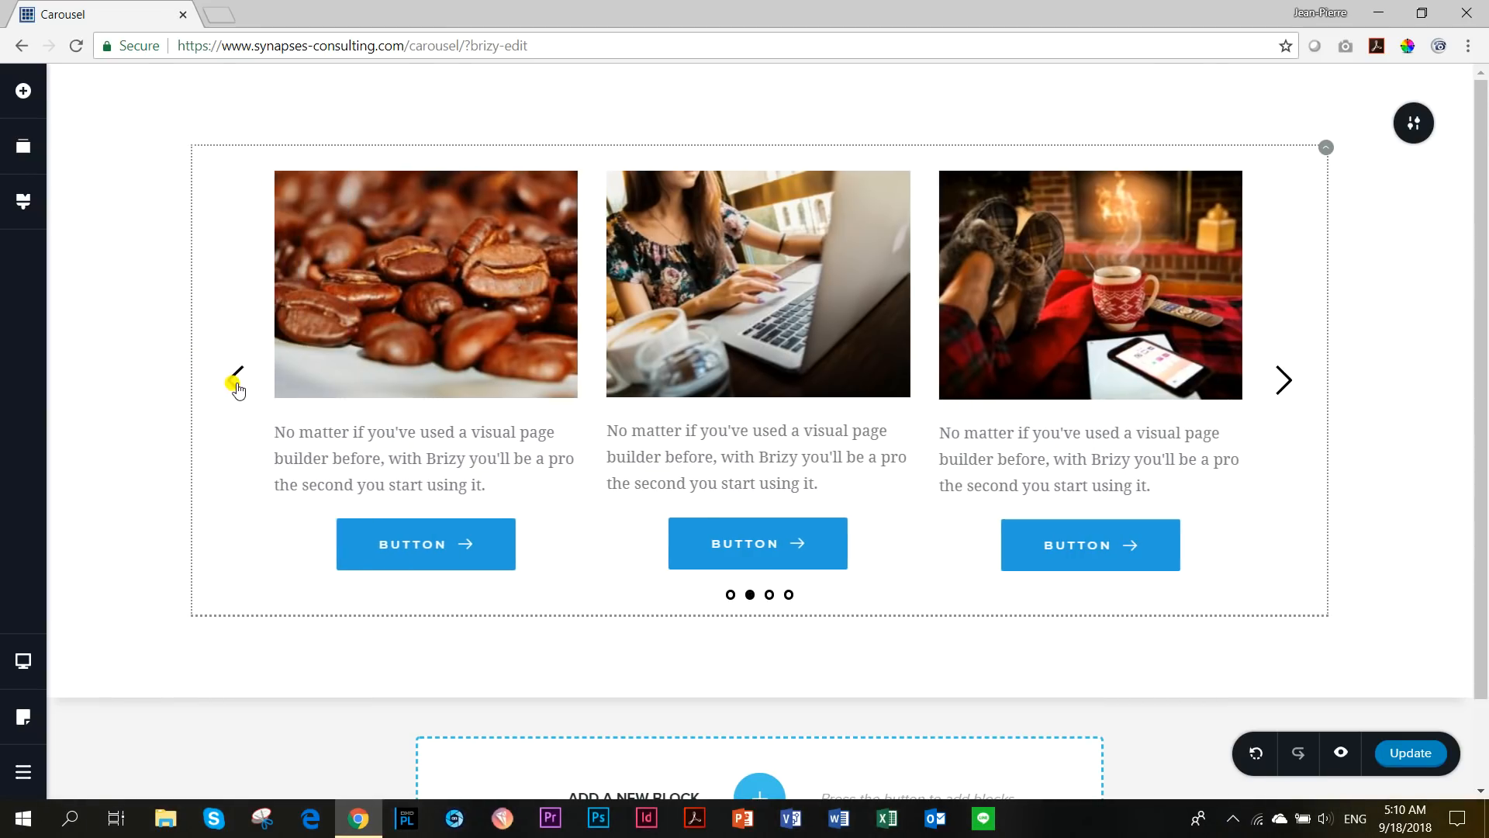
{"action": "left_click", "coordinate": [1349, 752]}
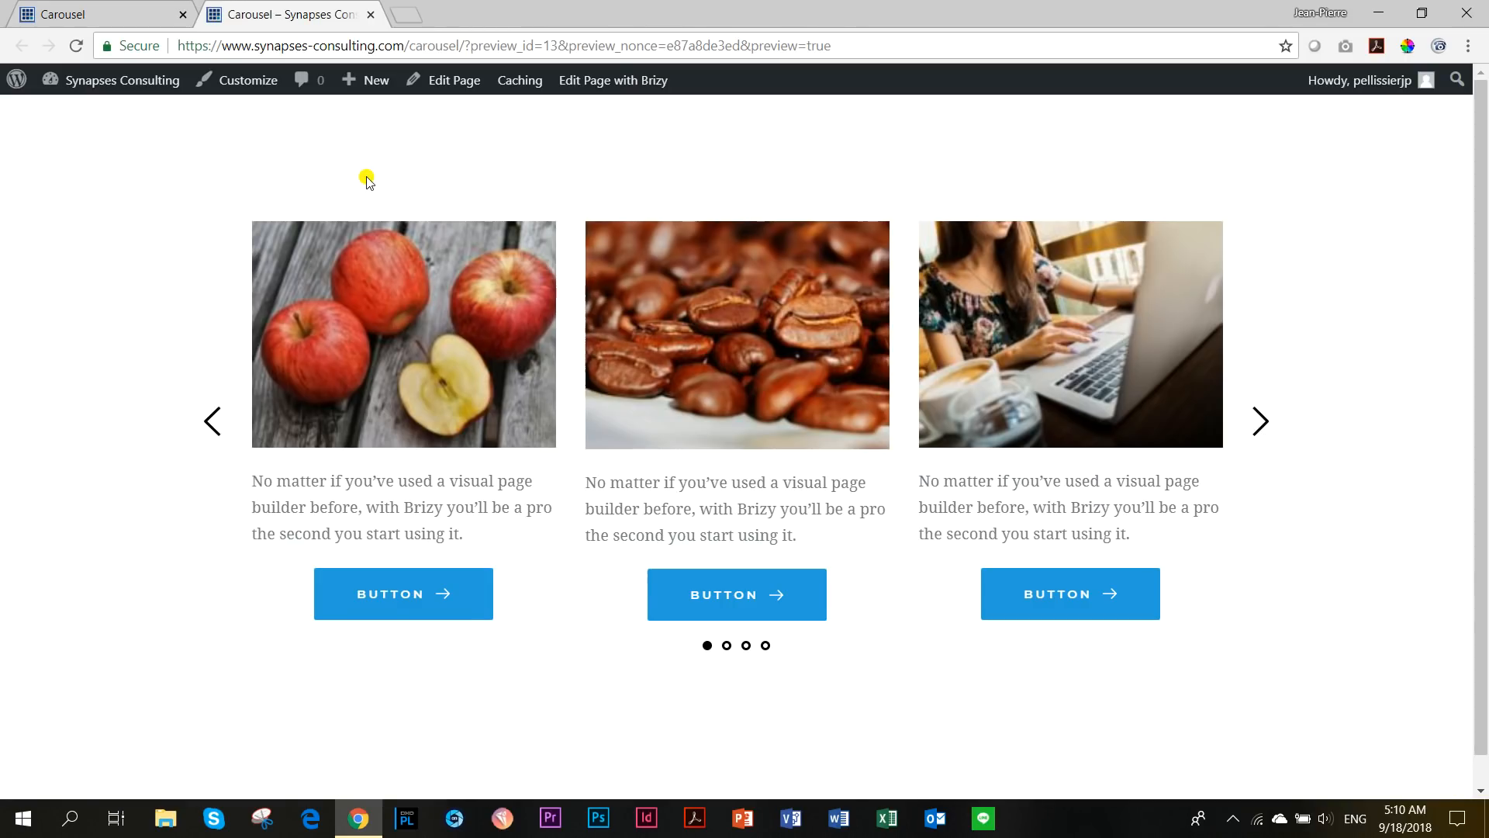
{"action": "left_click", "coordinate": [1260, 421]}
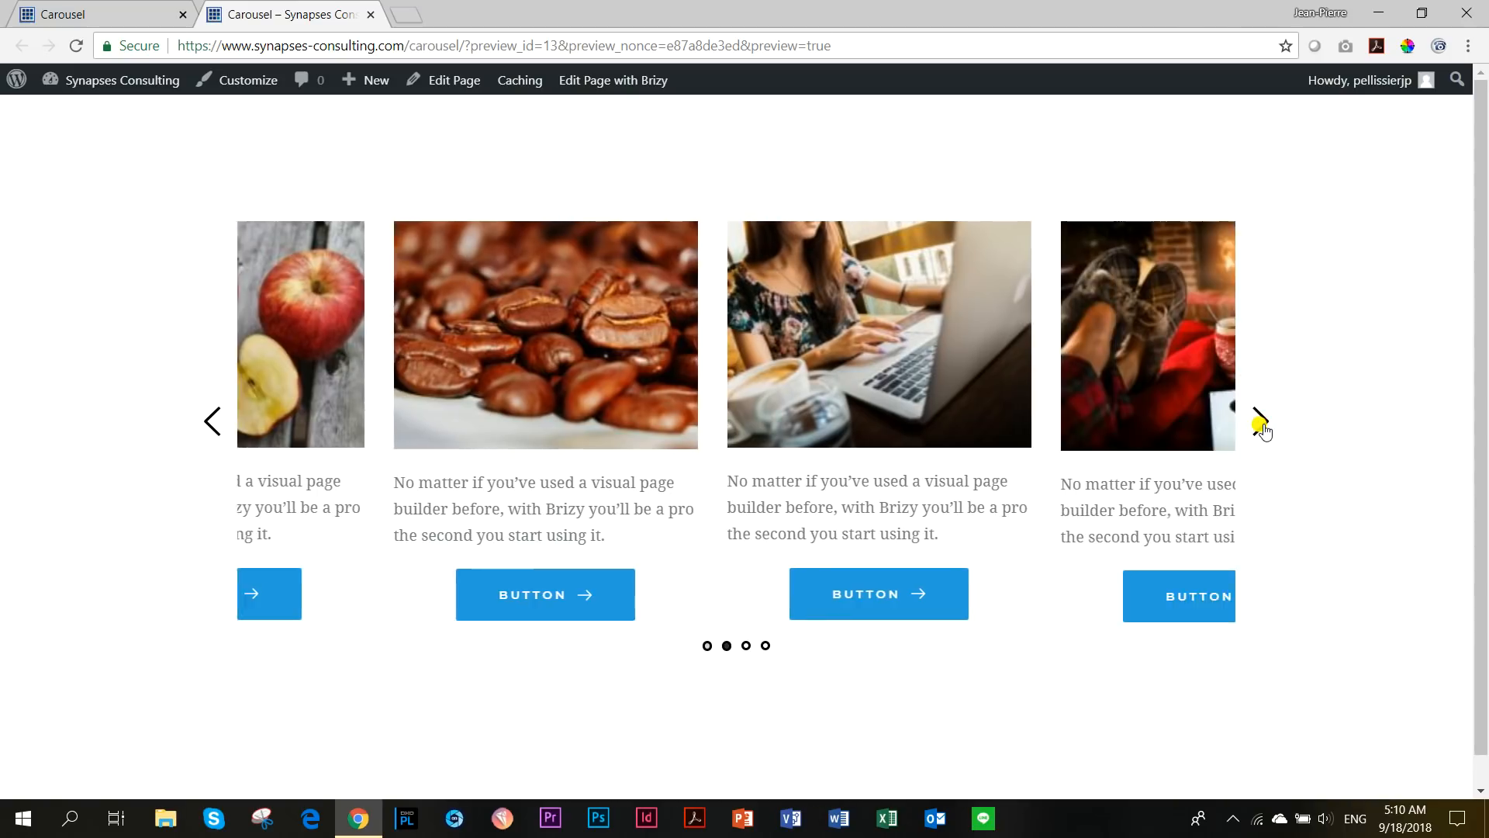
{"action": "left_click", "coordinate": [1260, 423]}
{"action": "left_click", "coordinate": [146, 17]}
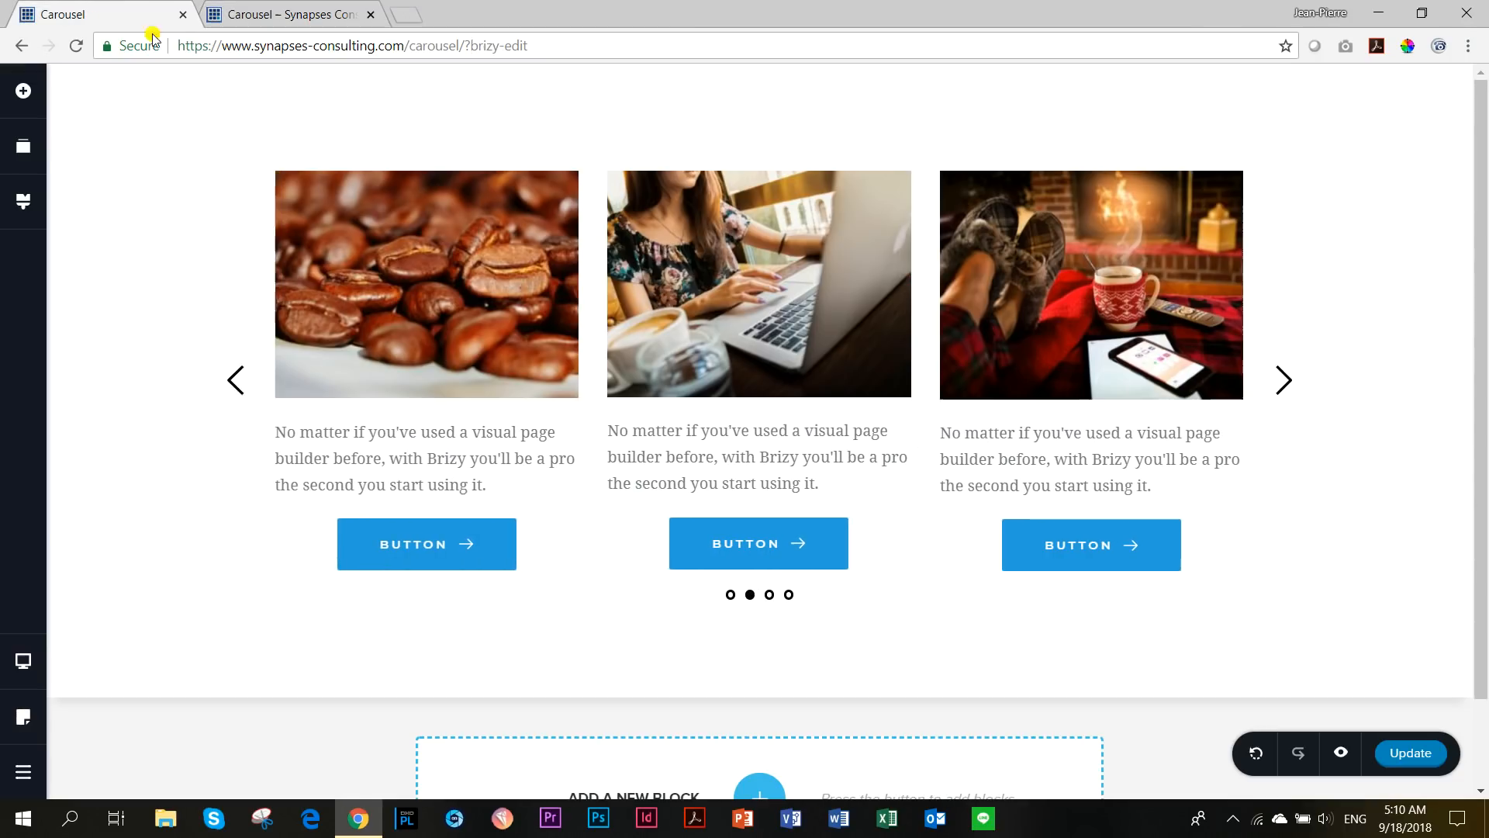
{"action": "left_click", "coordinate": [273, 11]}
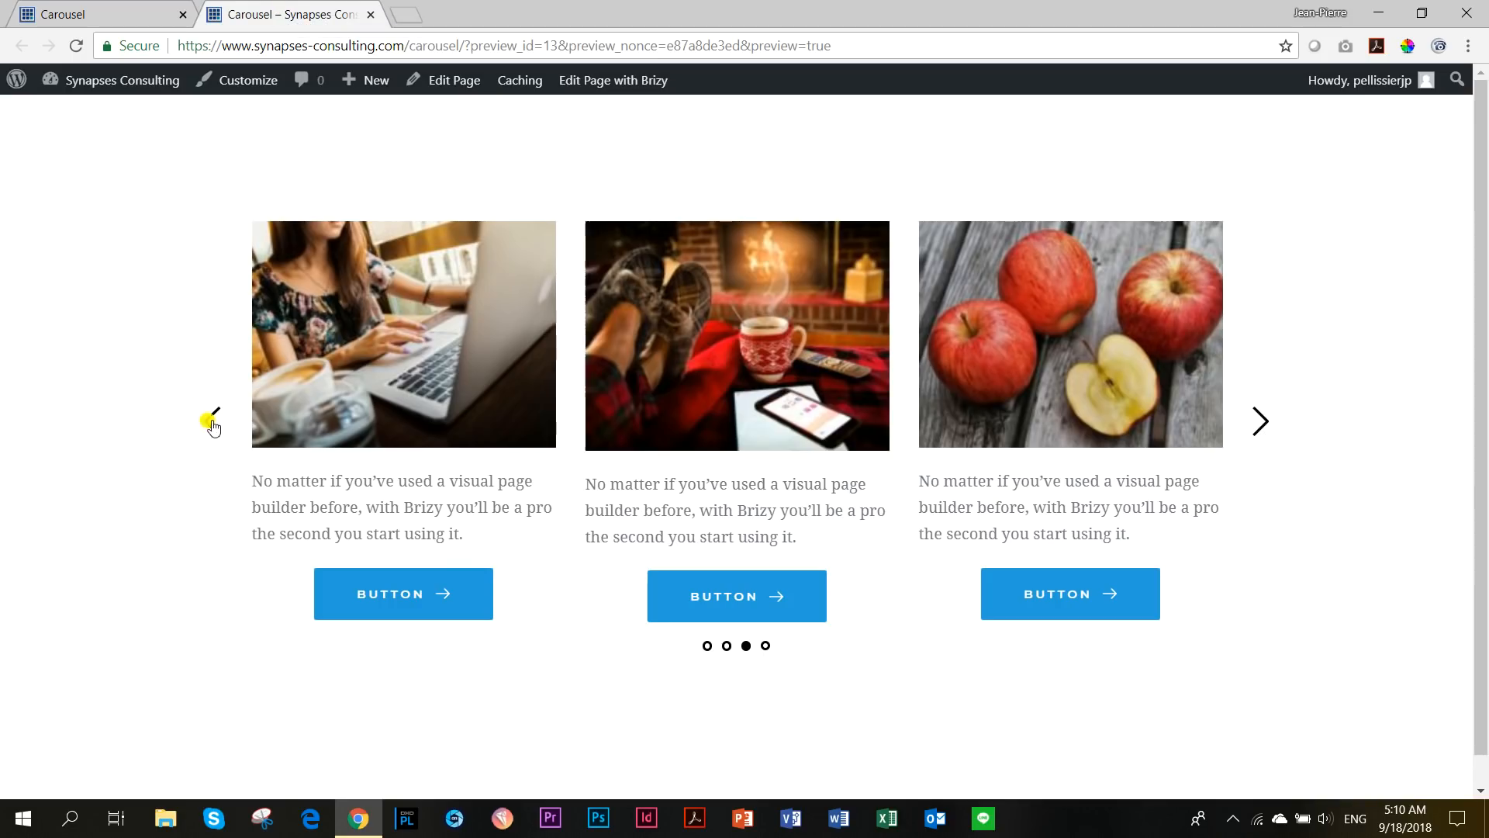
- Examine how the previewed carousel cycles through its four slides using the navigation dots and the forward arrow
{"action": "left_click", "coordinate": [707, 646]}
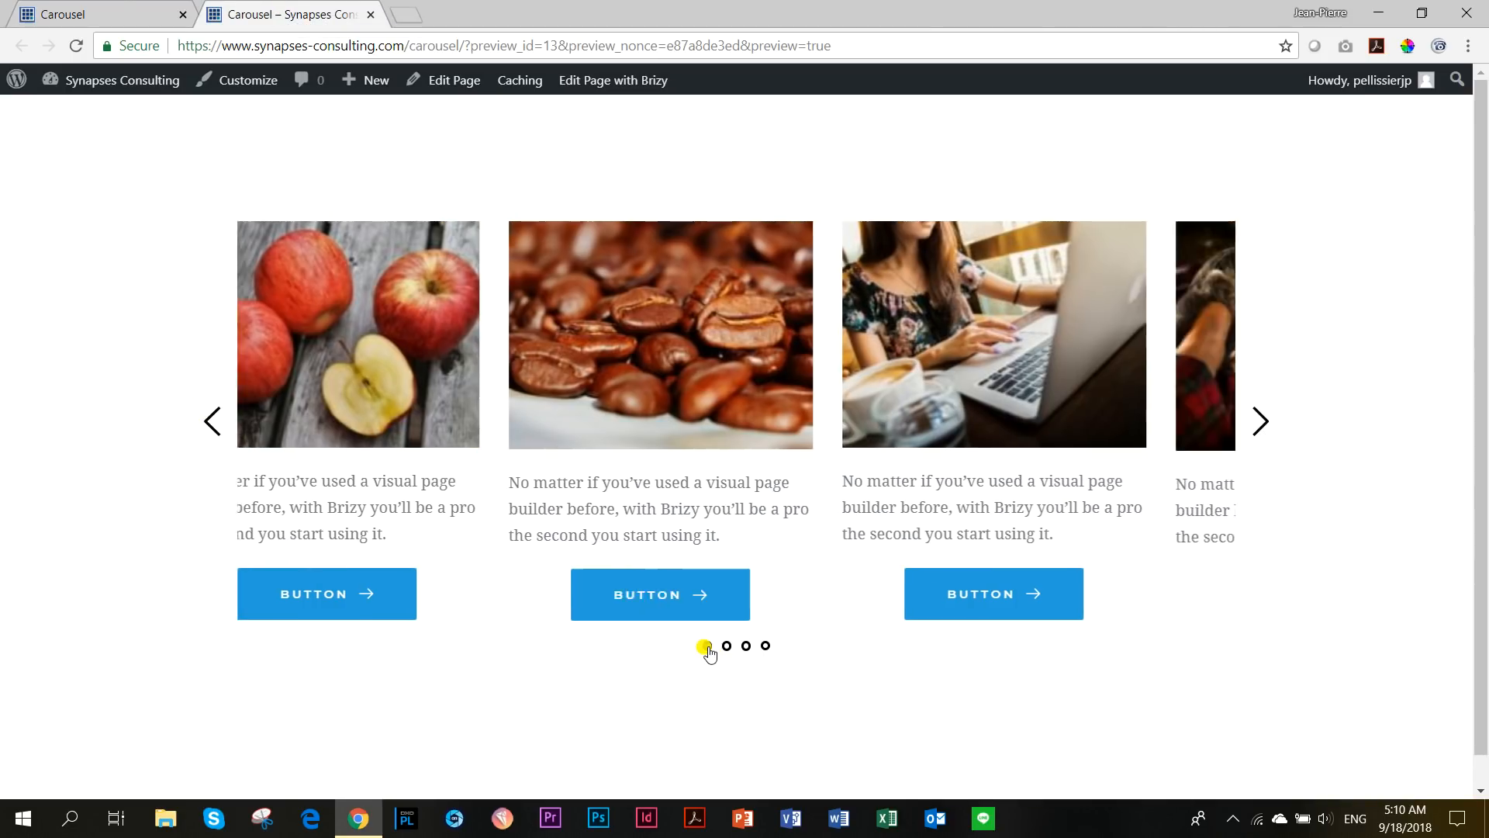
{"action": "left_click", "coordinate": [726, 647]}
{"action": "left_click", "coordinate": [747, 647]}
{"action": "left_click", "coordinate": [766, 647]}
{"action": "left_click", "coordinate": [1259, 423]}
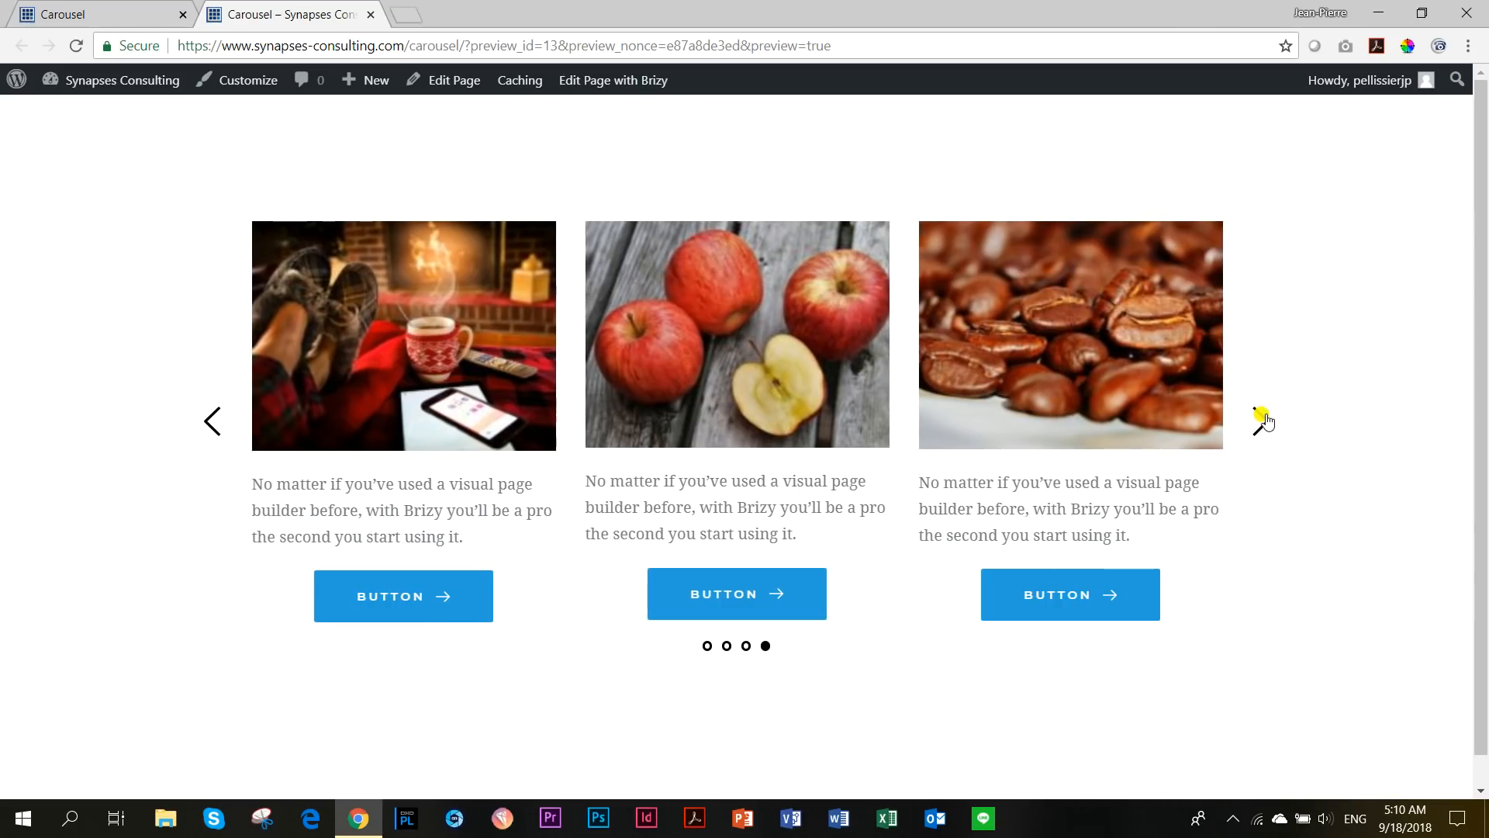
{"action": "left_click", "coordinate": [1261, 421]}
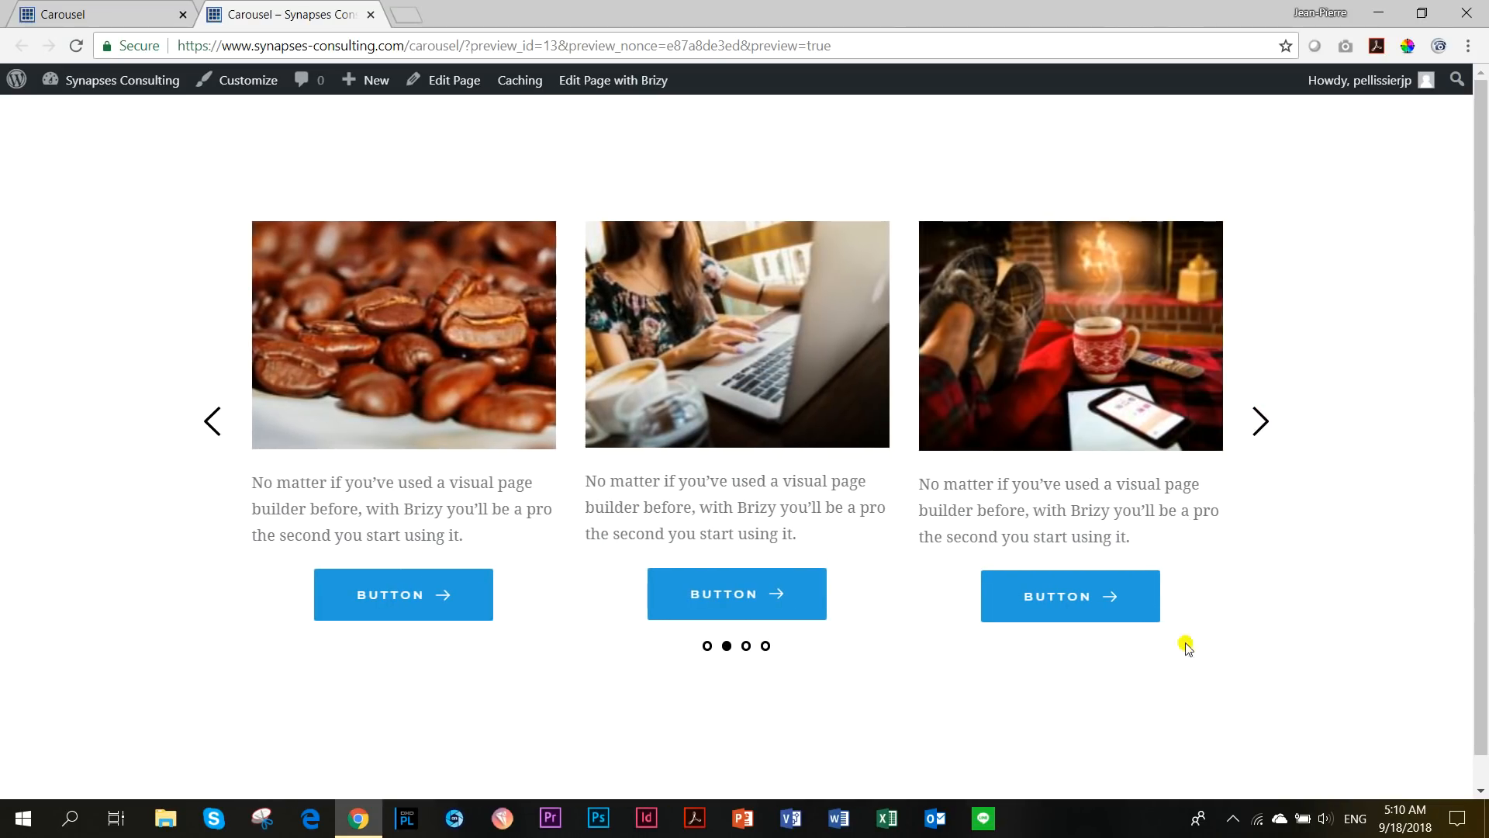
{"action": "left_click", "coordinate": [1251, 432]}
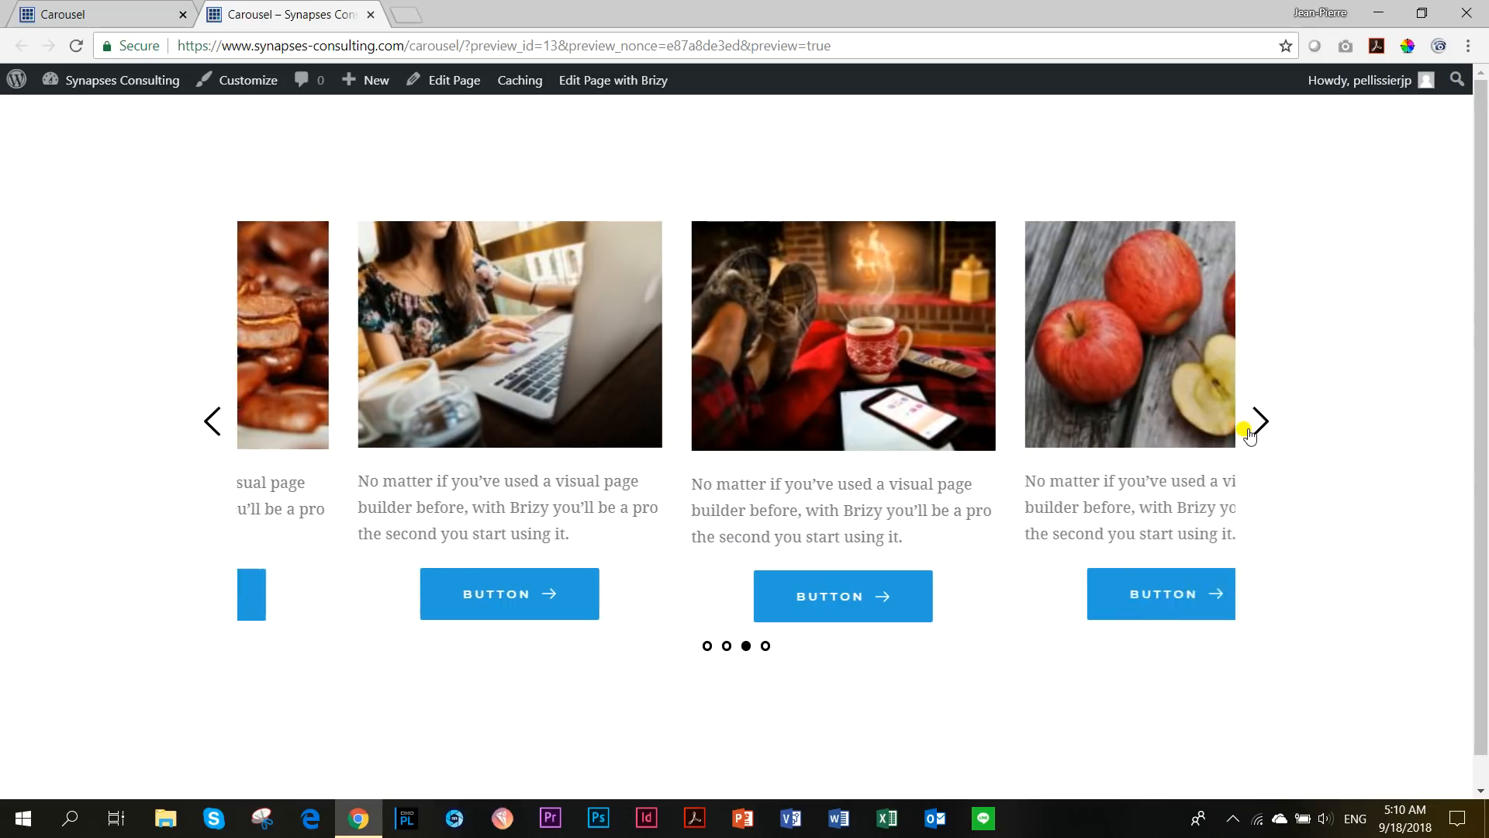
{"action": "left_click", "coordinate": [1246, 430]}
{"action": "left_click", "coordinate": [1249, 431]}
{"action": "left_click", "coordinate": [1253, 425]}
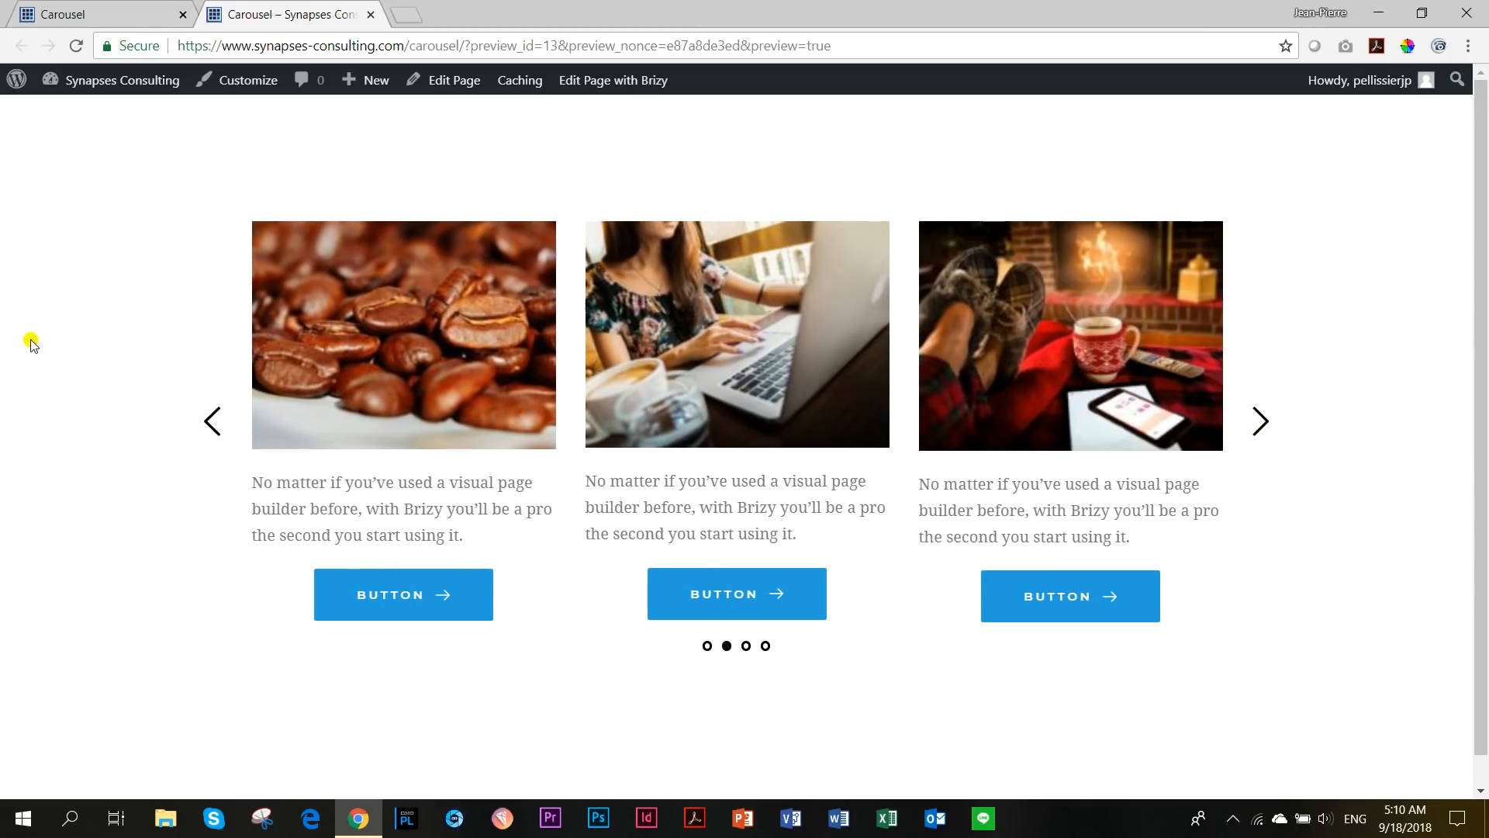
{"action": "left_click", "coordinate": [706, 645]}
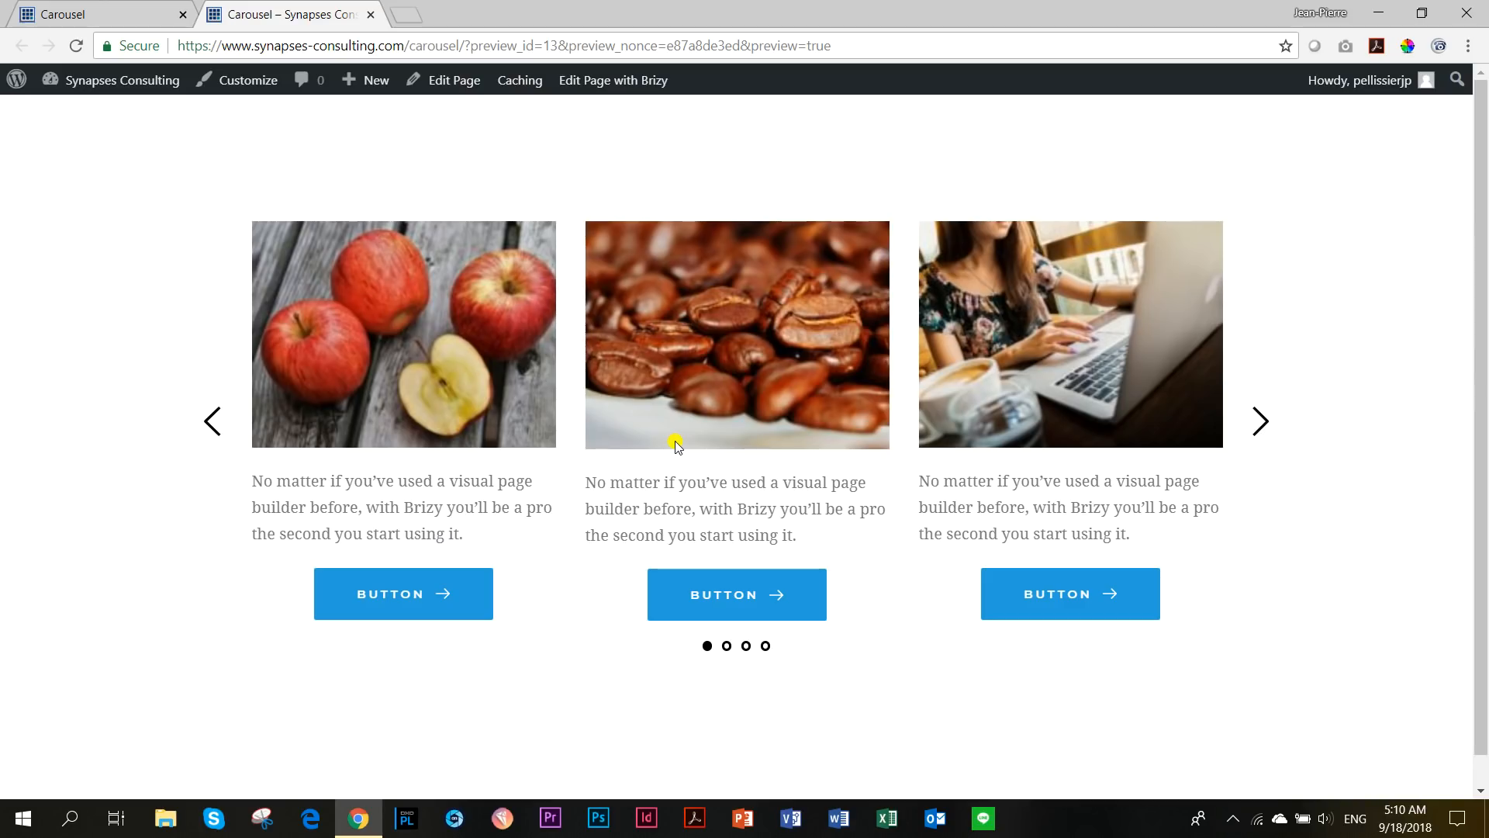
- Return to the editor and enable Open in LightBox for the coffee beans and laptop images
{"action": "left_click", "coordinate": [129, 14]}
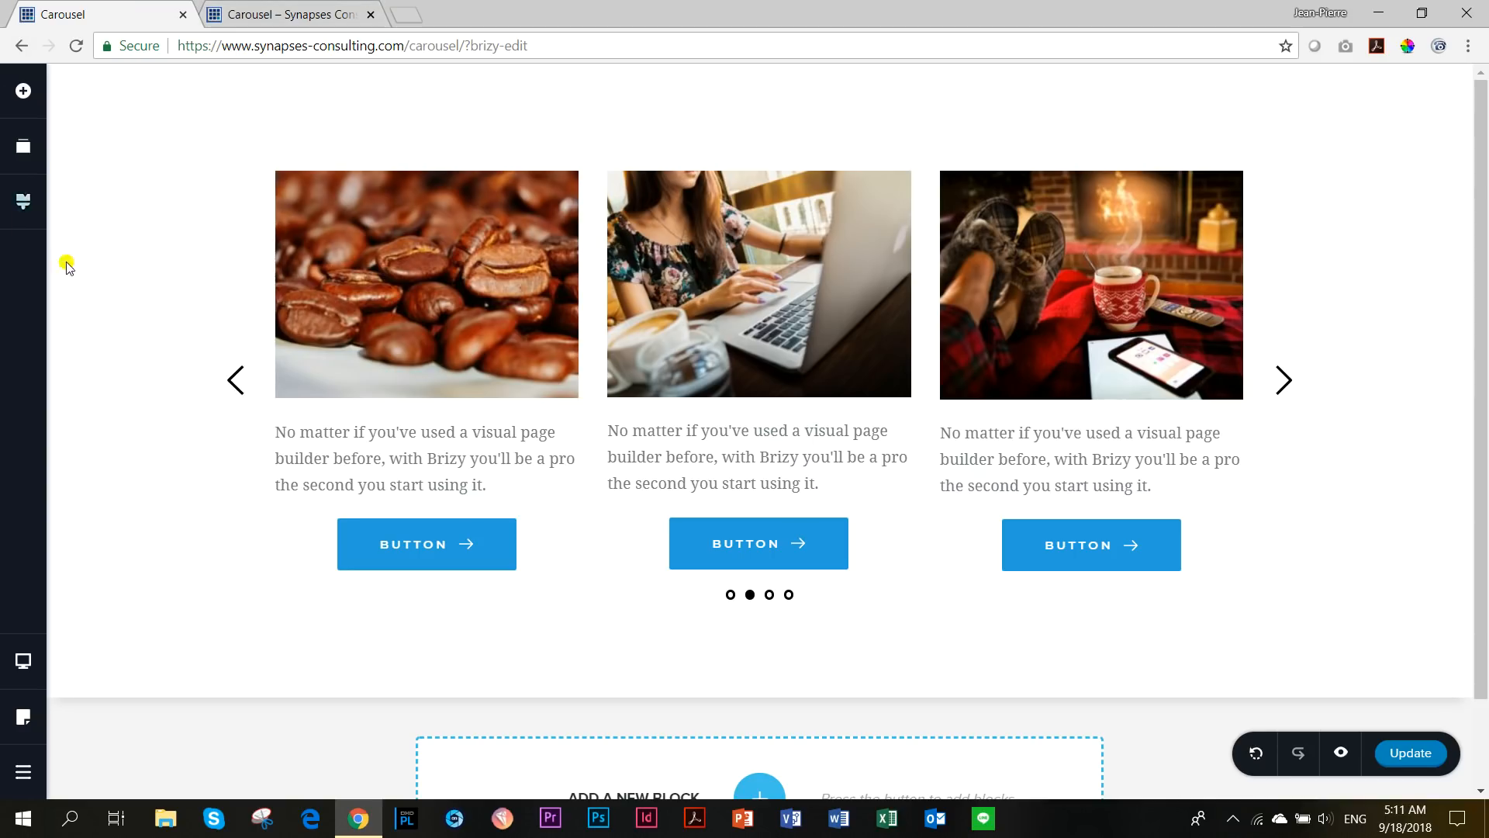
{"action": "left_click", "coordinate": [409, 279]}
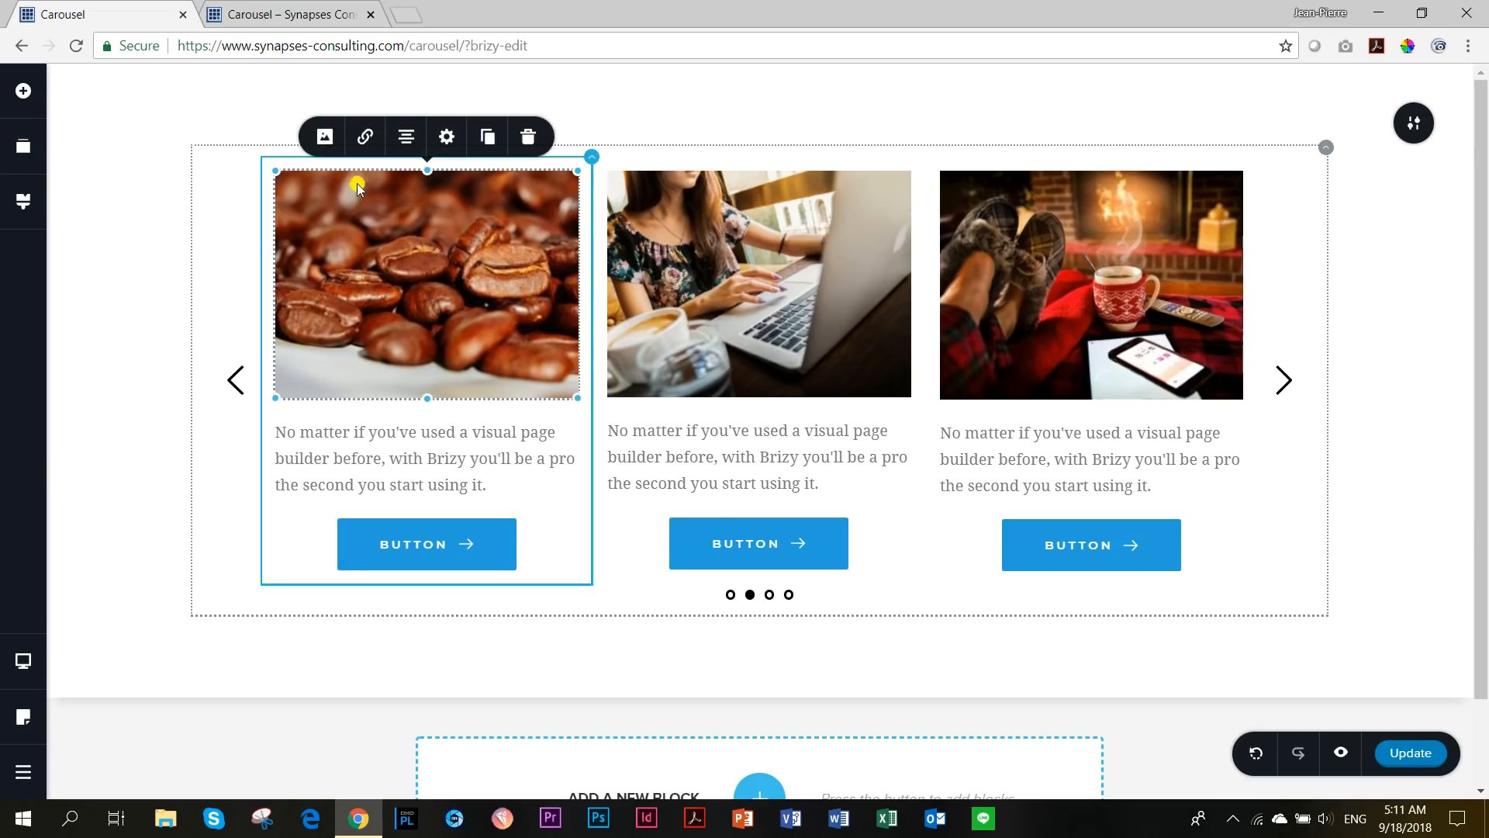
{"action": "left_click", "coordinate": [326, 139]}
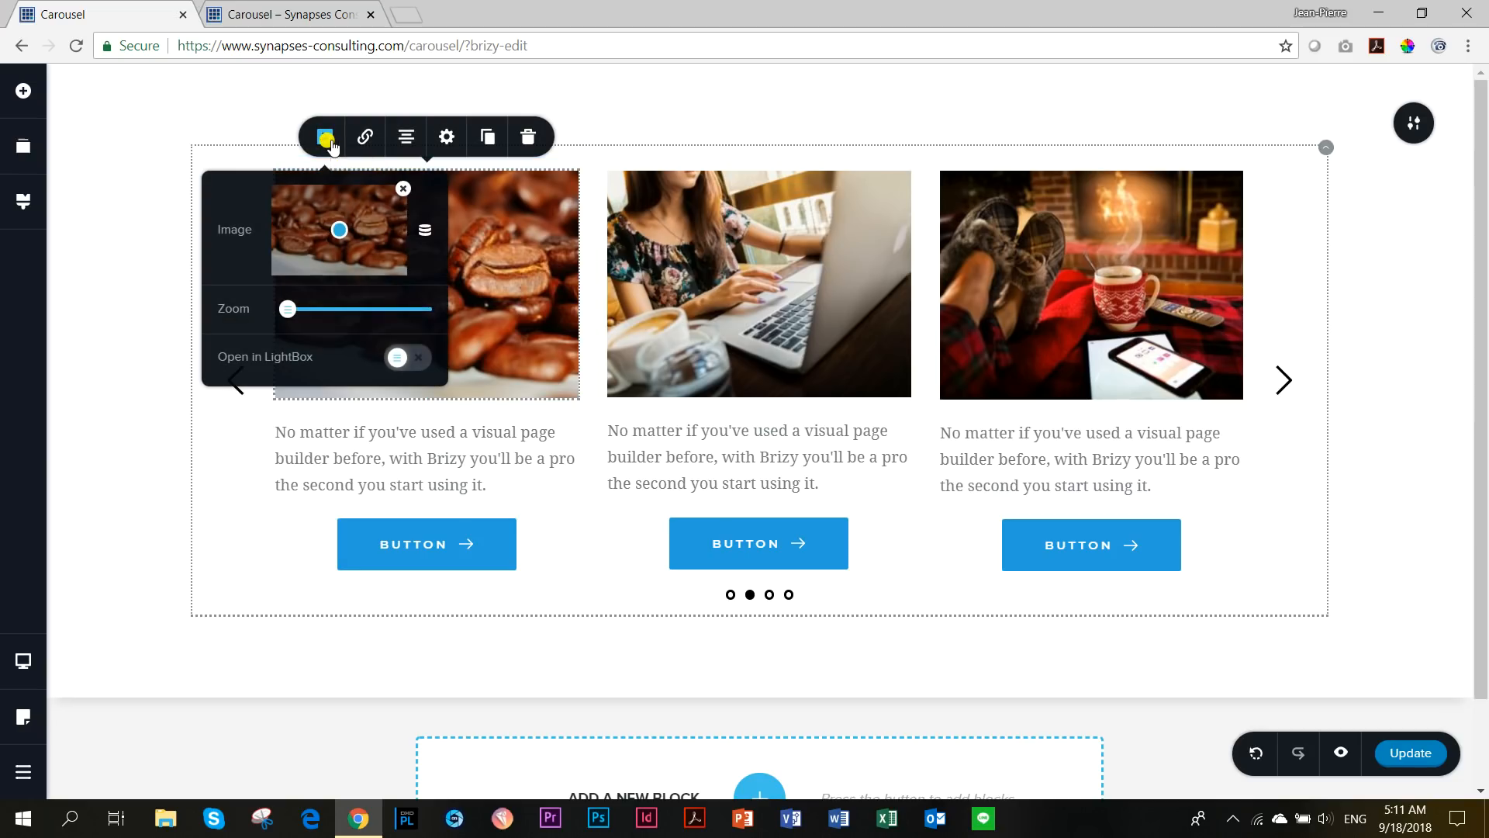
{"action": "left_click", "coordinate": [417, 359]}
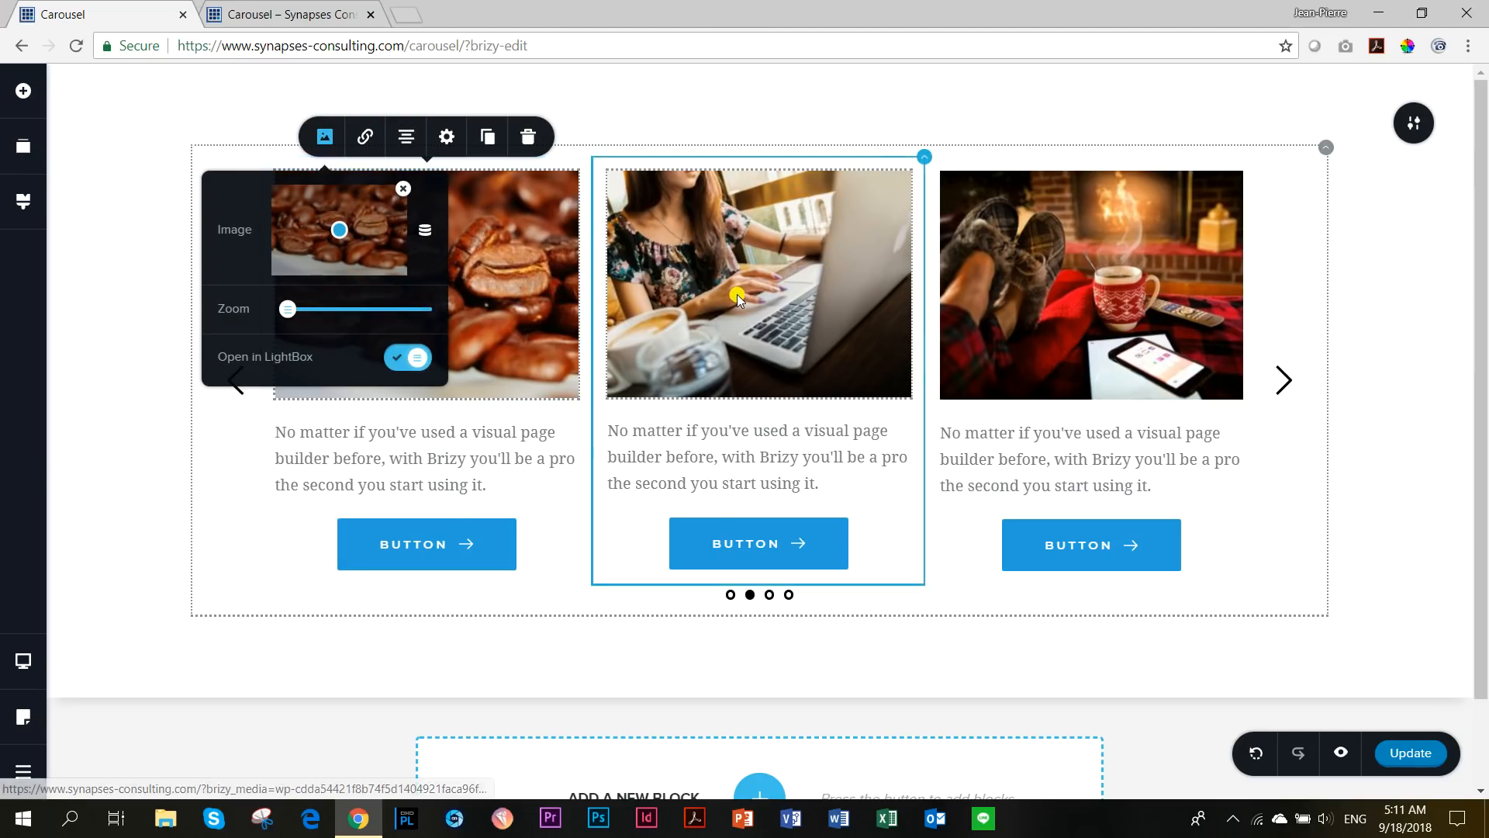
{"action": "left_click", "coordinate": [652, 186]}
{"action": "left_click", "coordinate": [650, 152]}
{"action": "left_click", "coordinate": [733, 358]}
- Enable Open in LightBox for the fireplace image and the red apples image
{"action": "left_click", "coordinate": [1003, 303]}
{"action": "left_click", "coordinate": [990, 137]}
{"action": "left_click", "coordinate": [1080, 364]}
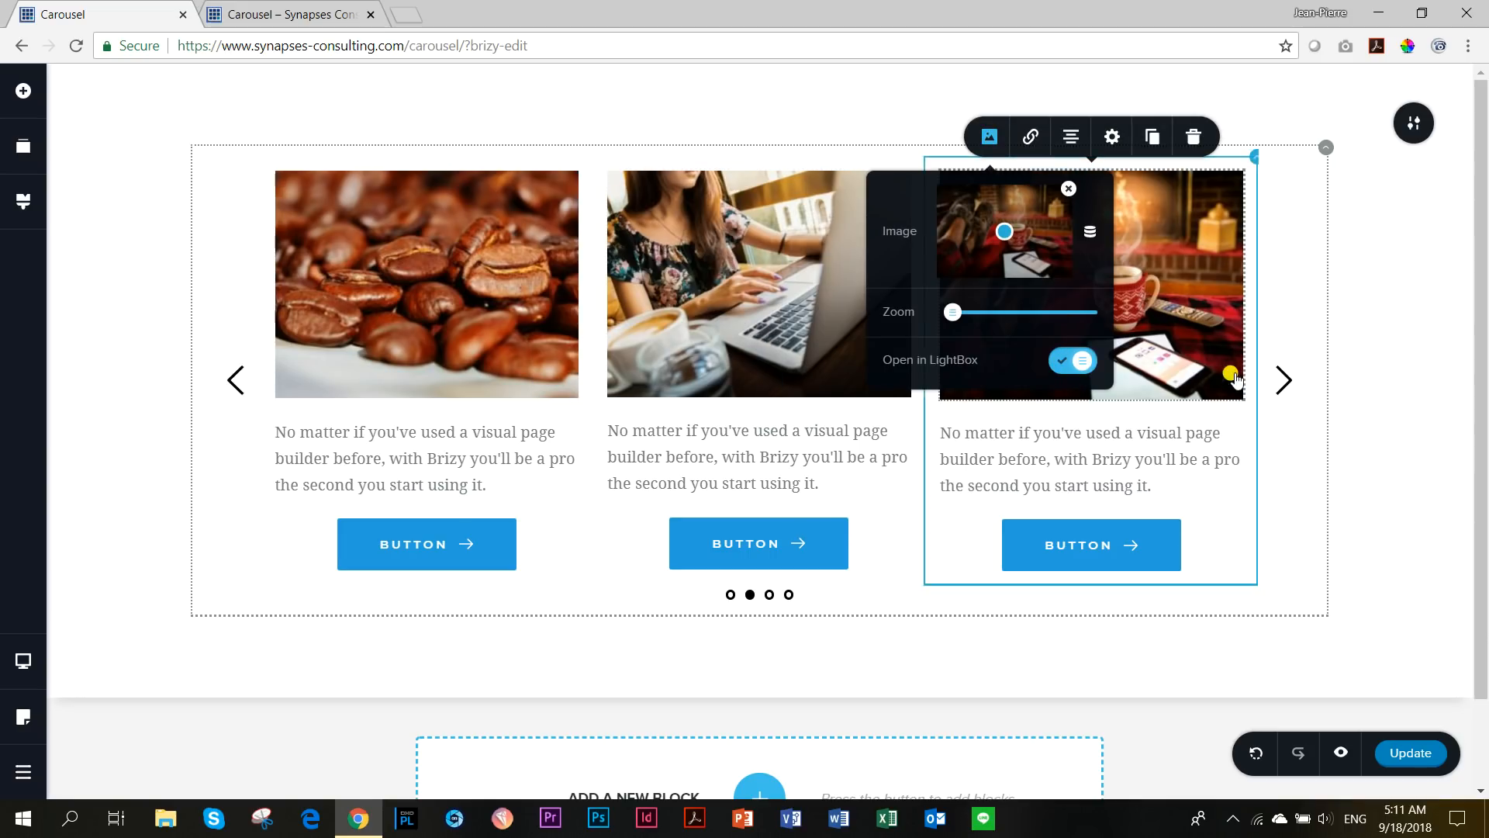
{"action": "left_click", "coordinate": [1284, 379]}
{"action": "left_click", "coordinate": [1006, 265]}
{"action": "left_click", "coordinate": [990, 136]}
{"action": "left_click", "coordinate": [1074, 358]}
- Update the page, open a fresh preview of it, and close the outdated preview
{"action": "left_click", "coordinate": [1348, 362]}
{"action": "left_click", "coordinate": [1406, 753]}
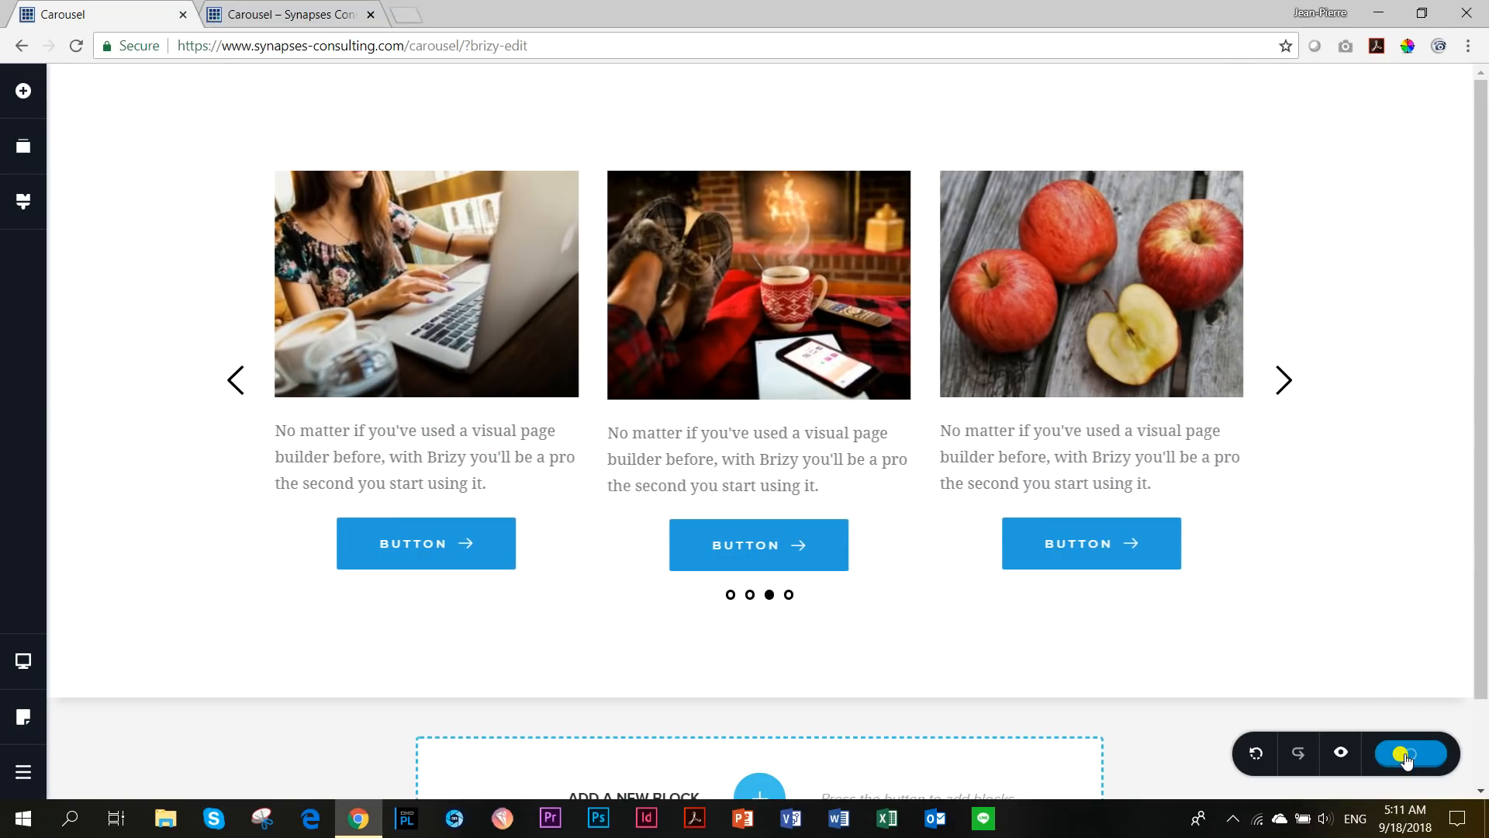
{"action": "left_click", "coordinate": [1342, 756]}
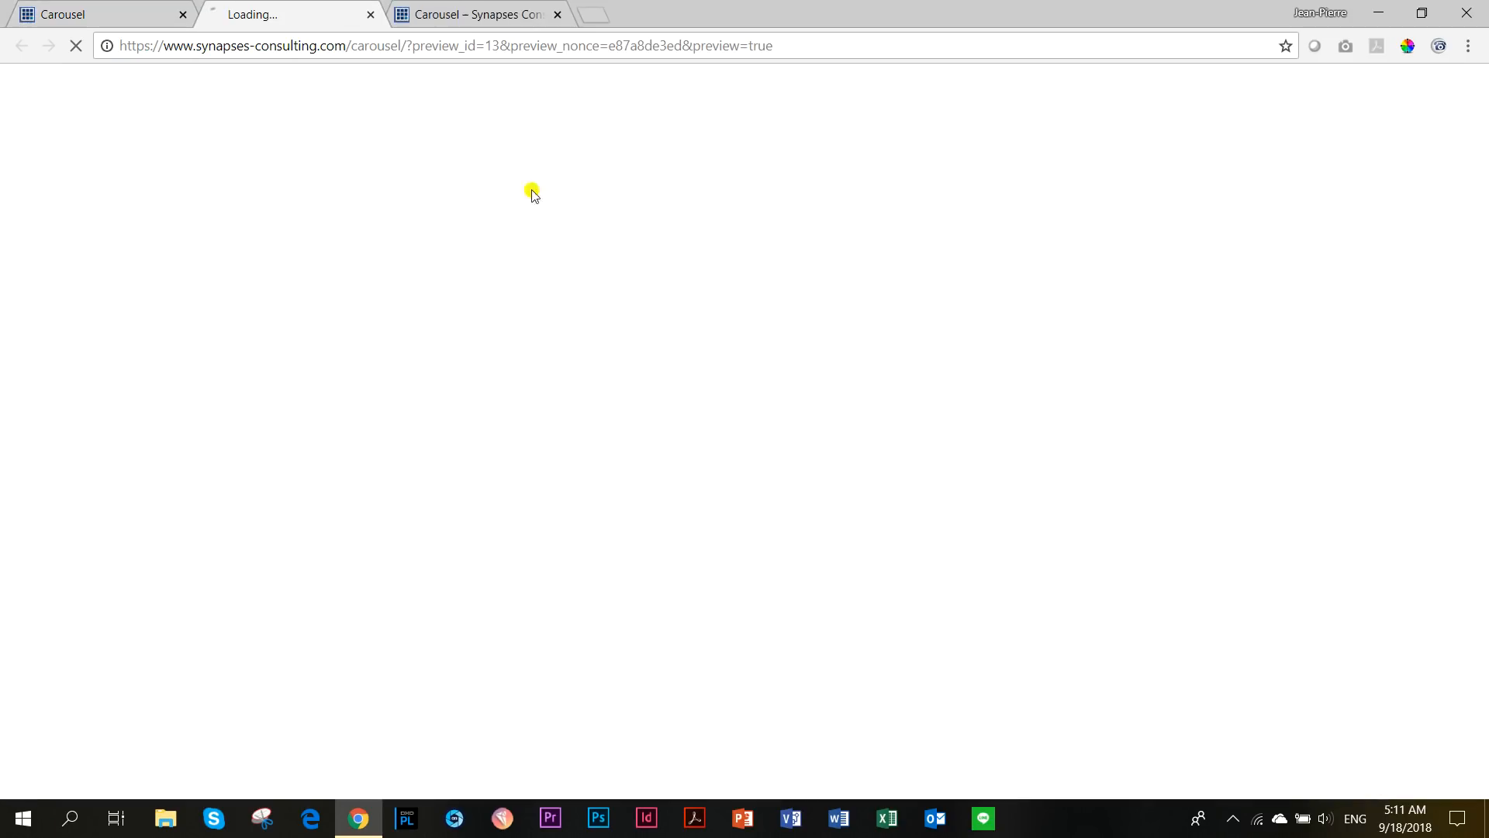
{"action": "left_click", "coordinate": [557, 14]}
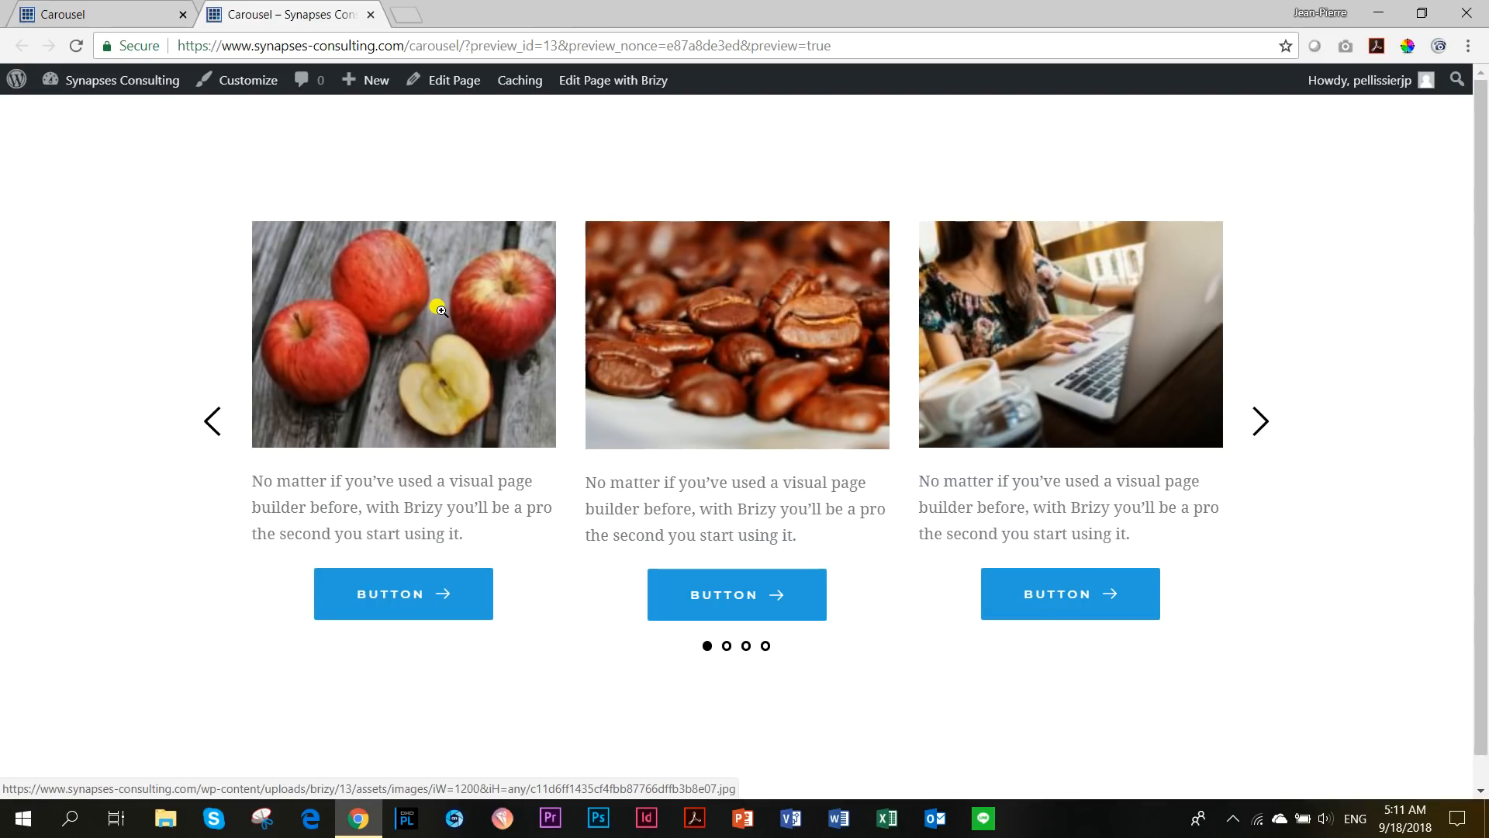
- View the apples, coffee beans and laptop images enlarged in the lightbox, closing each one after viewing
{"action": "left_click", "coordinate": [438, 309]}
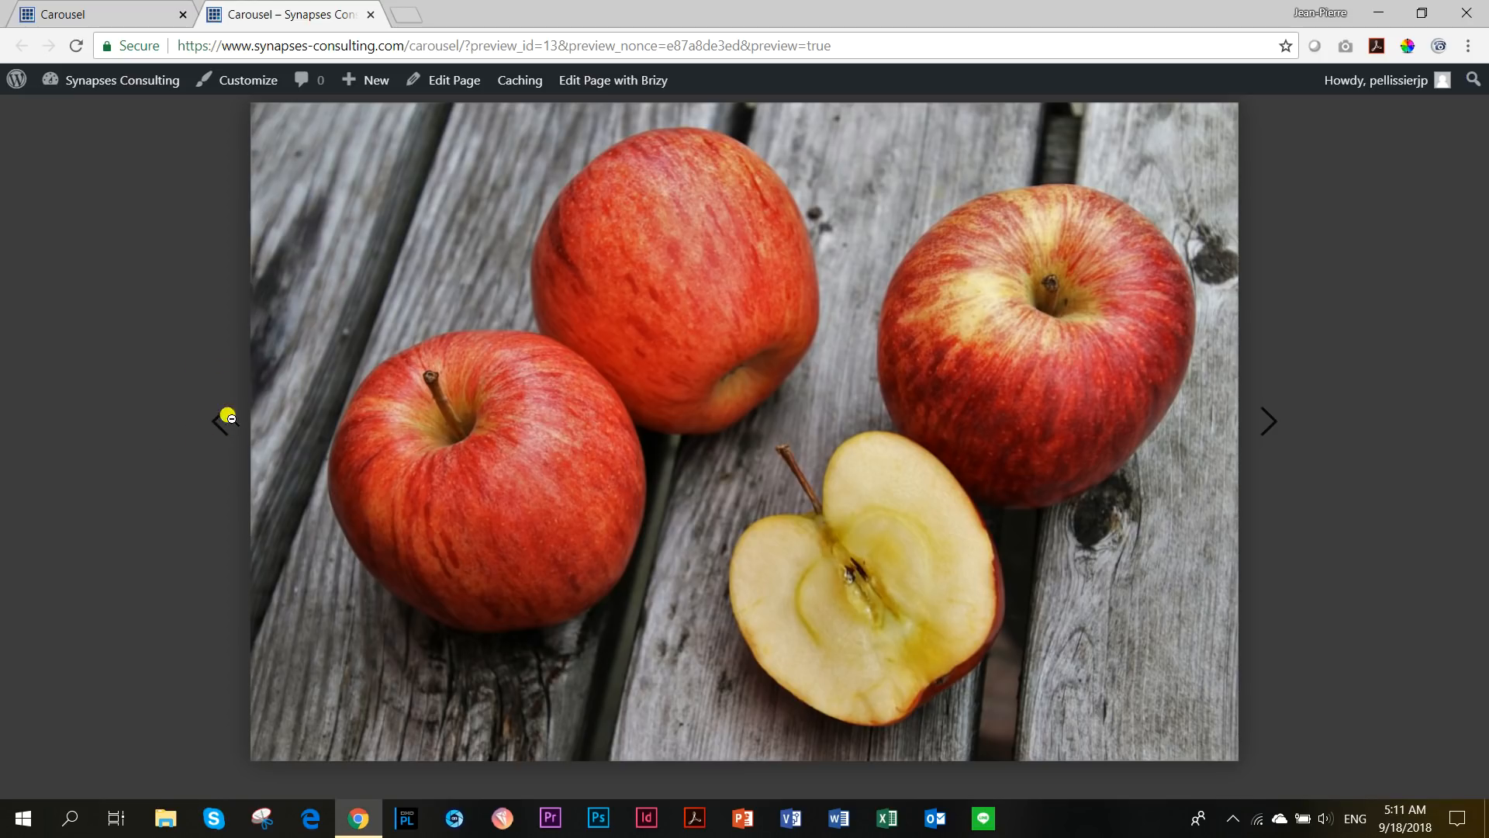
{"action": "left_click", "coordinate": [605, 435]}
{"action": "left_click", "coordinate": [681, 344]}
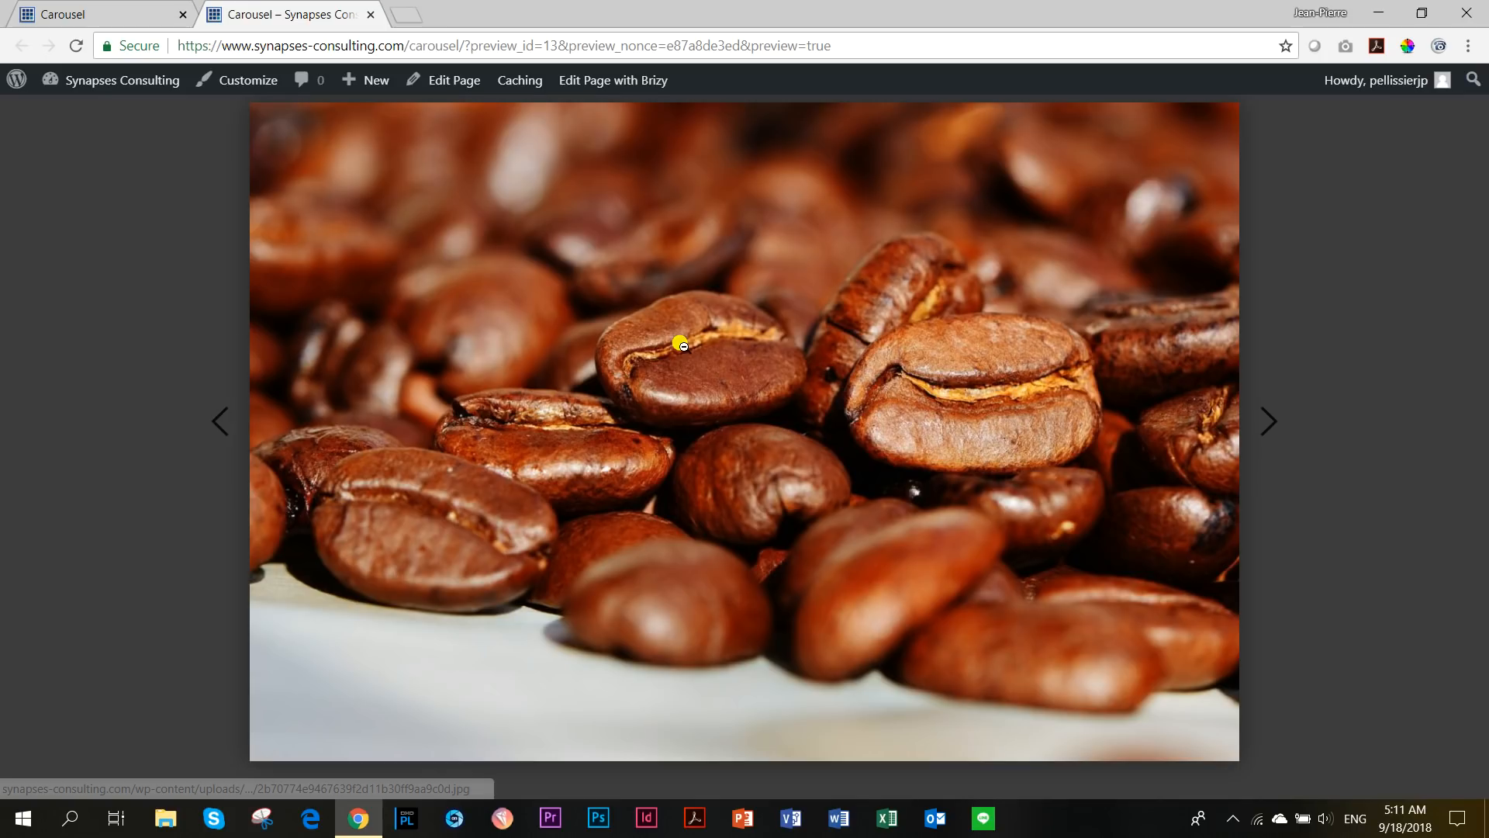
{"action": "left_click", "coordinate": [677, 357]}
{"action": "left_click", "coordinate": [960, 336]}
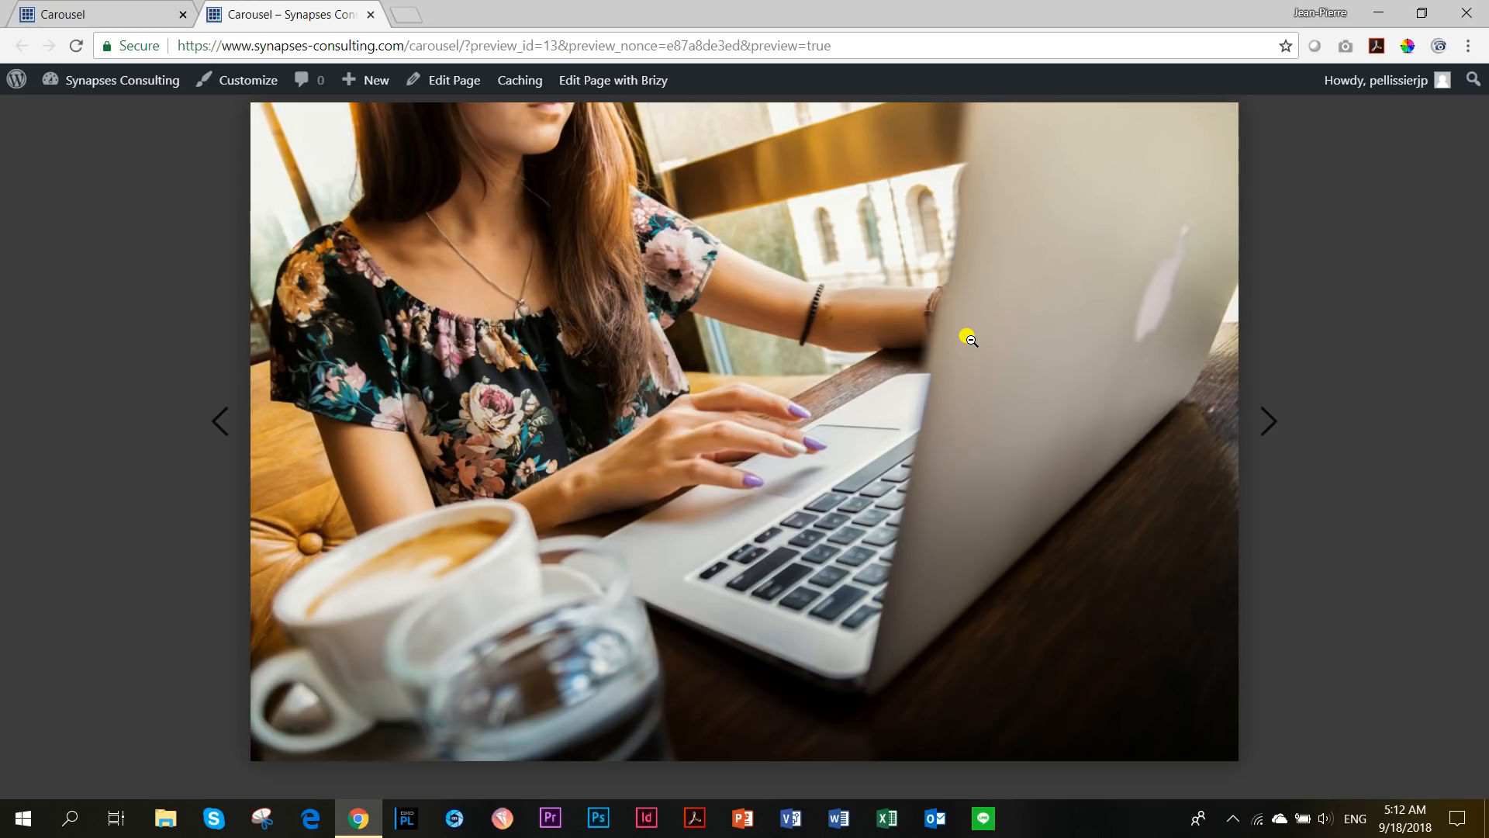
{"action": "left_click", "coordinate": [1307, 302]}
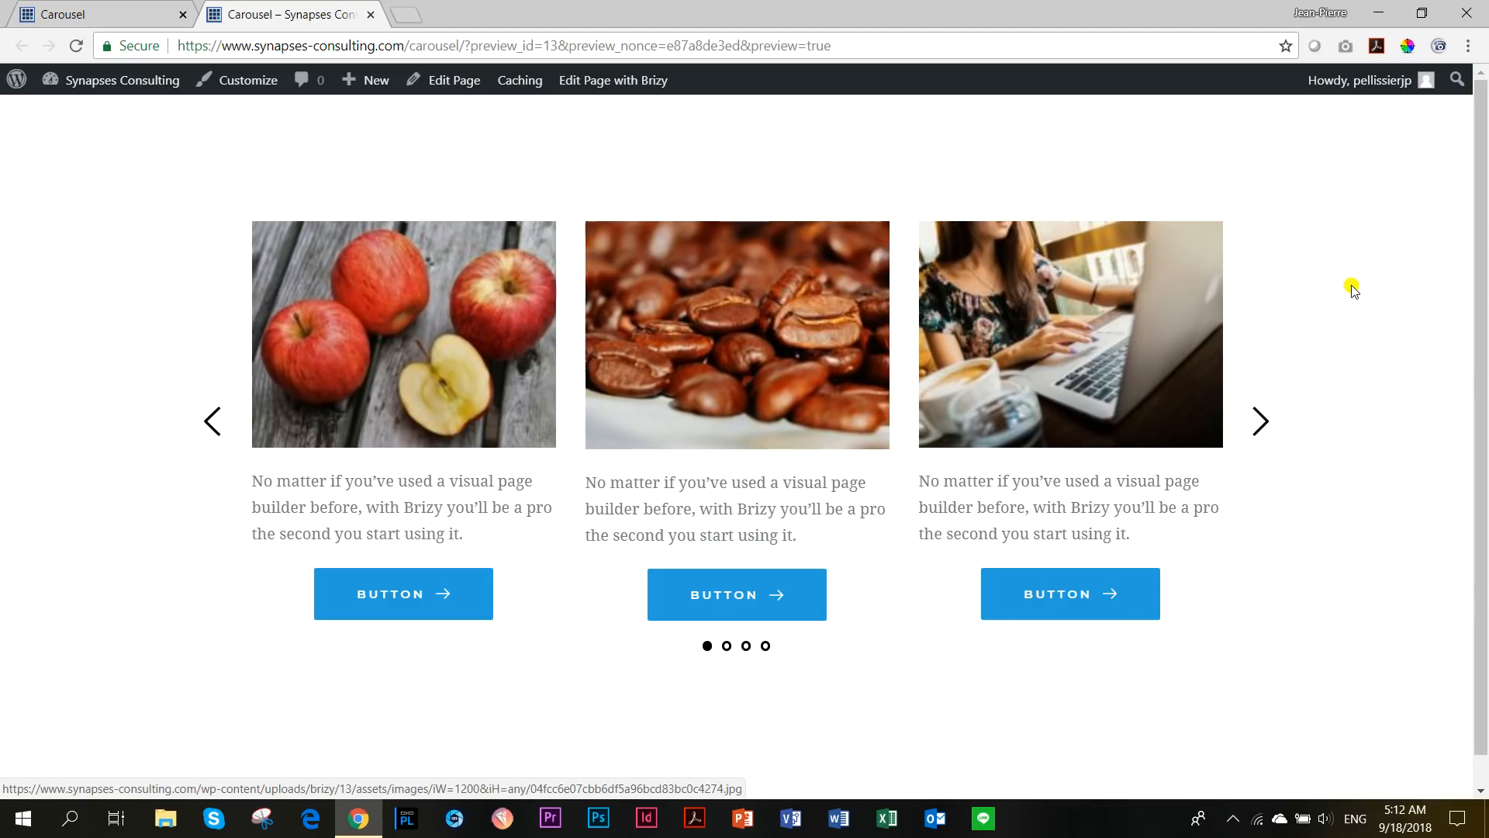
- Return to the editor and switch the page layout view from Desktop to Mobile
{"action": "left_click", "coordinate": [136, 19]}
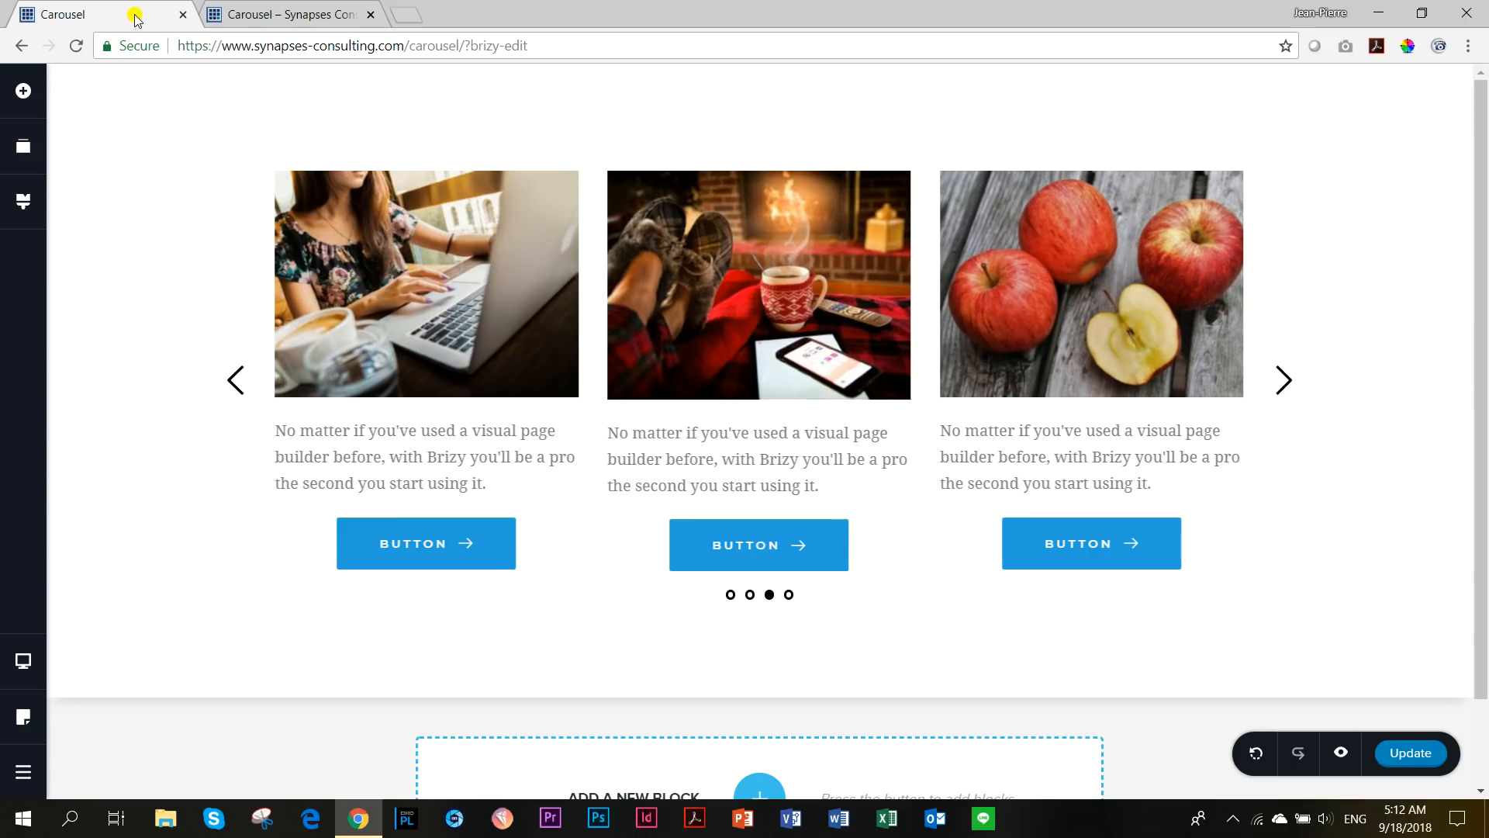
{"action": "left_click", "coordinate": [31, 677]}
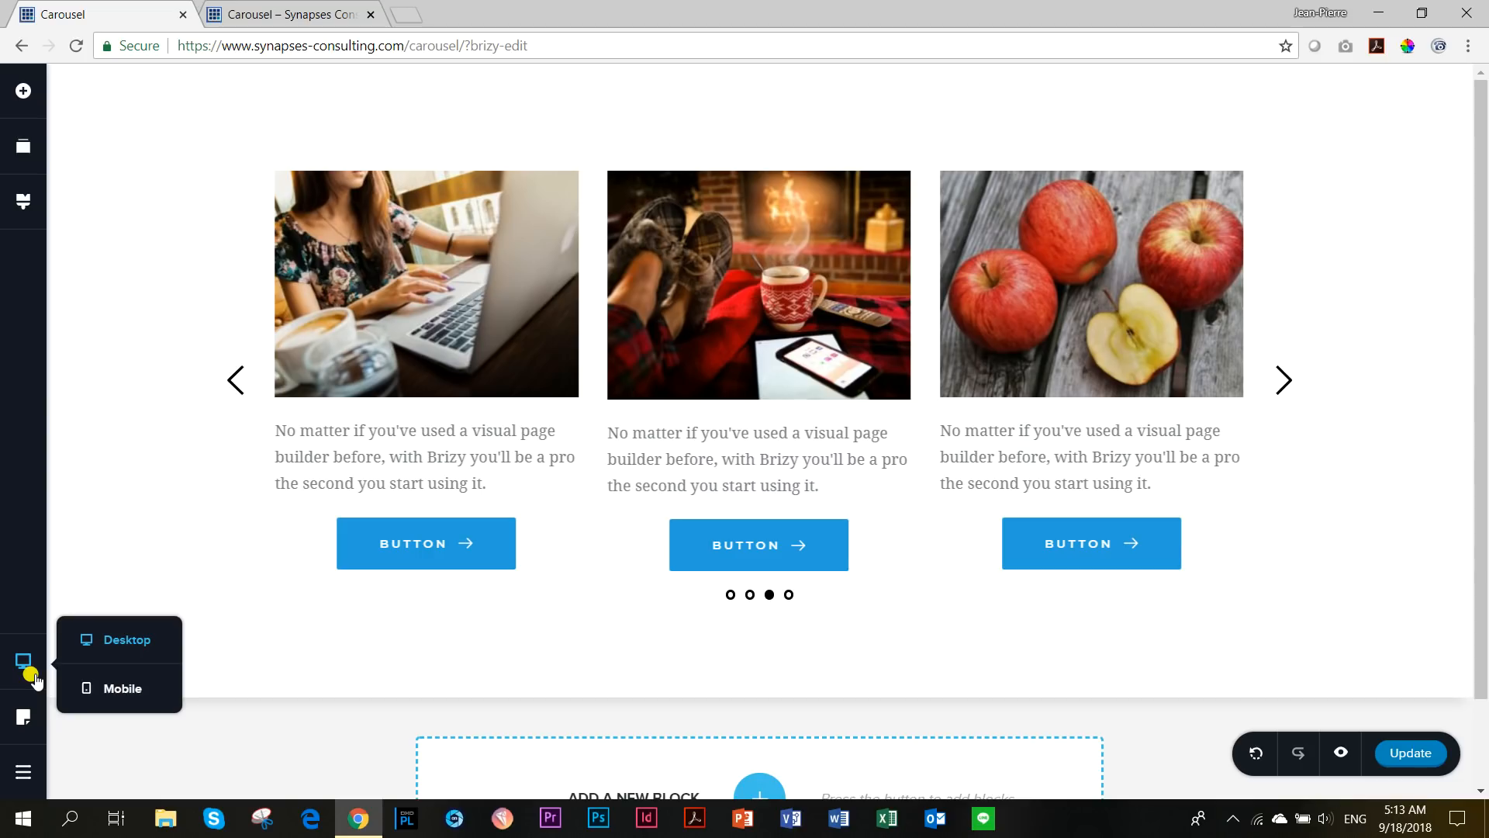
{"action": "left_click", "coordinate": [90, 688]}
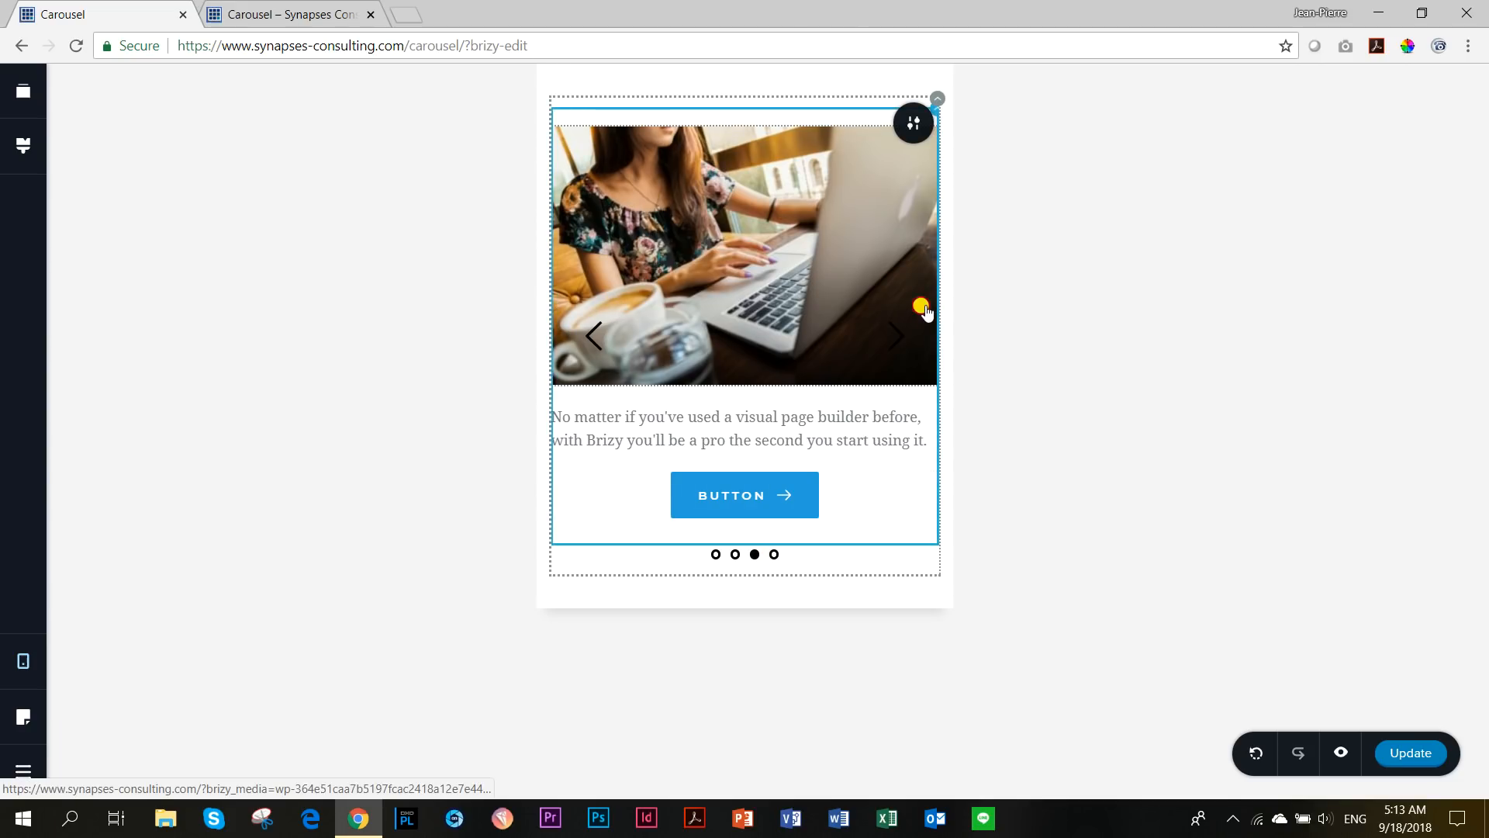
- Examine the carousel's single-slide mobile layout by moving through its slides with the arrows and navigation dots
{"action": "left_click", "coordinate": [887, 432]}
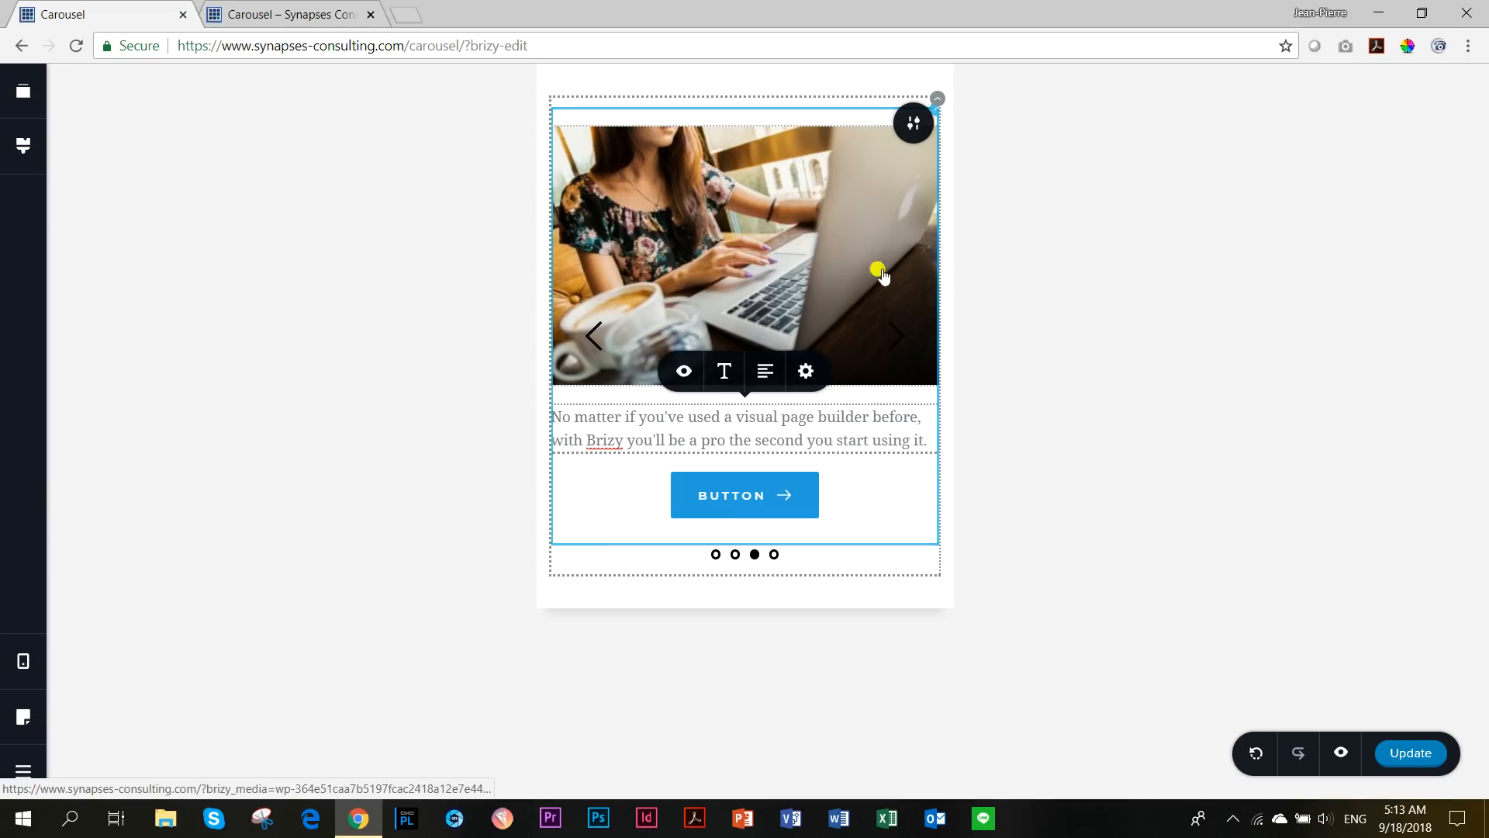
{"action": "left_click", "coordinate": [774, 555]}
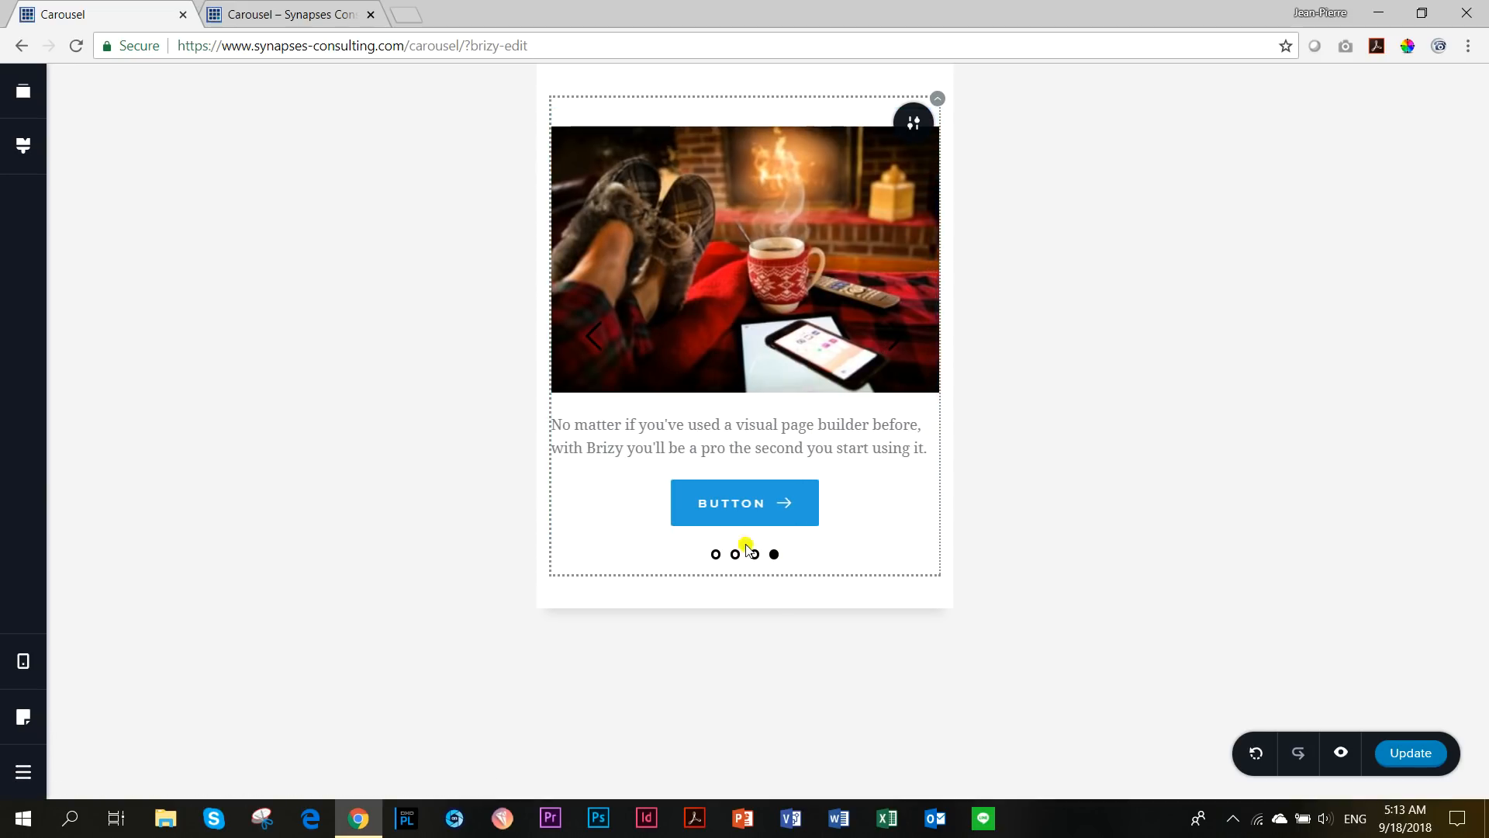
{"action": "left_click", "coordinate": [892, 335]}
{"action": "left_click", "coordinate": [892, 335]}
{"action": "left_click", "coordinate": [892, 335]}
{"action": "left_click", "coordinate": [768, 553]}
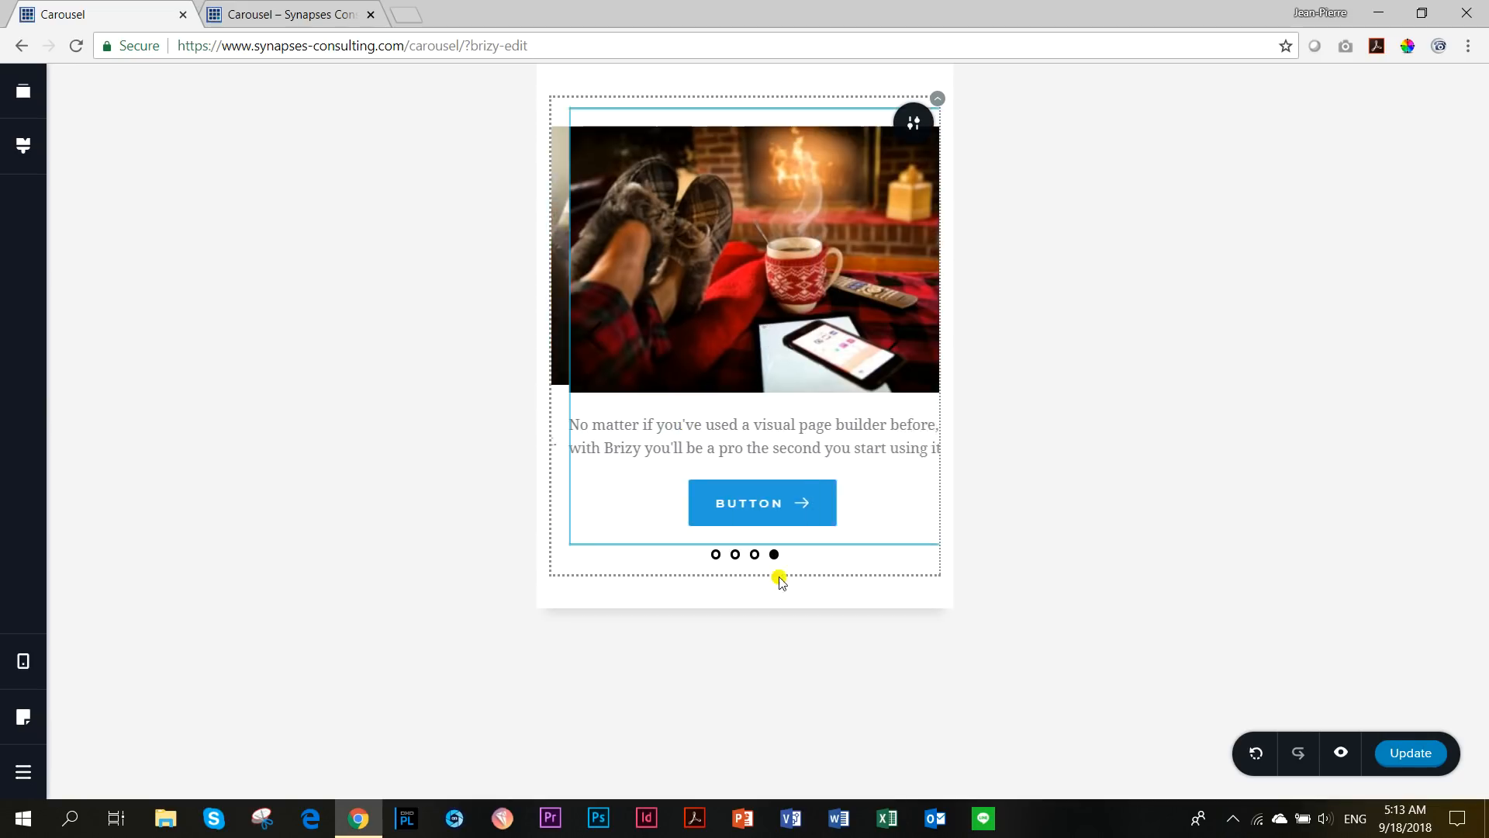
{"action": "left_click", "coordinate": [715, 554]}
{"action": "left_click", "coordinate": [735, 554]}
{"action": "left_click", "coordinate": [755, 554]}
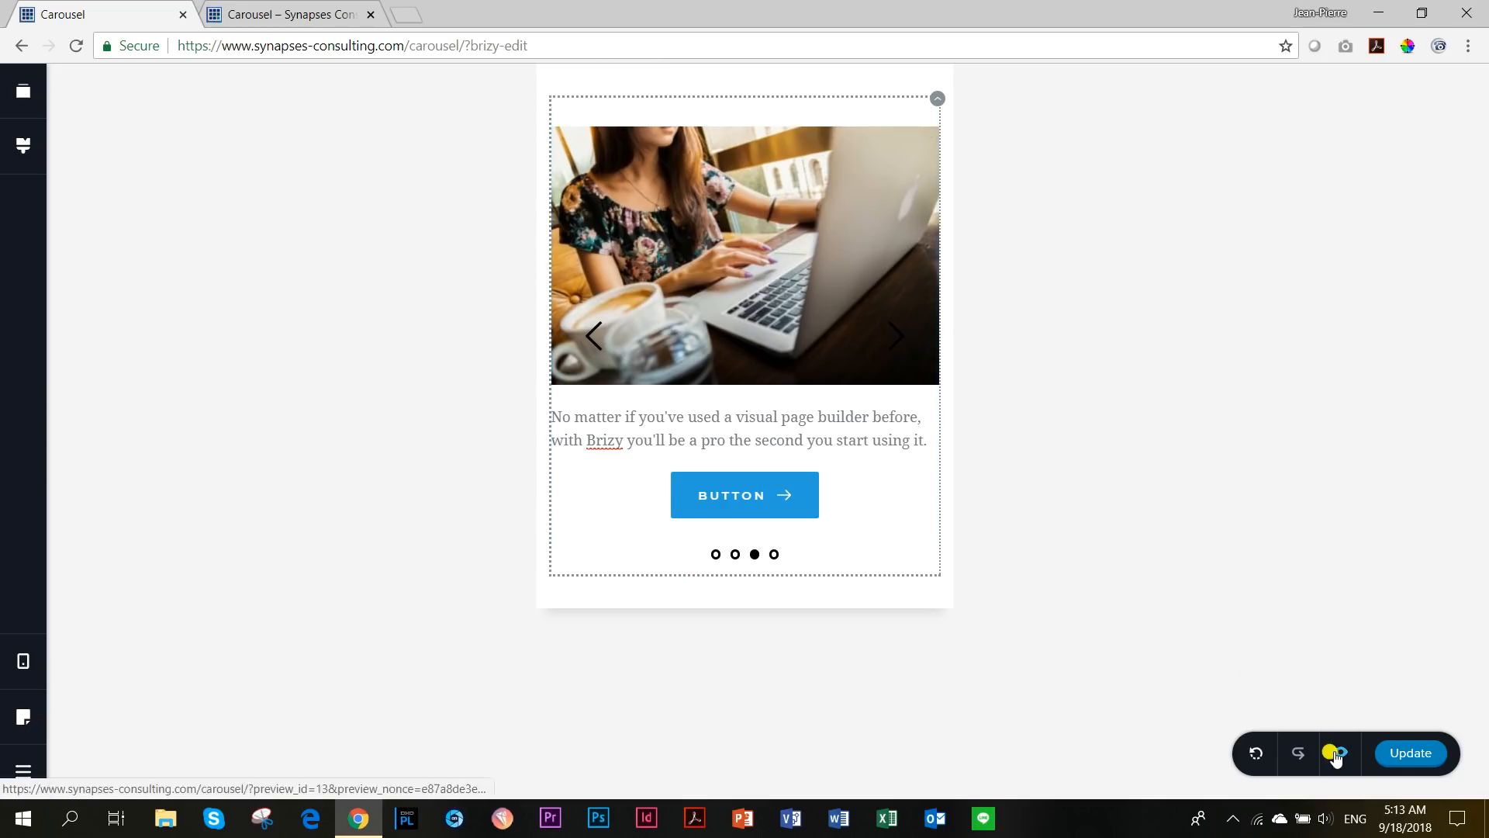
- Show the carousel preview in a window narrowed to phone width and examine its slides using the navigation dots
{"action": "left_click", "coordinate": [332, 24]}
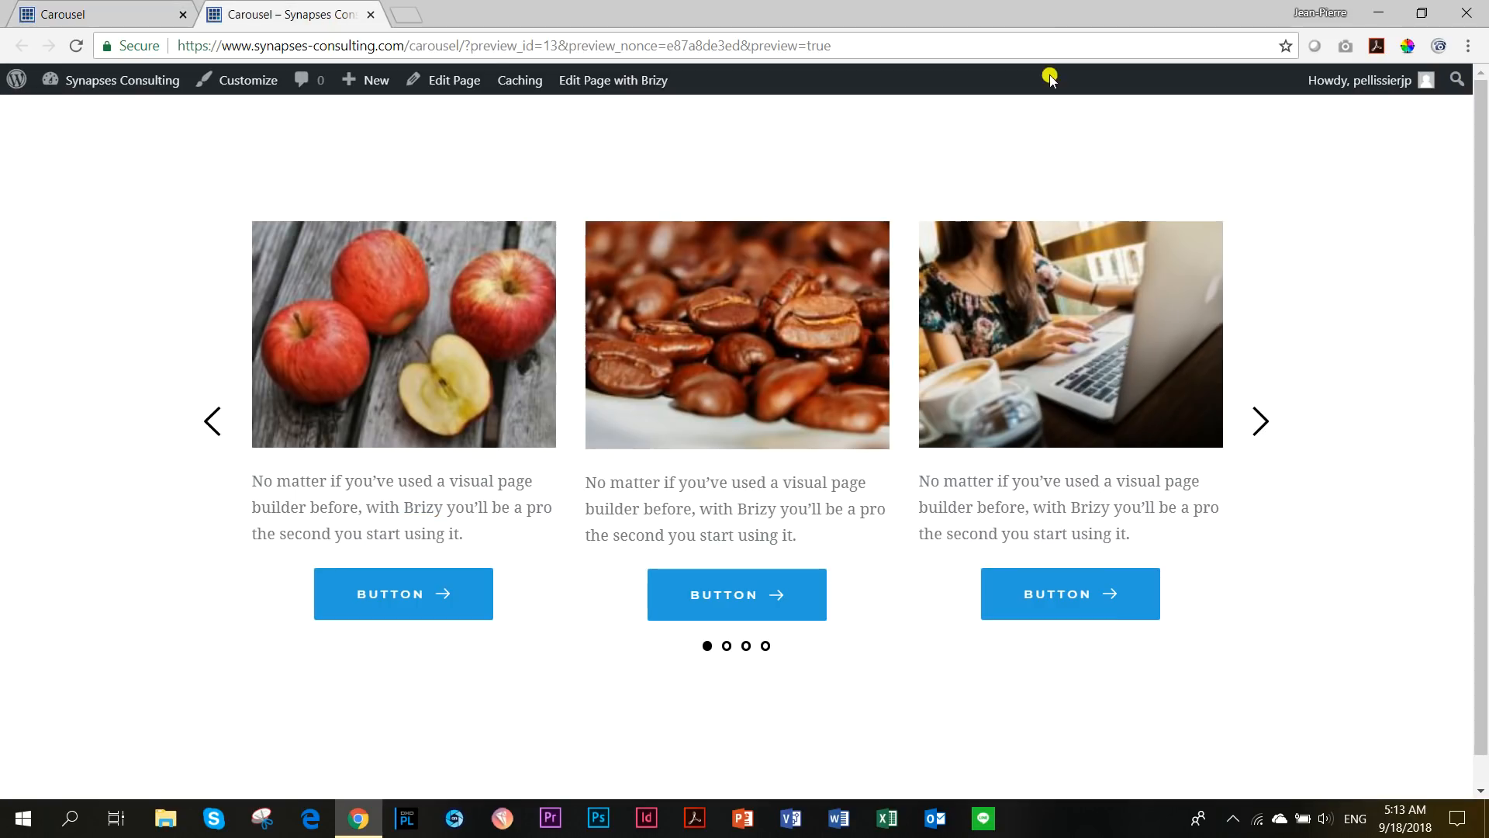
{"action": "left_click", "coordinate": [1431, 11]}
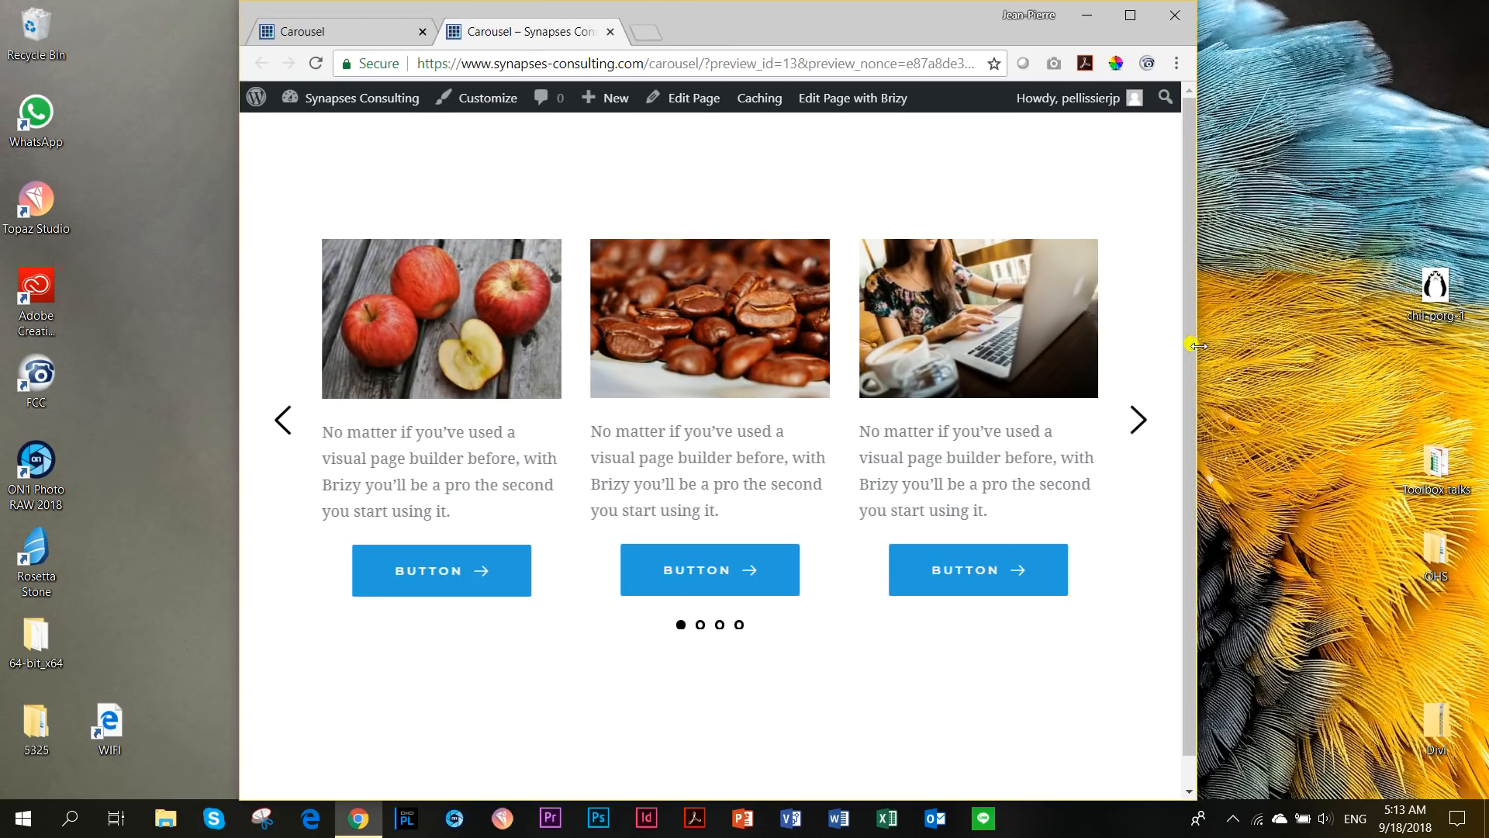
{"action": "left_click_drag", "start_coordinate": [1197, 326], "coordinate": [525, 301]}
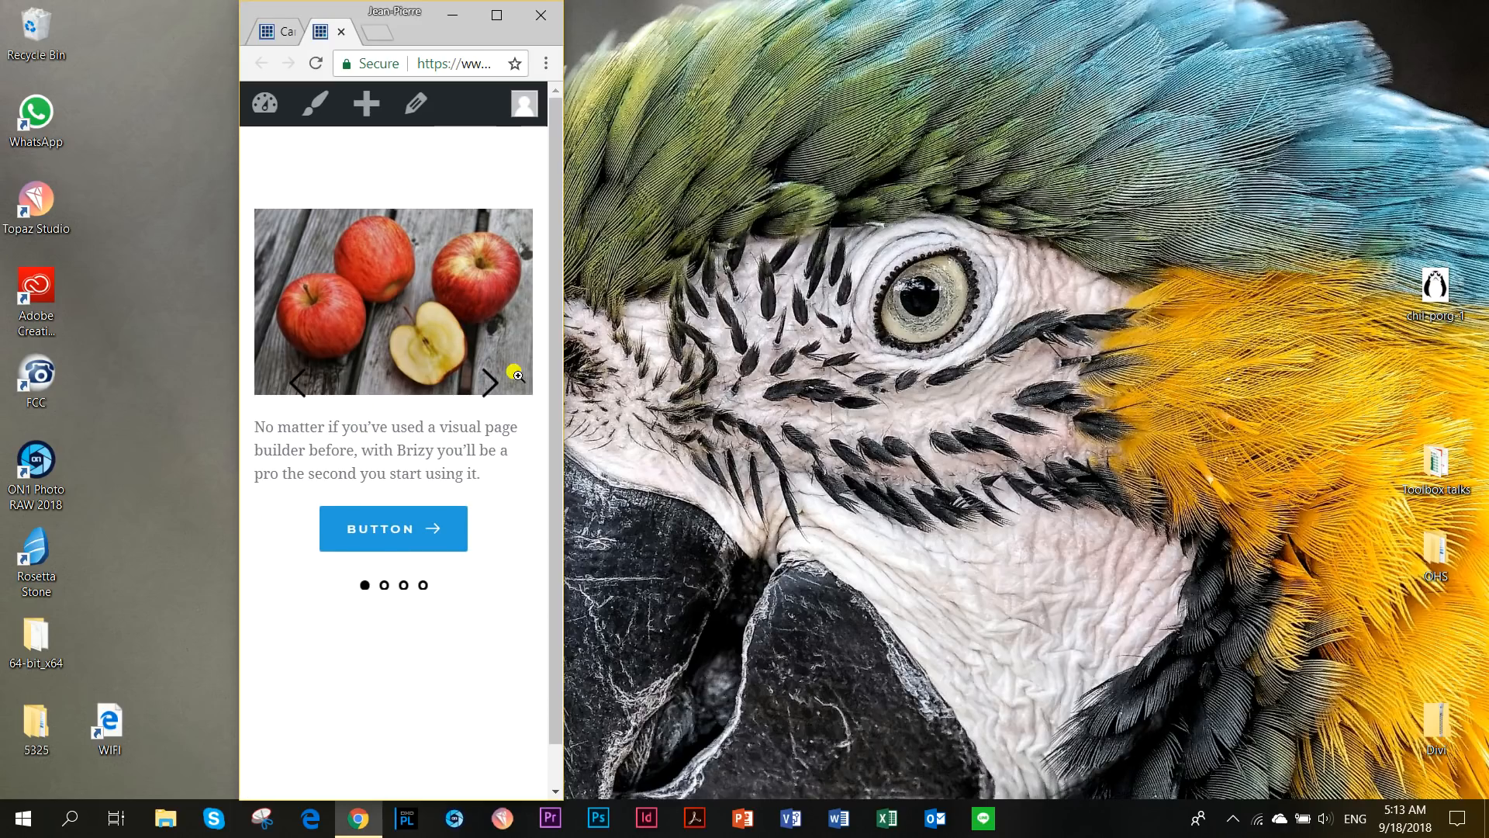
{"action": "left_click_drag", "start_coordinate": [560, 339], "coordinate": [720, 332]}
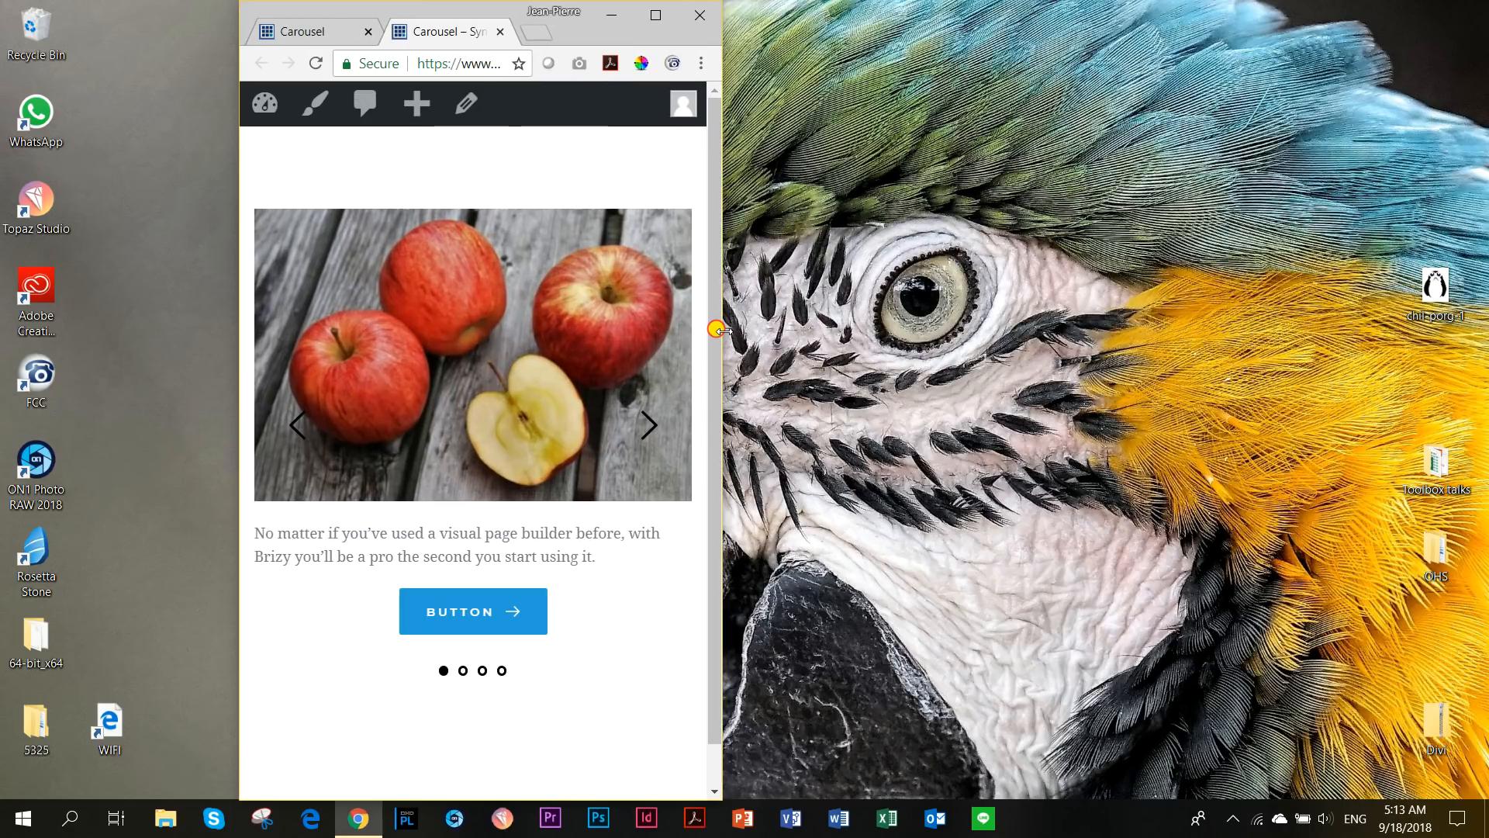
{"action": "left_click", "coordinate": [464, 670]}
{"action": "left_click", "coordinate": [502, 672]}
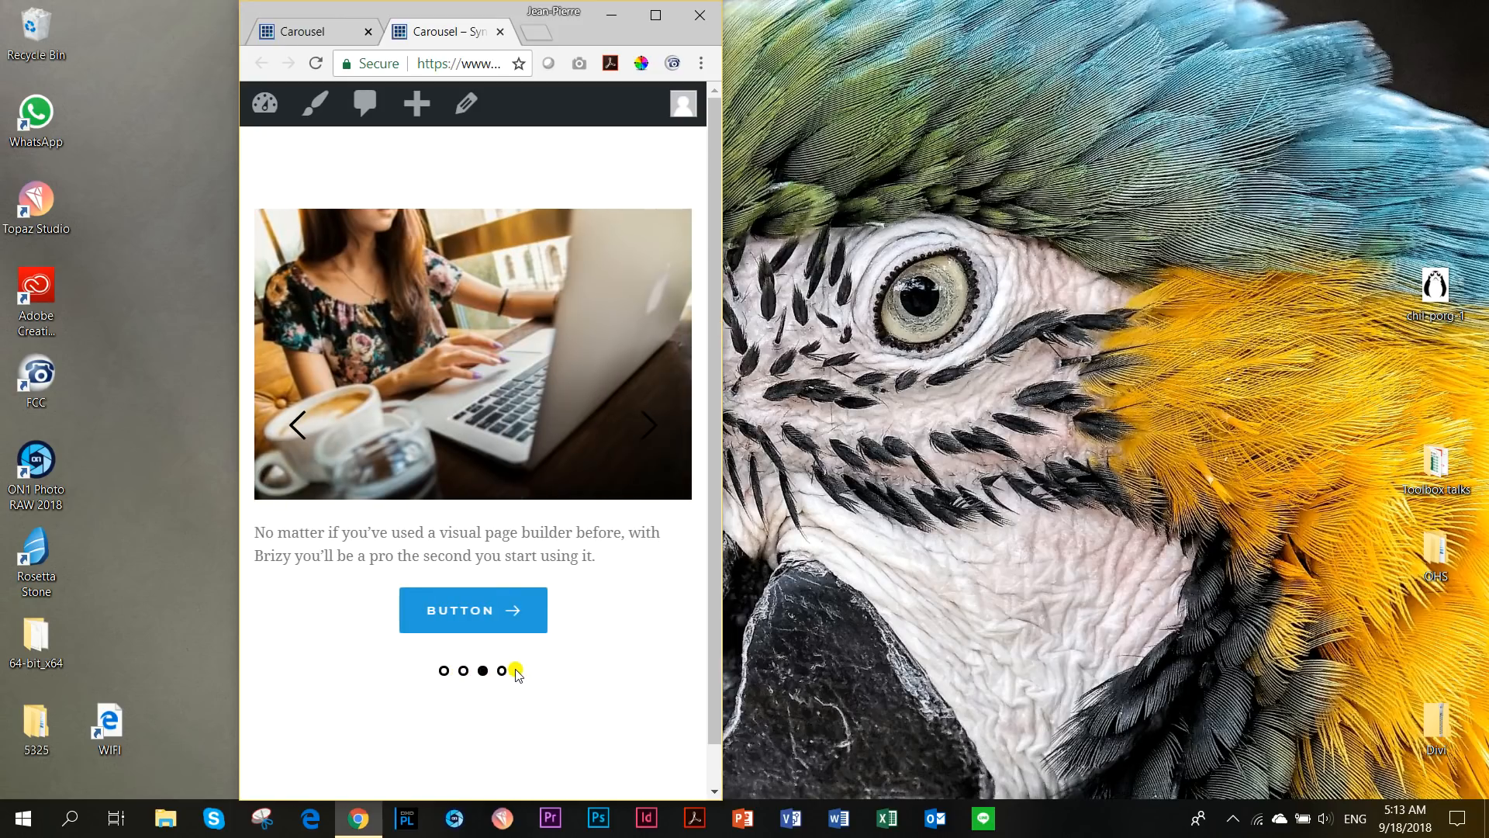
{"action": "left_click", "coordinate": [440, 673]}
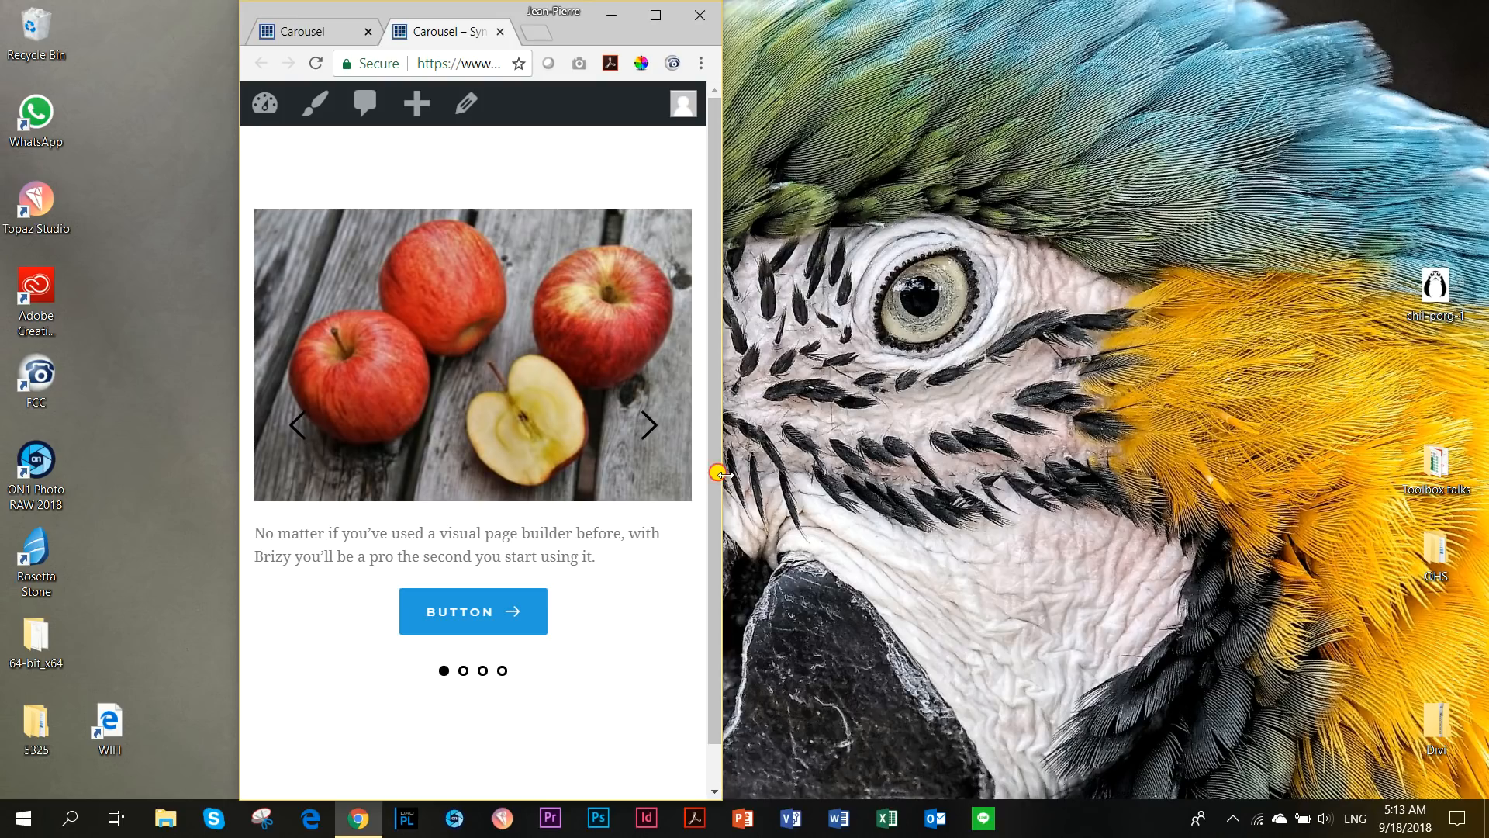
- Narrow the preview window further and cycle through all carousel slides with the forward arrow
{"action": "left_click_drag", "start_coordinate": [721, 469], "coordinate": [563, 465]}
{"action": "left_click", "coordinate": [491, 388]}
{"action": "left_click", "coordinate": [489, 389]}
{"action": "left_click", "coordinate": [490, 388]}
{"action": "left_click", "coordinate": [489, 388]}
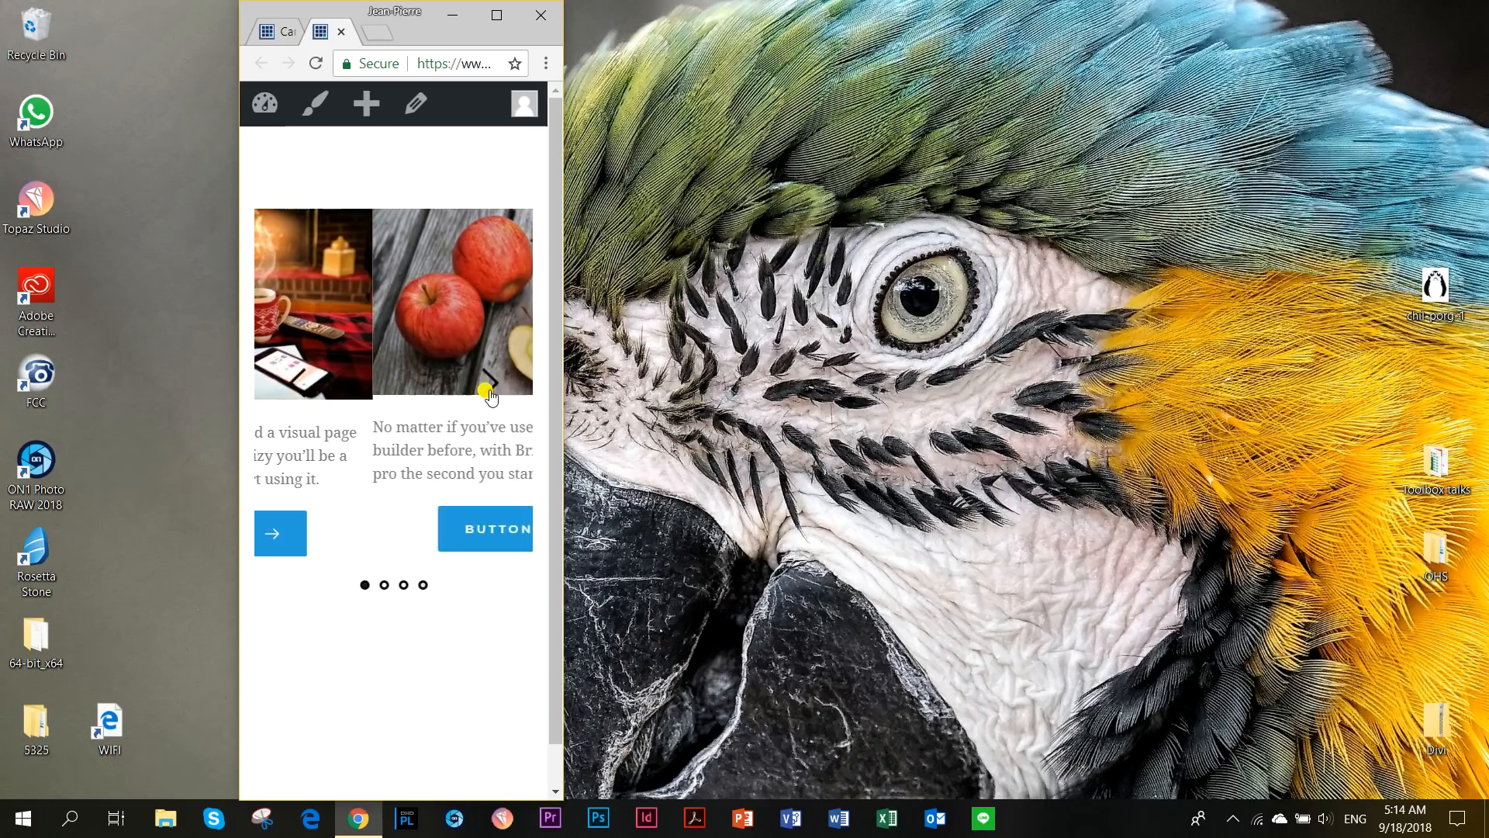
{"action": "left_click", "coordinate": [490, 389]}
{"action": "left_click", "coordinate": [490, 389]}
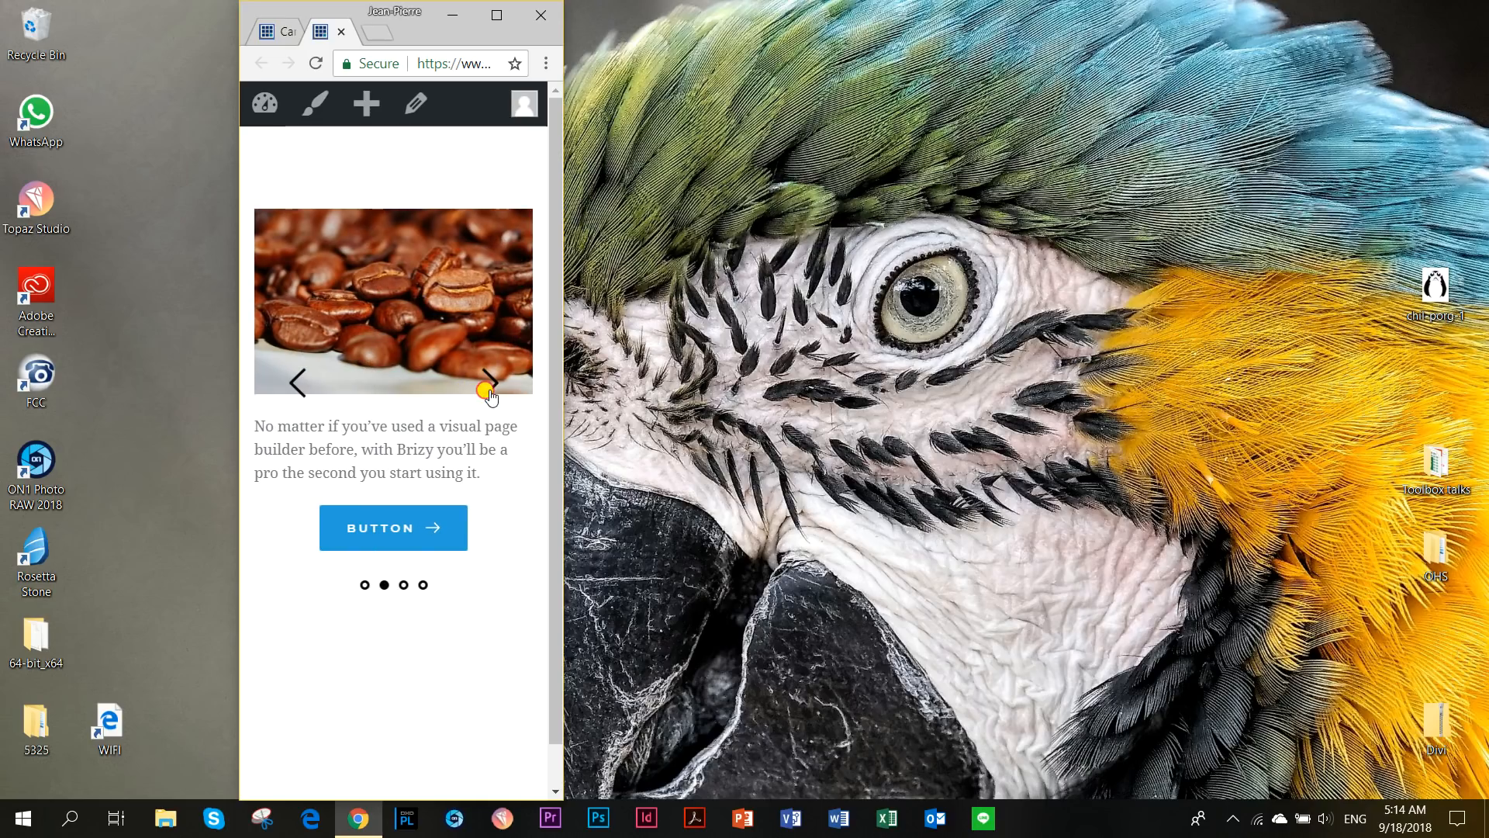
{"action": "left_click", "coordinate": [489, 390]}
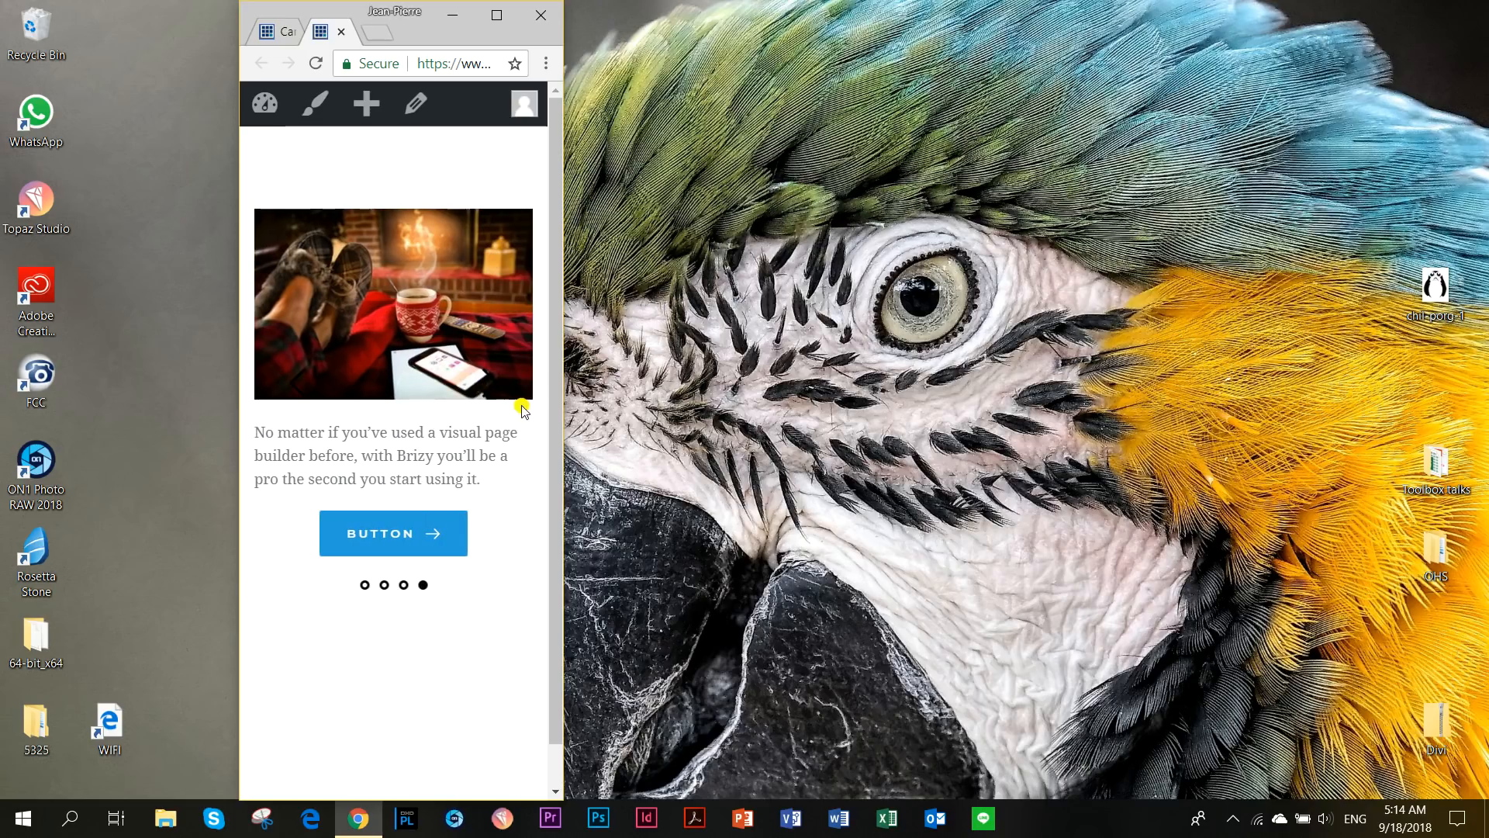
- Maximize the browser window, return to the Brizy editor and switch the page layout view to Desktop
{"action": "left_click", "coordinate": [507, 16]}
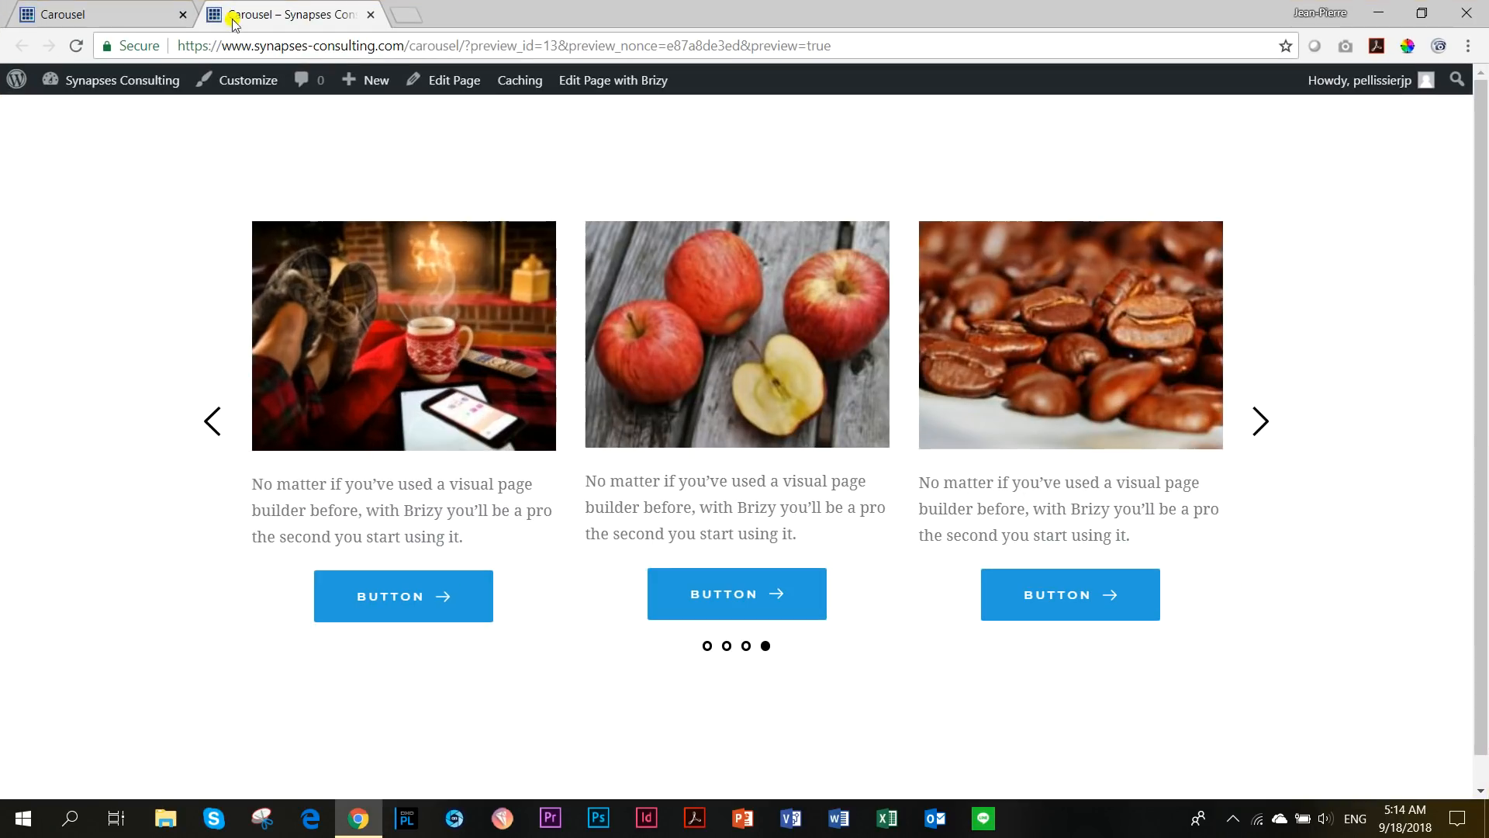
{"action": "left_click", "coordinate": [121, 19]}
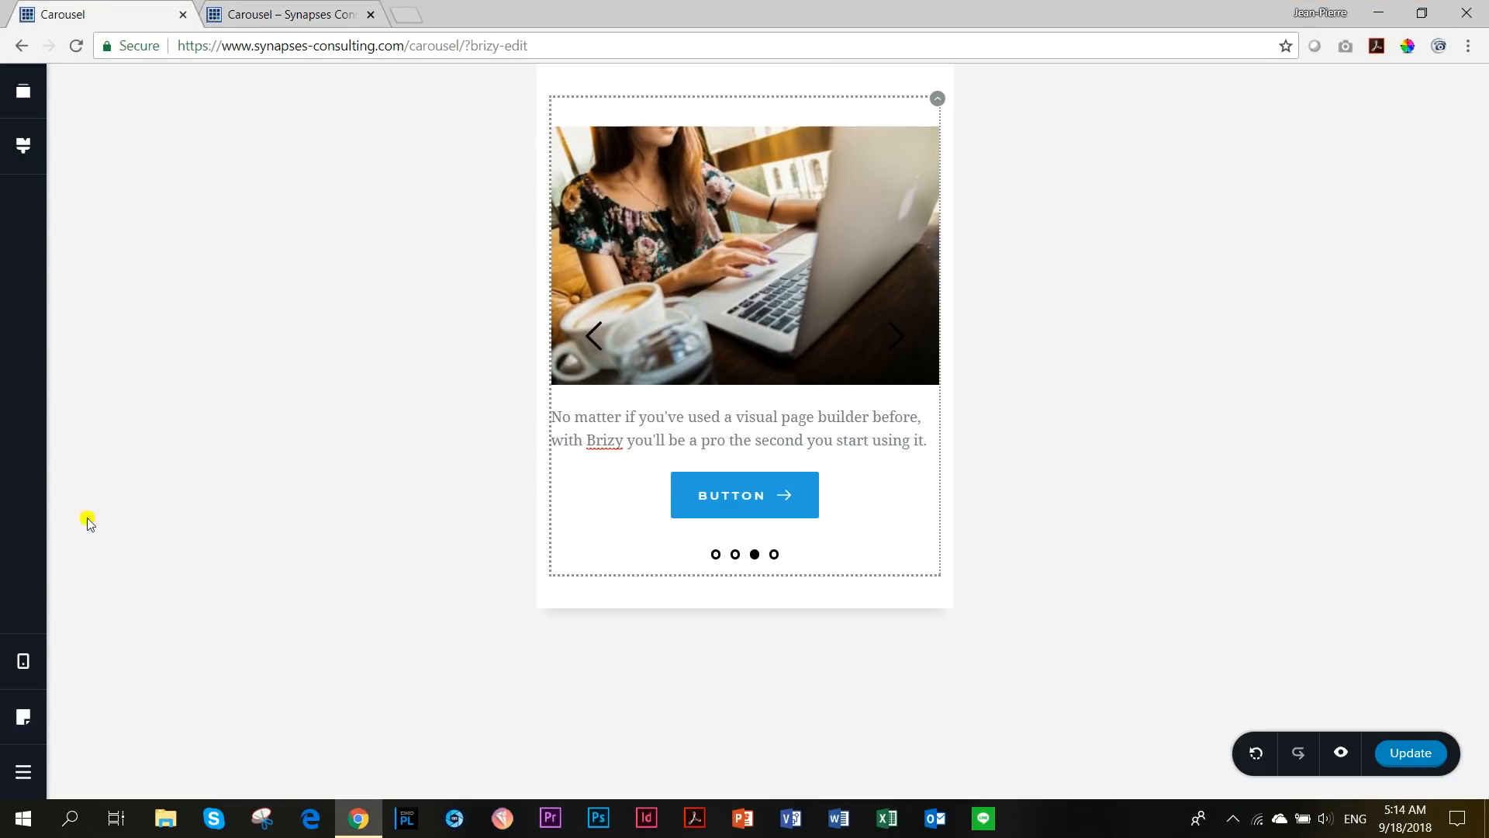
{"action": "left_click", "coordinate": [27, 662]}
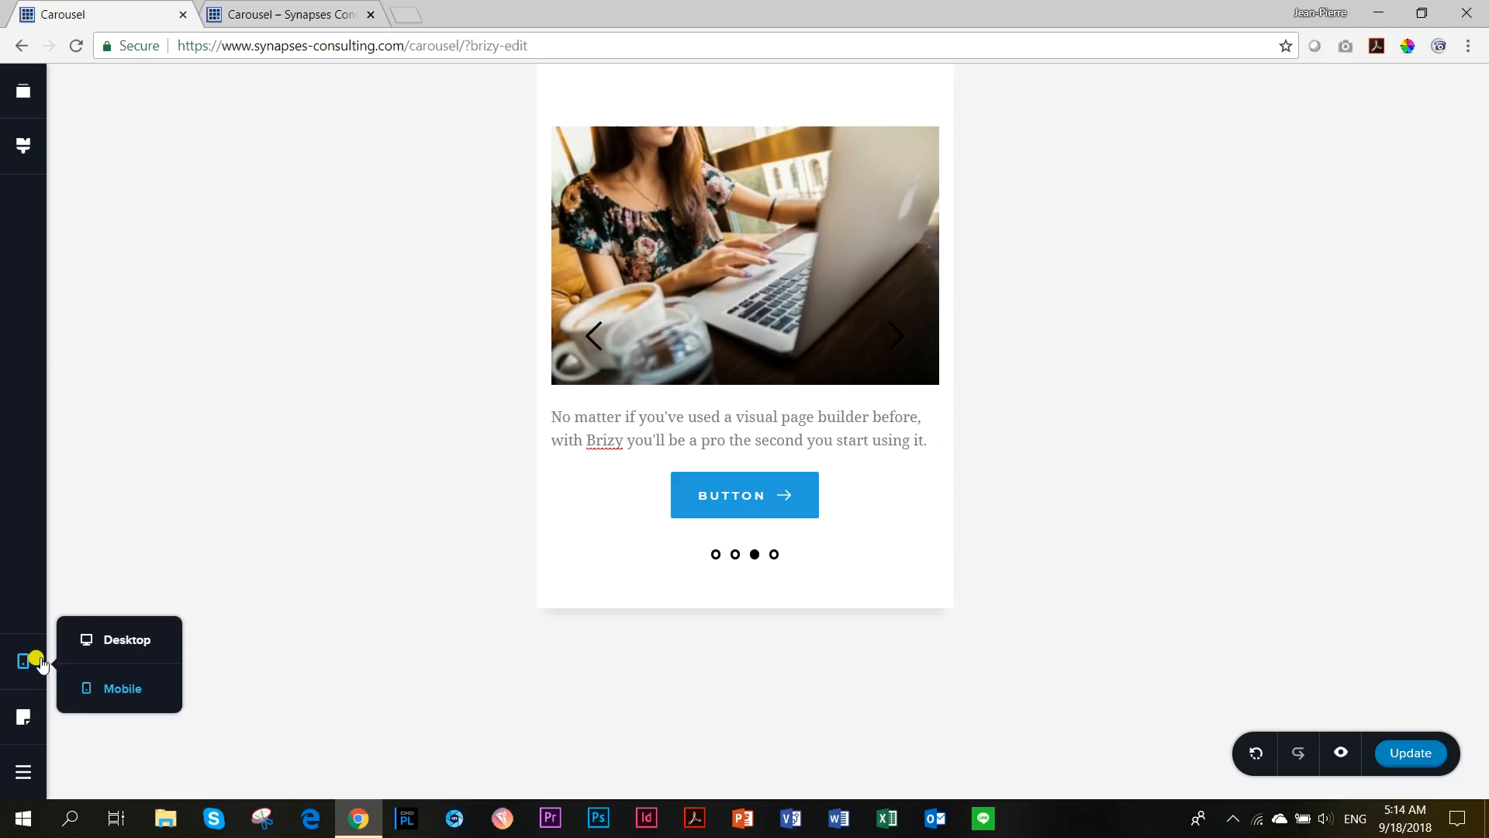
{"action": "left_click", "coordinate": [131, 644]}
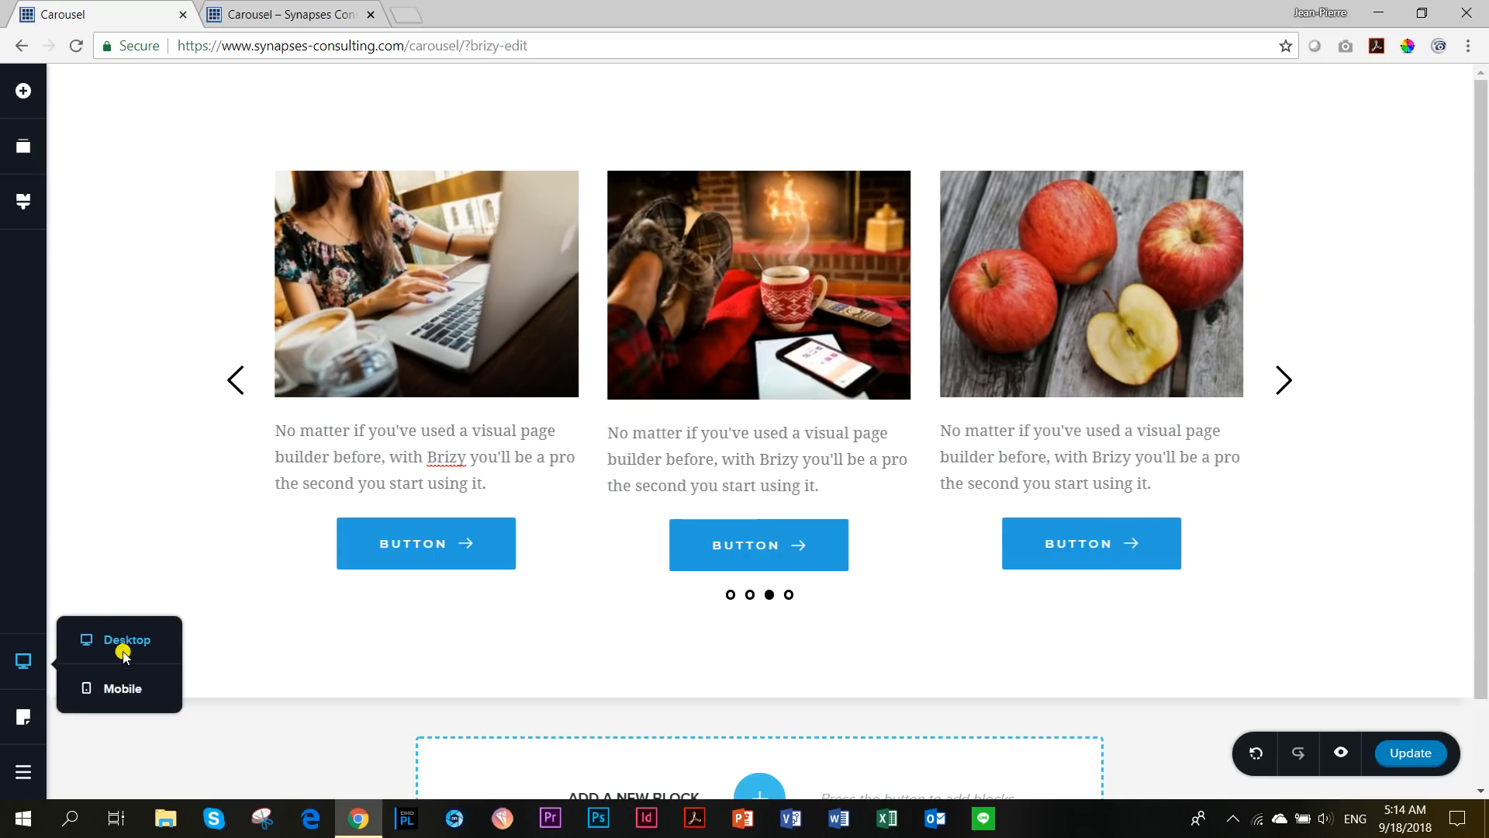
{"action": "scroll", "coordinate": [322, 578], "scroll_direction": "down", "scroll_amount": 1}
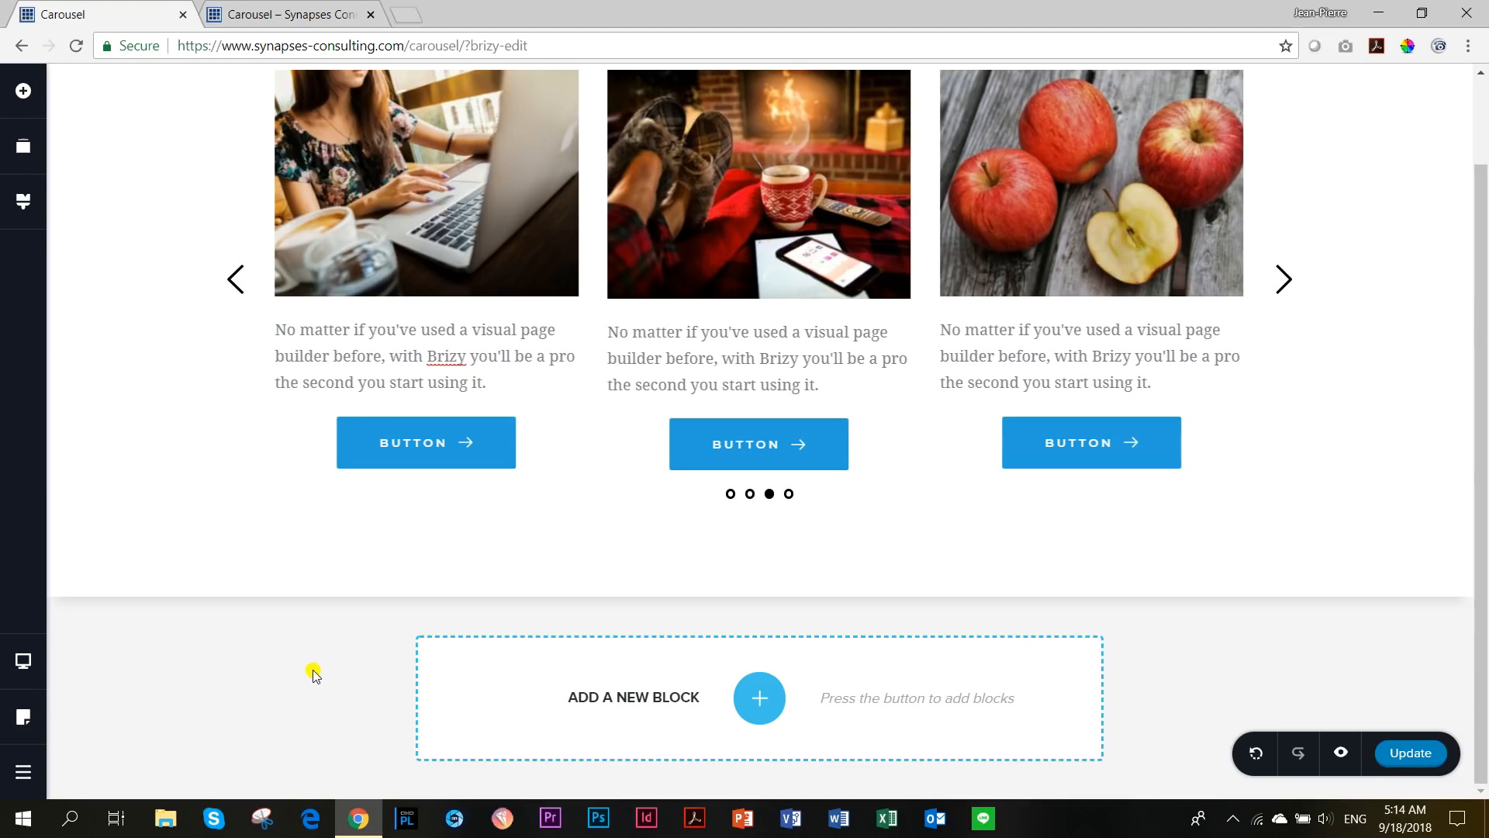
{"action": "scroll", "coordinate": [399, 651], "scroll_direction": "up", "scroll_amount": 1}
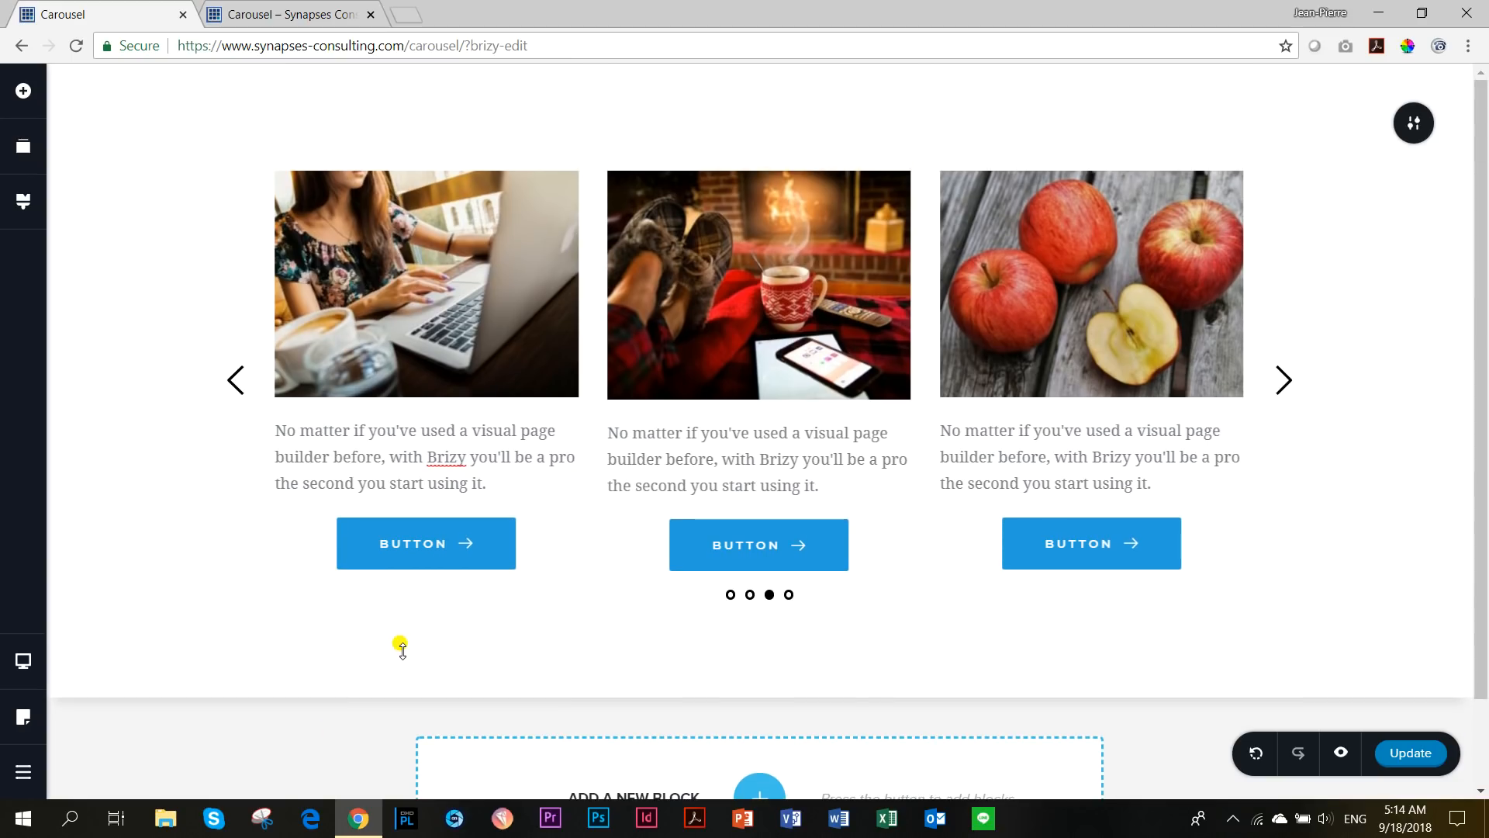
{"action": "mouse_move", "coordinate": [1421, 120]}
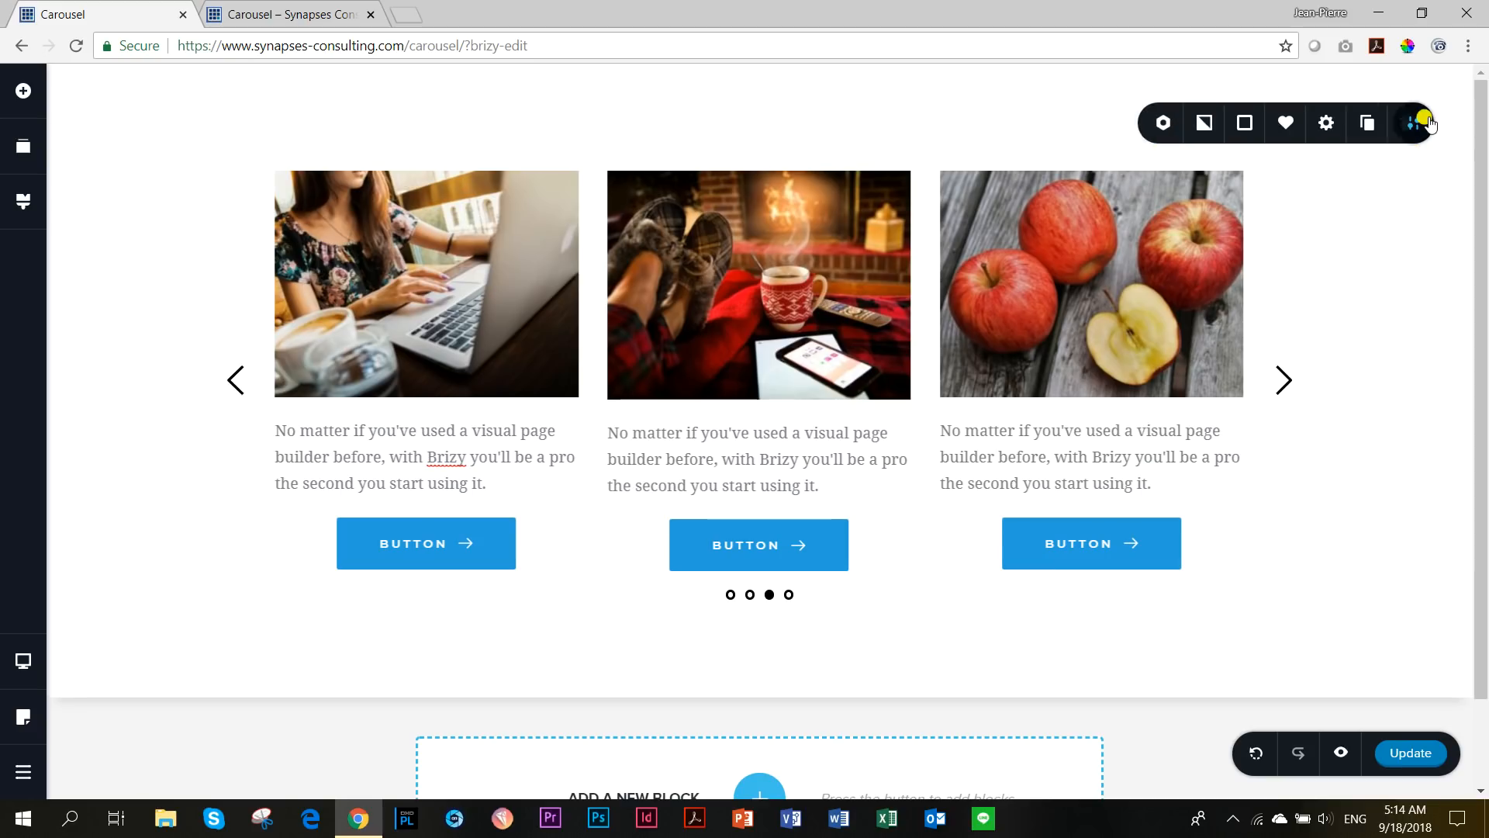
{"action": "mouse_move", "coordinate": [1445, 99]}
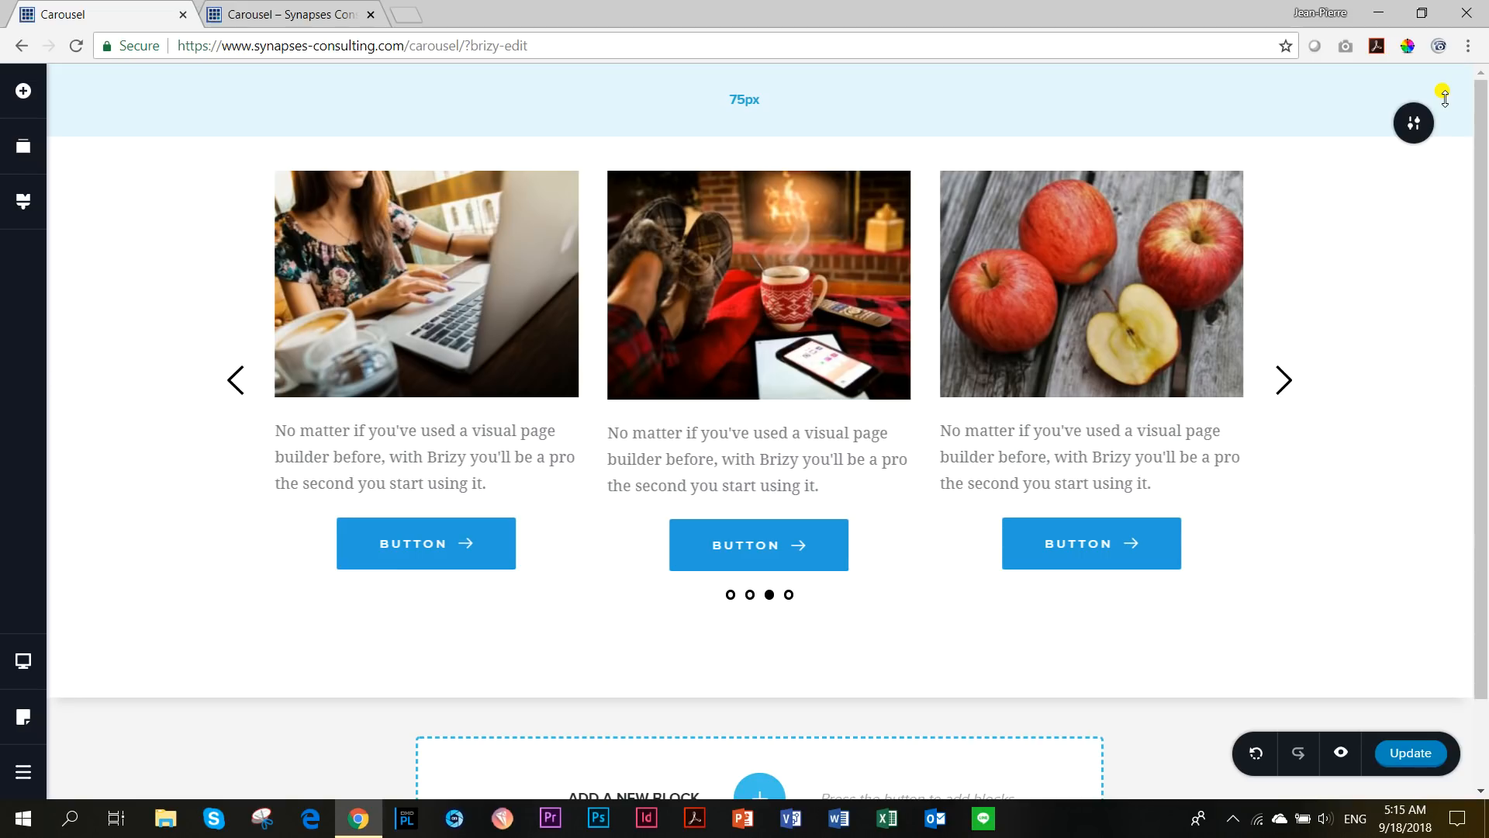
{"action": "scroll", "coordinate": [1417, 372], "scroll_direction": "down", "scroll_amount": 2}
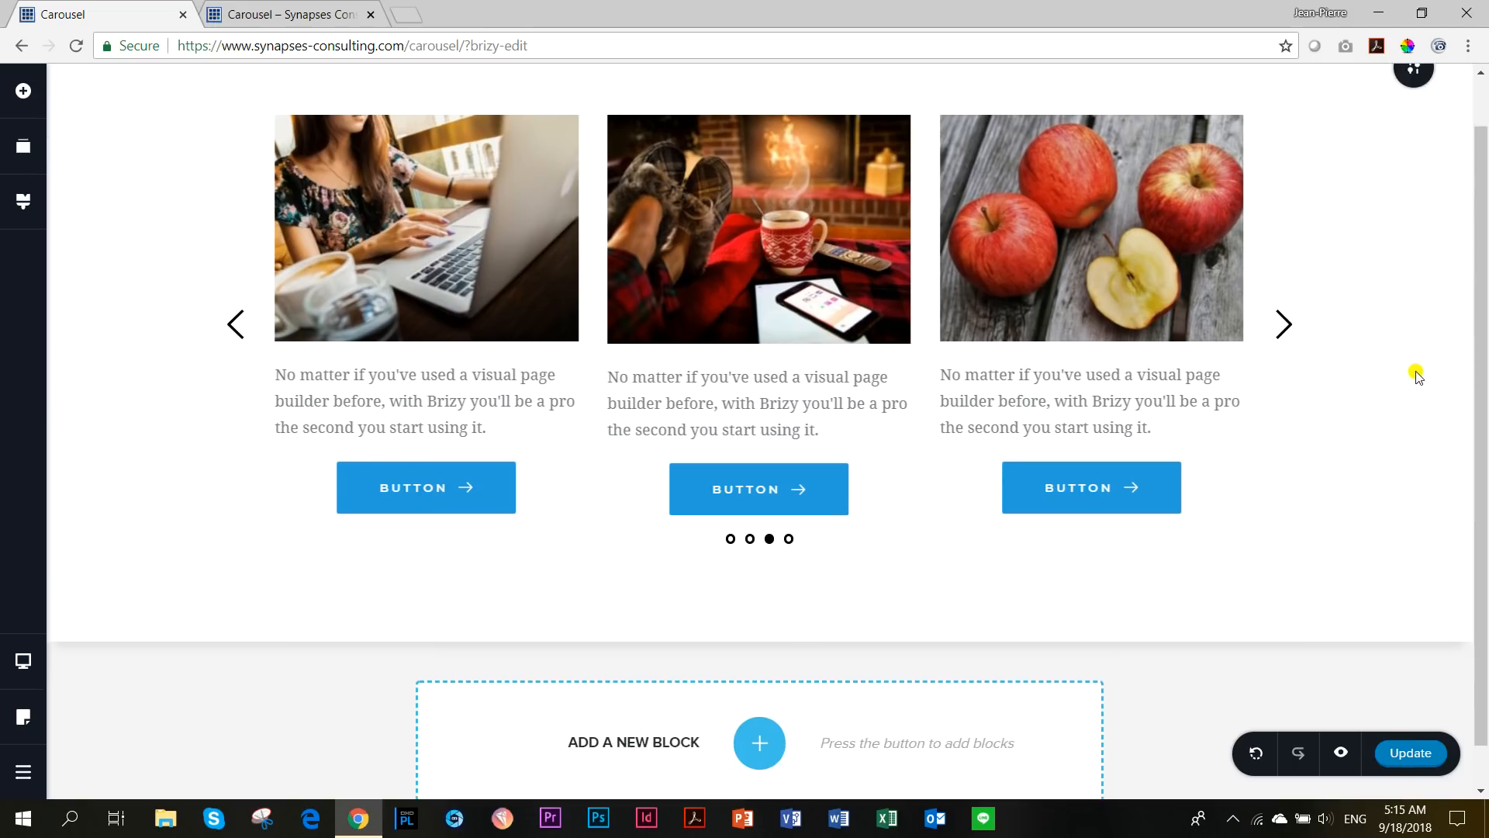
{"action": "scroll", "coordinate": [1427, 370], "scroll_direction": "up", "scroll_amount": 2}
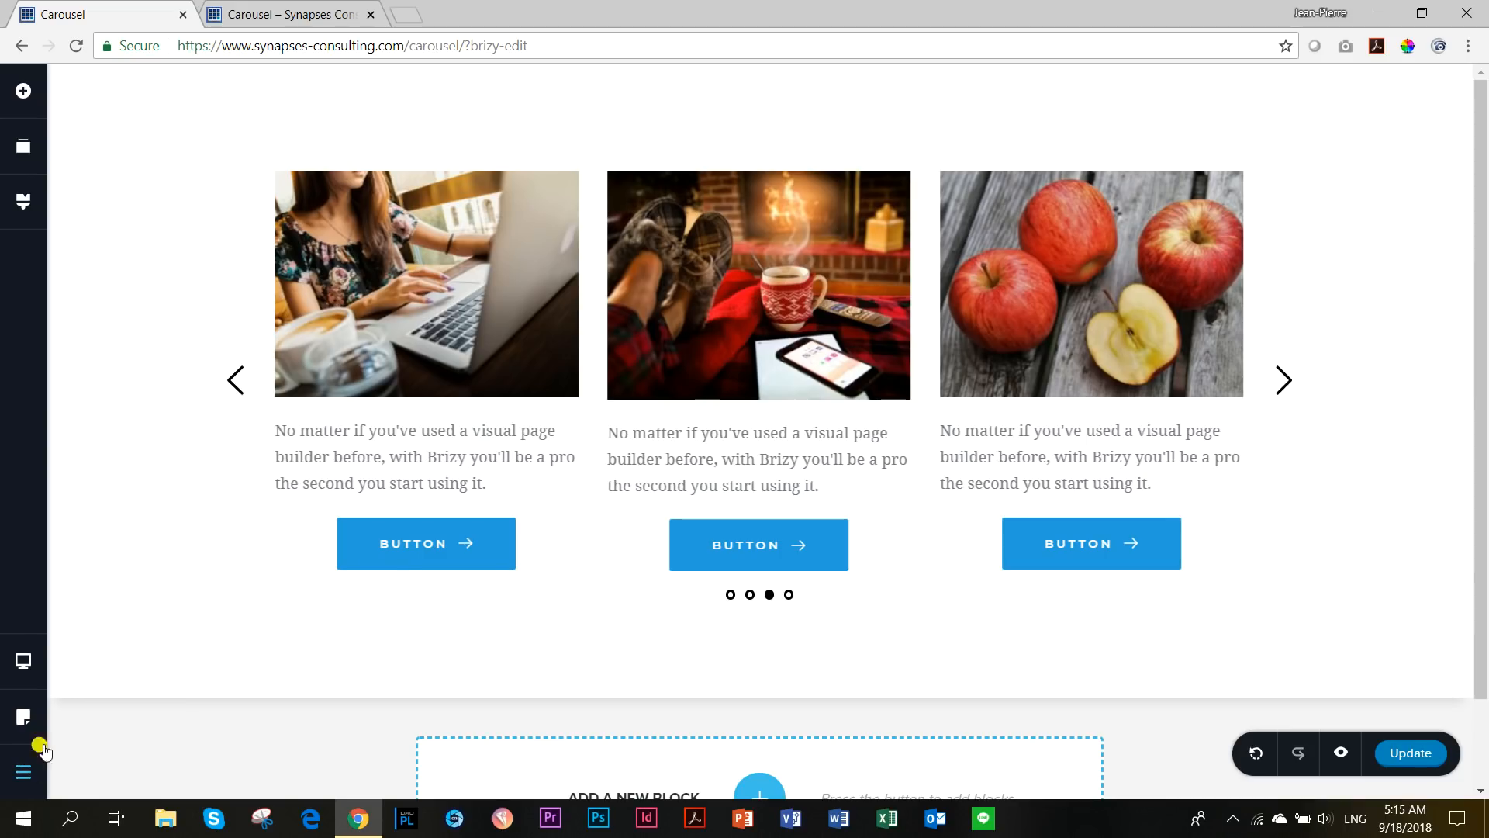
- Check the carousel slide by slide in the Mobile layout view, and return to the Desktop layout view
{"action": "left_click", "coordinate": [20, 654]}
{"action": "left_click", "coordinate": [105, 695]}
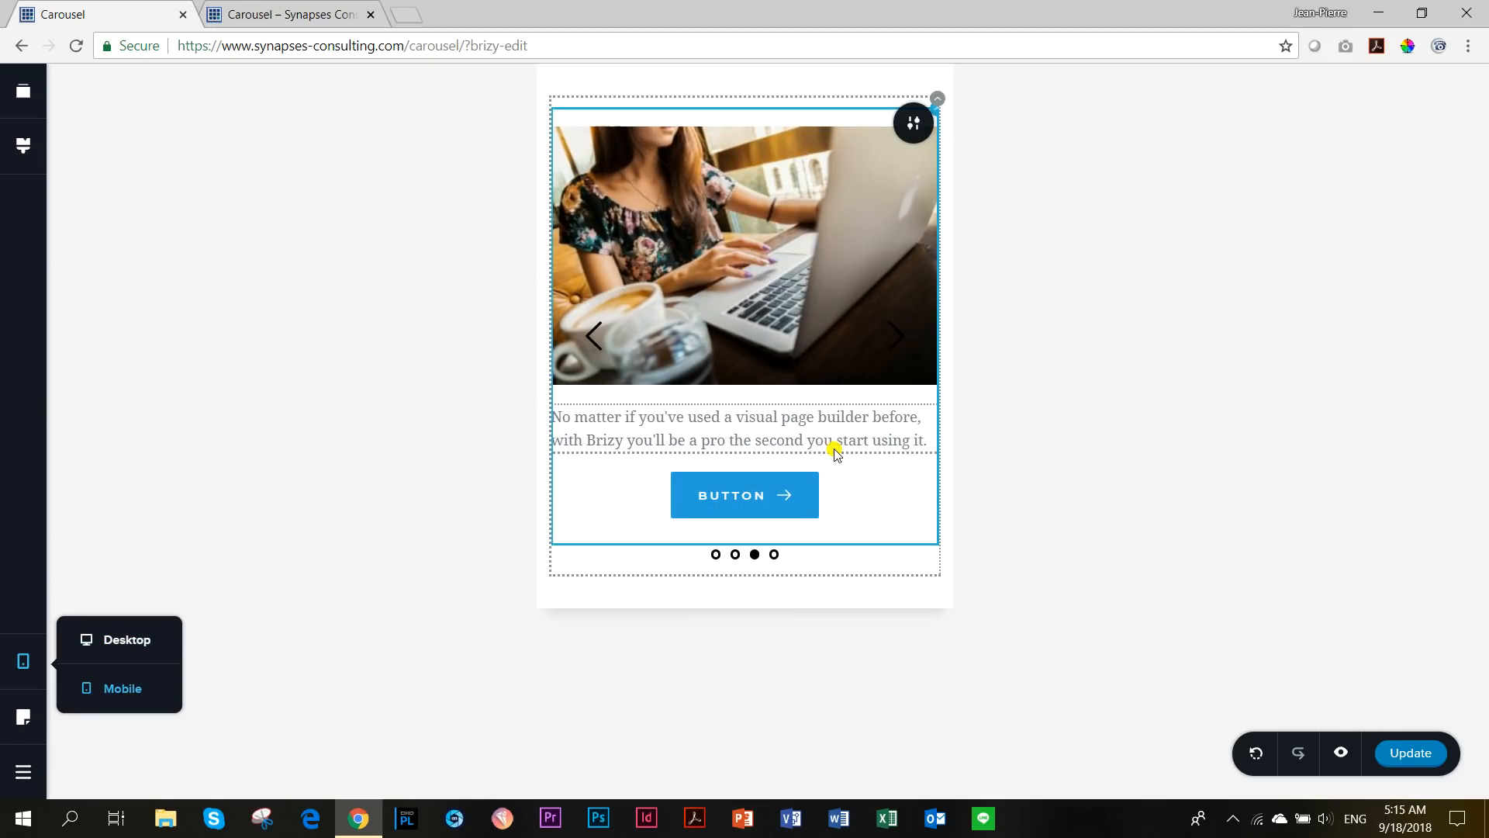
{"action": "left_click", "coordinate": [774, 554]}
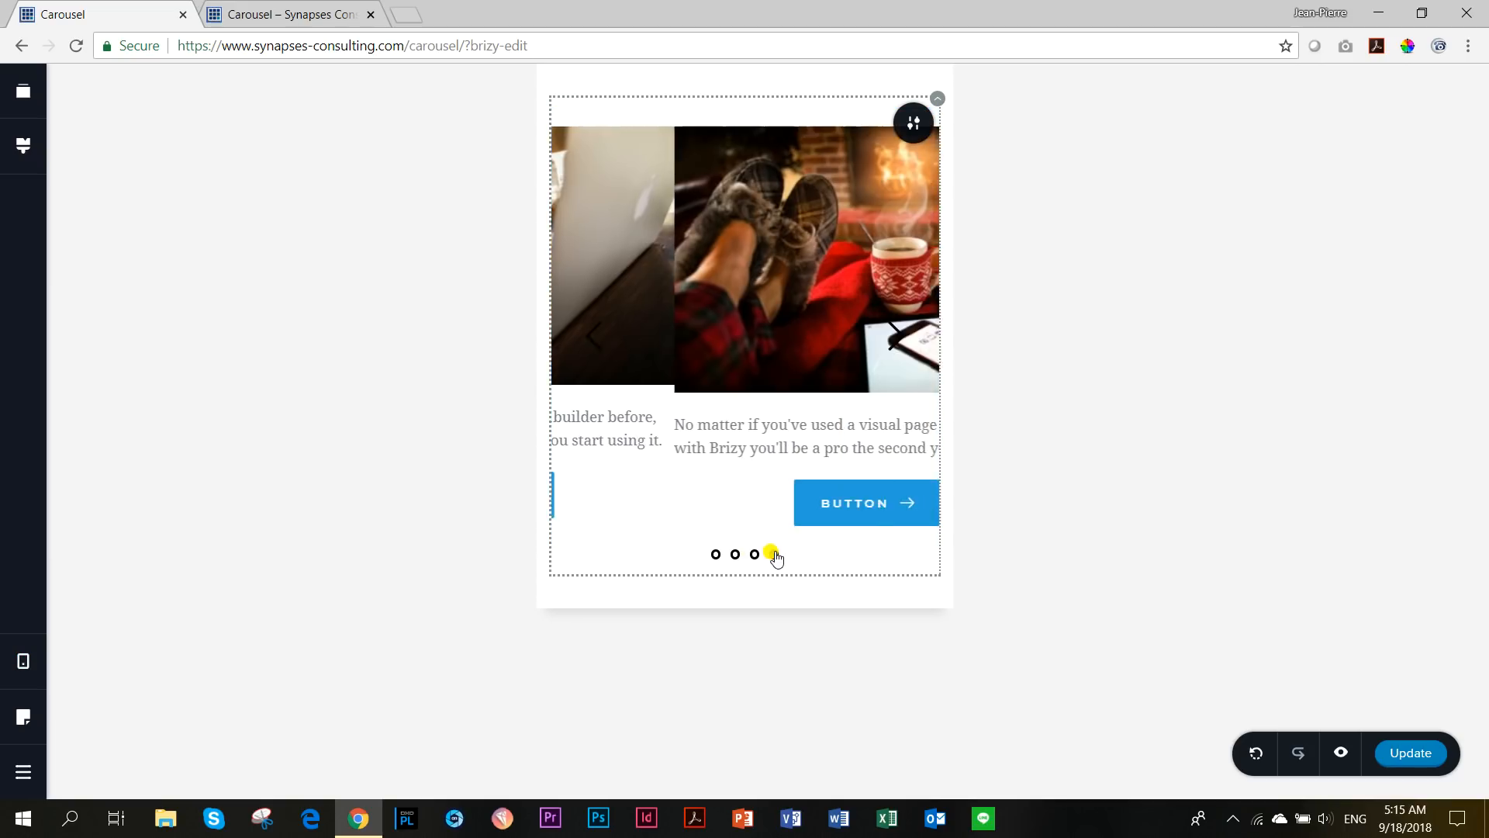
{"action": "left_click", "coordinate": [715, 556]}
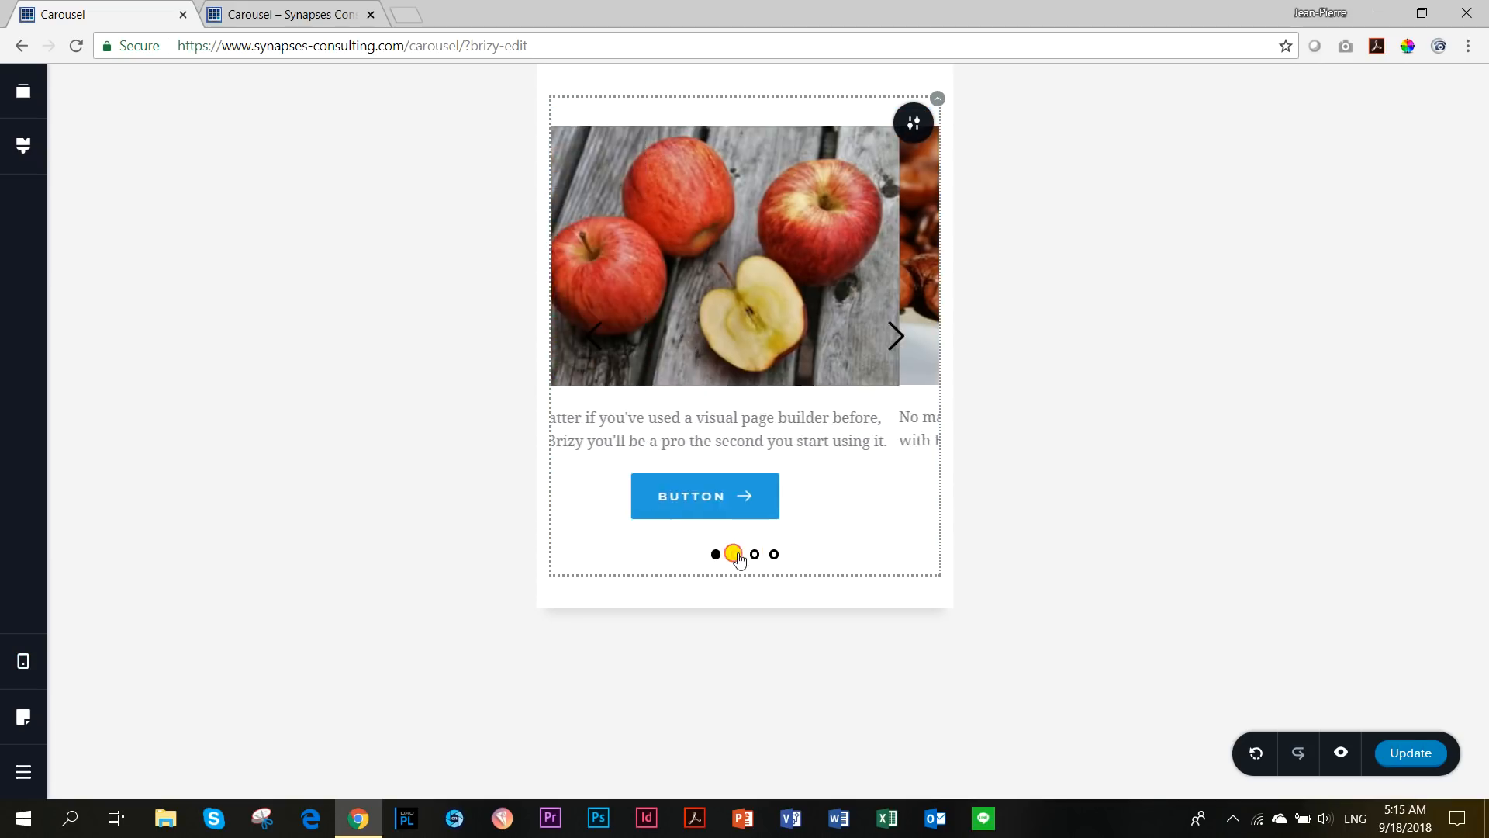
{"action": "left_click", "coordinate": [734, 555]}
{"action": "left_click", "coordinate": [754, 556]}
{"action": "left_click", "coordinate": [22, 660]}
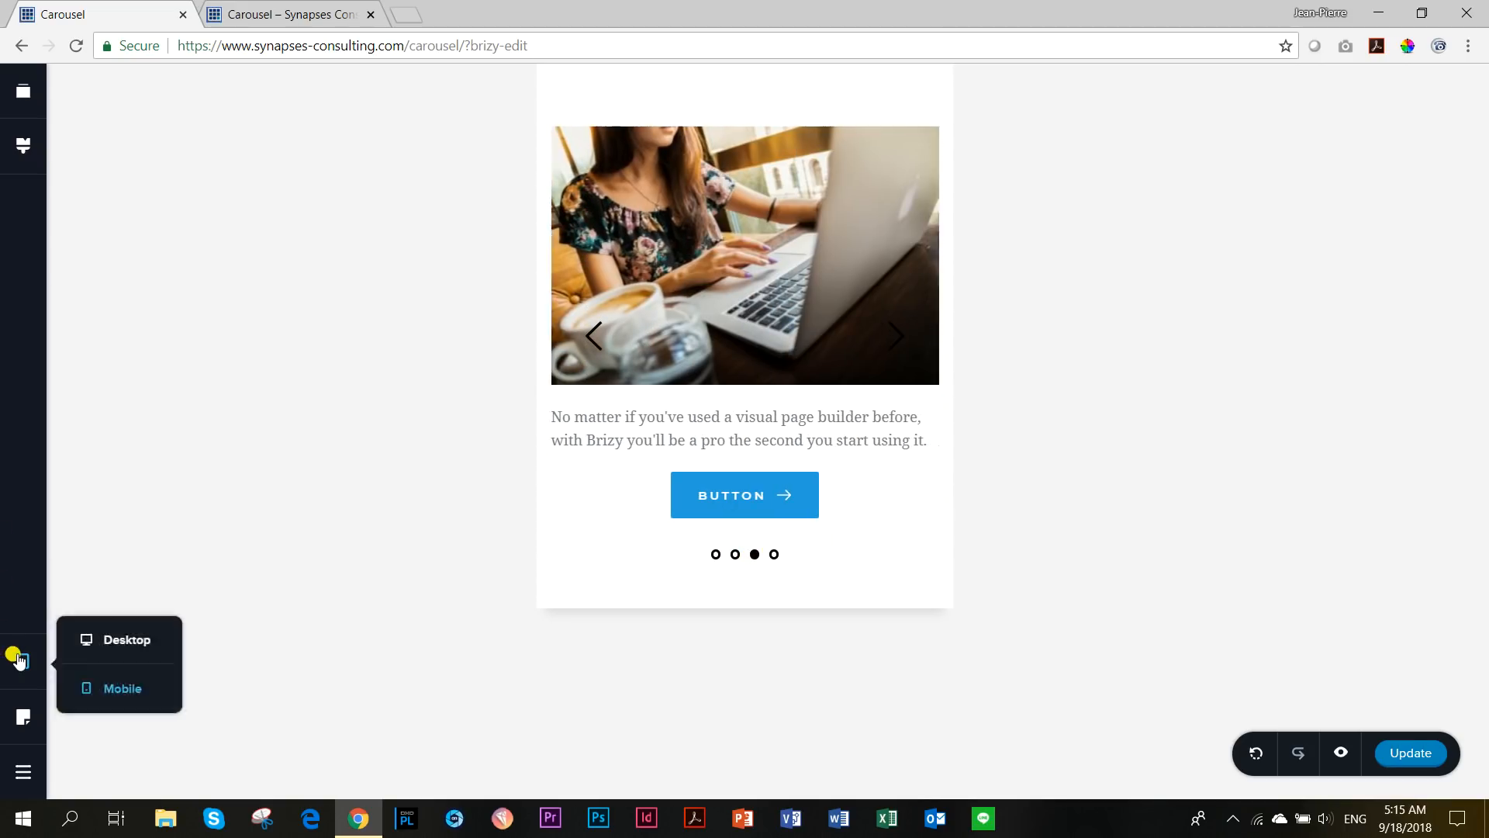
{"action": "left_click", "coordinate": [94, 654]}
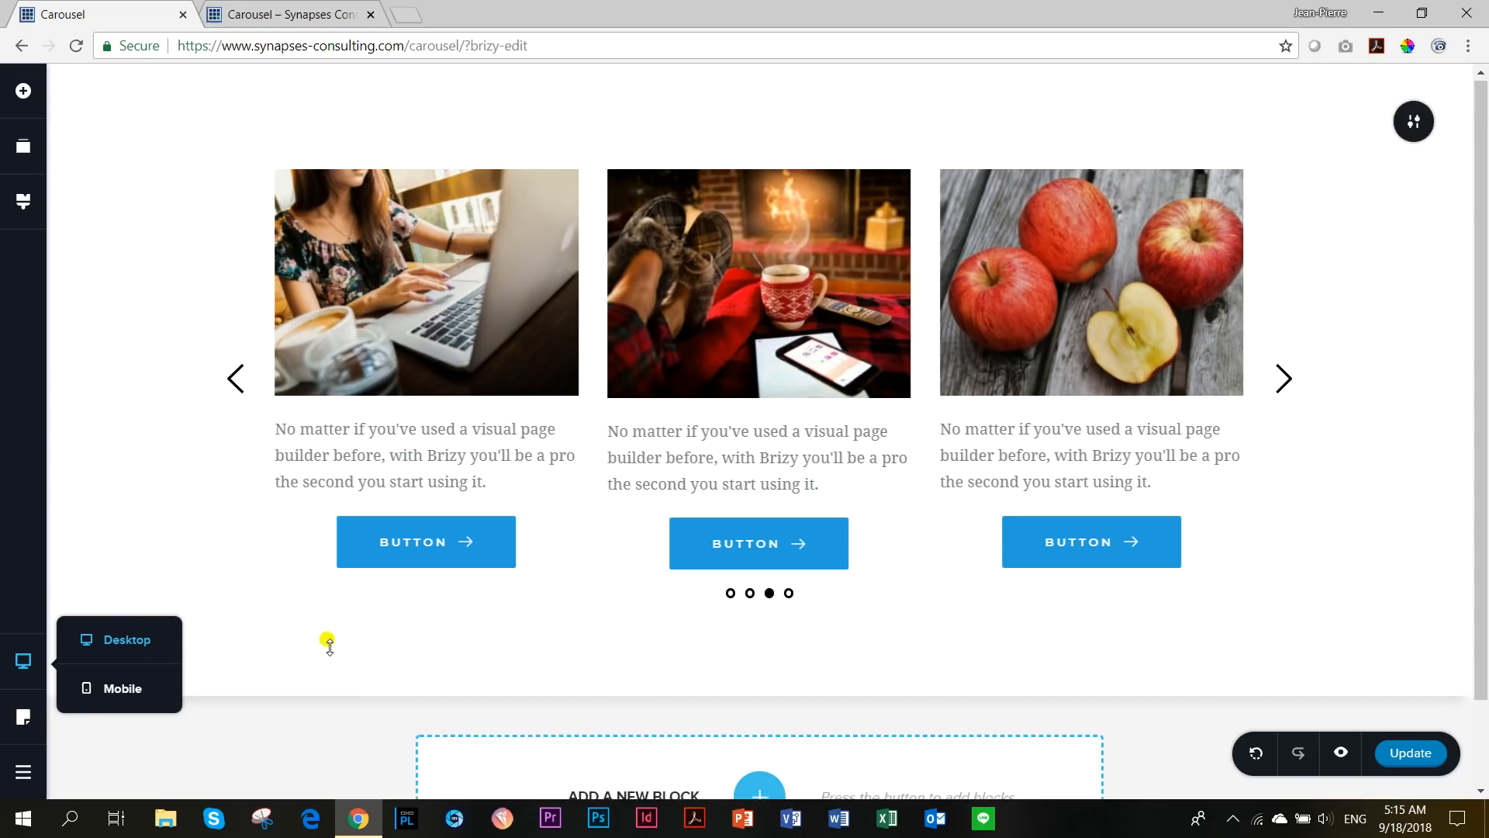
- Add a new blank block below the carousel and delete its default two-column row
{"action": "scroll", "coordinate": [774, 703], "scroll_direction": "down", "scroll_amount": 1}
{"action": "left_click", "coordinate": [767, 697]}
{"action": "left_click", "coordinate": [497, 410]}
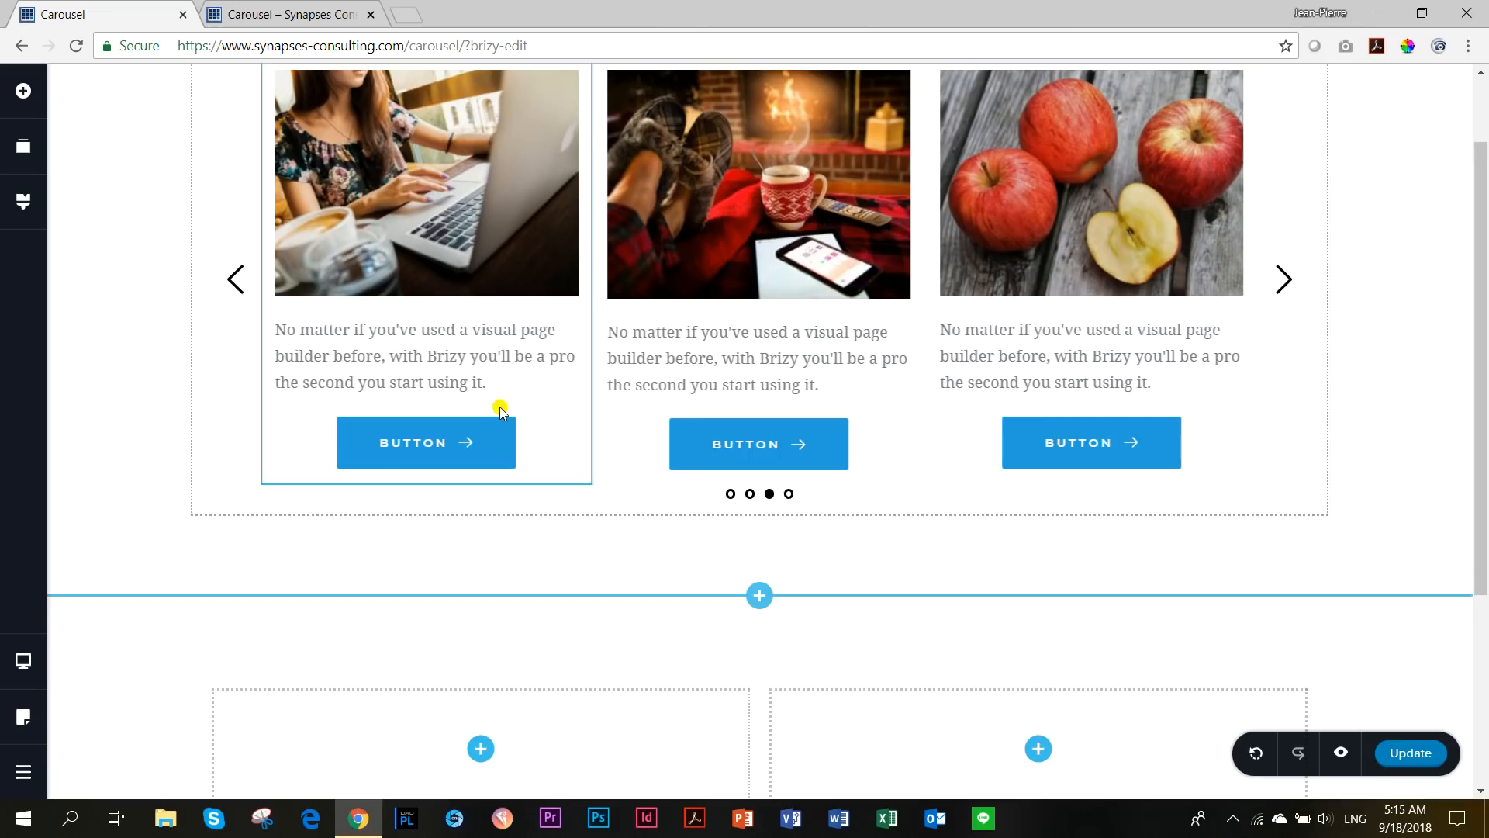
{"action": "scroll", "coordinate": [568, 600], "scroll_direction": "down", "scroll_amount": 3}
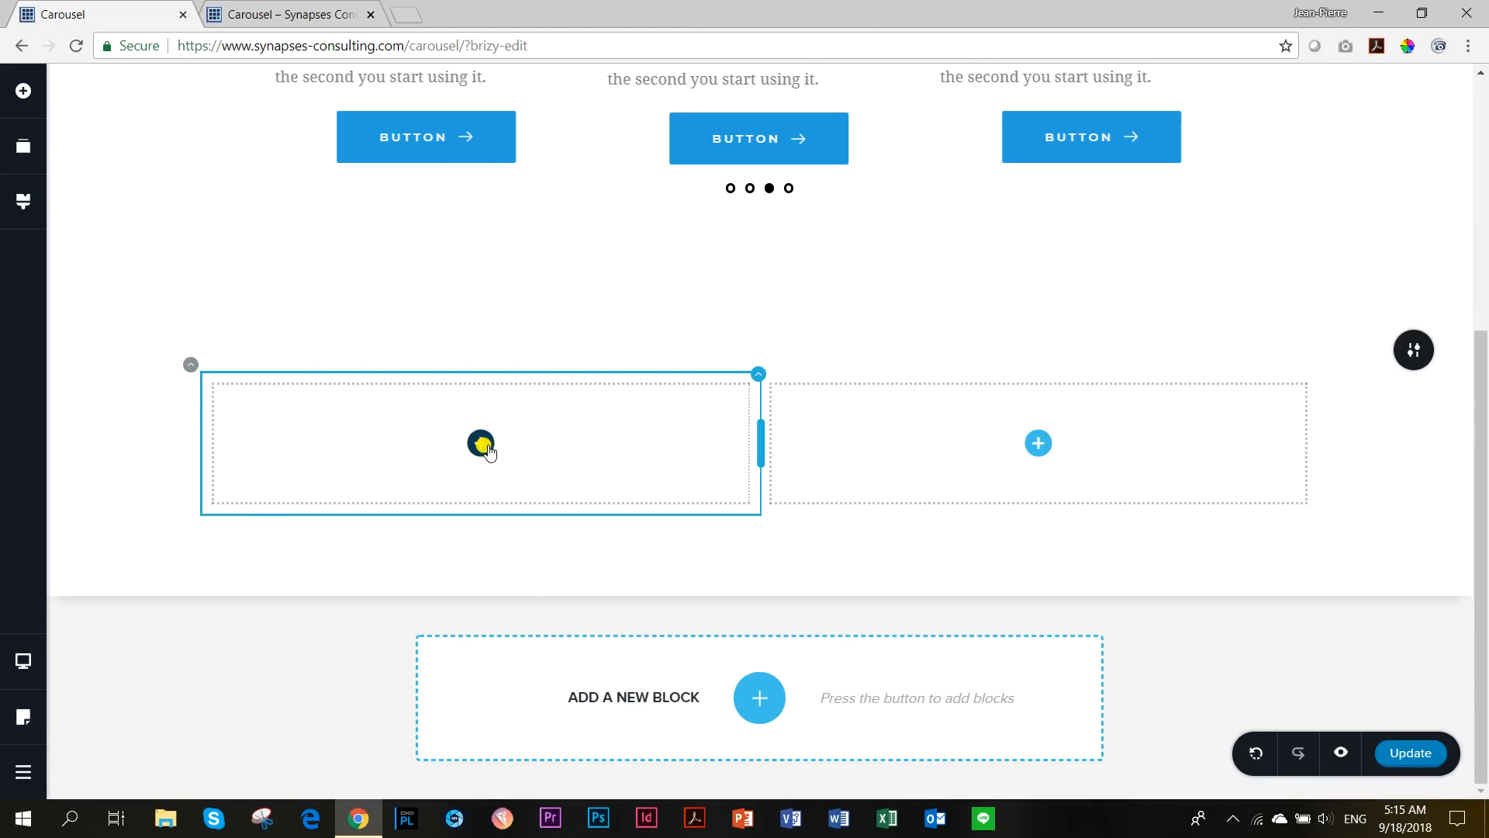
{"action": "left_click", "coordinate": [209, 370]}
{"action": "left_click", "coordinate": [259, 319]}
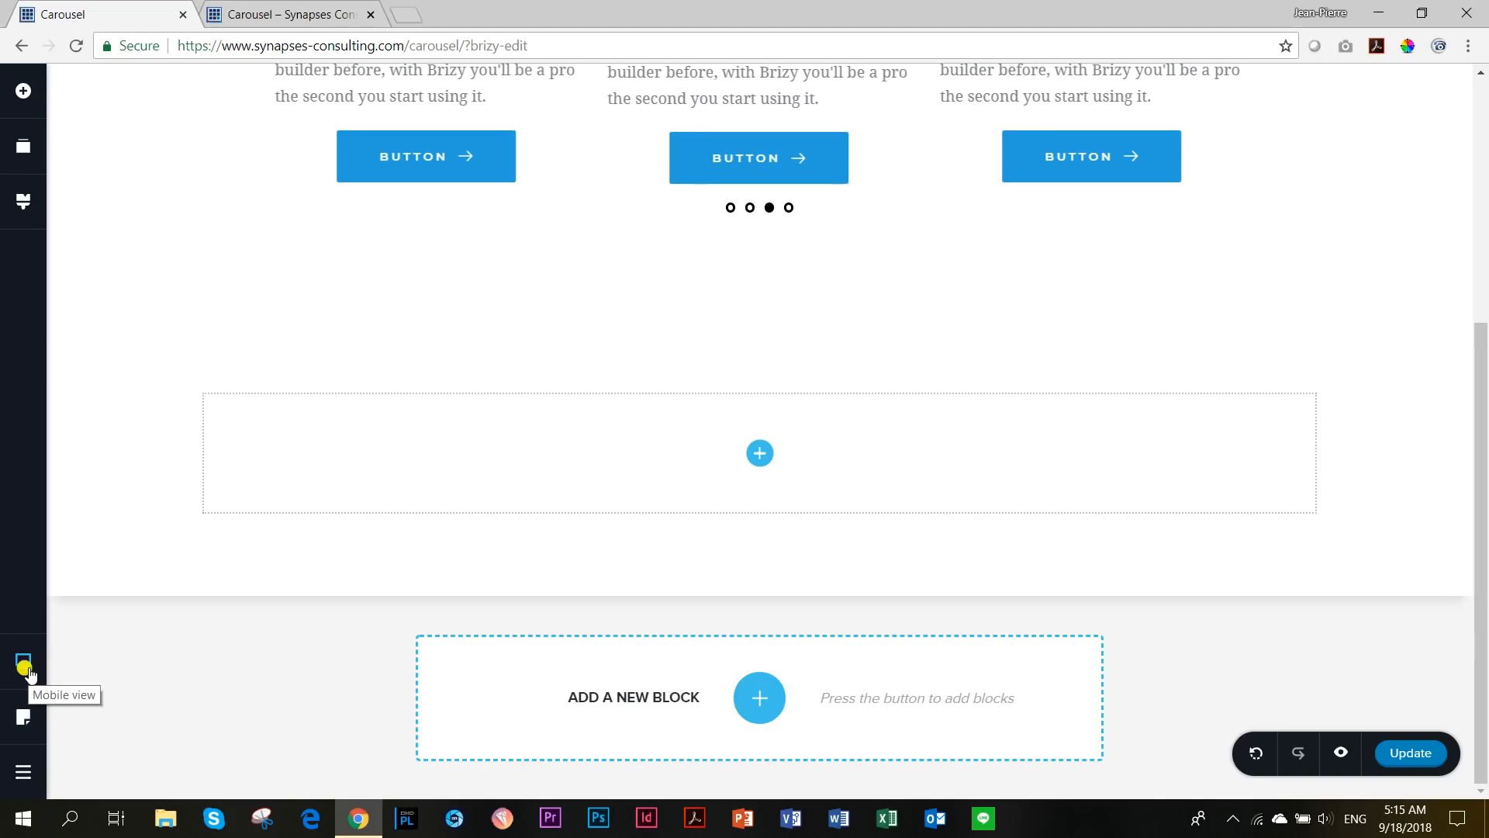
- Insert a second Carousel element into the empty block
{"action": "left_click", "coordinate": [19, 91]}
{"action": "left_click_drag", "start_coordinate": [132, 663], "coordinate": [766, 458]}
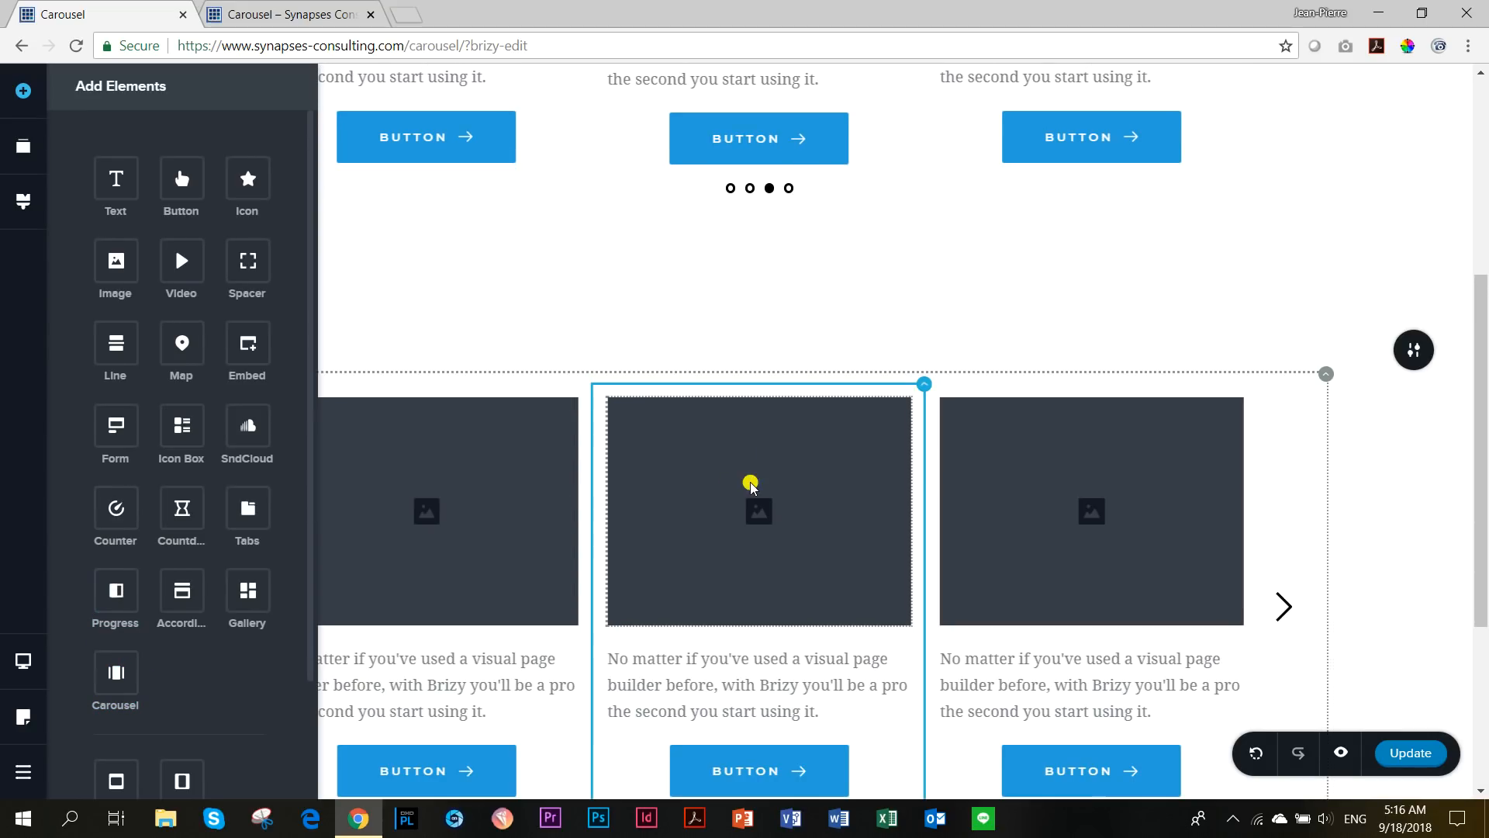
{"action": "left_click", "coordinate": [541, 482]}
{"action": "scroll", "coordinate": [434, 644], "scroll_direction": "down", "scroll_amount": 2}
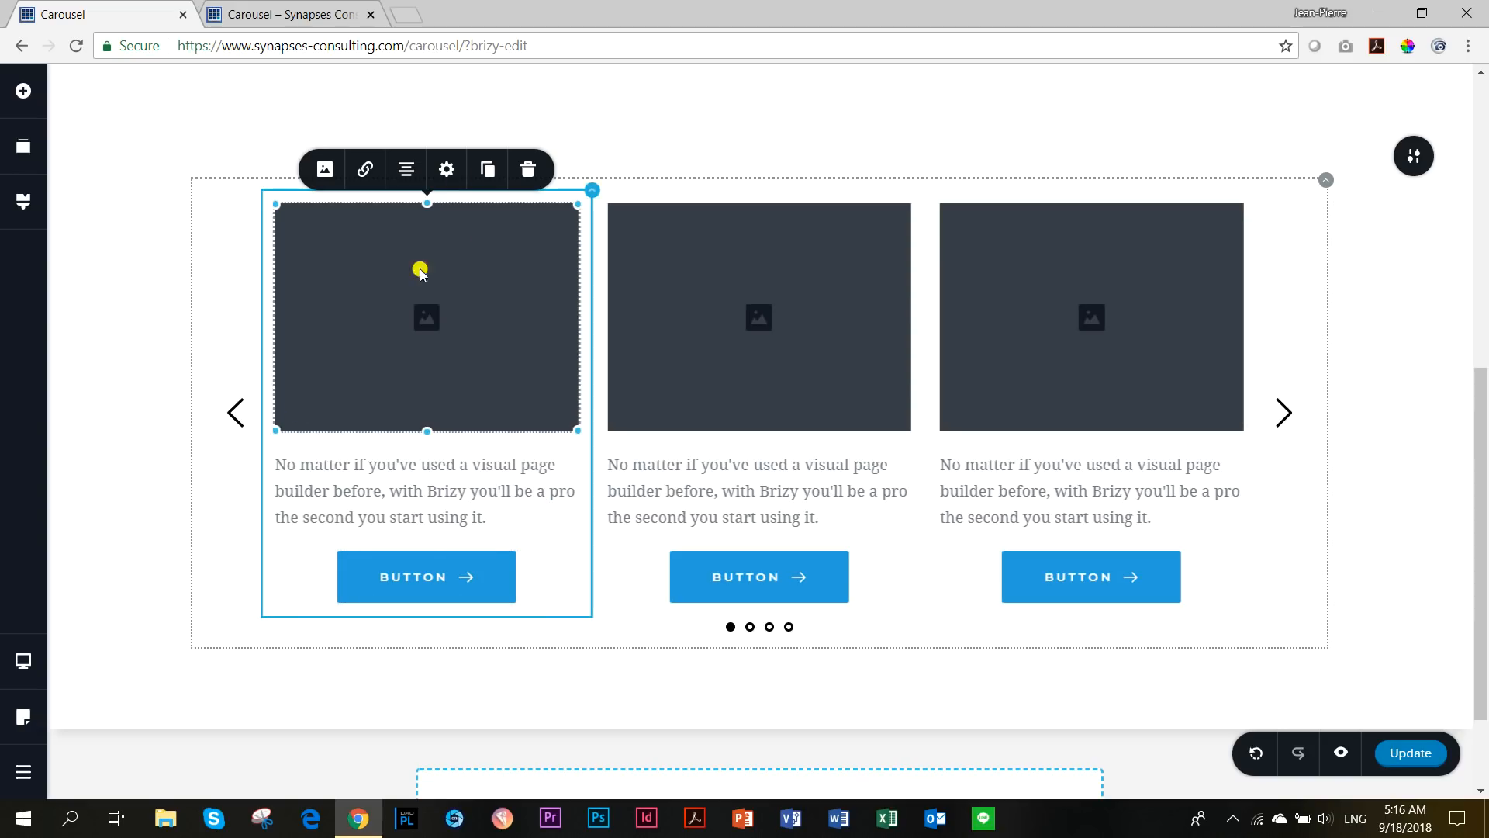
- Empty the new carousel's first slide by deleting its image placeholder, text and button
{"action": "left_click", "coordinate": [527, 180]}
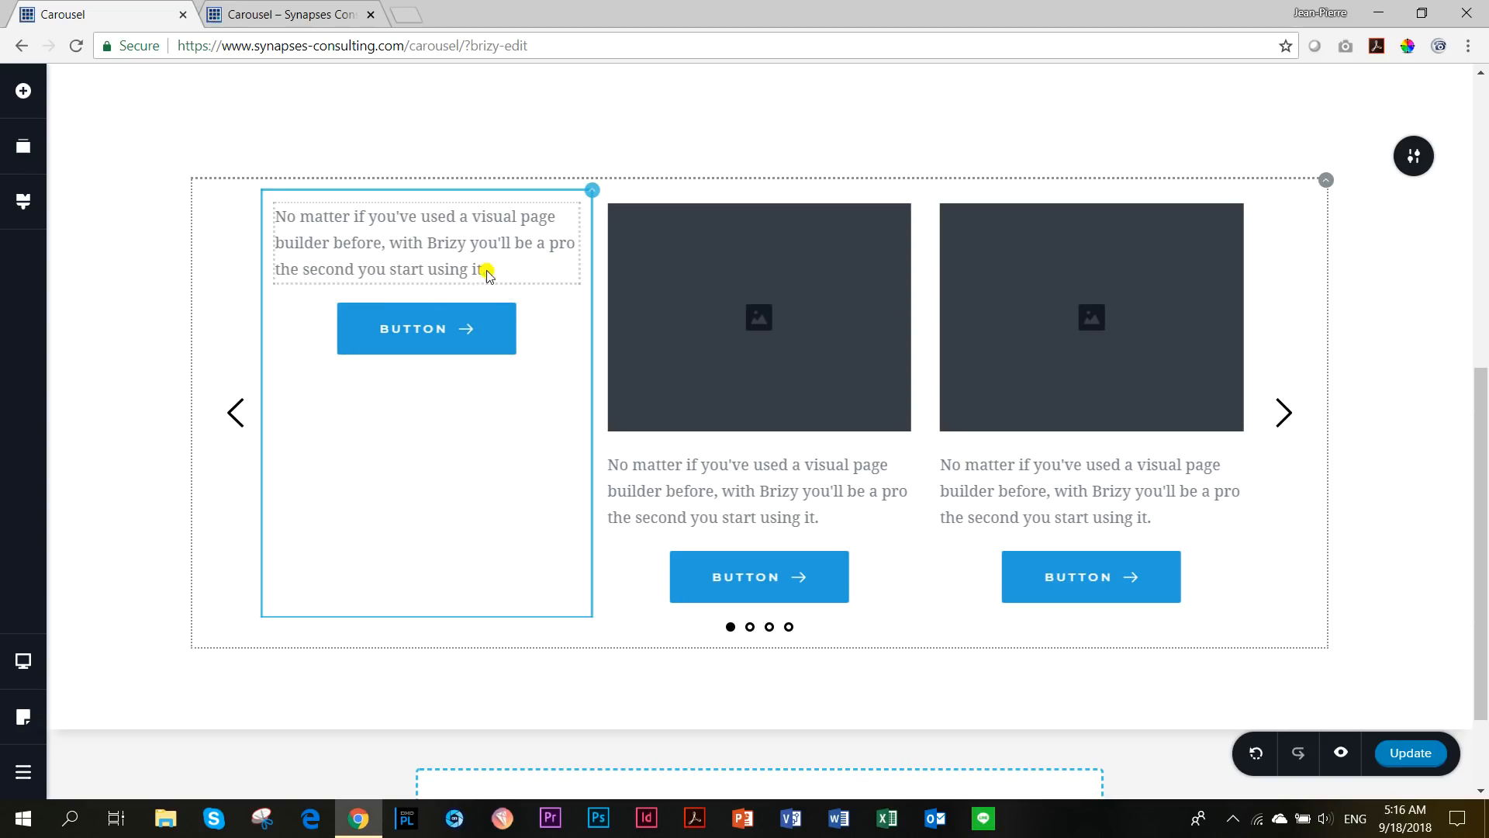
{"action": "left_click", "coordinate": [485, 232]}
{"action": "left_click", "coordinate": [608, 168]}
{"action": "left_click", "coordinate": [490, 227]}
{"action": "left_click", "coordinate": [572, 166]}
- Place a Video element in the emptied first slide of the new carousel and select it
{"action": "left_click", "coordinate": [23, 91]}
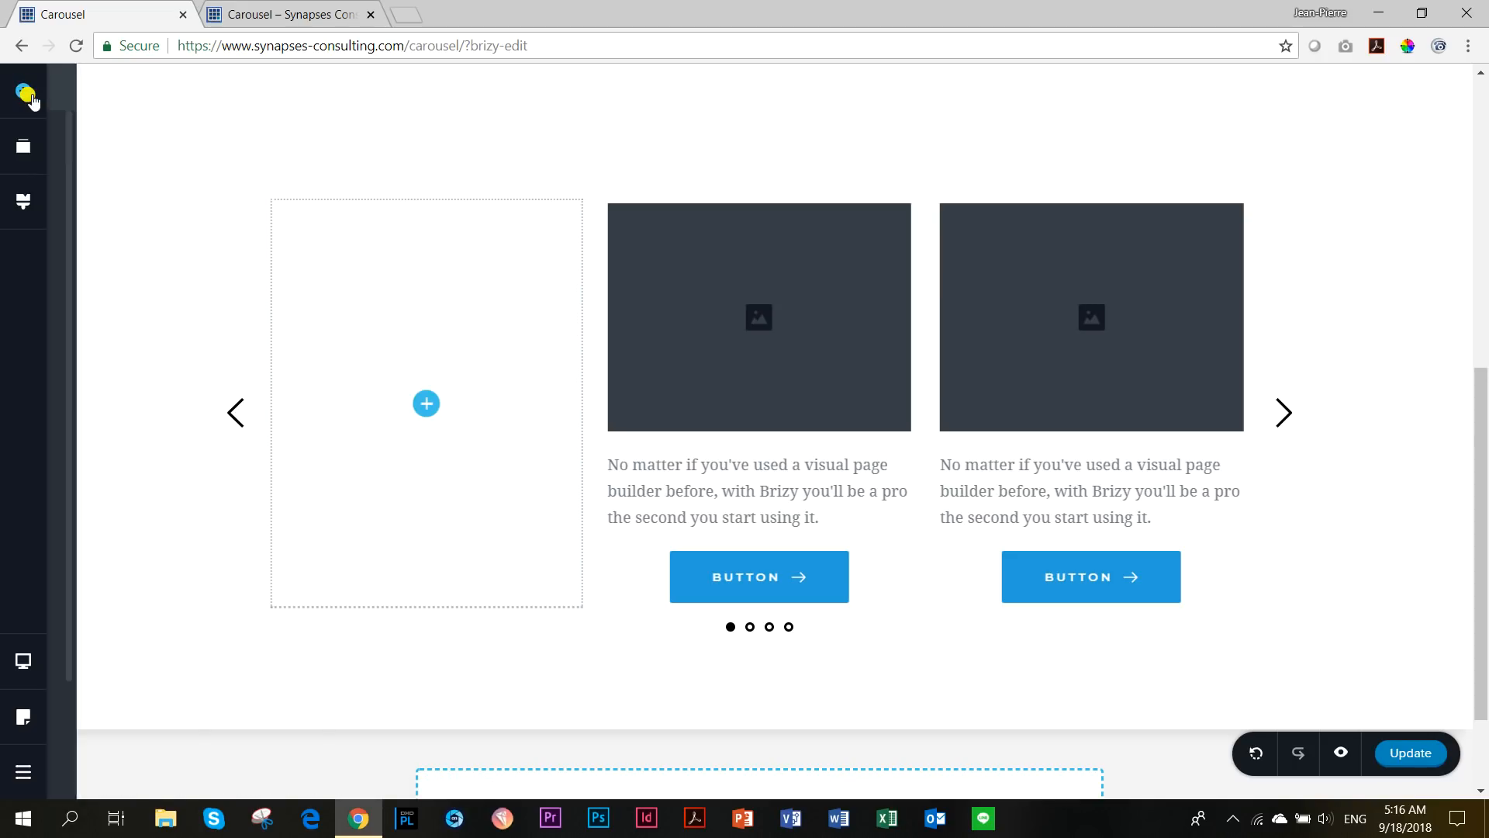
{"action": "left_click_drag", "start_coordinate": [176, 246], "coordinate": [429, 402]}
{"action": "left_click", "coordinate": [439, 281]}
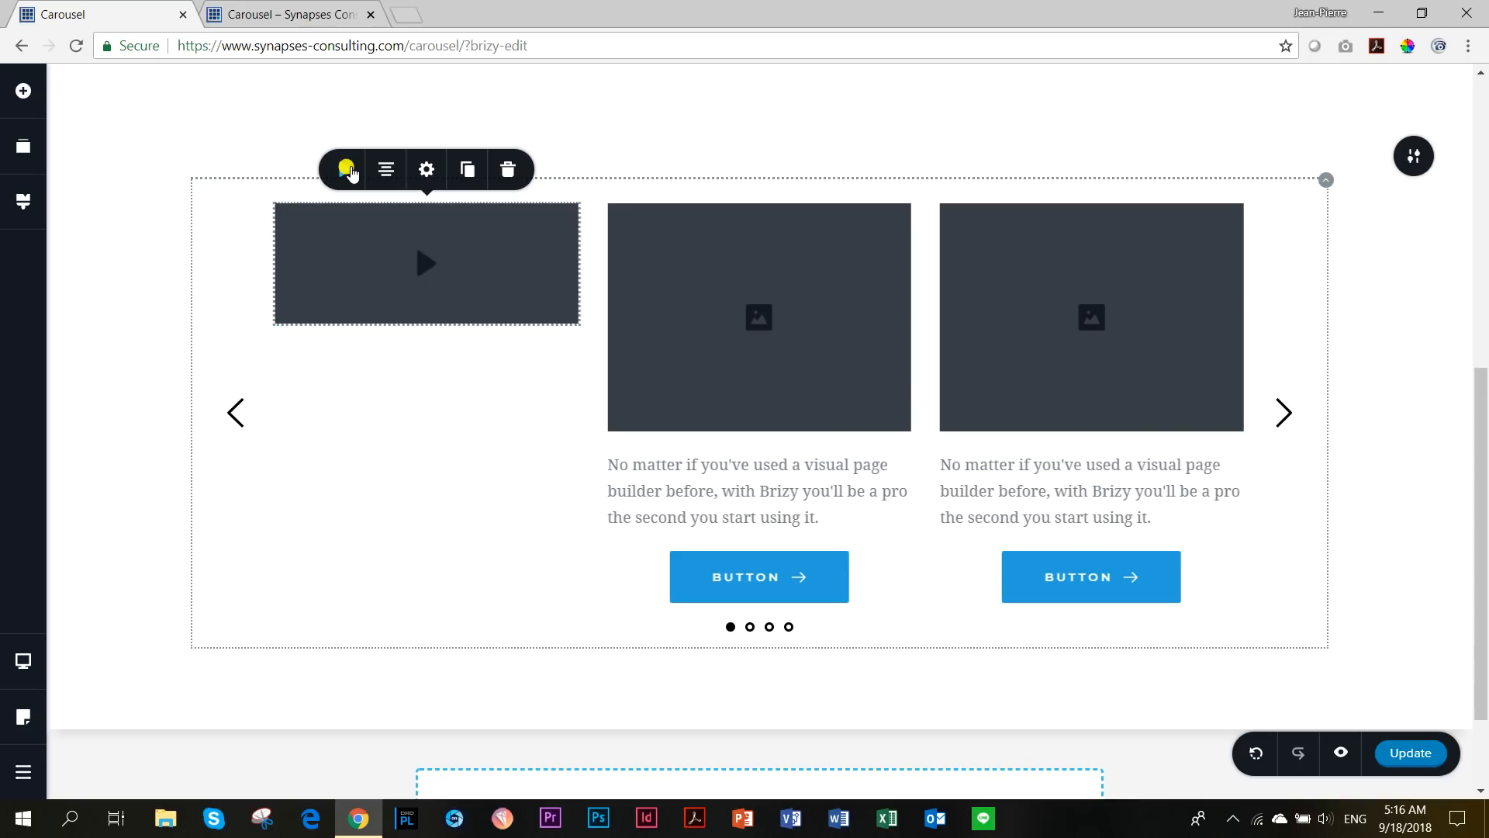
- Paste the copied YouTube link as the video element's source and toggle its player controls
{"action": "left_click", "coordinate": [348, 169]}
{"action": "left_click", "coordinate": [342, 260]}
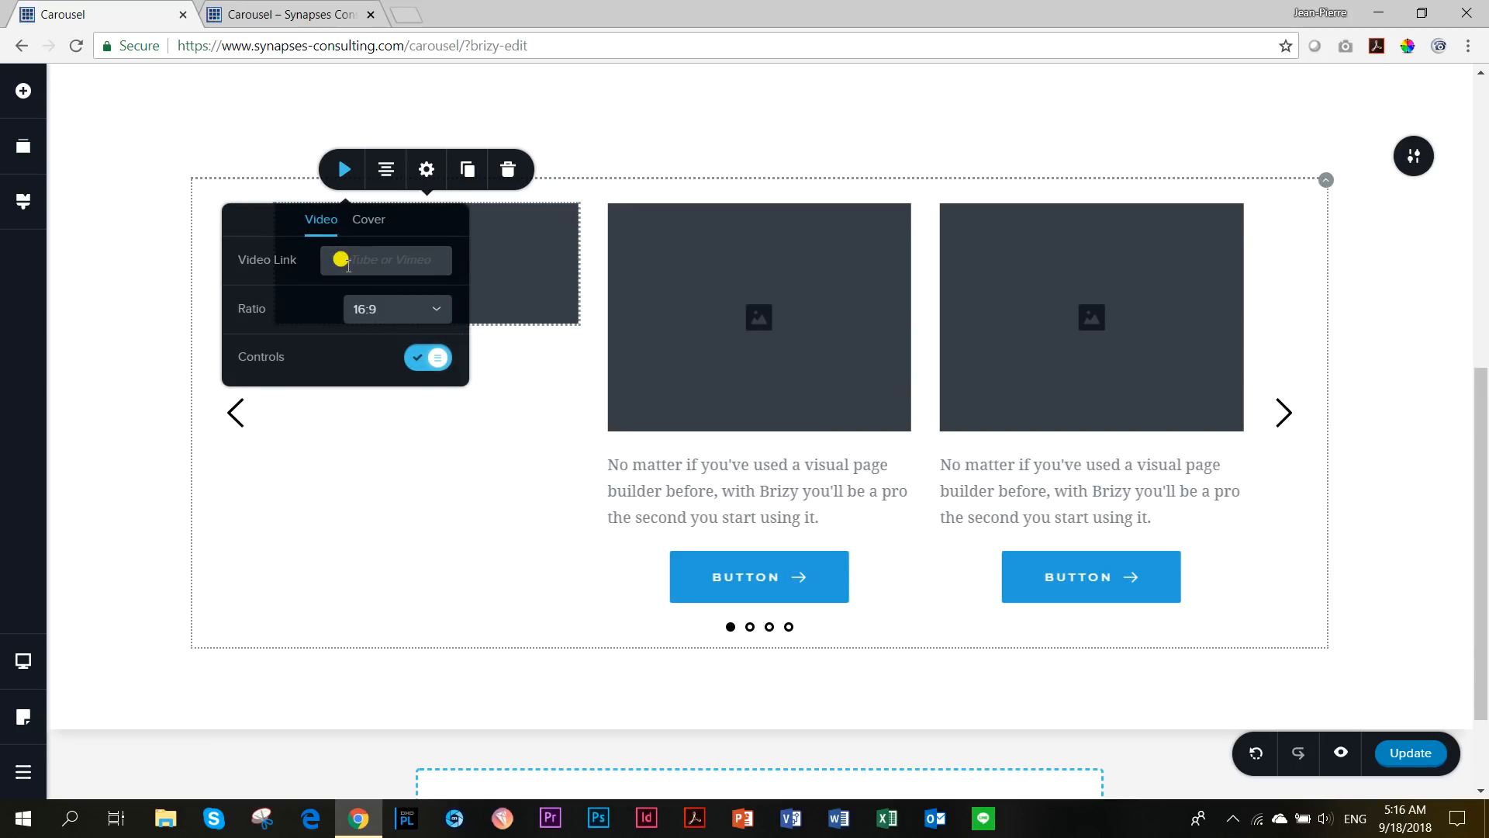
{"action": "key", "text": "ctrl+v"}
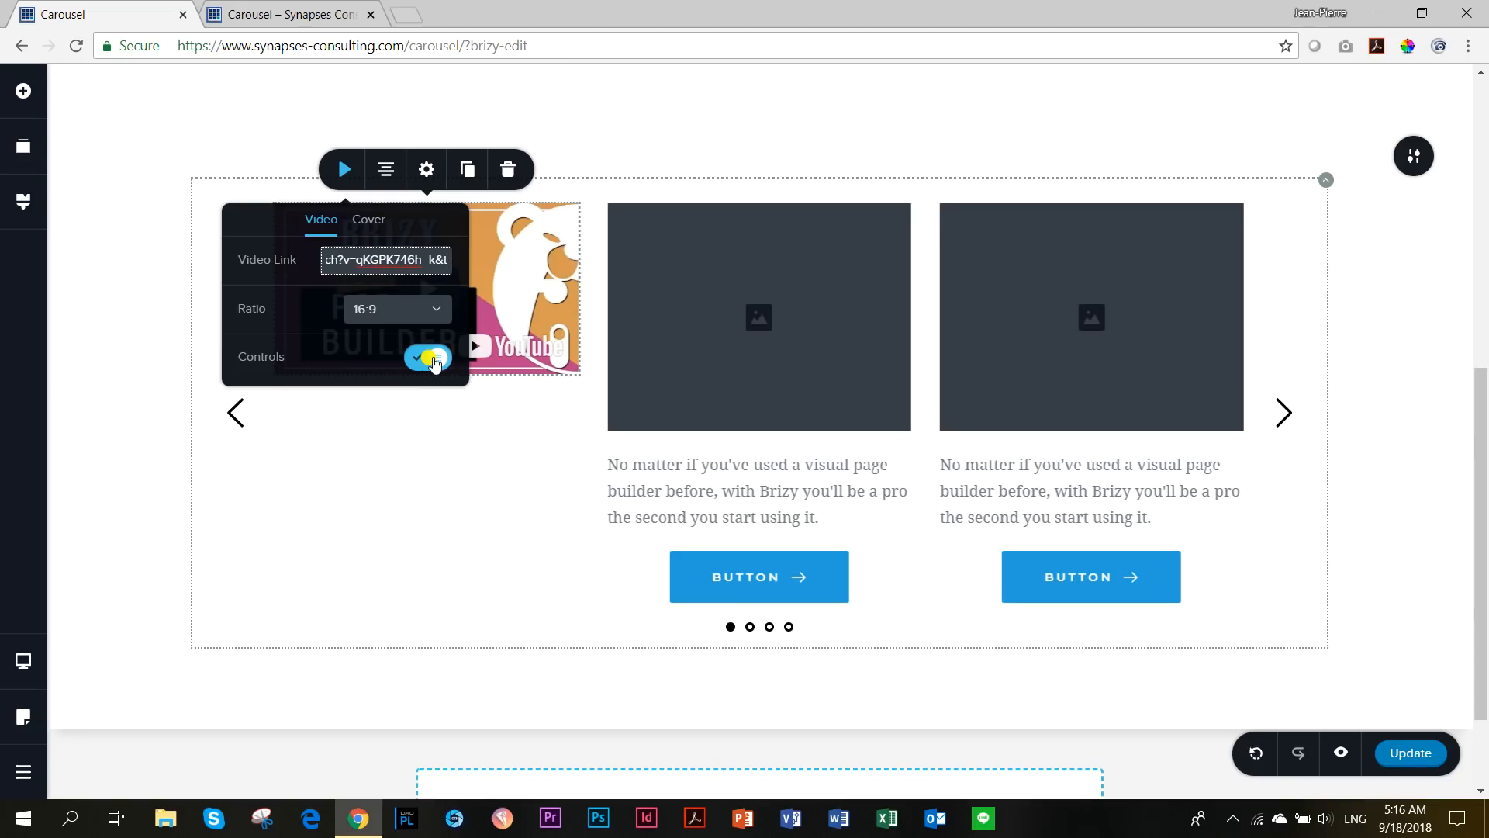
{"action": "left_click", "coordinate": [435, 358]}
{"action": "left_click", "coordinate": [424, 418]}
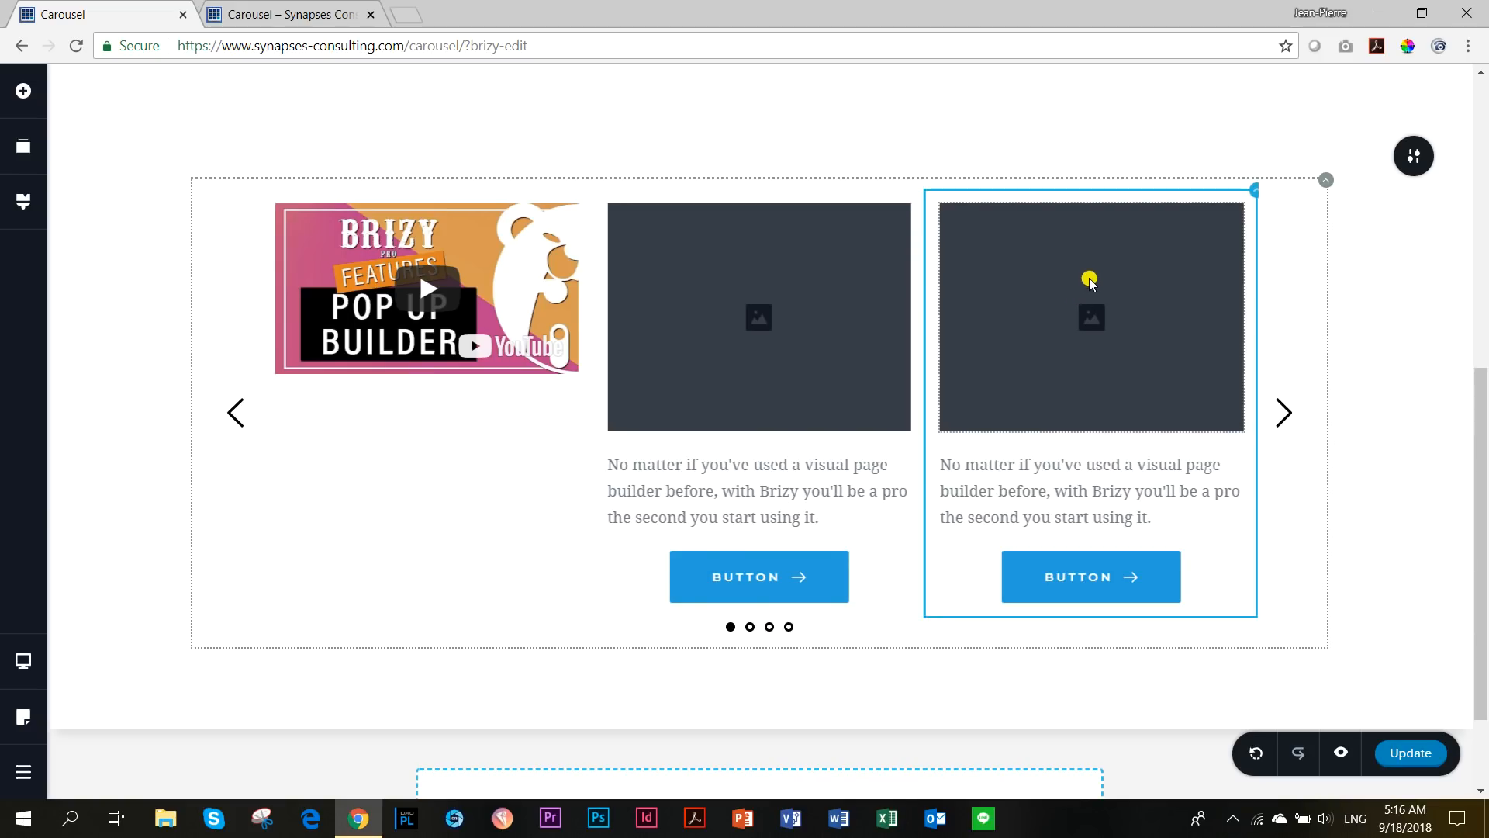
{"action": "mouse_move", "coordinate": [924, 190]}
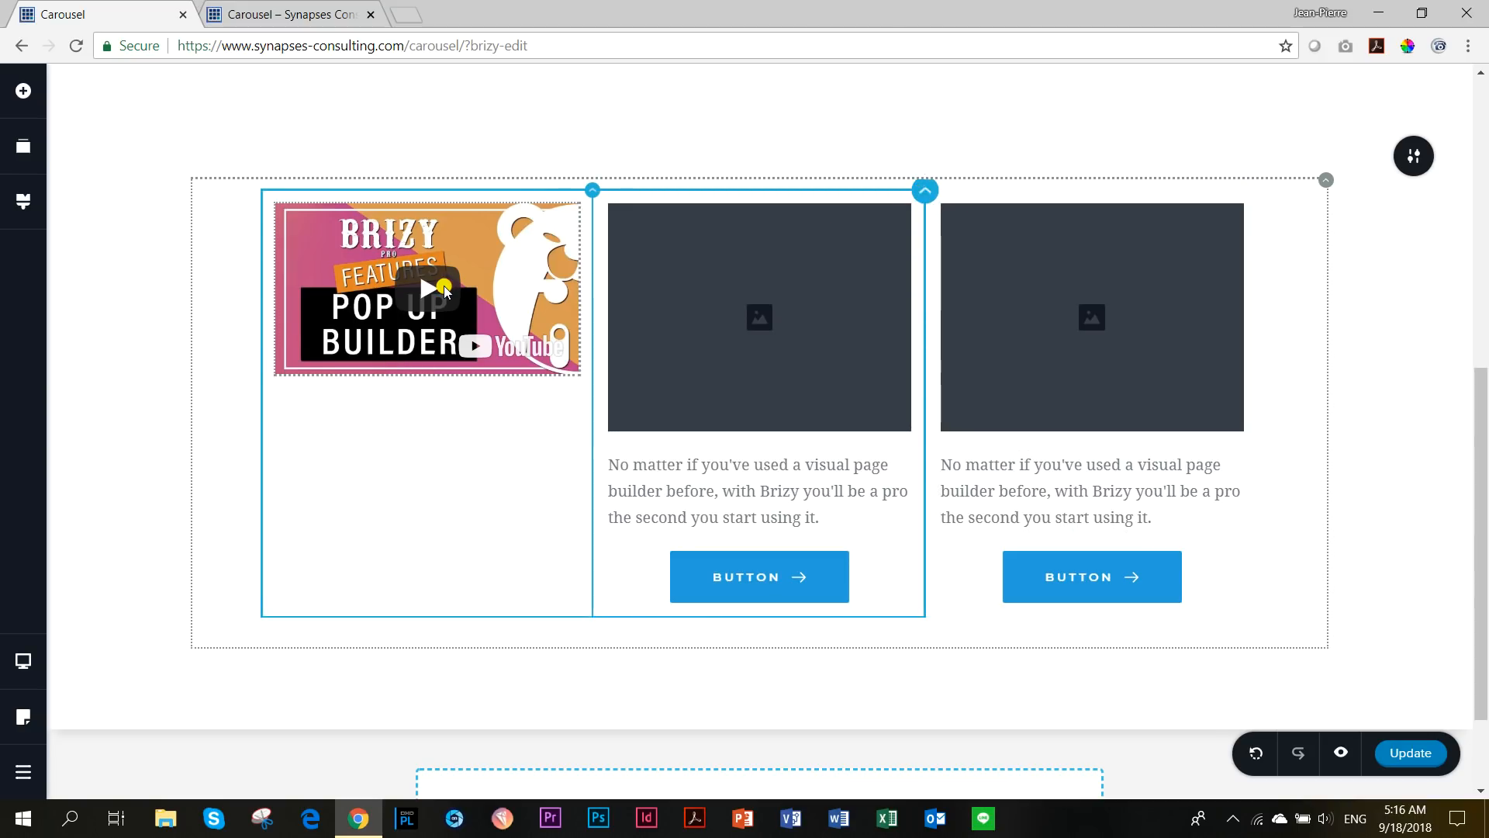
{"action": "left_click", "coordinate": [444, 287]}
{"action": "left_click", "coordinate": [465, 169]}
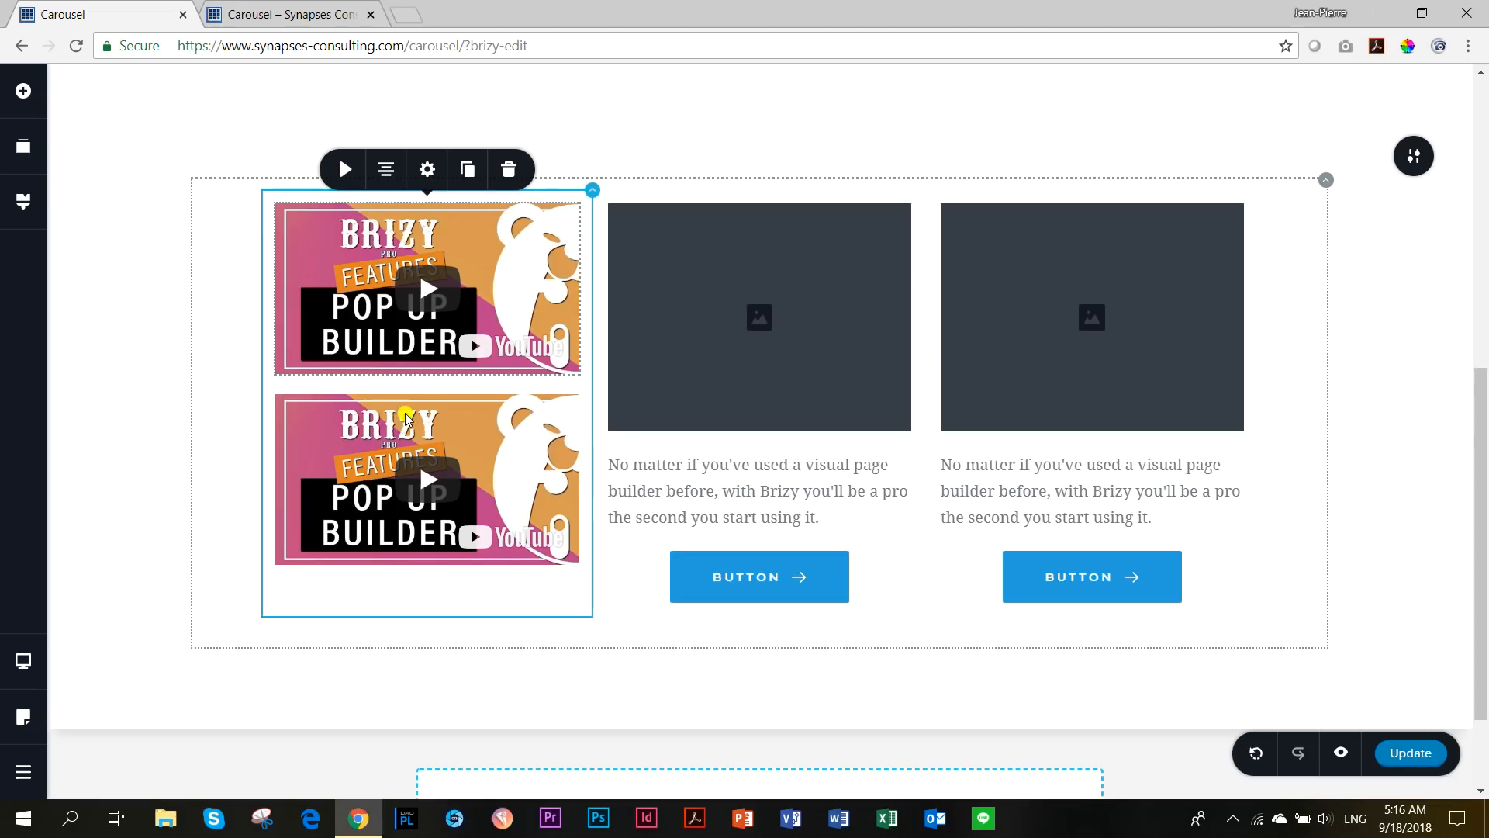
{"action": "key", "text": "ctrl+z"}
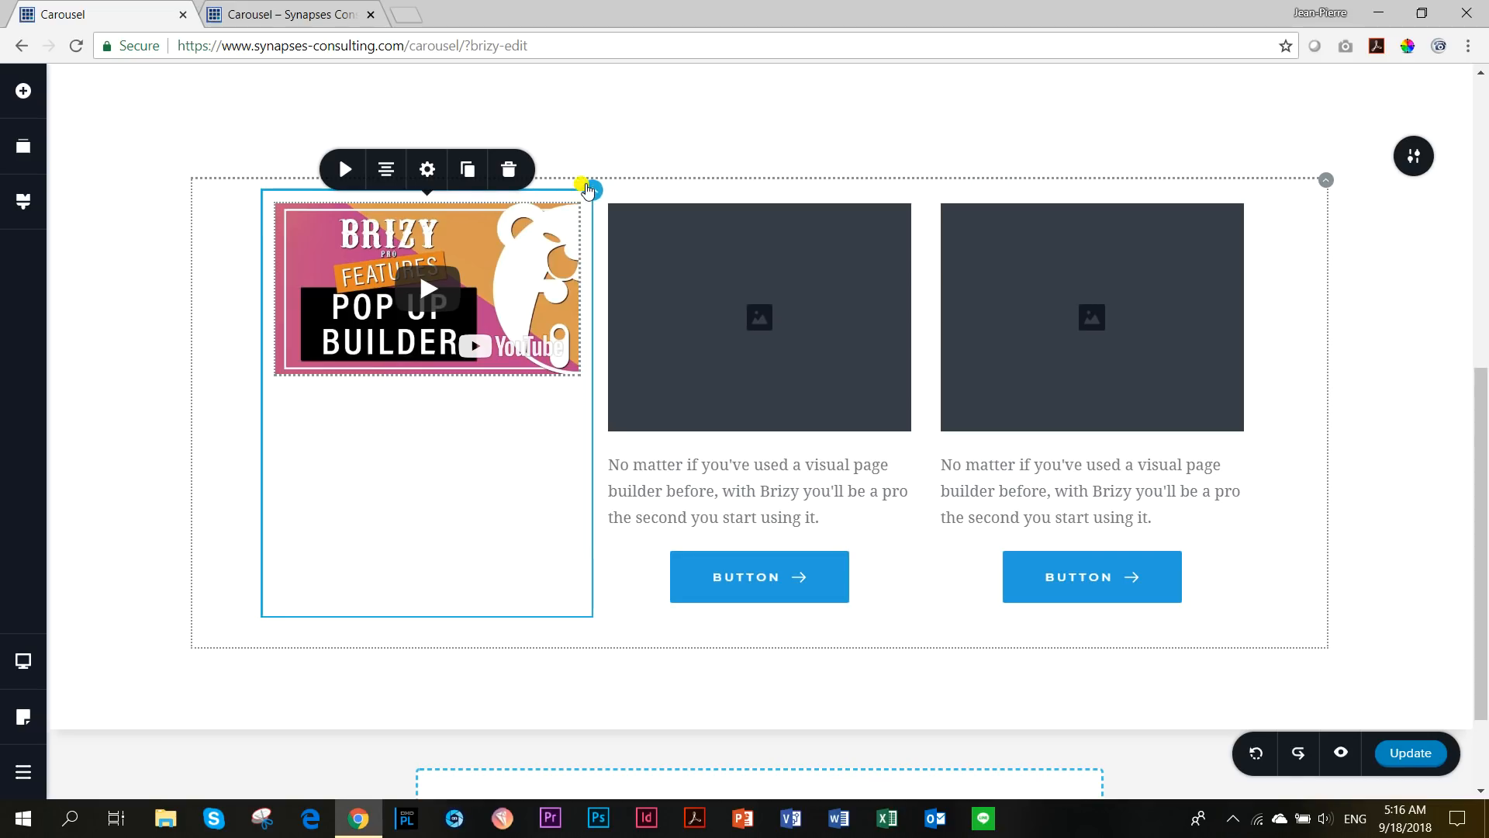
- Duplicate the second carousel's video slide three times
{"action": "left_click", "coordinate": [591, 191]}
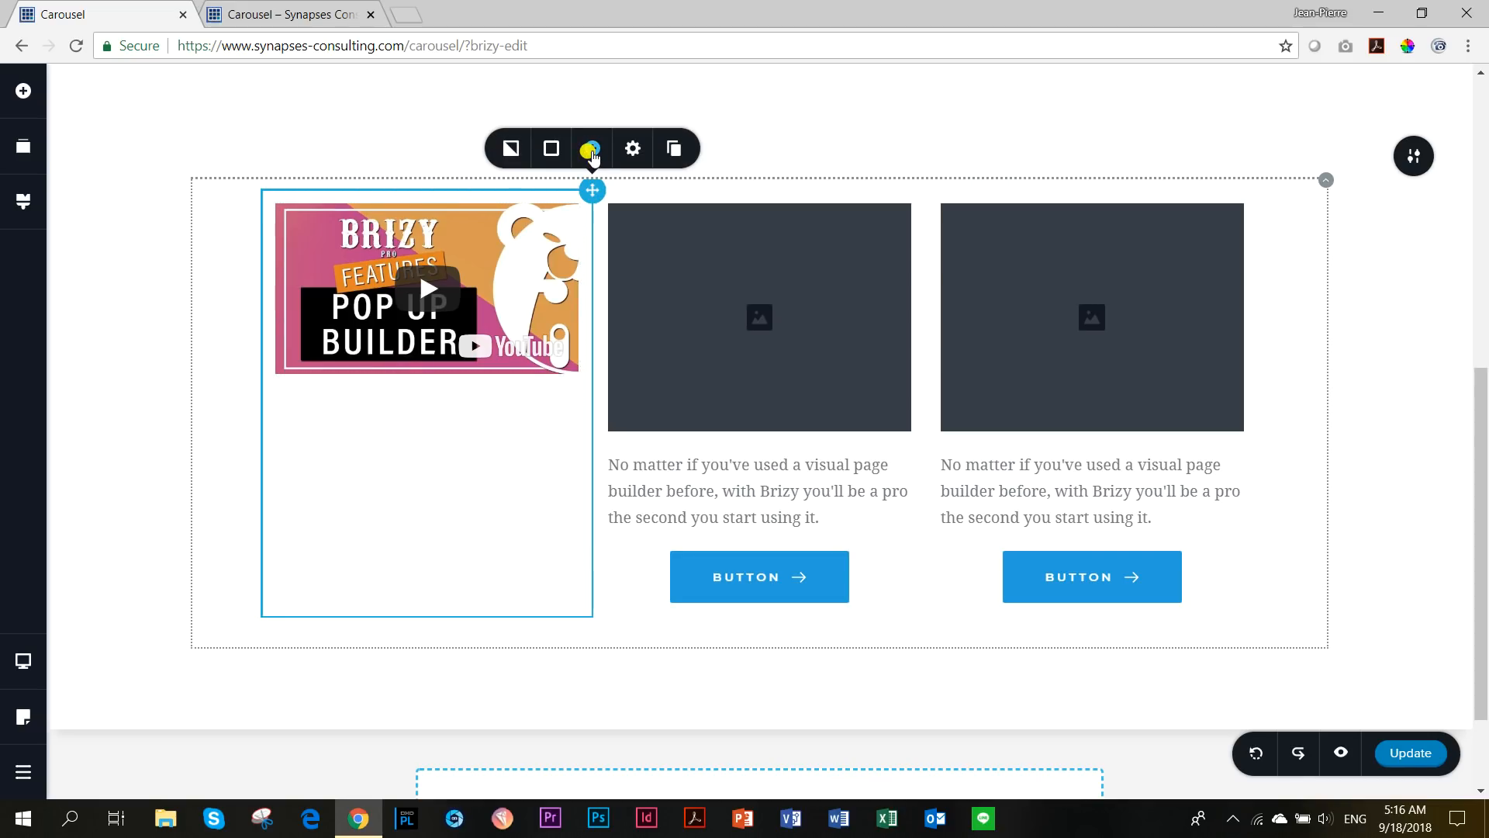
{"action": "left_click", "coordinate": [674, 150]}
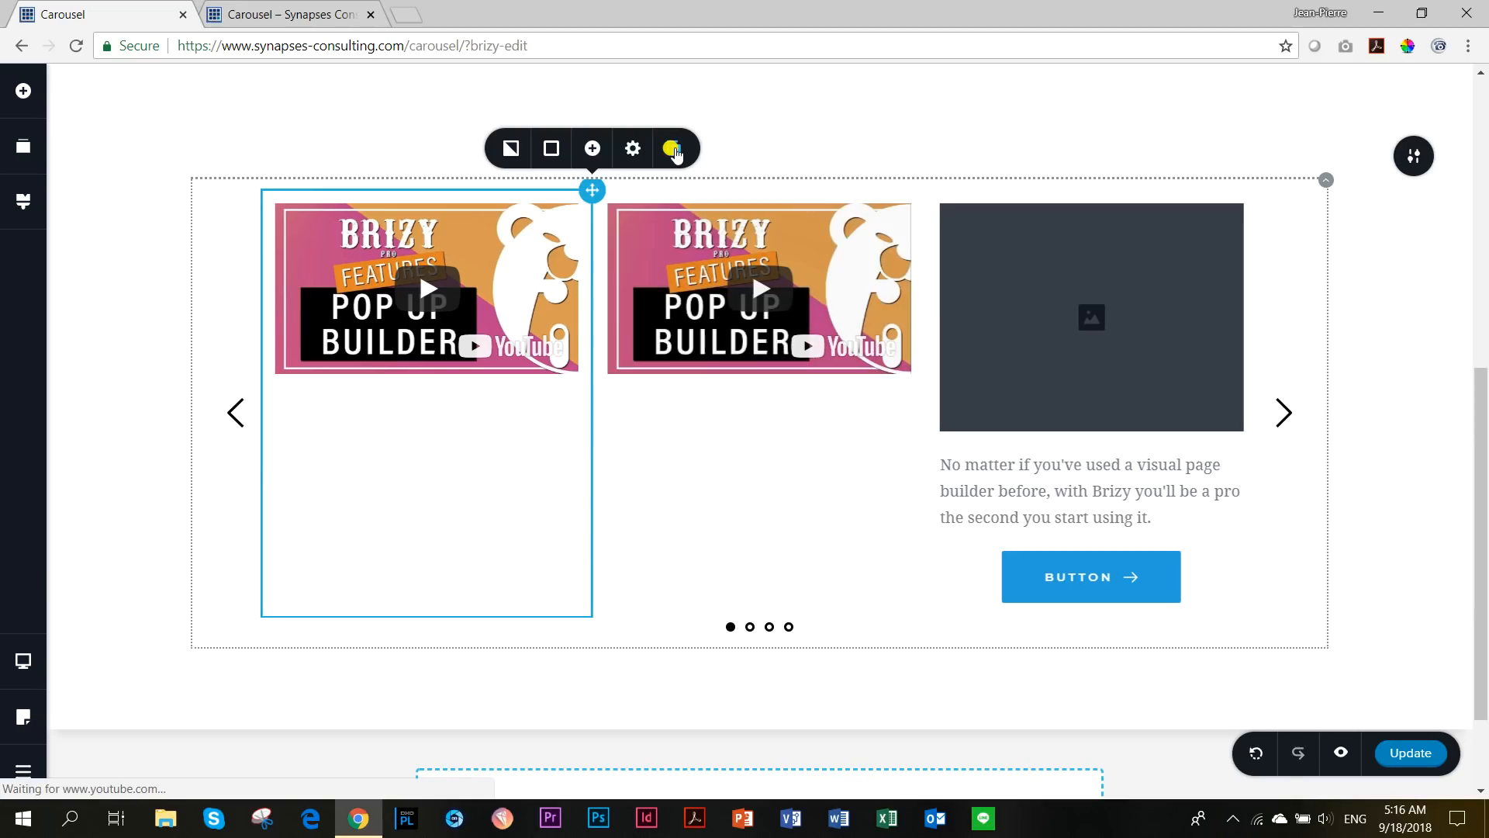
{"action": "left_click", "coordinate": [674, 151]}
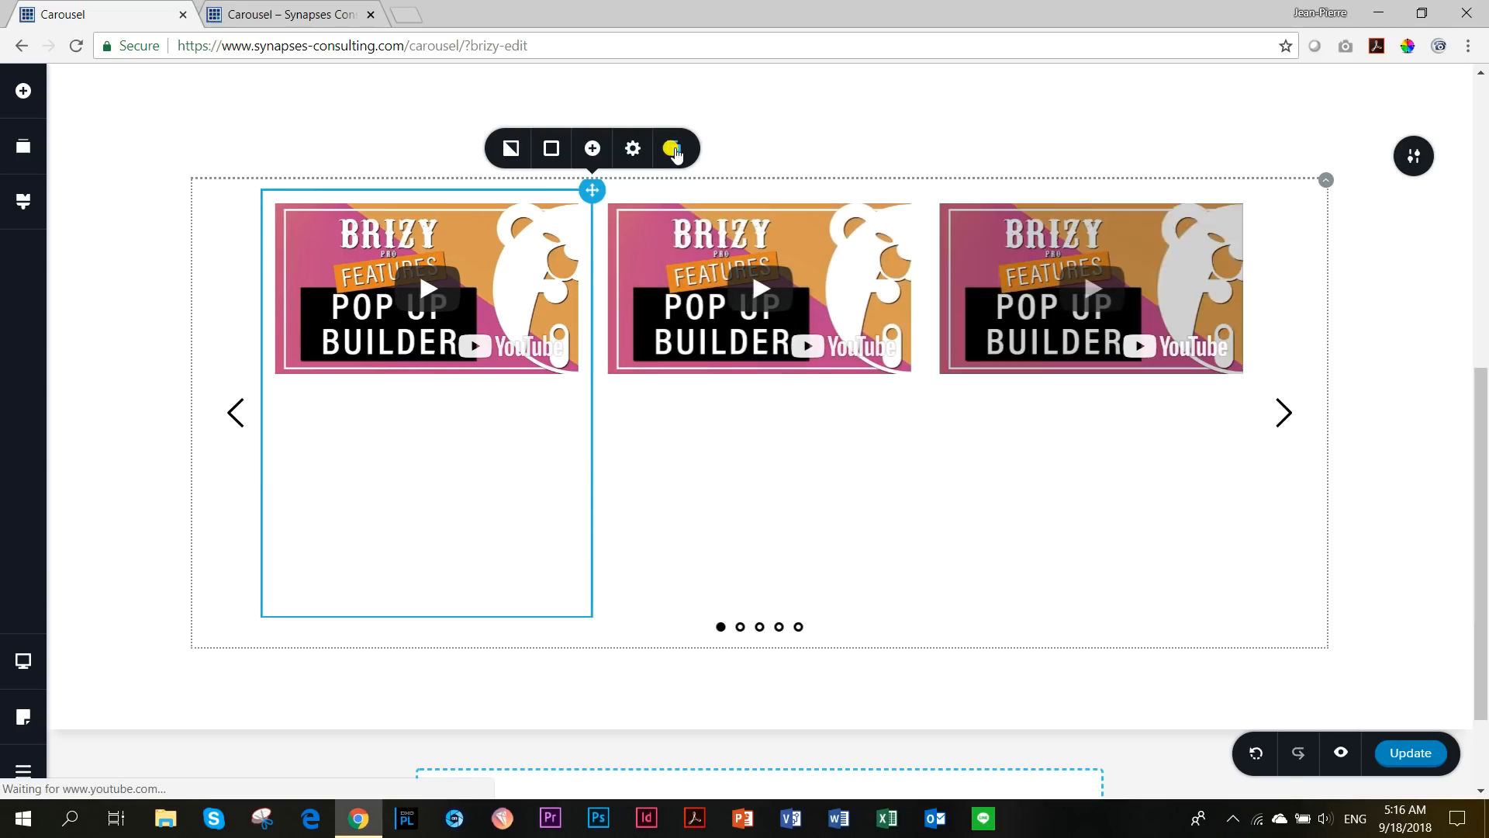
{"action": "left_click", "coordinate": [674, 151]}
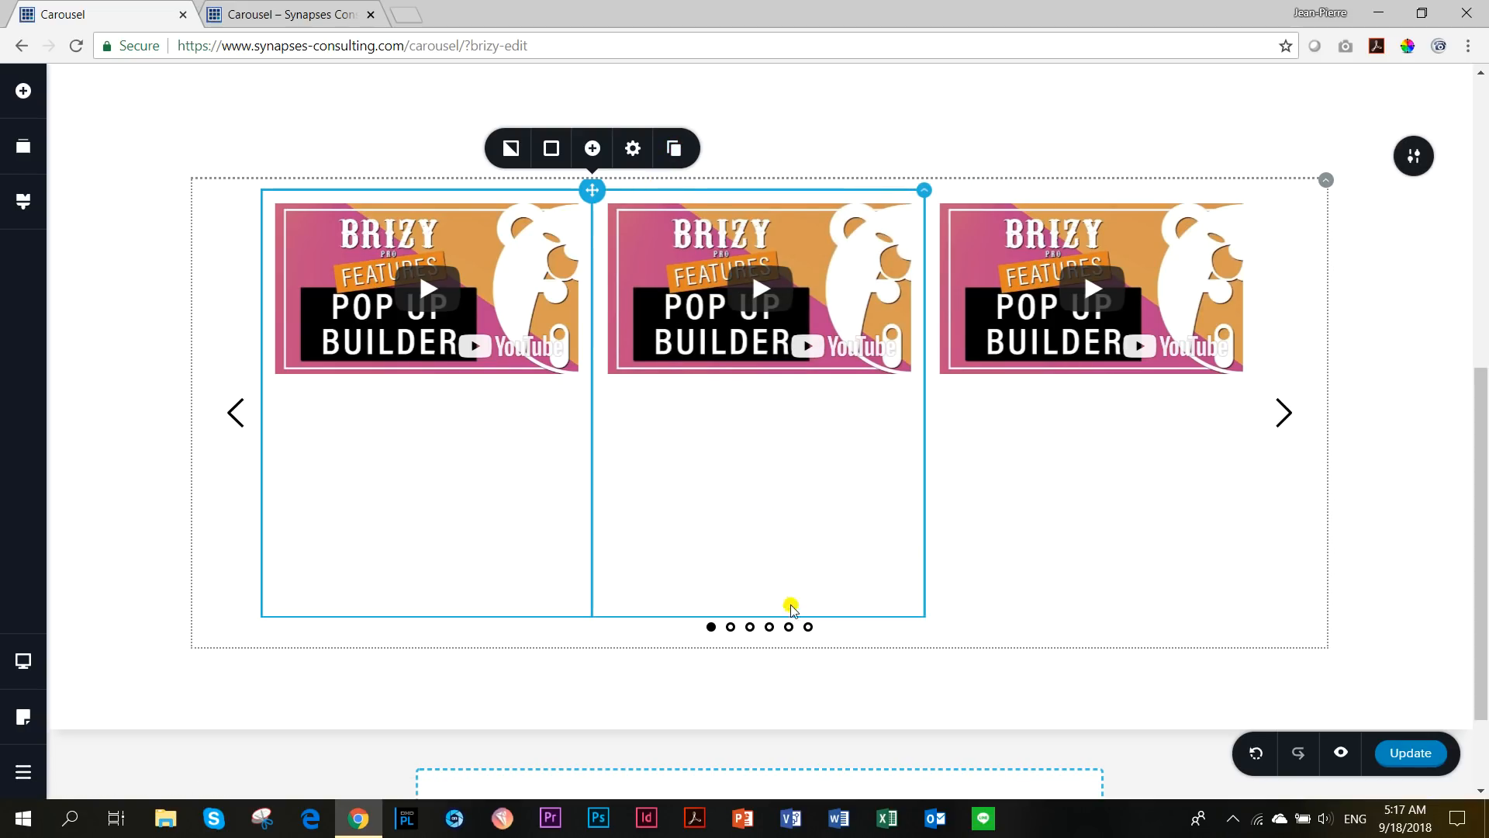
- Delete the two remaining placeholder slides from the second carousel, leaving only the video slides
{"action": "left_click", "coordinate": [789, 626]}
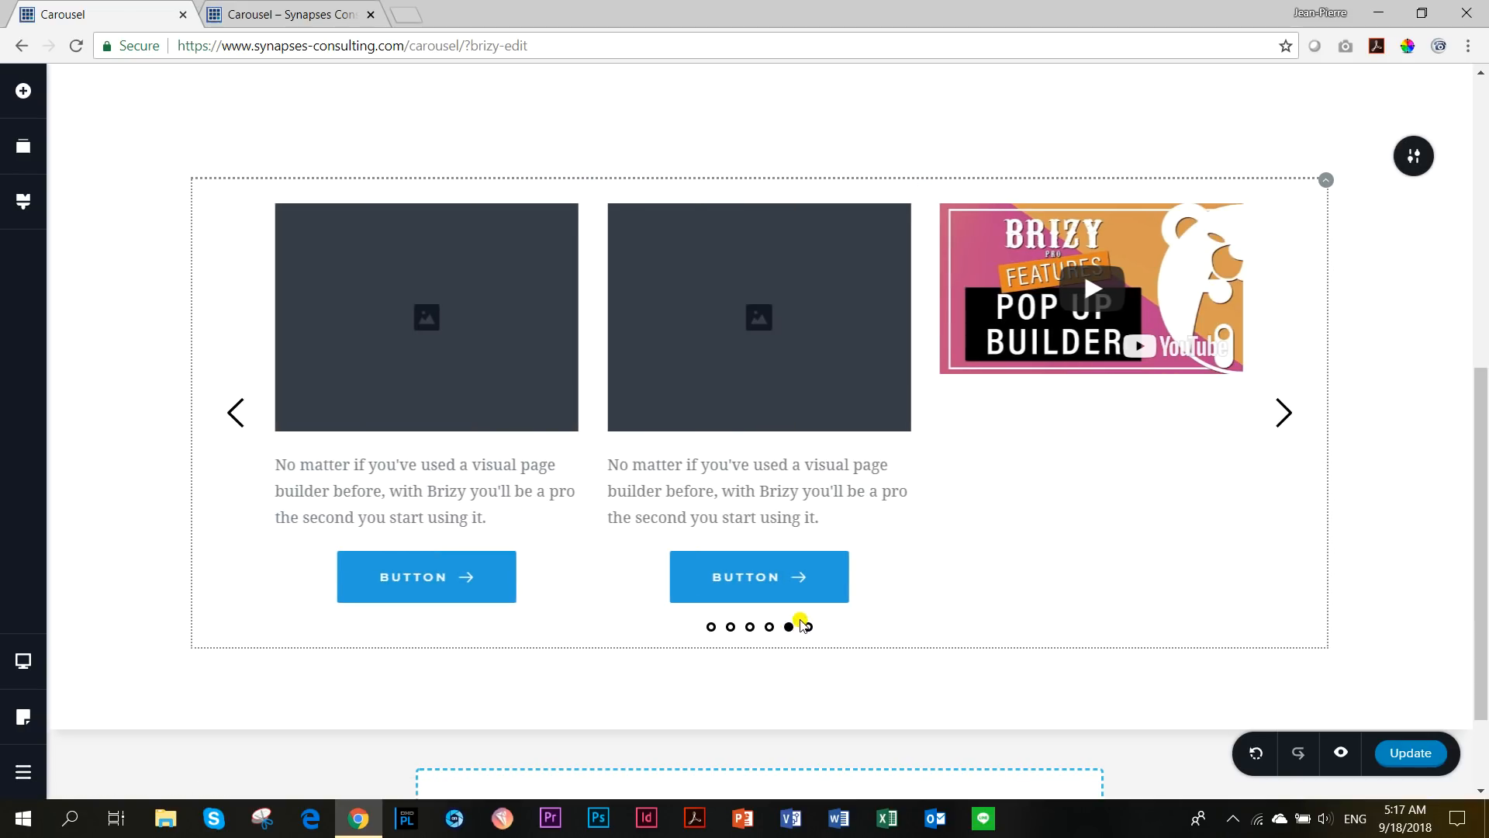
{"action": "left_click", "coordinate": [588, 190]}
{"action": "left_click", "coordinate": [690, 147]}
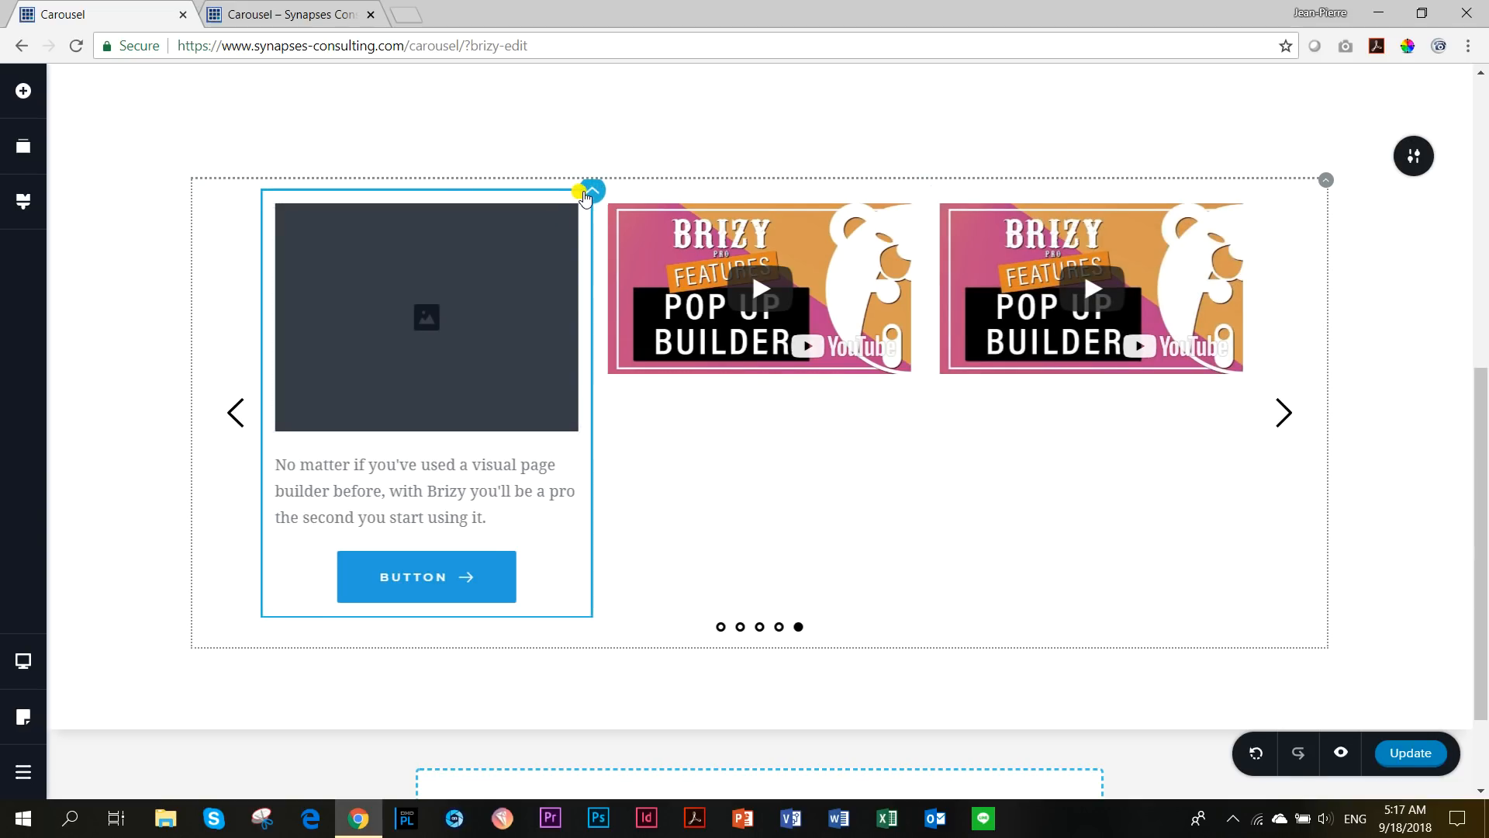
{"action": "left_click", "coordinate": [587, 193]}
{"action": "left_click", "coordinate": [691, 147]}
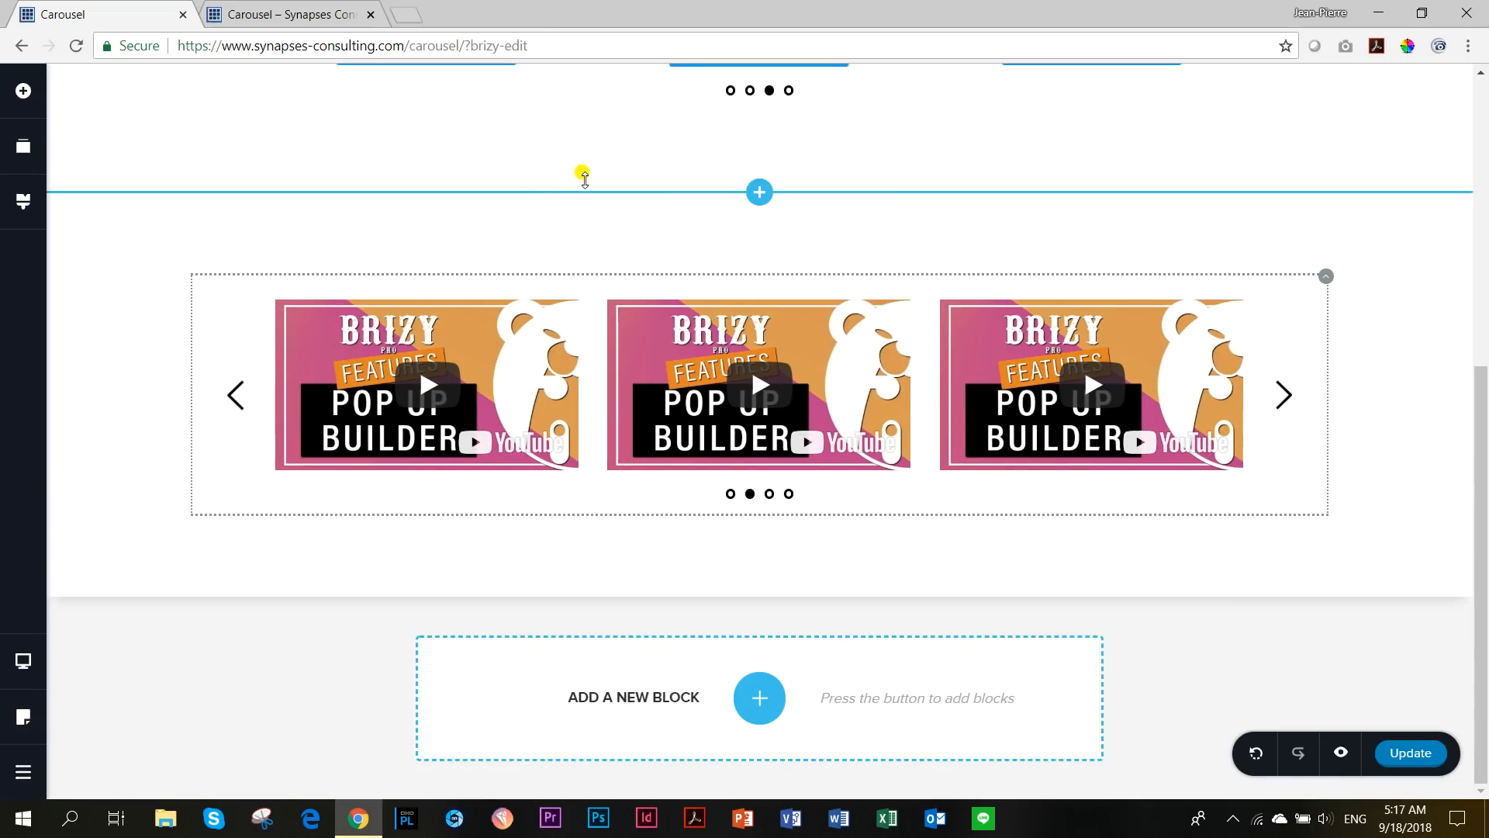
- Cycle through the video slides and set the first displayed video's margin to 0 px on all sides
{"action": "left_click", "coordinate": [1282, 394]}
{"action": "left_click", "coordinate": [1281, 395]}
{"action": "left_click", "coordinate": [1282, 396]}
{"action": "left_click", "coordinate": [1283, 398]}
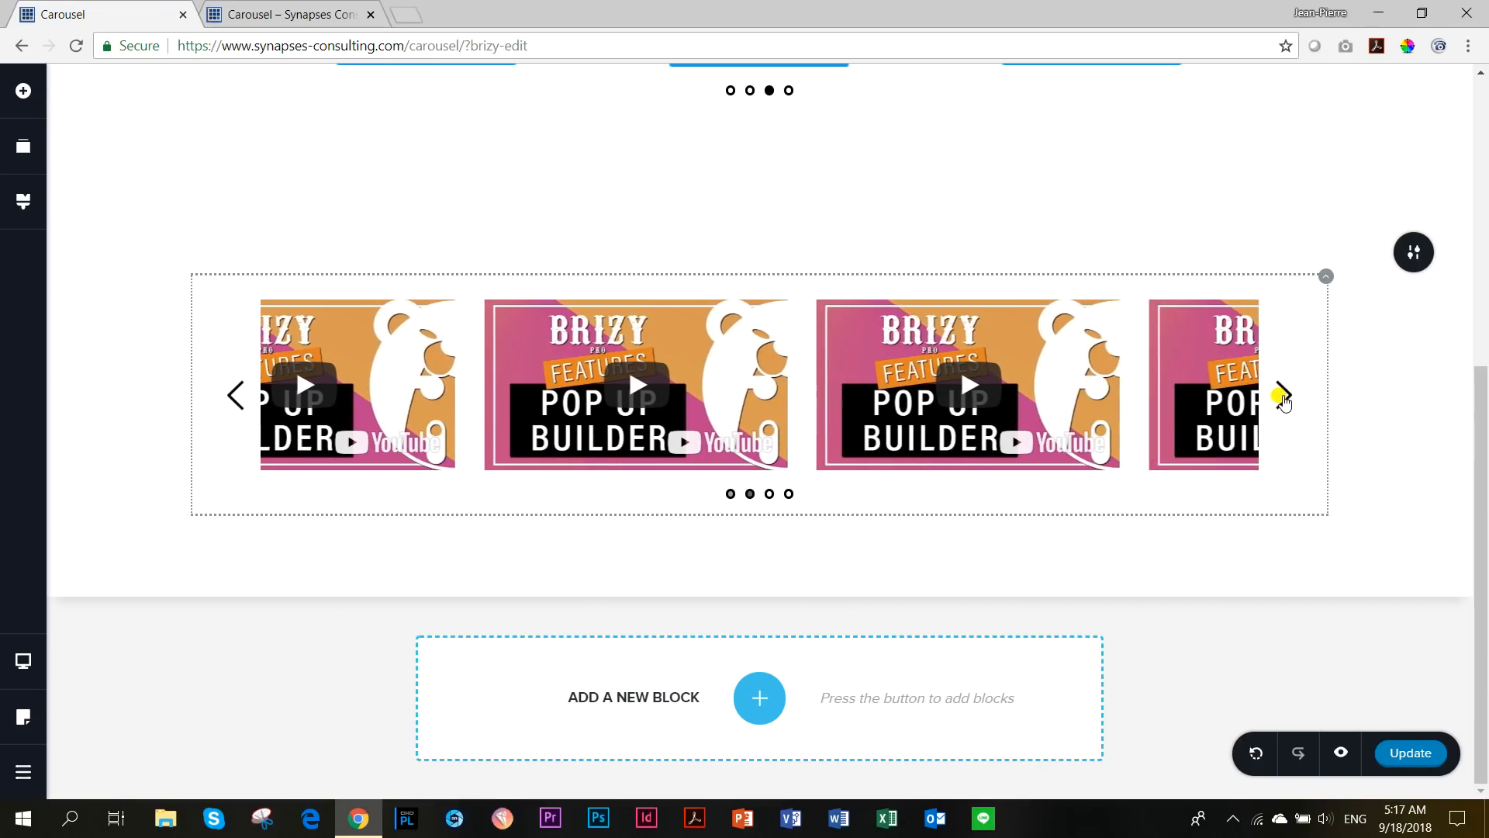
{"action": "left_click", "coordinate": [1282, 395]}
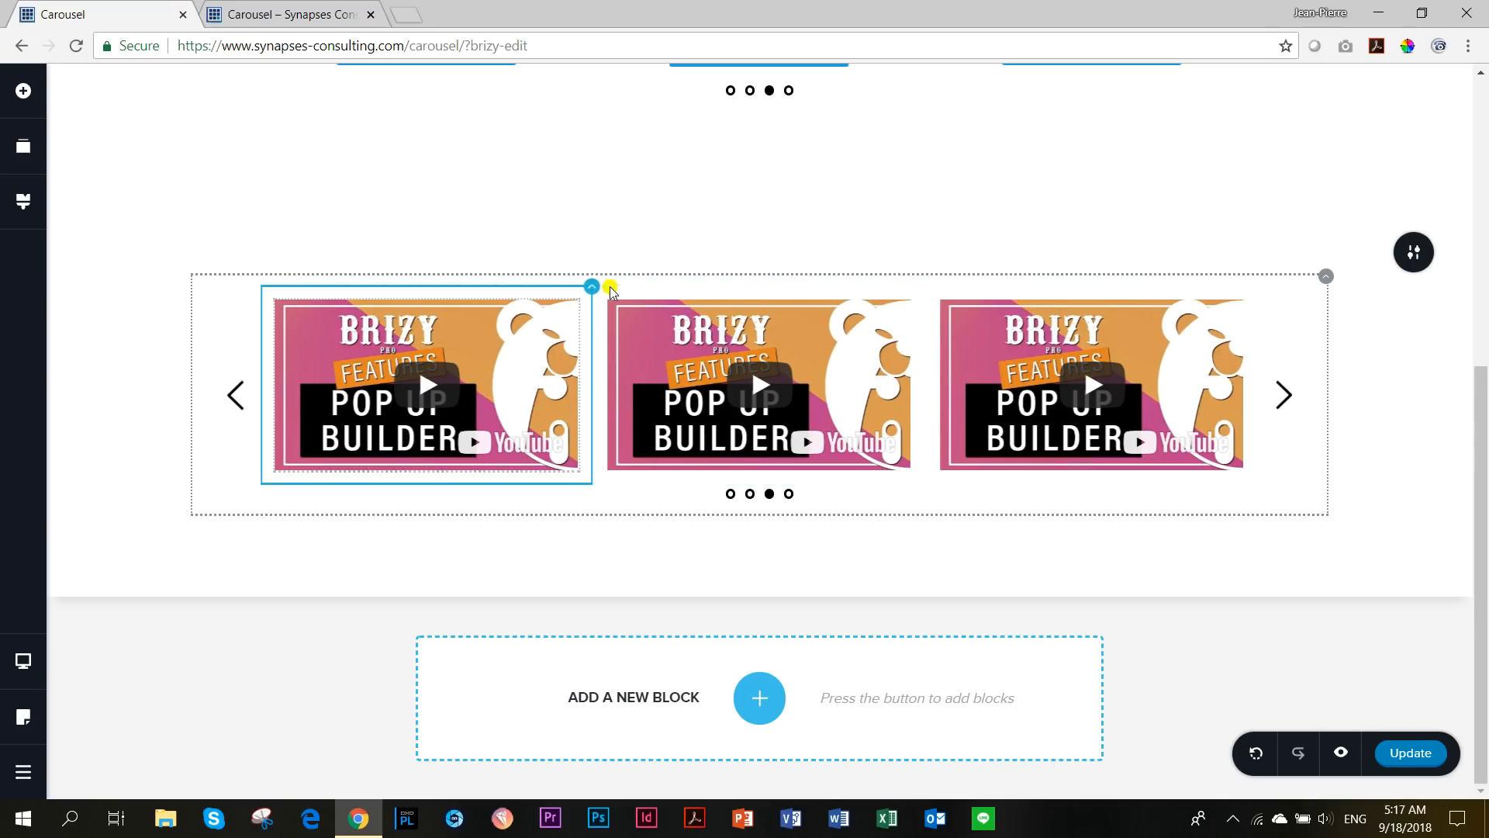
{"action": "left_click", "coordinate": [548, 328]}
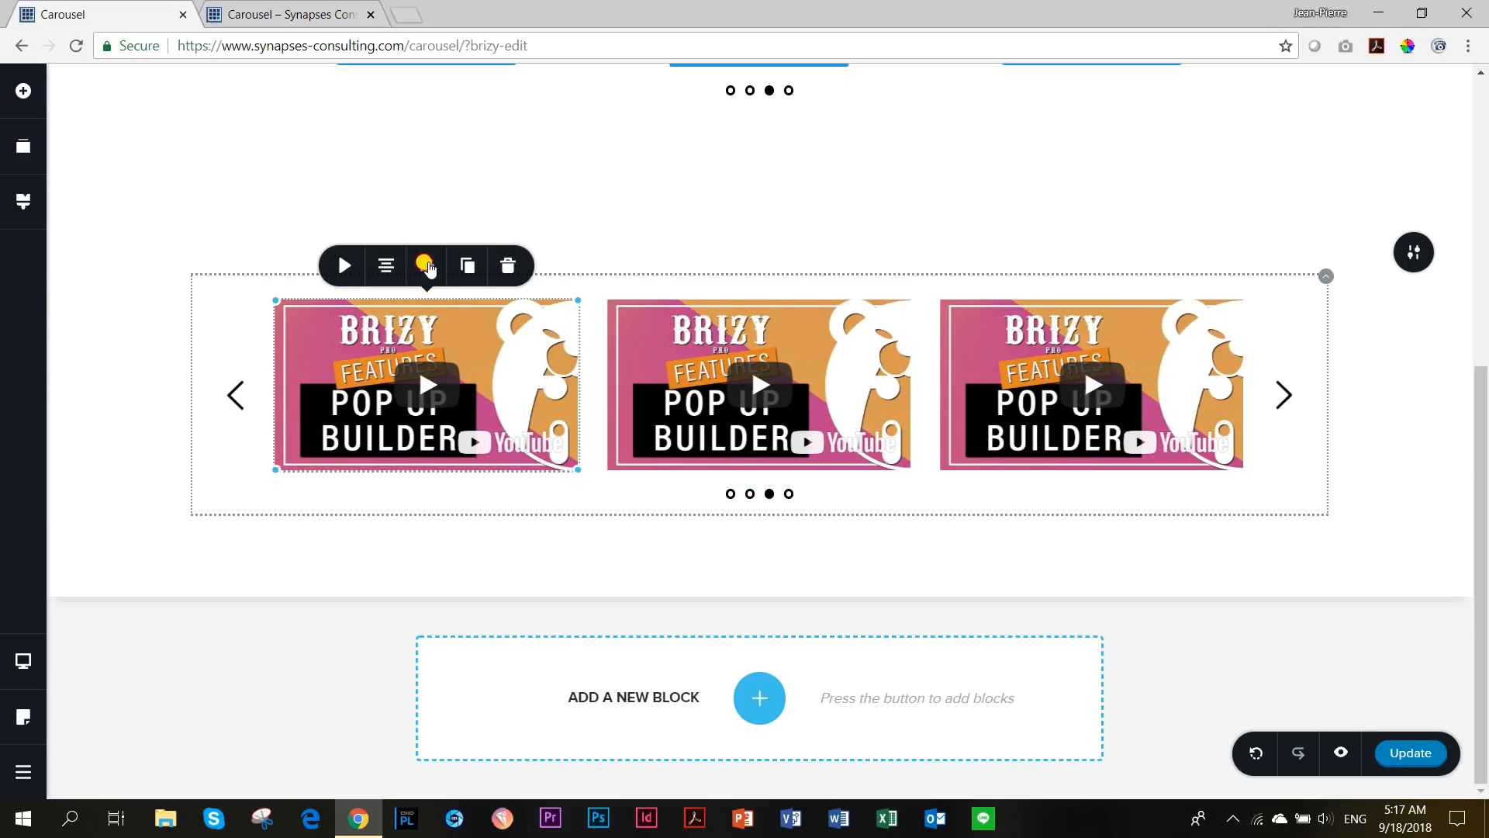
{"action": "left_click", "coordinate": [425, 265]}
{"action": "left_click", "coordinate": [392, 205]}
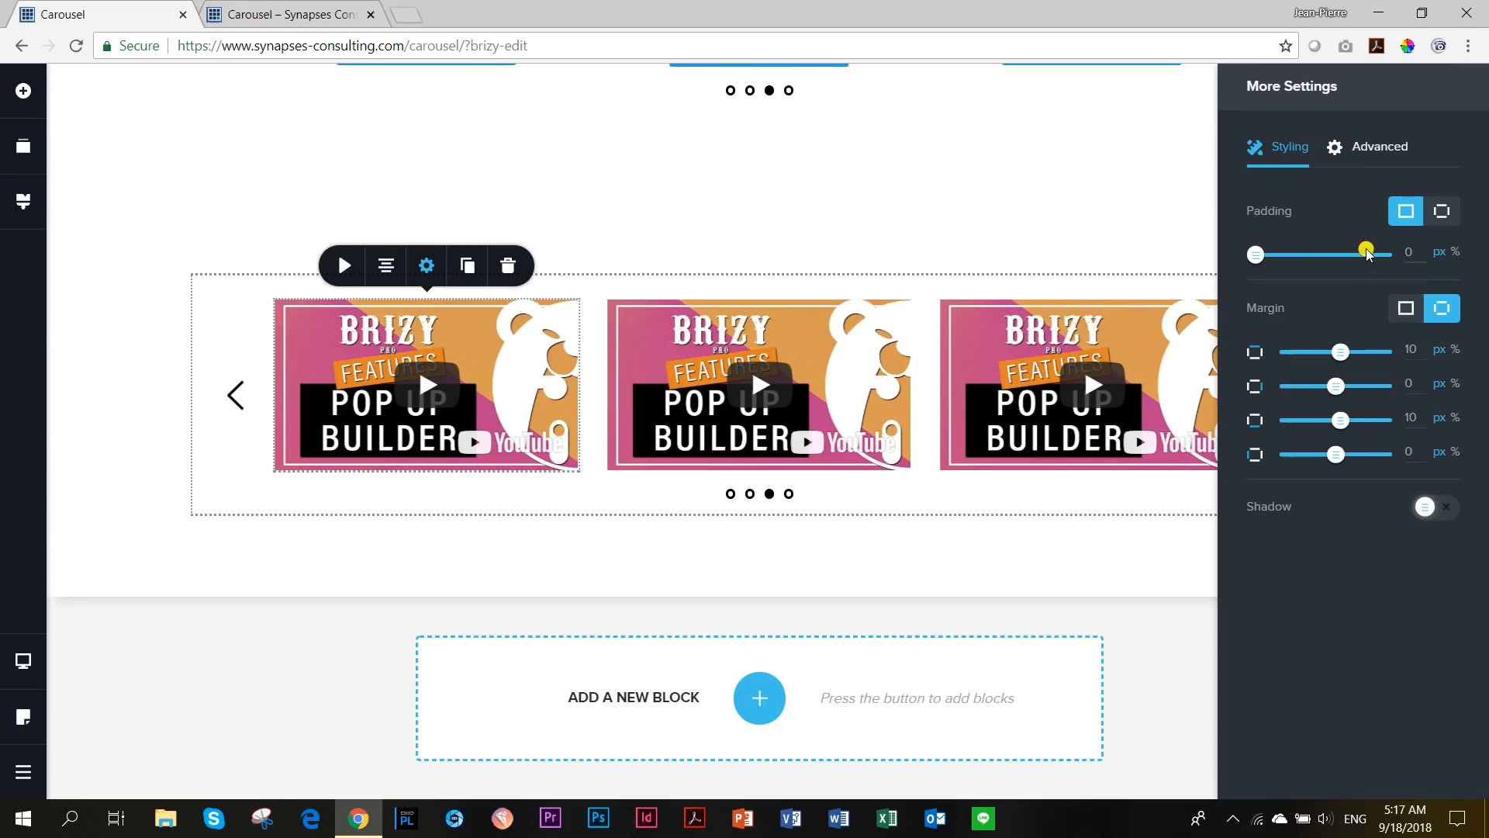
{"action": "left_click", "coordinate": [1408, 309]}
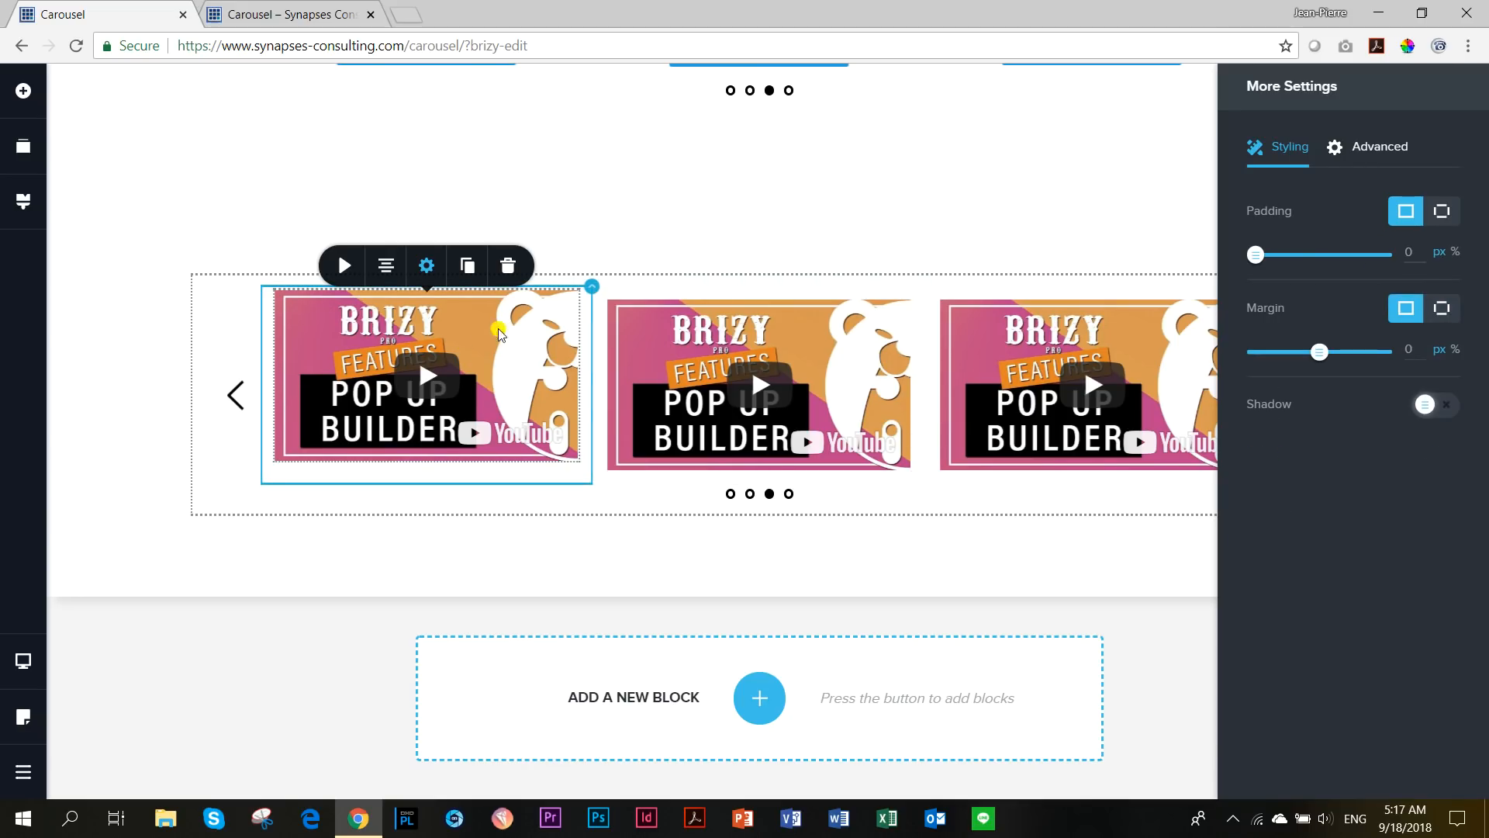
- Set the padding of the slide column holding that video to 0 px on all sides
{"action": "left_click", "coordinate": [593, 288]}
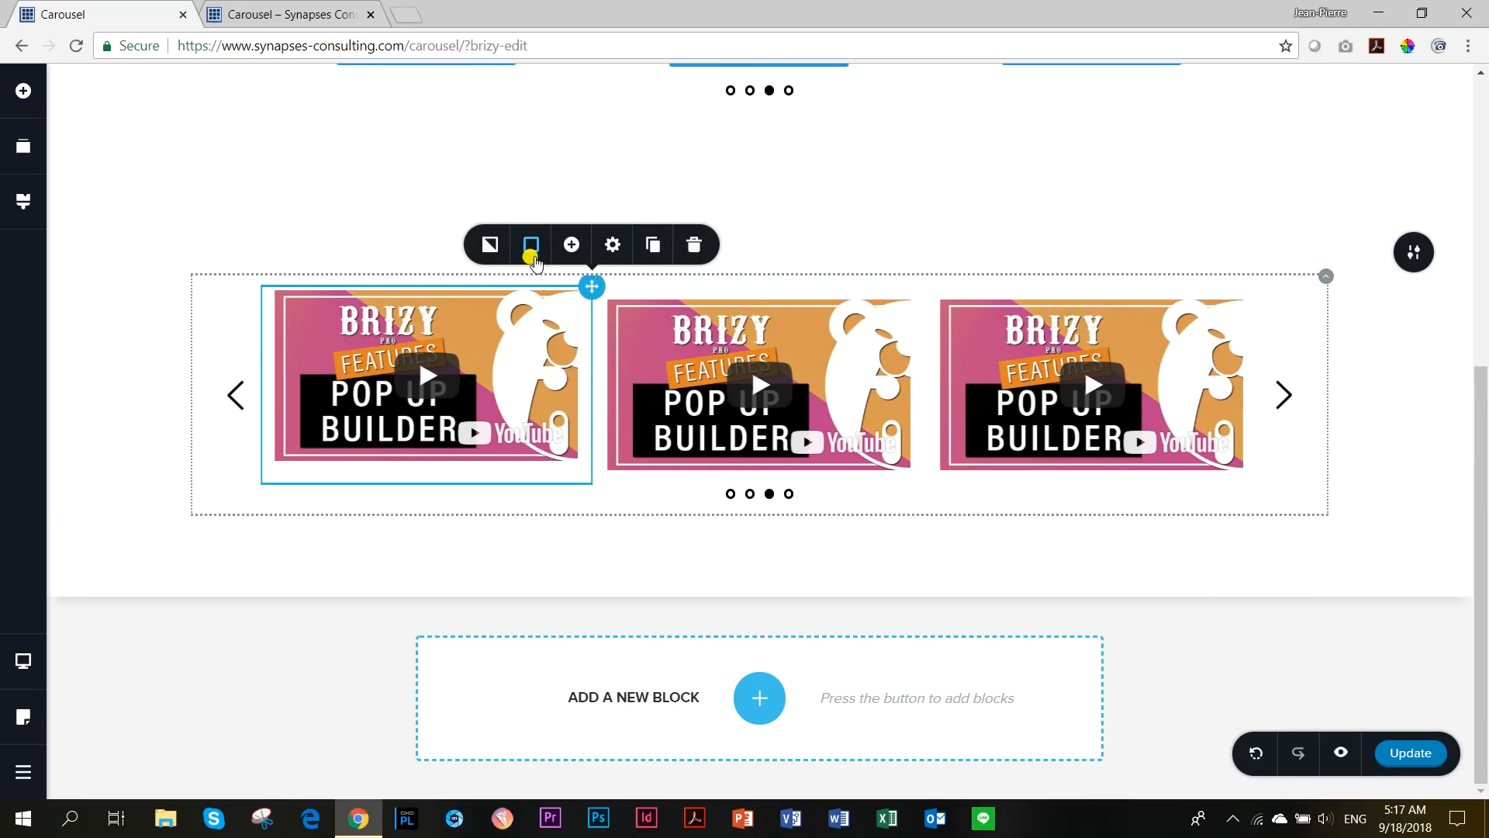
{"action": "left_click", "coordinate": [612, 245]}
{"action": "left_click", "coordinate": [558, 186]}
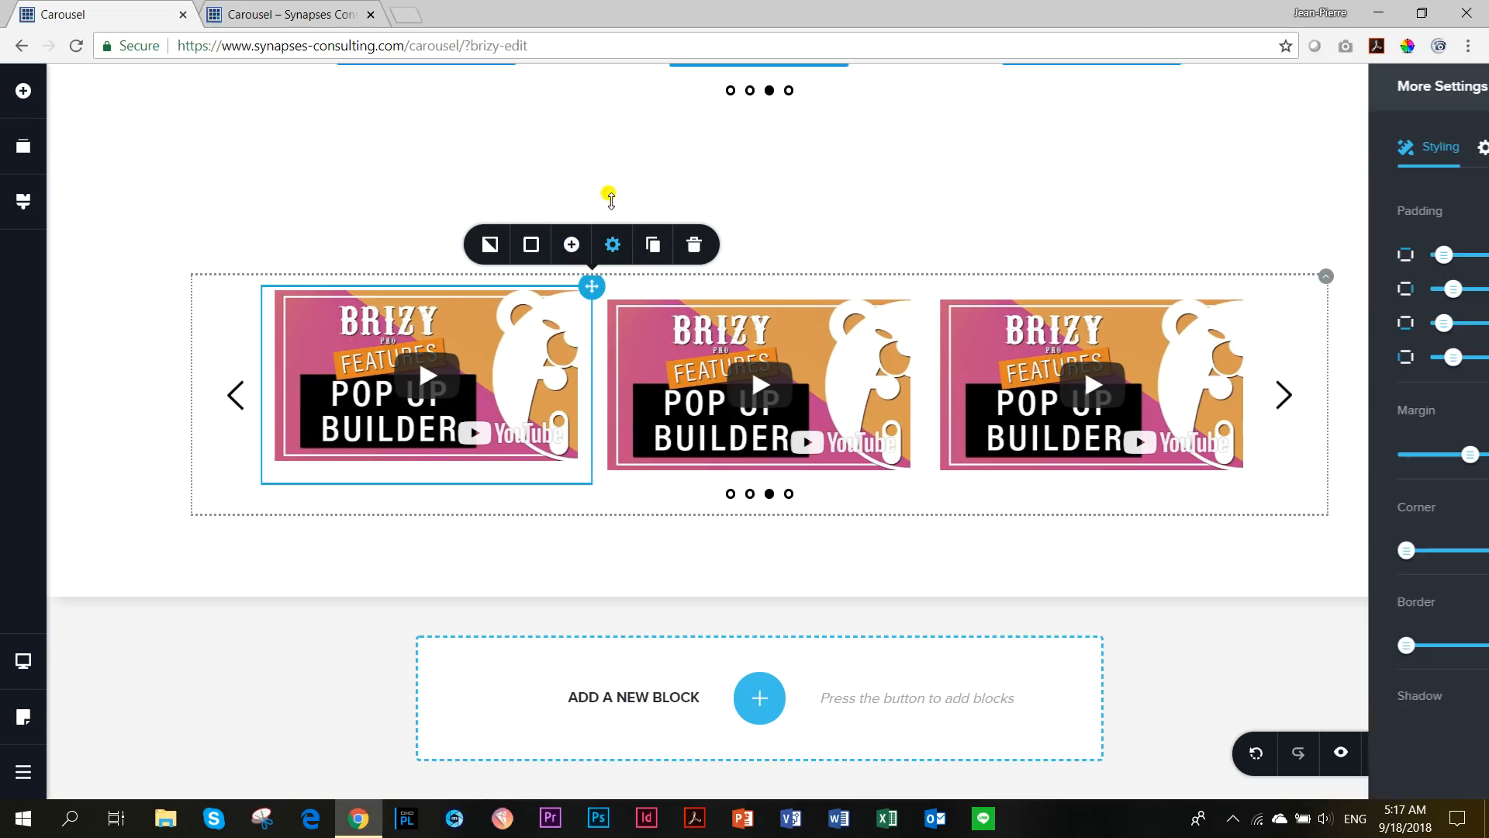
{"action": "left_click", "coordinate": [1404, 213]}
{"action": "left_click_drag", "start_coordinate": [1253, 262], "coordinate": [1166, 256]}
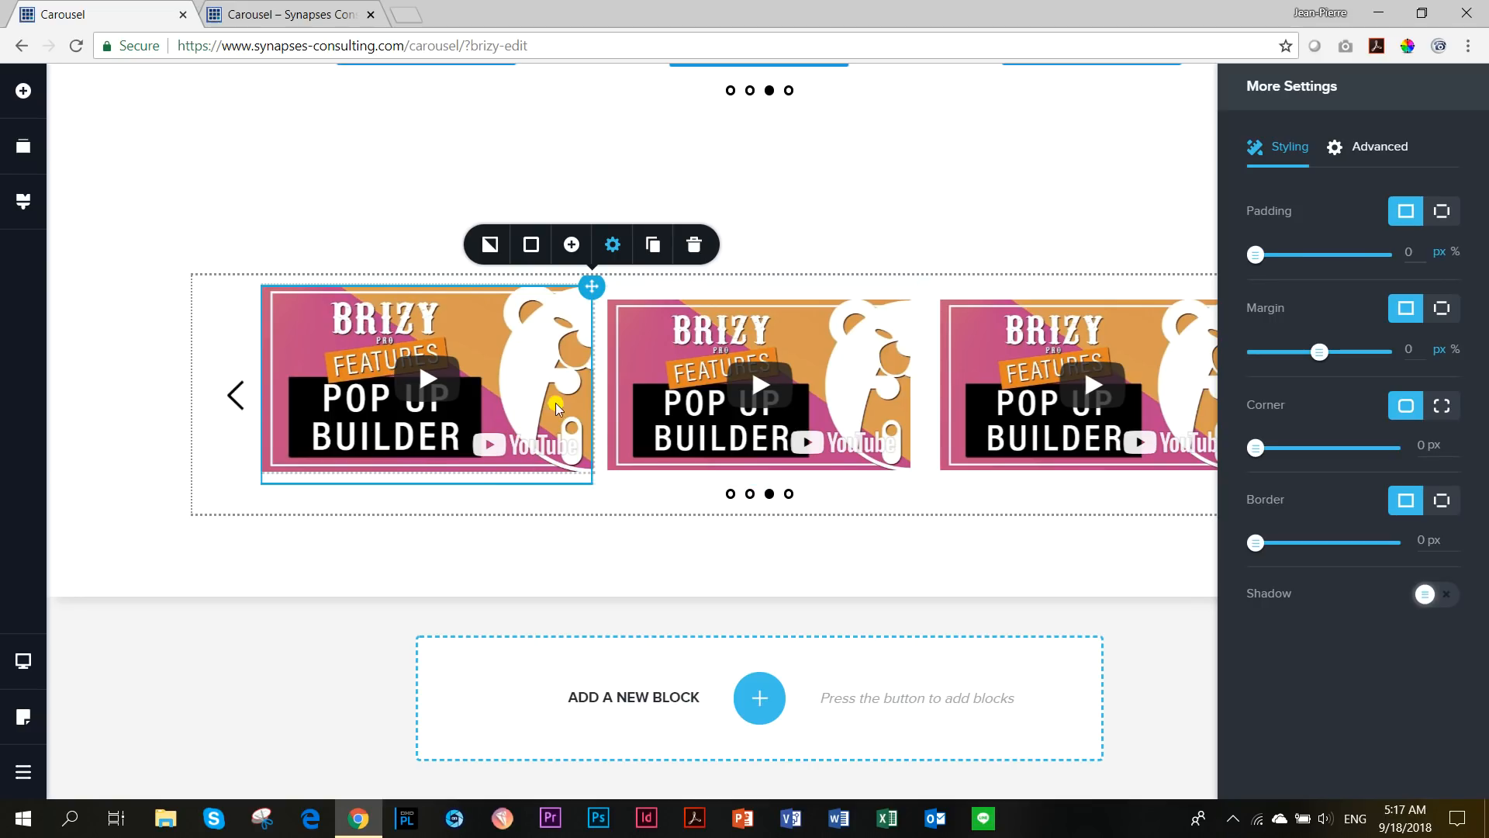
{"action": "left_click", "coordinate": [534, 341]}
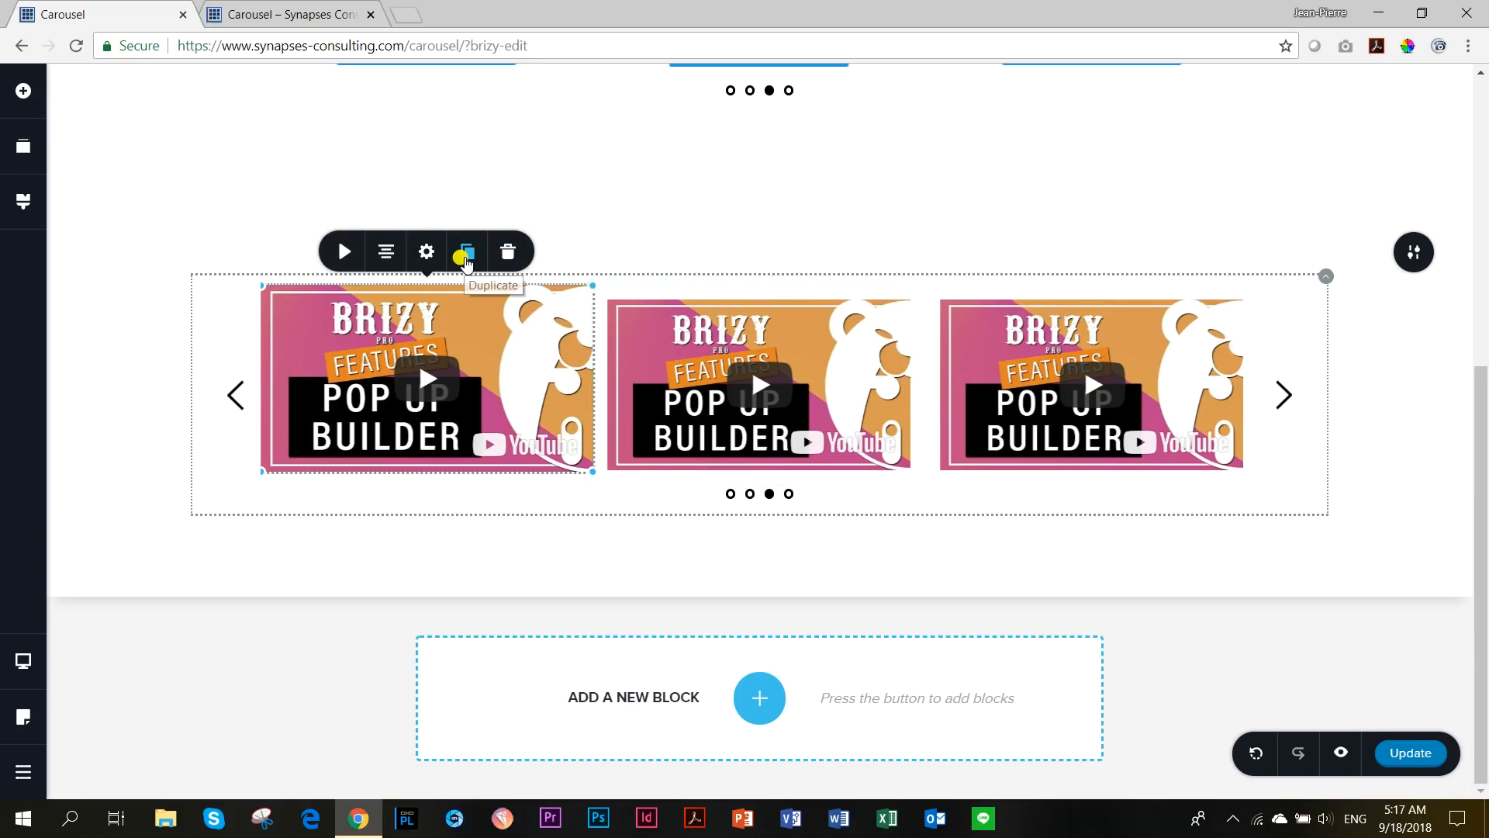
{"action": "left_click", "coordinate": [467, 252]}
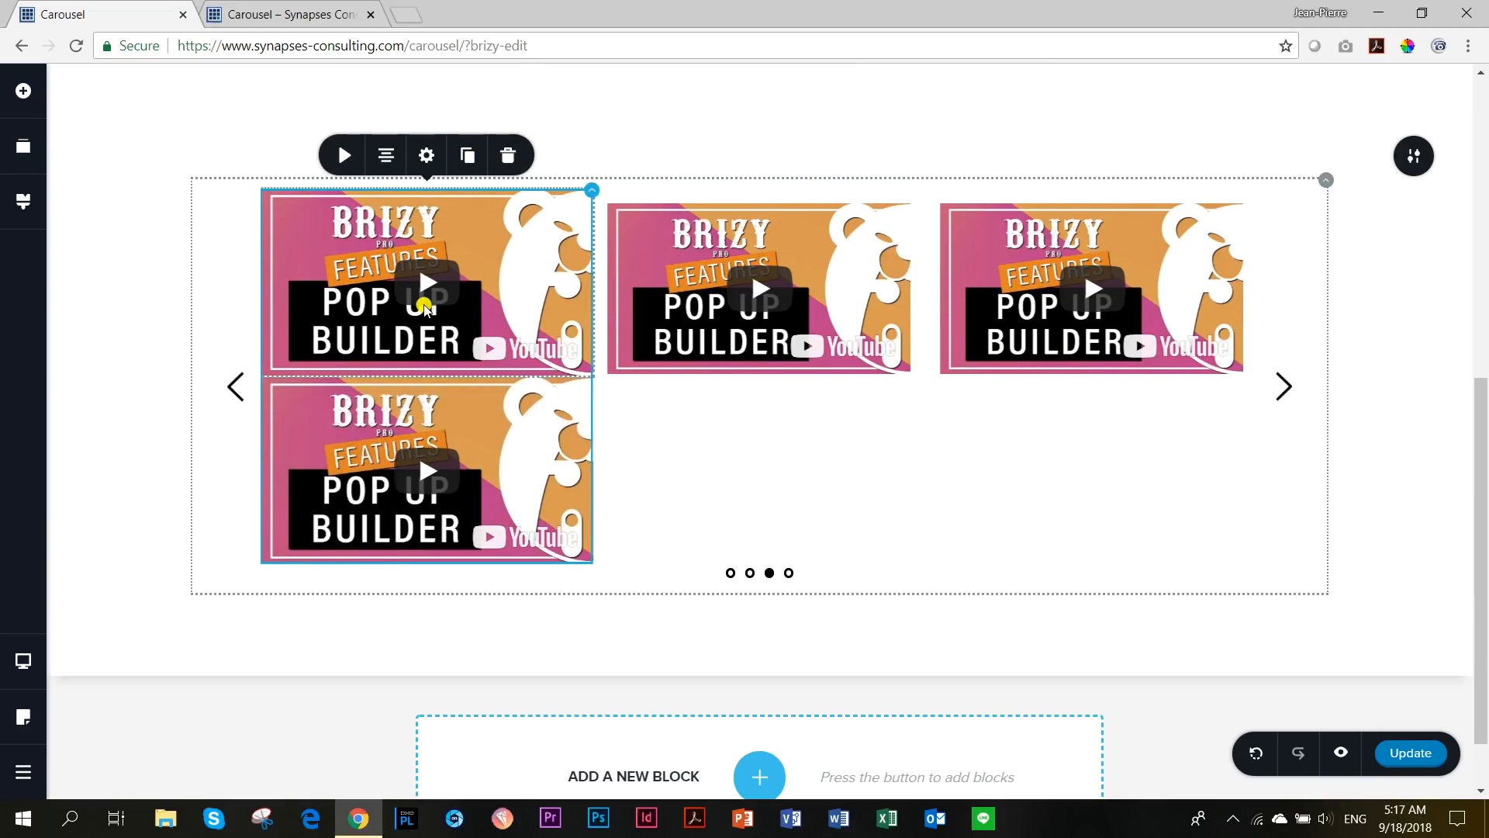
{"action": "key", "text": "ctrl+z"}
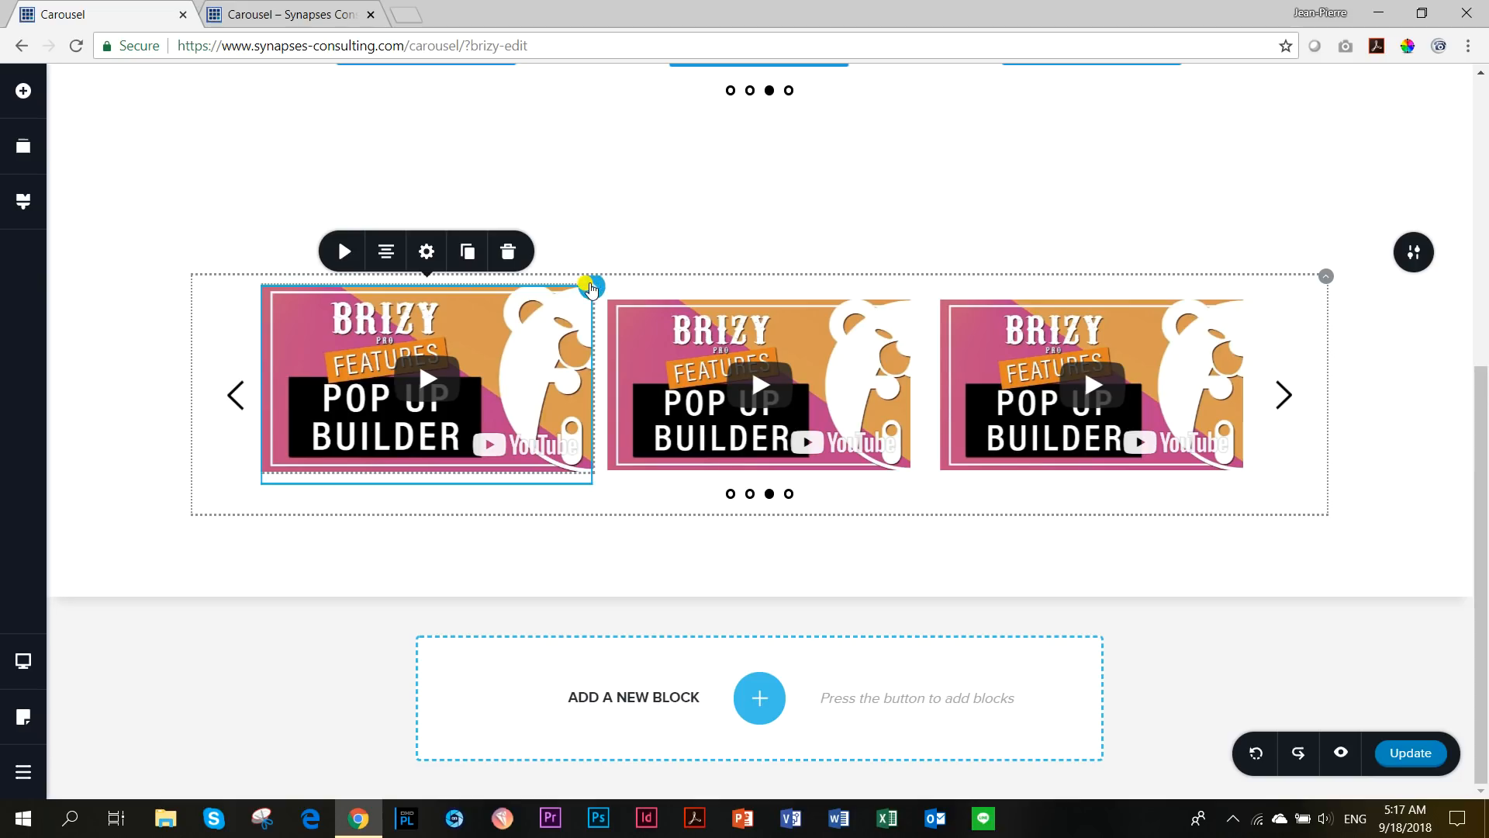
- Duplicate the edge-to-edge video slide three times
{"action": "left_click", "coordinate": [592, 286]}
{"action": "left_click", "coordinate": [652, 246]}
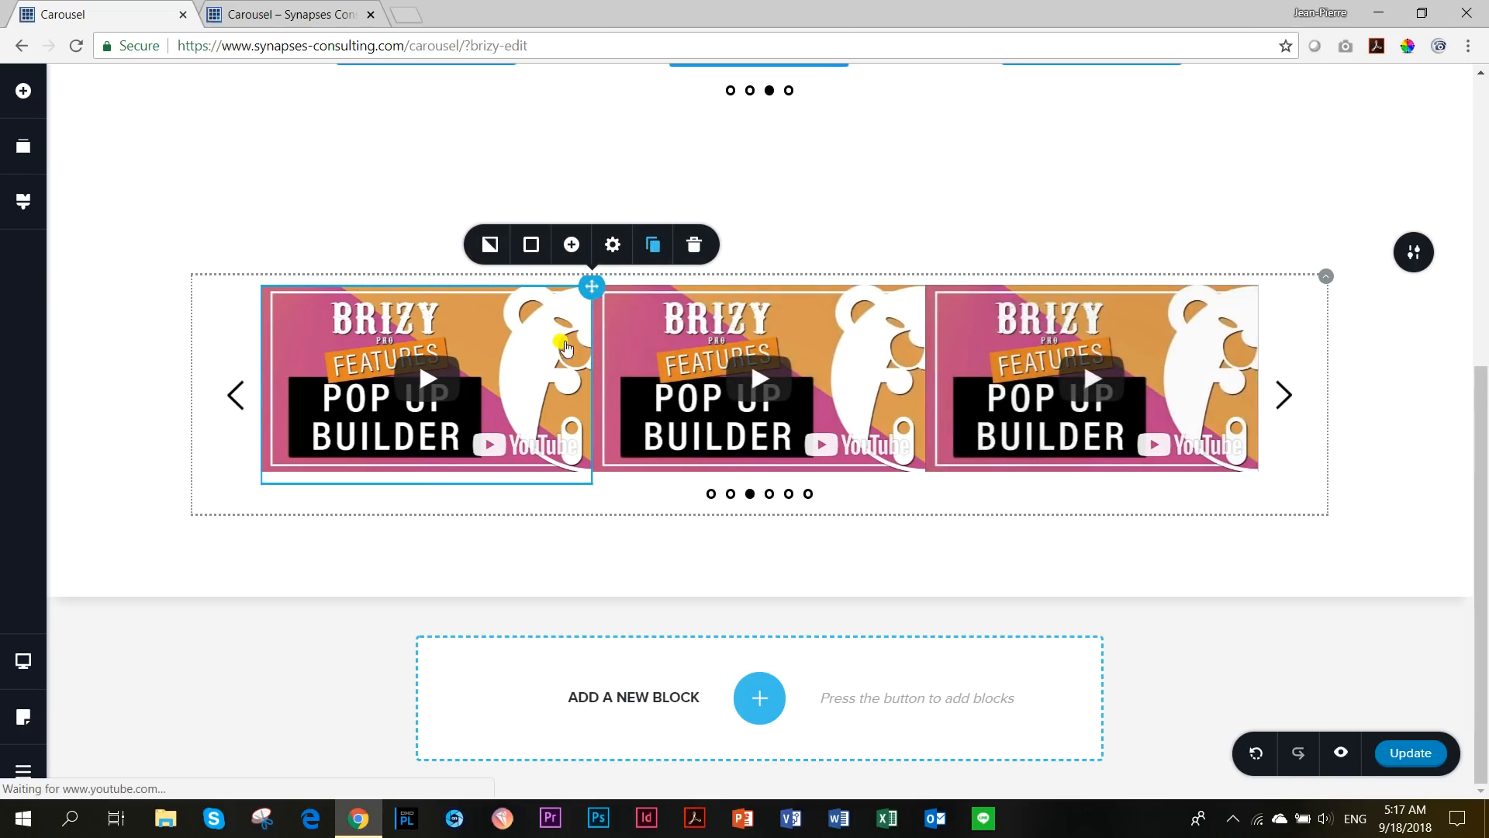
- Delete the three video slides that still have padding from the second carousel
{"action": "left_click", "coordinate": [780, 494]}
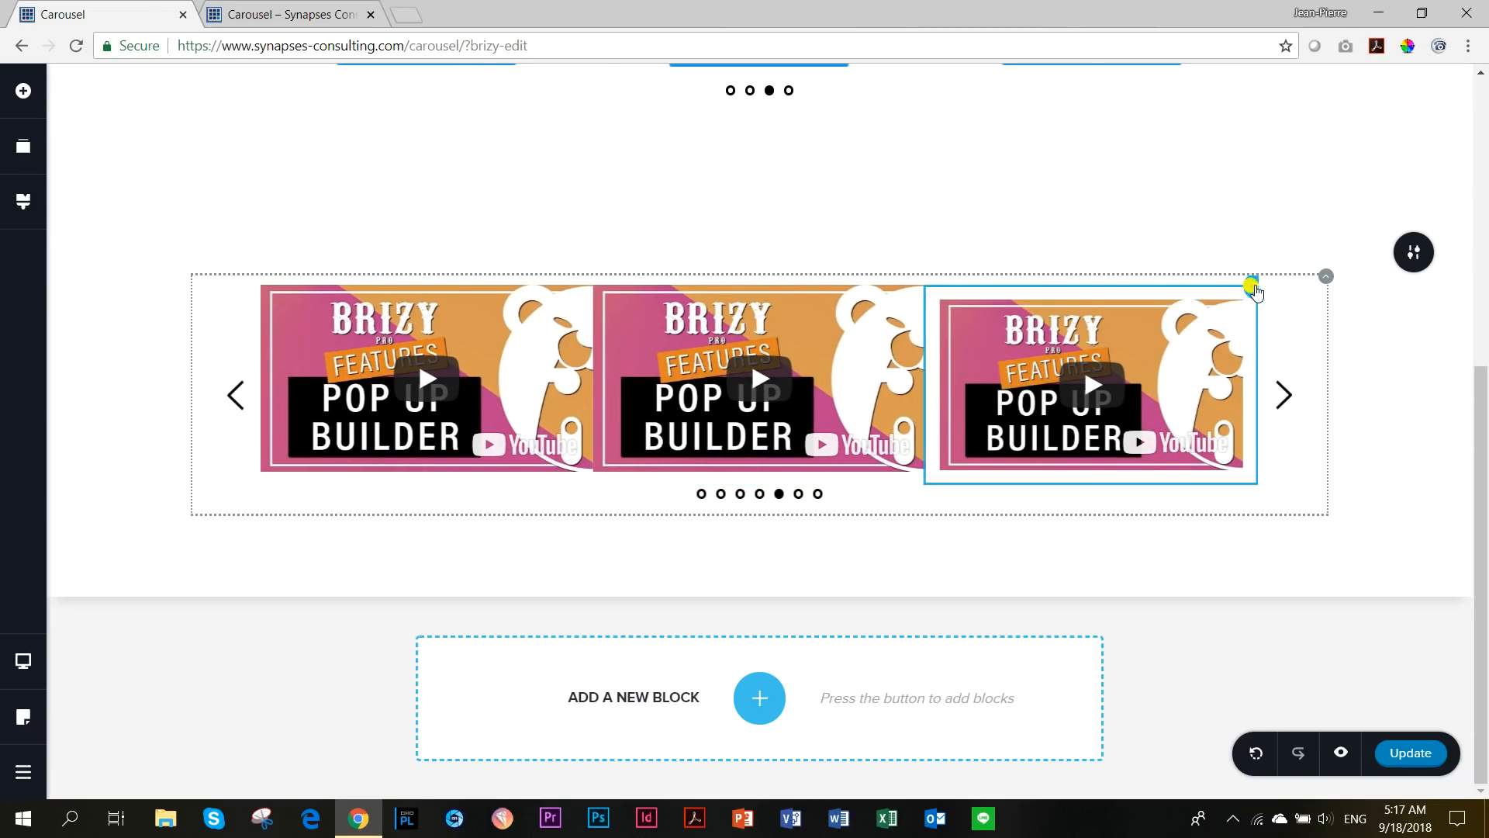
{"action": "left_click", "coordinate": [1253, 287]}
{"action": "left_click", "coordinate": [1356, 250]}
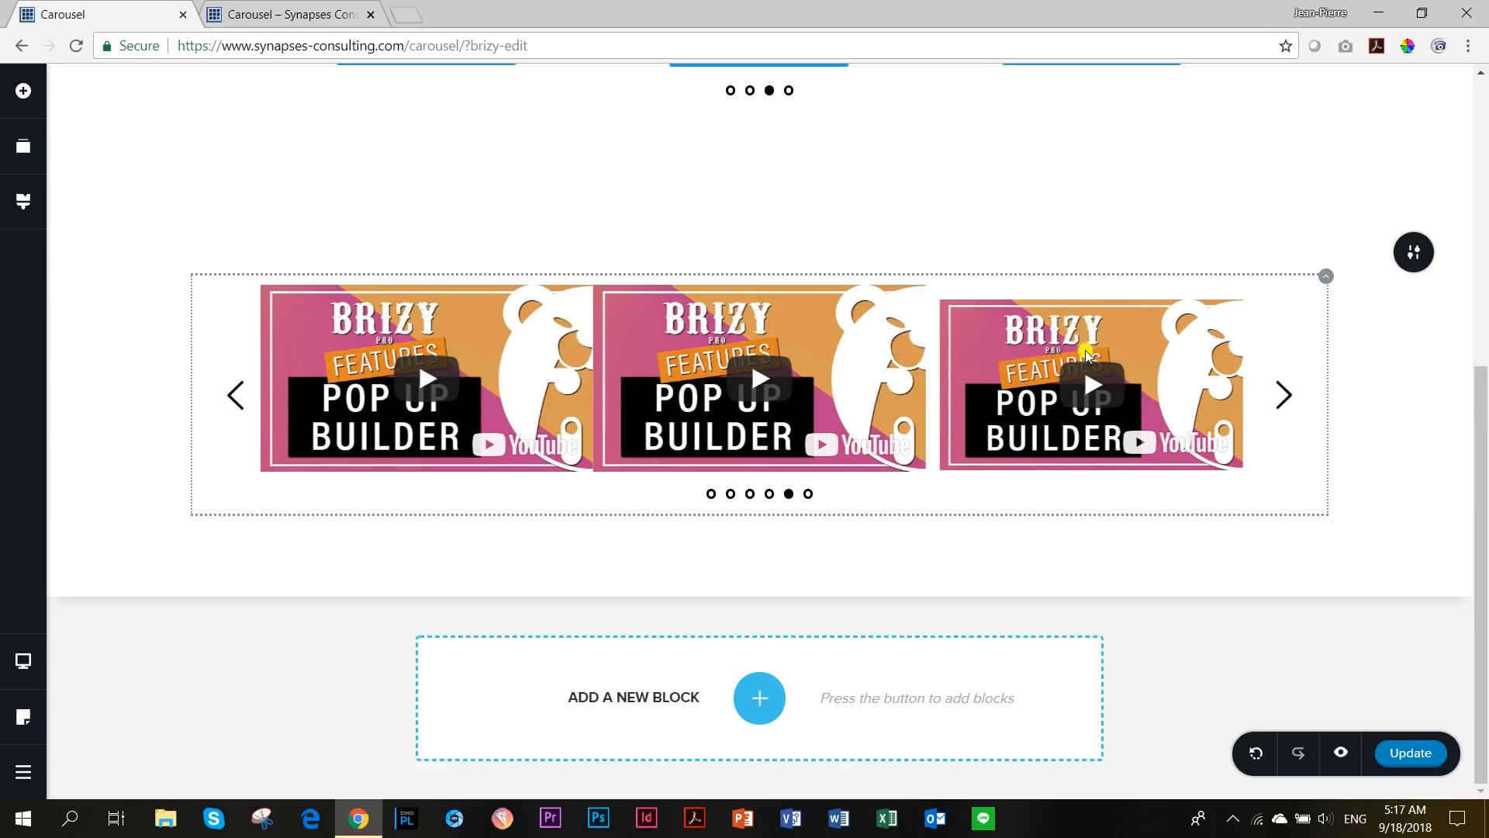
{"action": "left_click", "coordinate": [806, 494]}
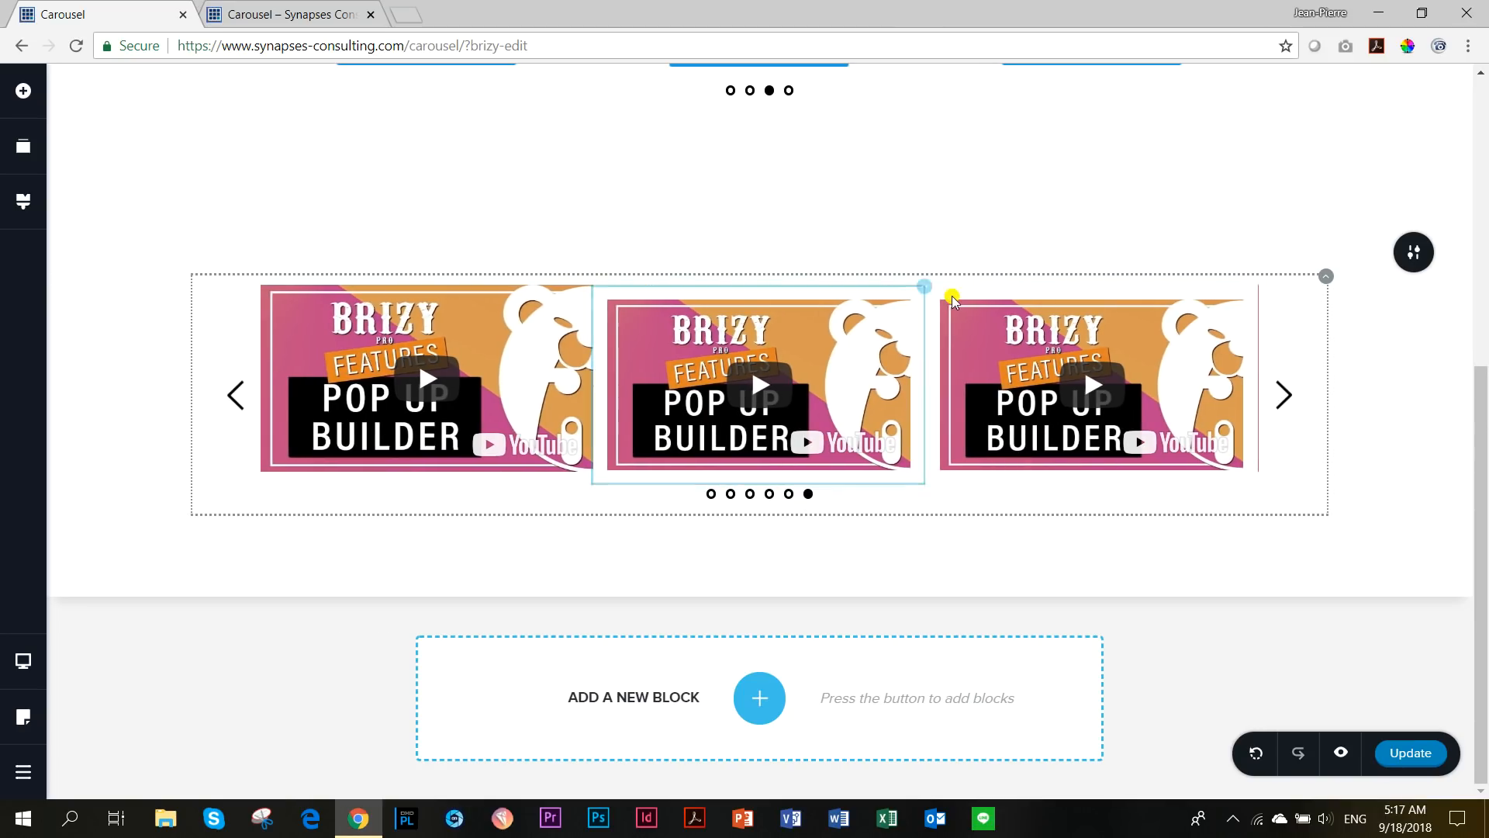
{"action": "left_click", "coordinate": [920, 289]}
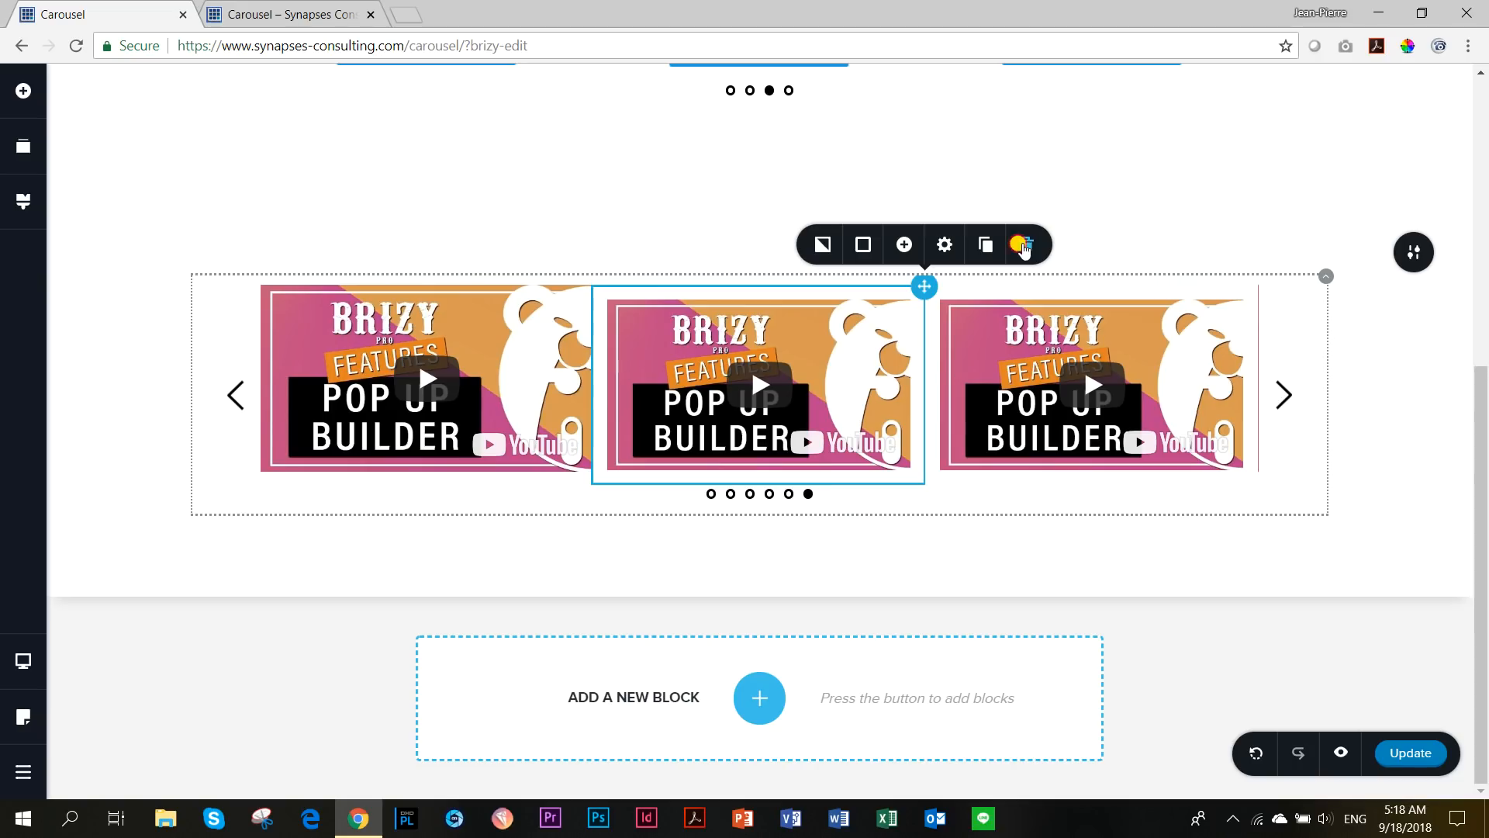
{"action": "left_click", "coordinate": [1021, 247]}
{"action": "left_click", "coordinate": [800, 494]}
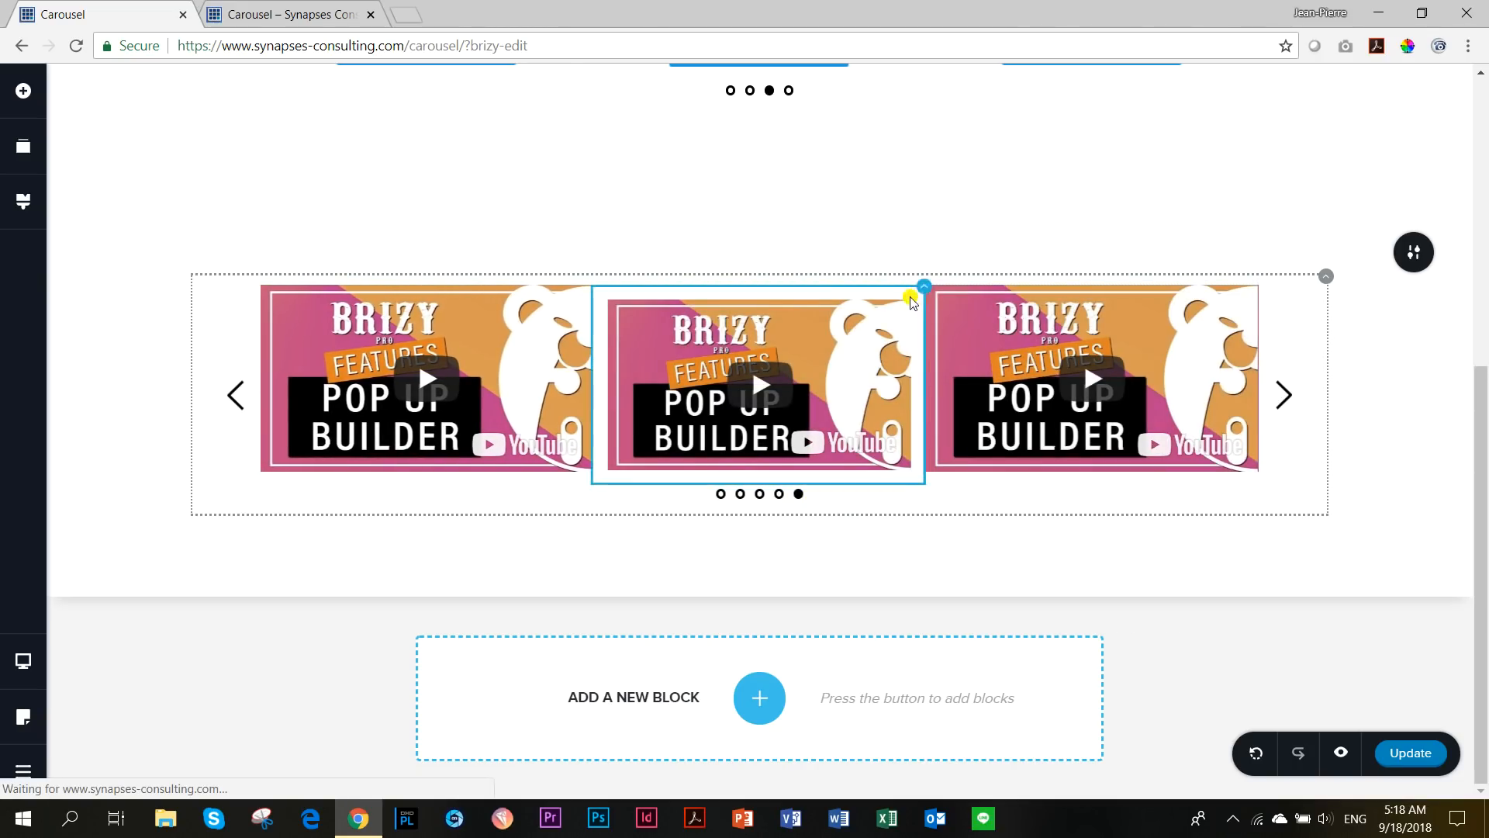
{"action": "left_click", "coordinate": [923, 287]}
{"action": "left_click", "coordinate": [1029, 245]}
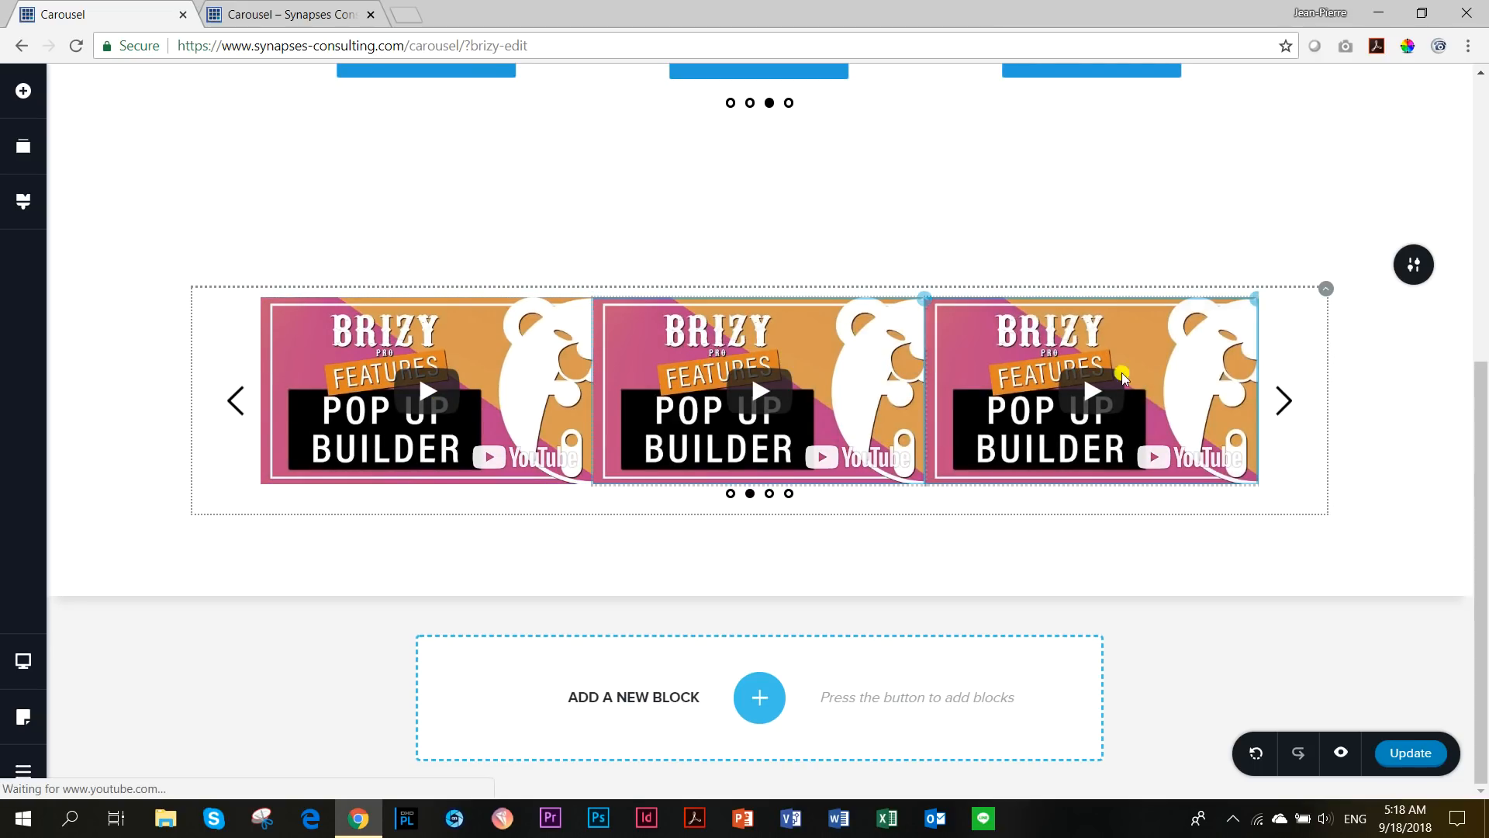
- Check the edge-to-edge video slides and set the whole carousel's padding to 0 px on all sides
{"action": "left_click", "coordinate": [1284, 401]}
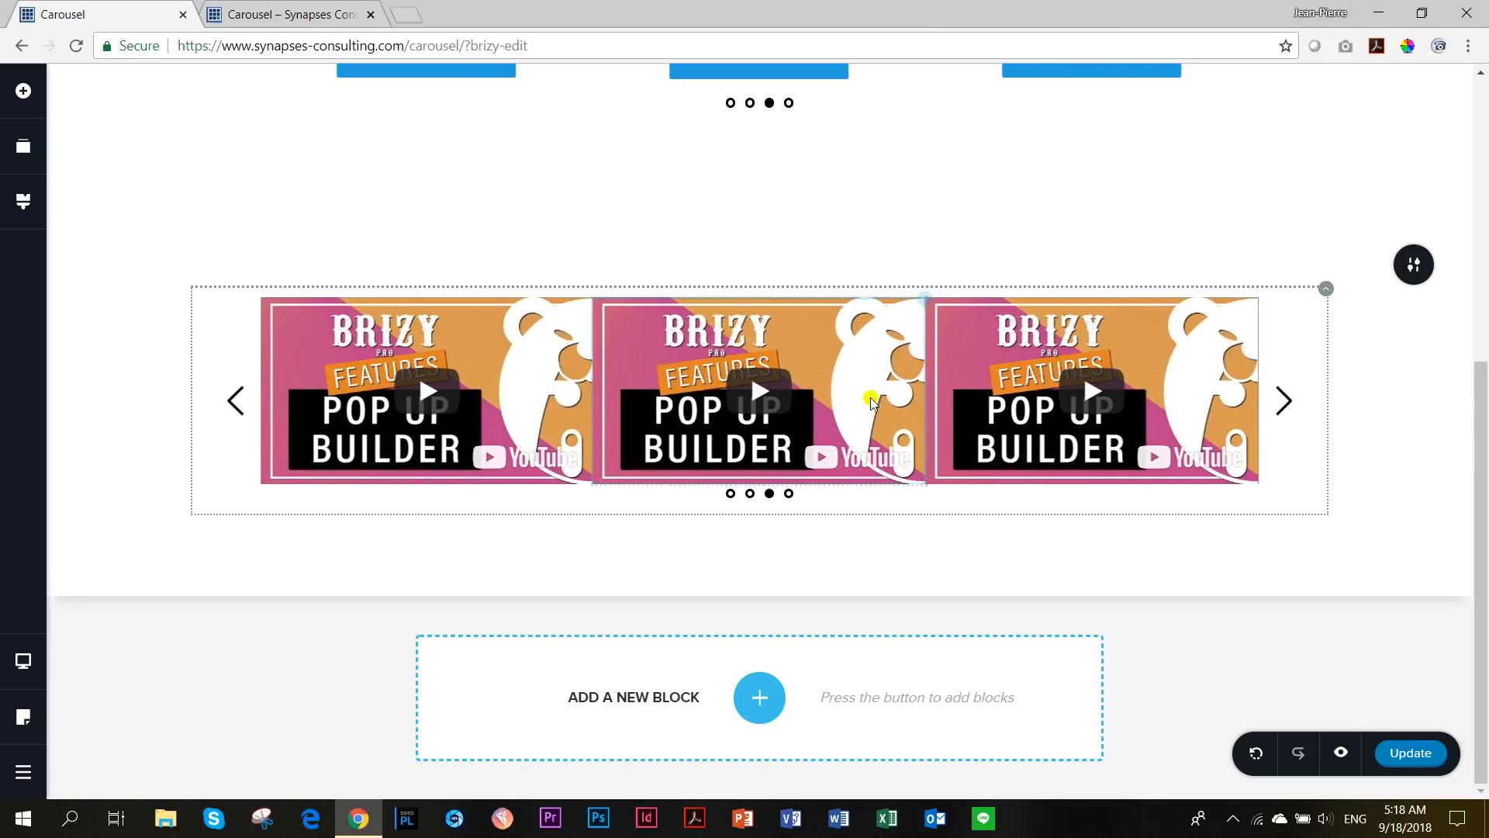
{"action": "left_click", "coordinate": [1284, 401]}
{"action": "left_click", "coordinate": [1326, 289]}
{"action": "left_click", "coordinate": [1323, 247]}
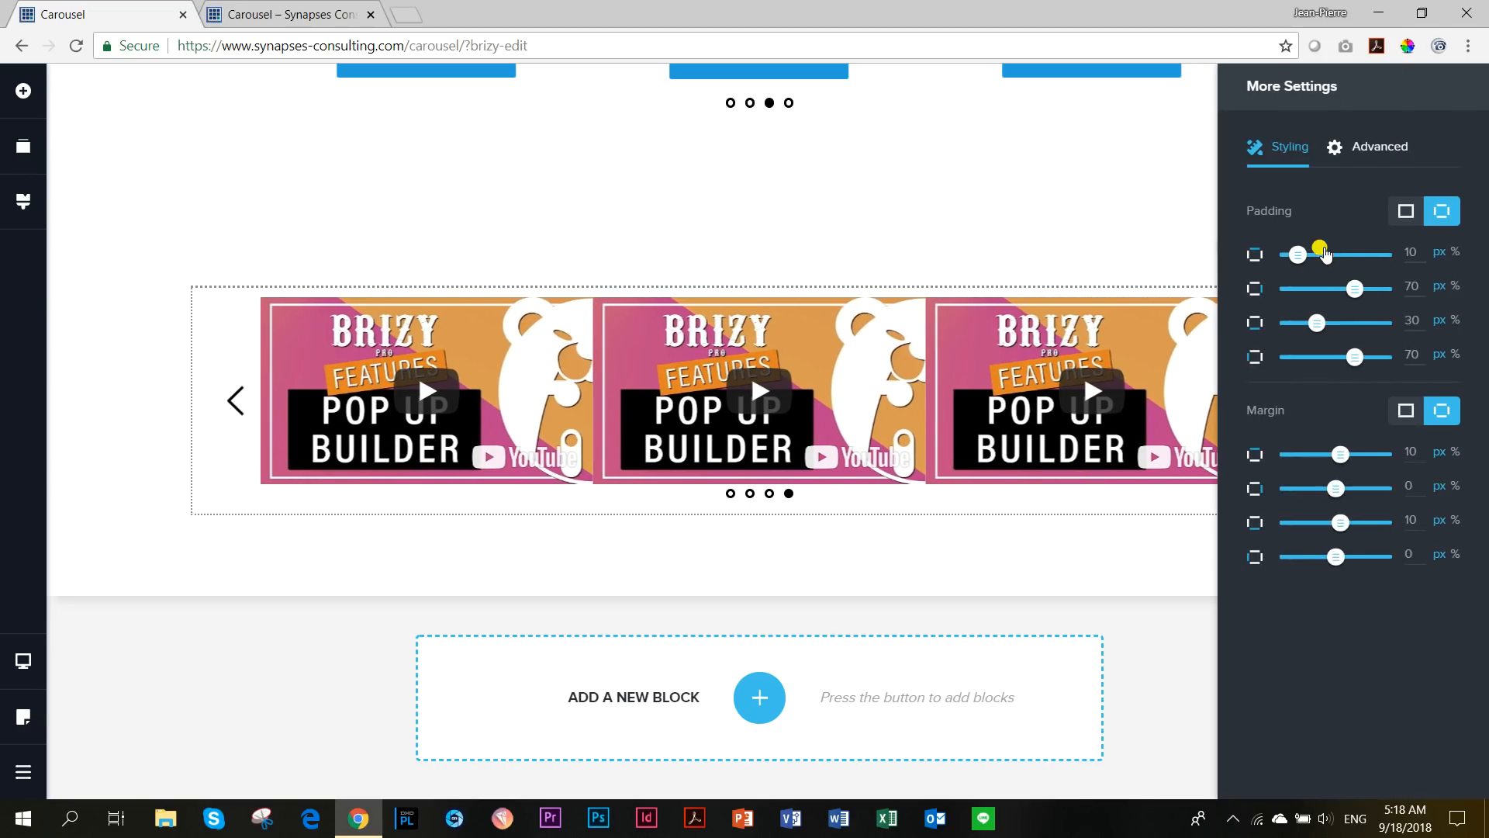
{"action": "left_click", "coordinate": [1407, 213]}
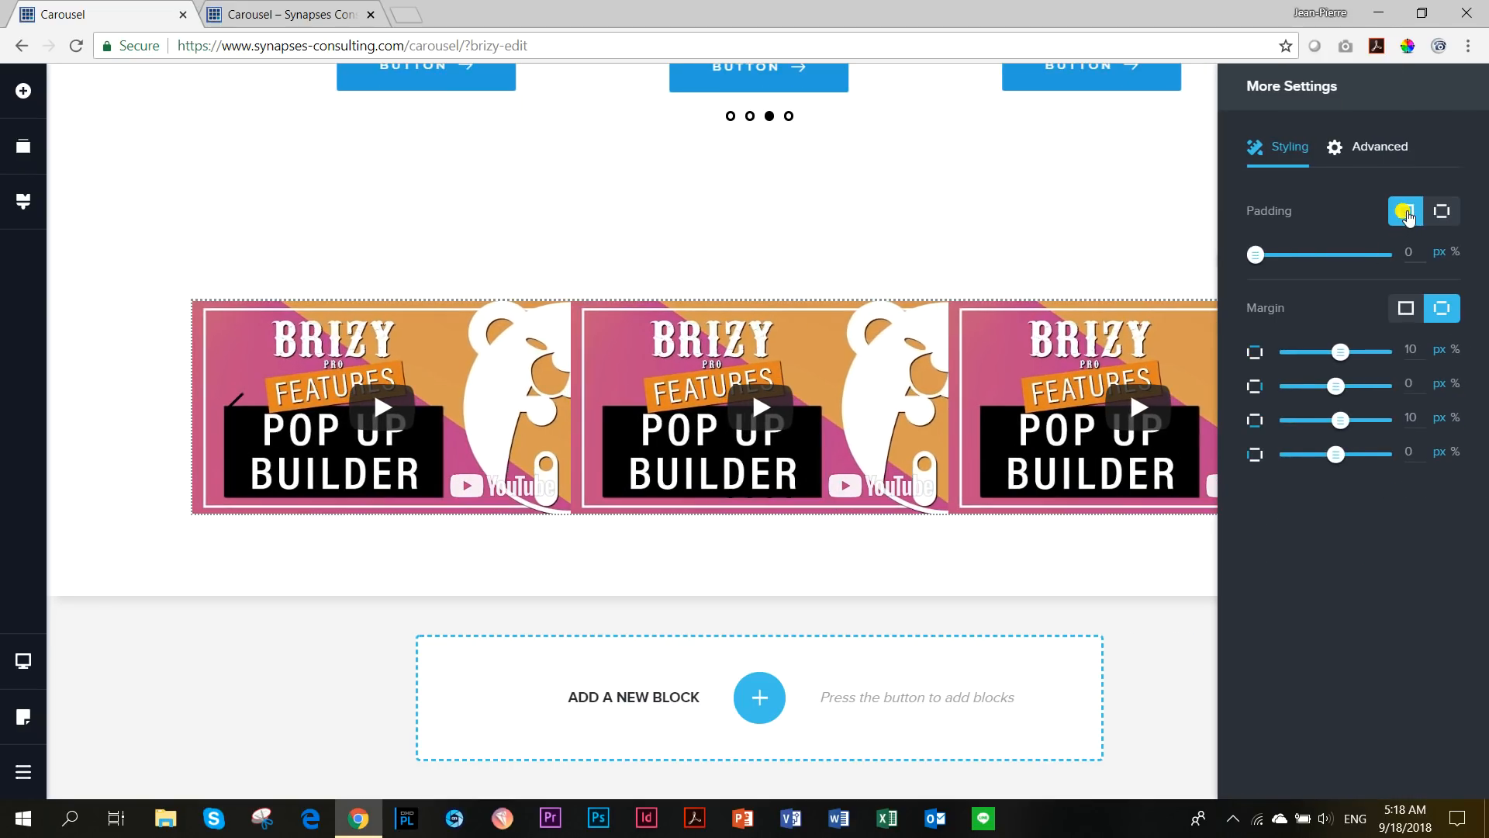
- Review the arrow styles in the video carousel's navigation settings and set its dots to None
{"action": "left_click", "coordinate": [1019, 423]}
{"action": "left_click", "coordinate": [1413, 287]}
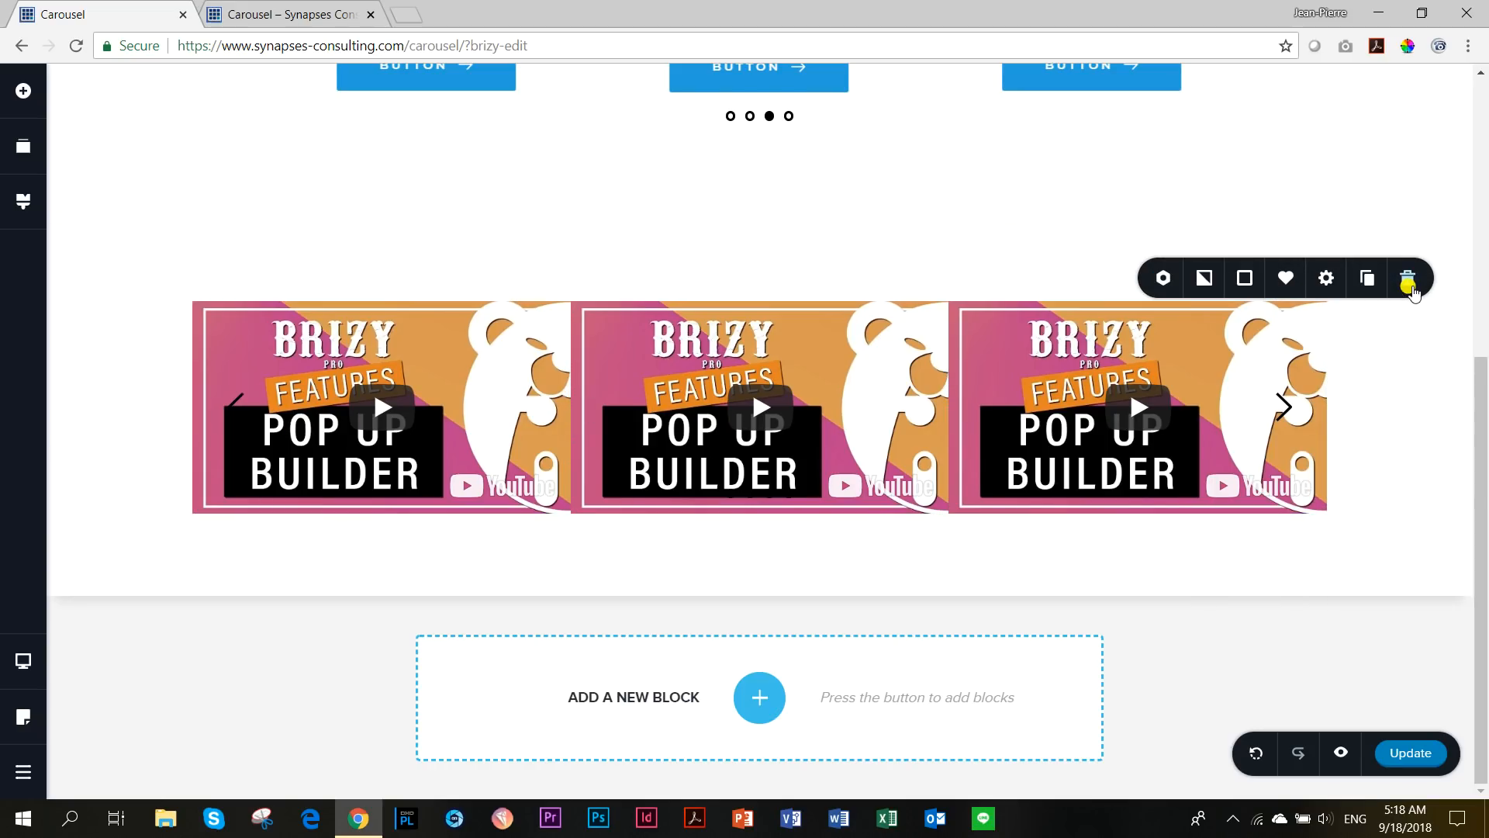
{"action": "left_click", "coordinate": [1230, 378]}
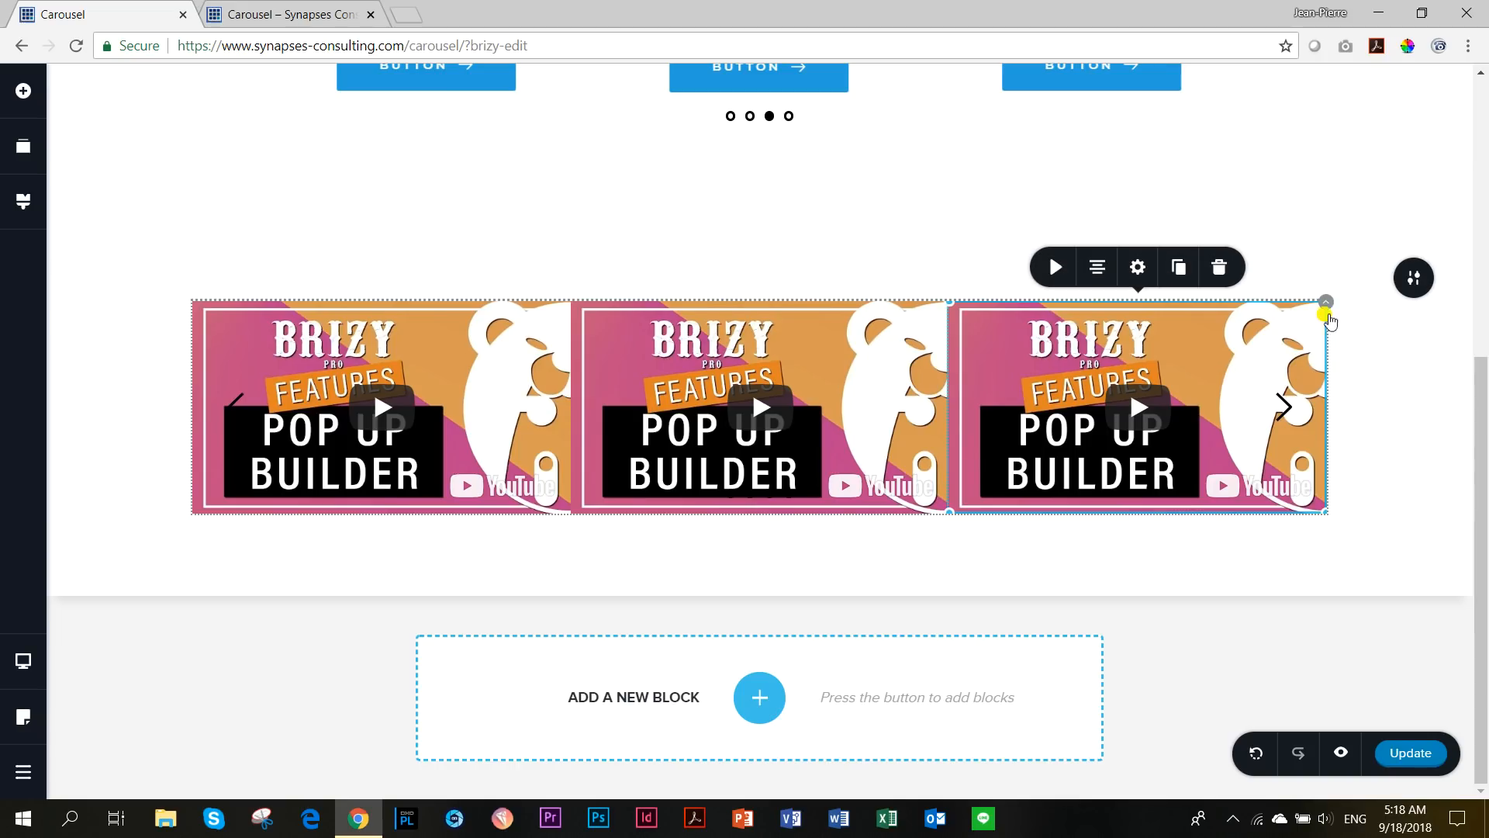
{"action": "left_click", "coordinate": [1324, 302]}
{"action": "left_click", "coordinate": [1245, 263]}
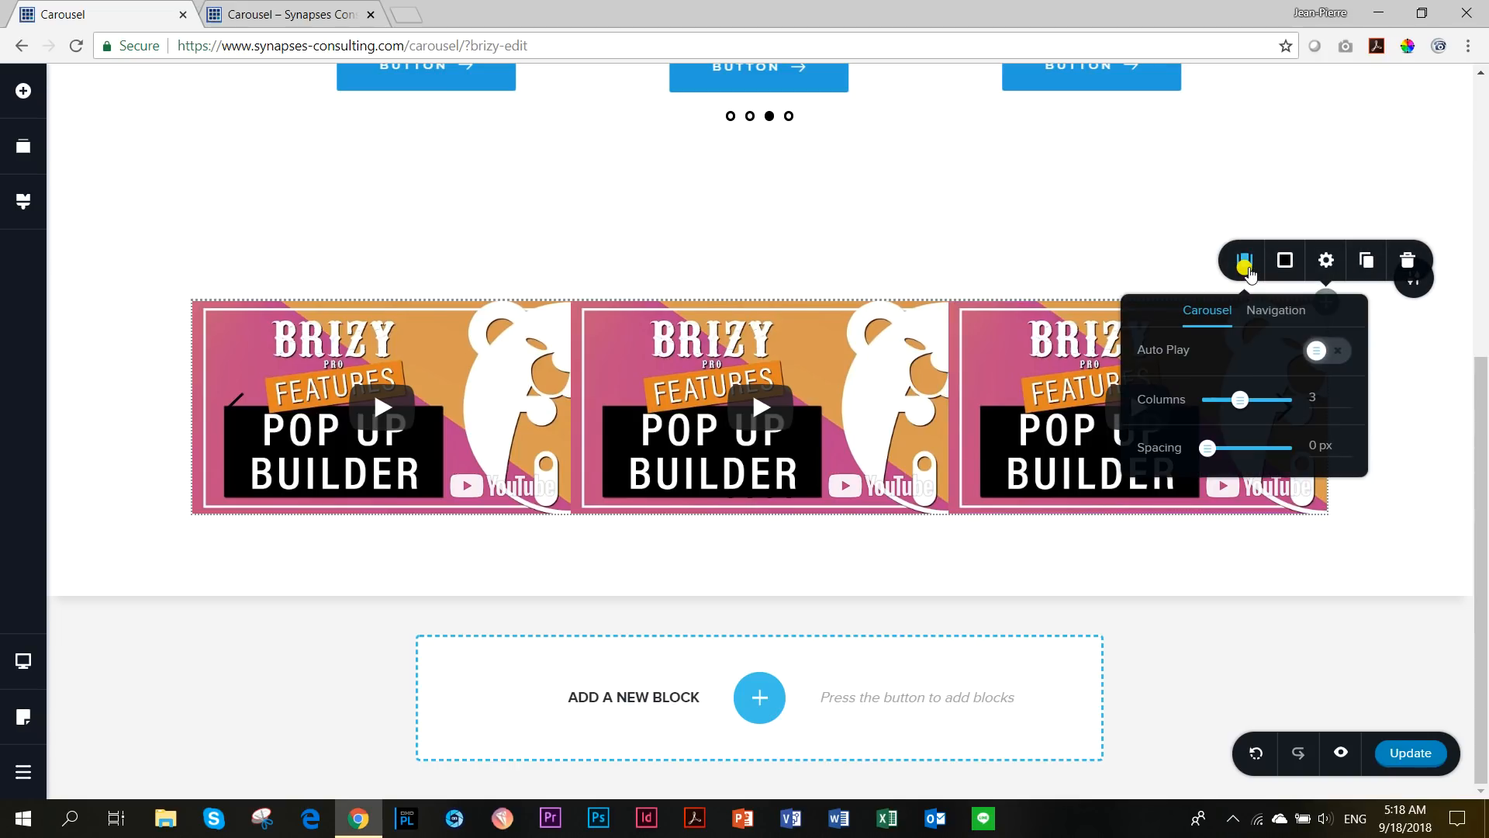
{"action": "left_click", "coordinate": [1263, 315]}
{"action": "left_click", "coordinate": [1338, 122]}
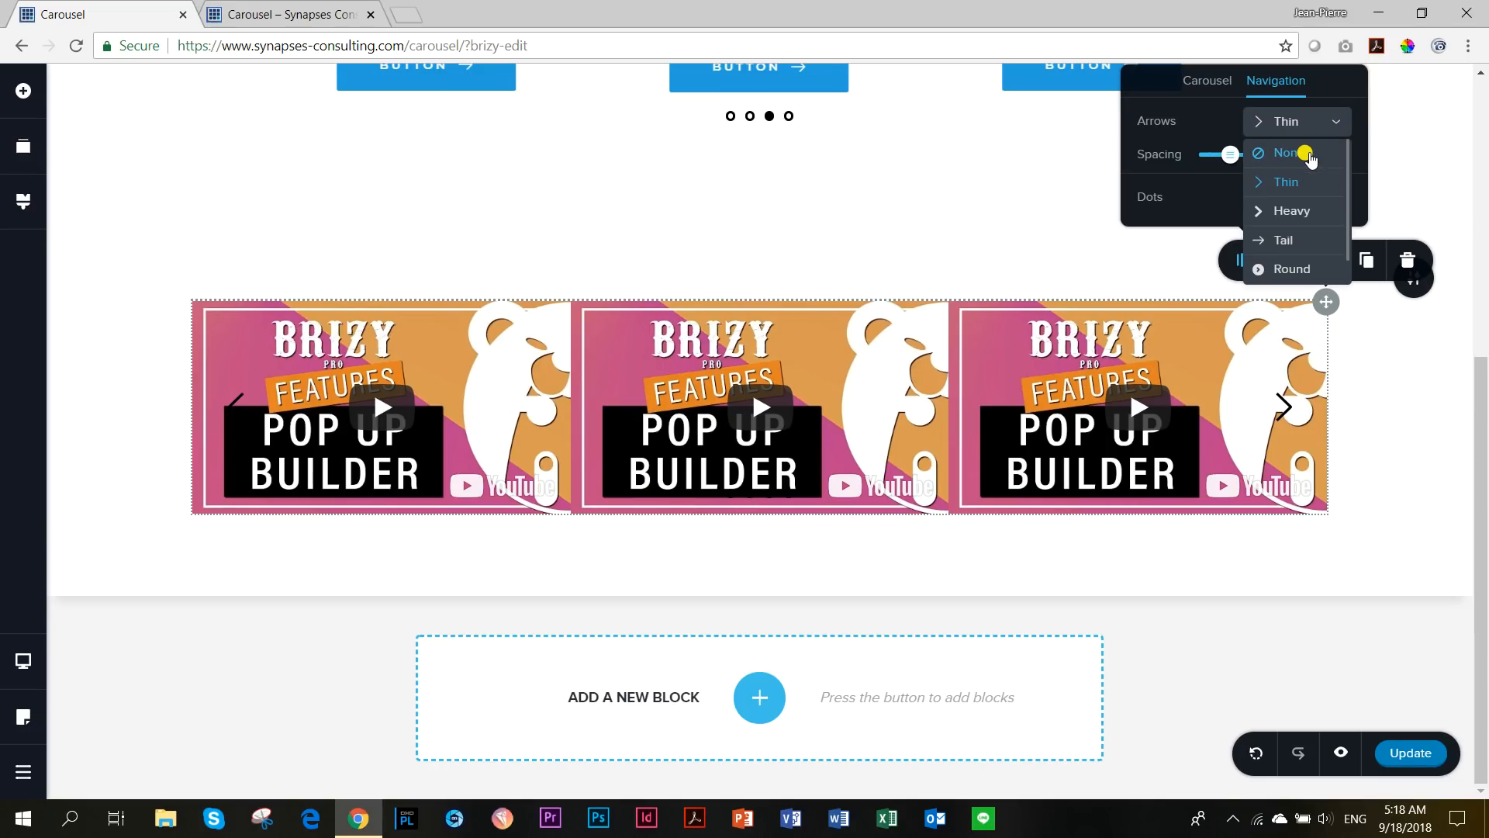
{"action": "left_click", "coordinate": [1183, 205]}
{"action": "left_click", "coordinate": [1286, 200]}
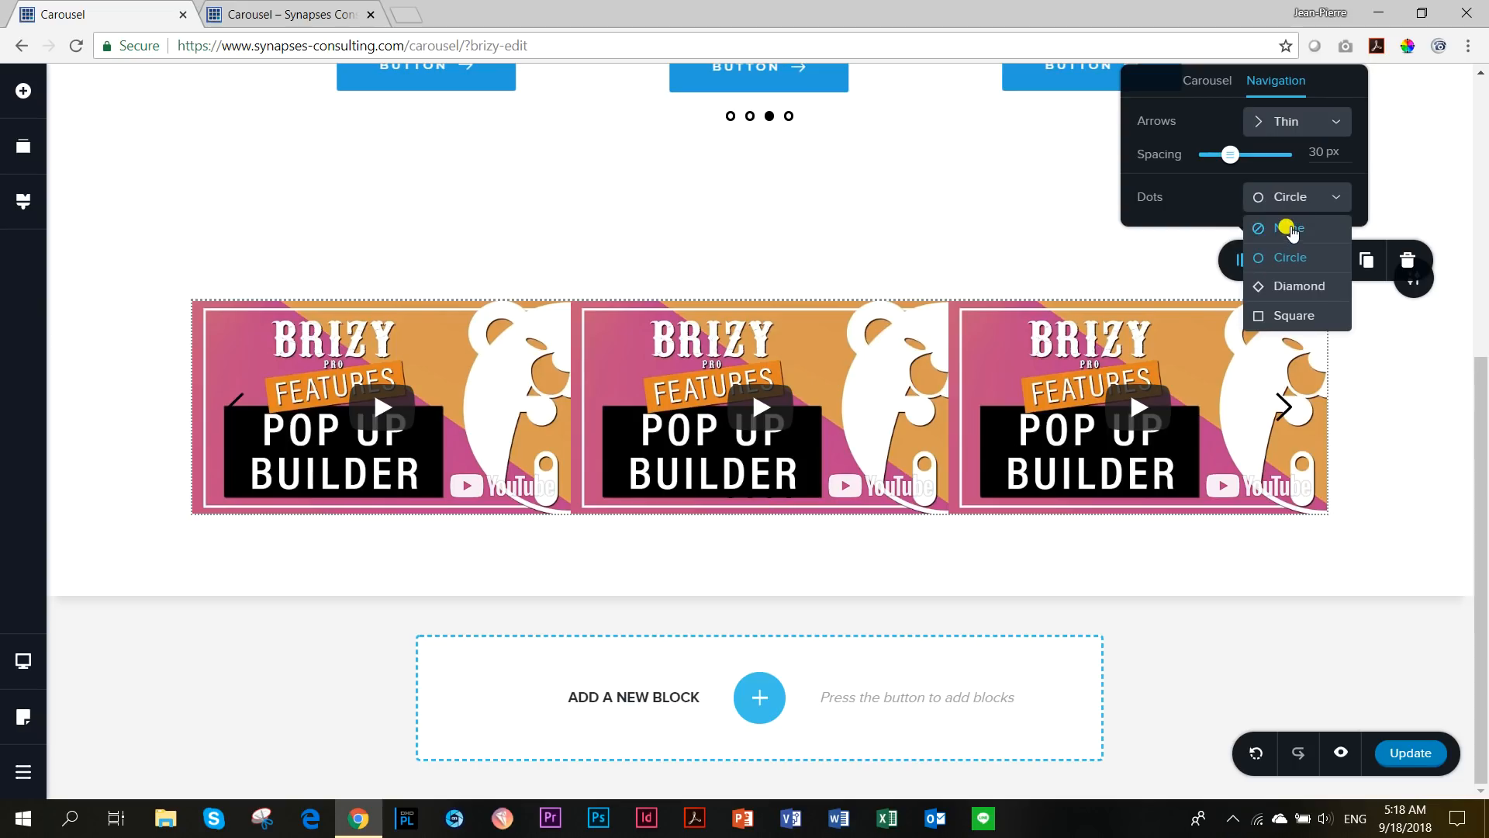
{"action": "left_click", "coordinate": [1288, 225]}
{"action": "left_click", "coordinate": [1138, 292]}
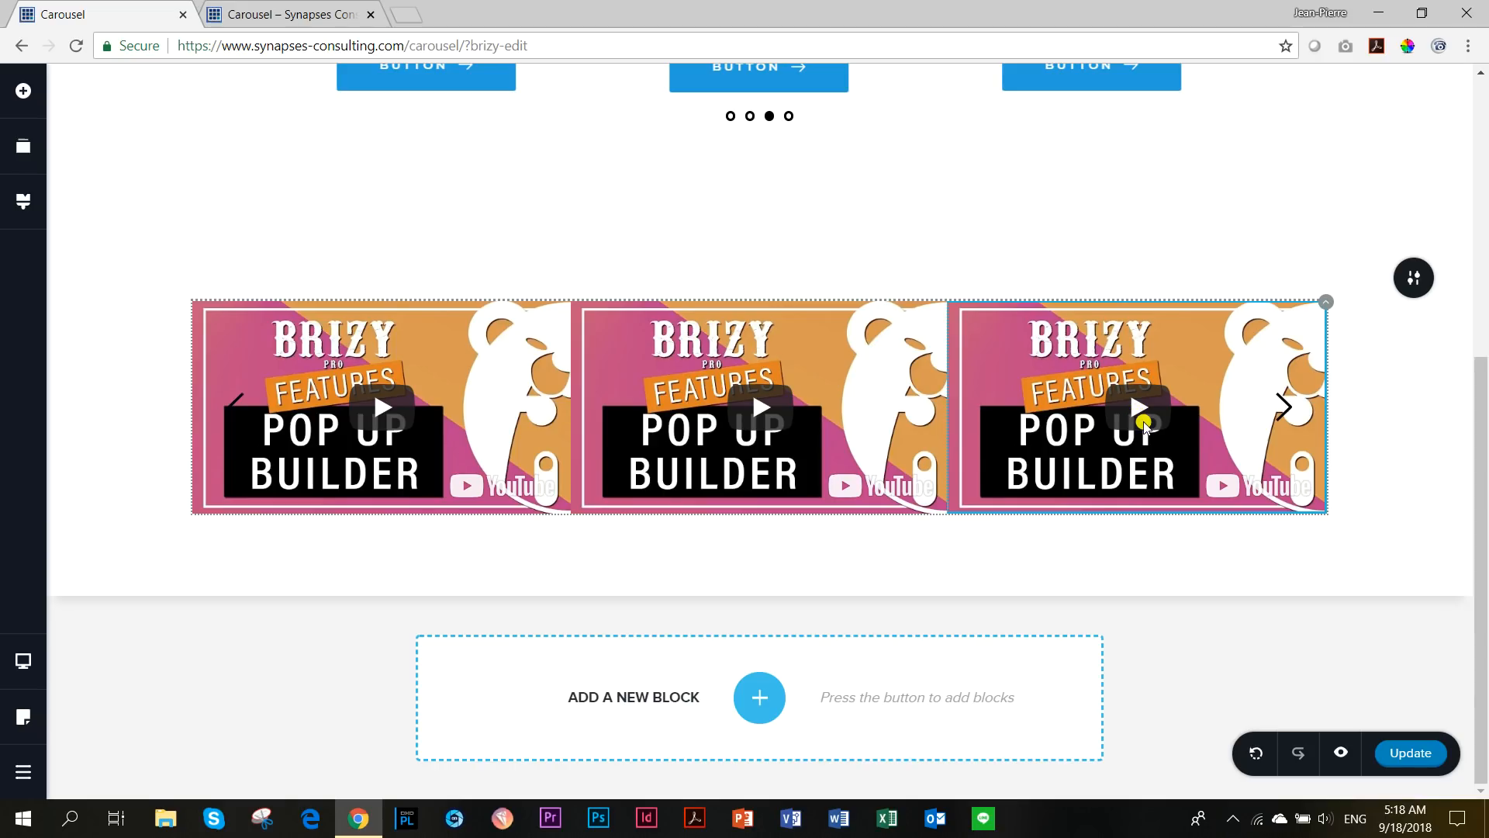
- Update the page, open a fresh preview of it and close the outdated preview
{"action": "left_click", "coordinate": [1404, 754]}
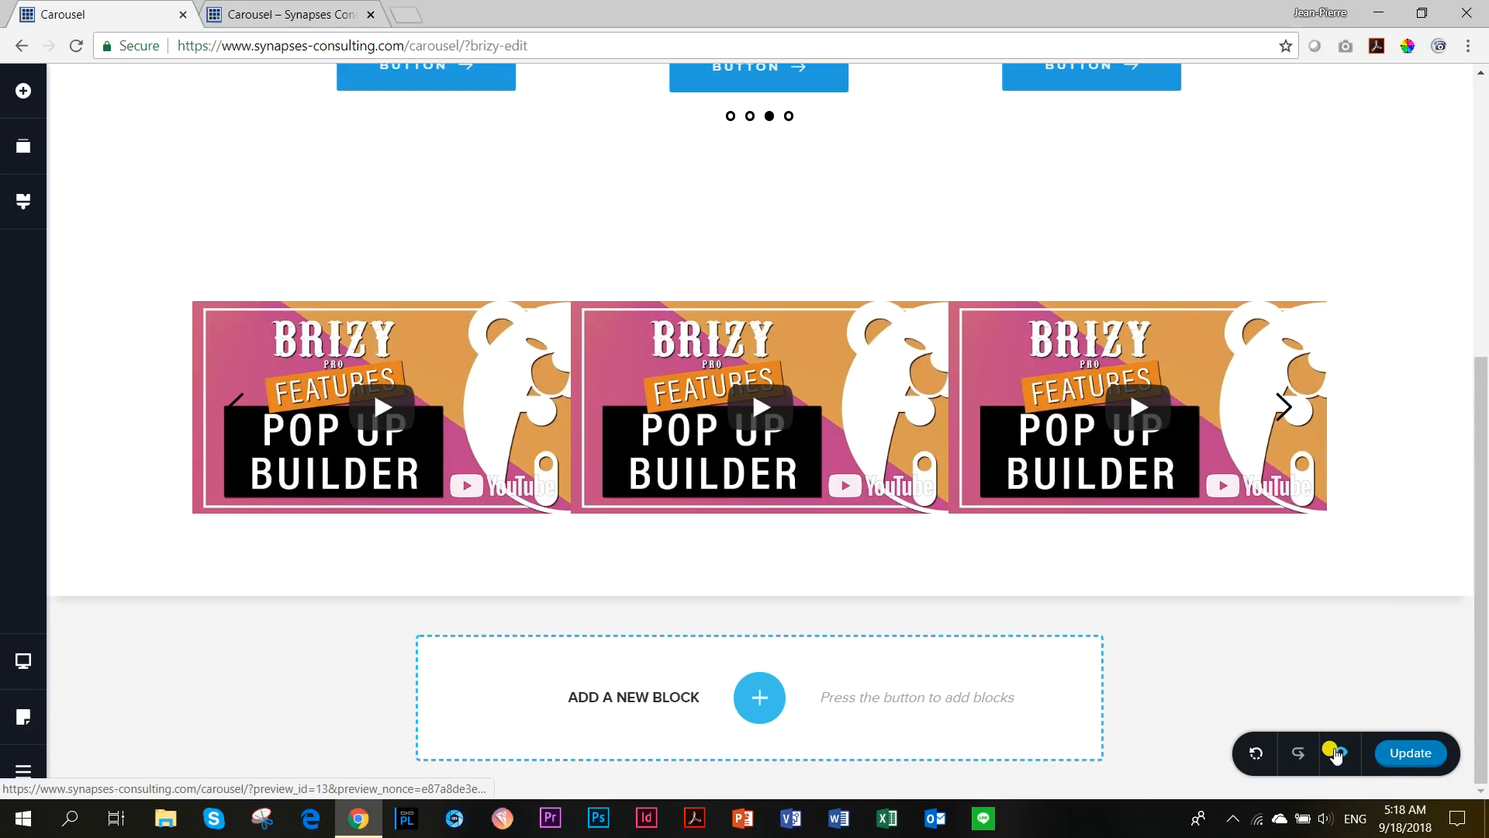
{"action": "left_click", "coordinate": [1341, 753]}
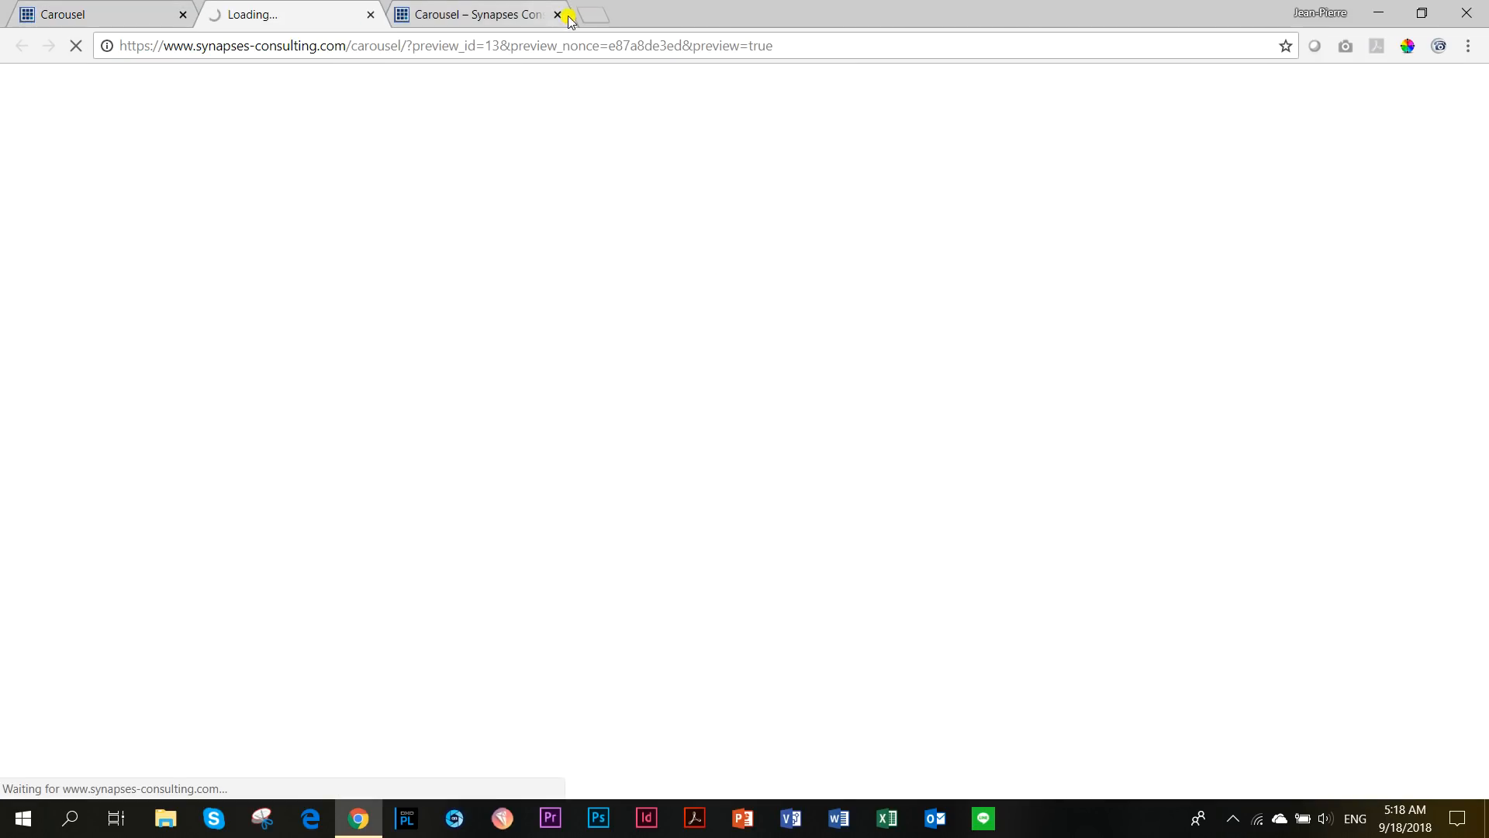
{"action": "left_click", "coordinate": [548, 18]}
{"action": "left_click", "coordinate": [559, 14]}
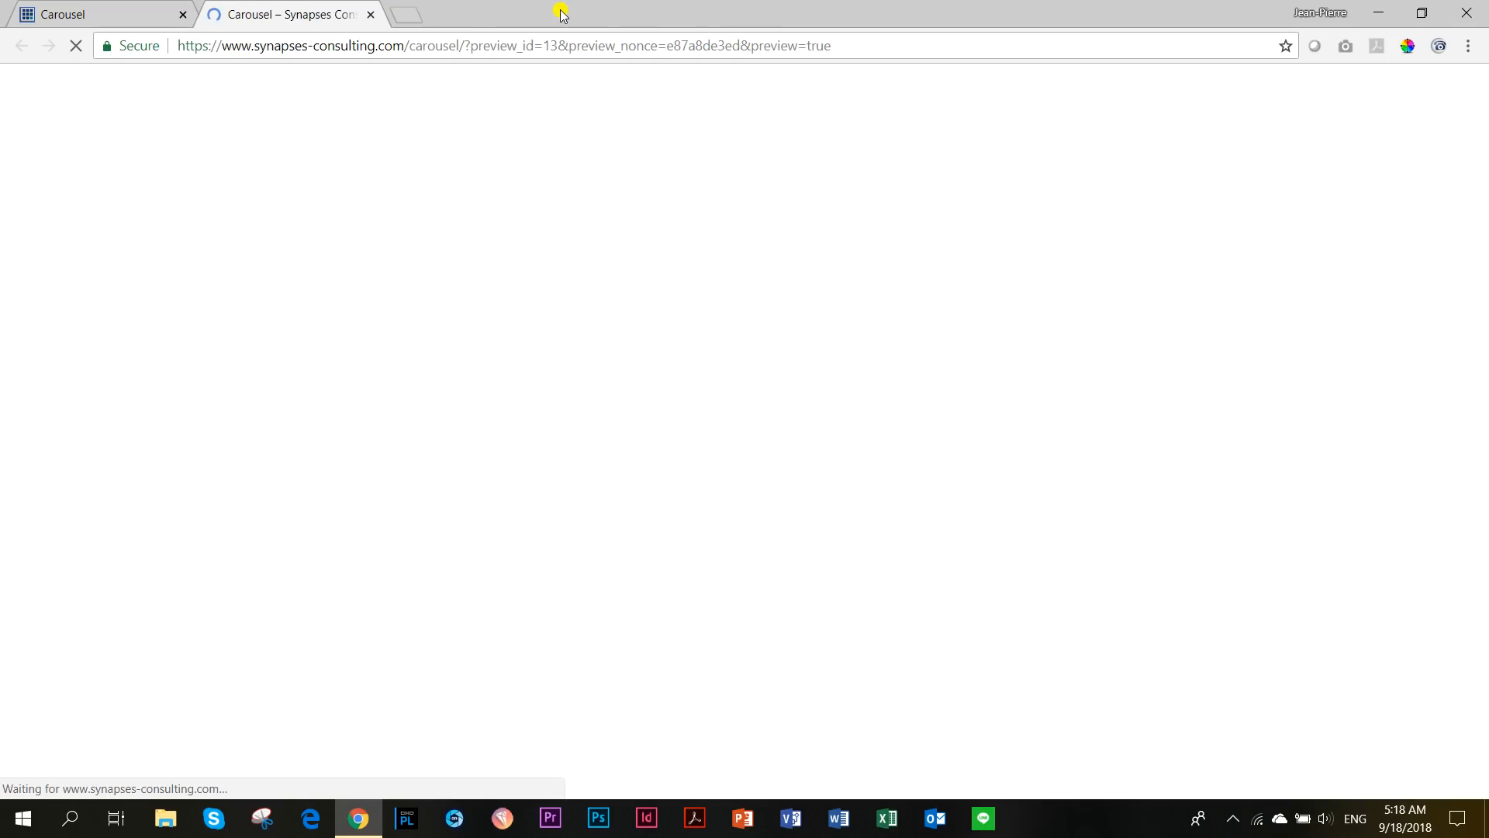
- Play the first video of the gapless carousel in the preview and return to the editor
{"action": "scroll", "coordinate": [797, 342], "scroll_direction": "down", "scroll_amount": 5}
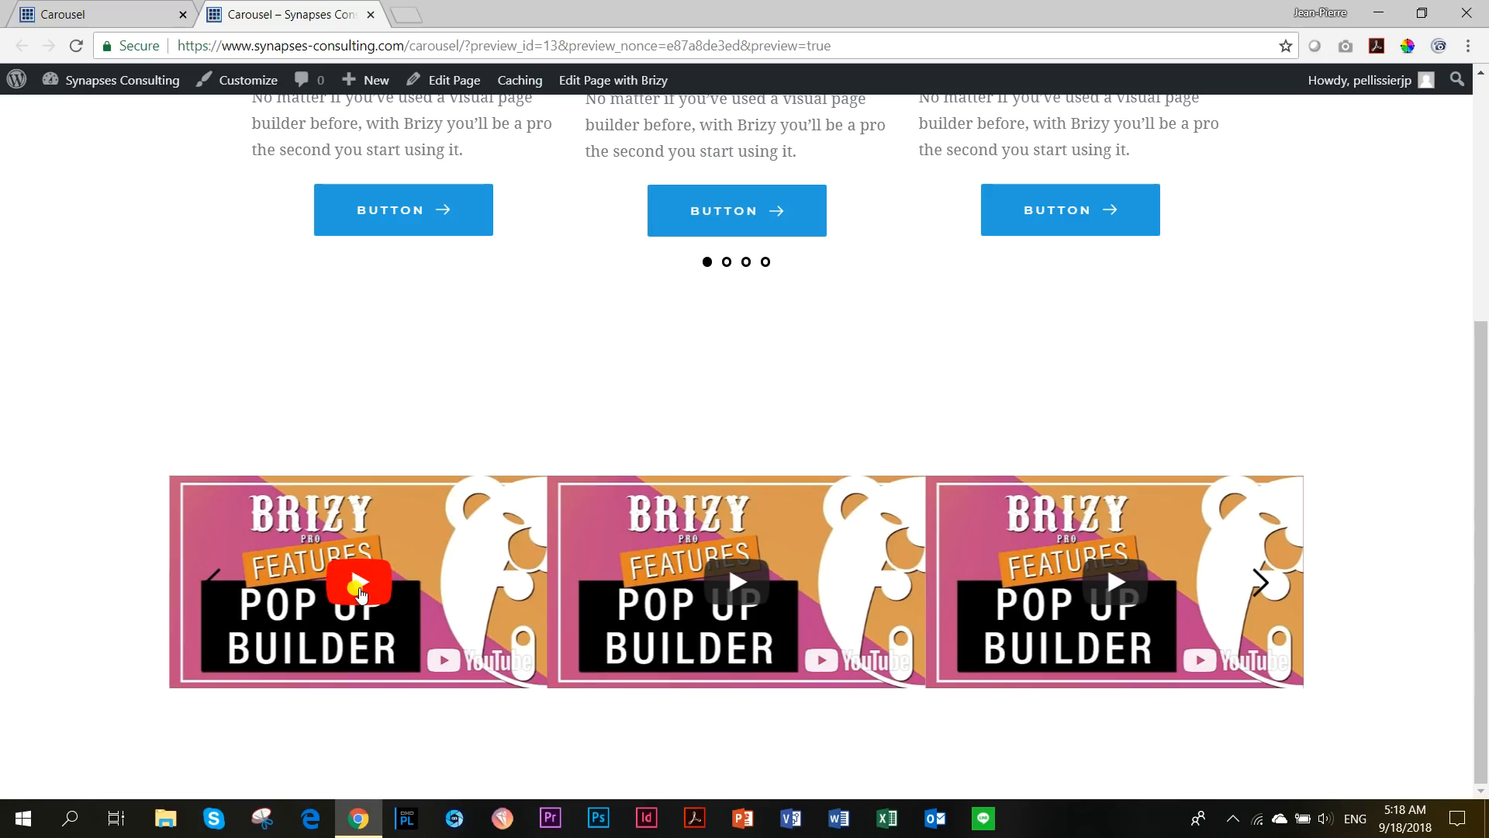
{"action": "left_click", "coordinate": [358, 594]}
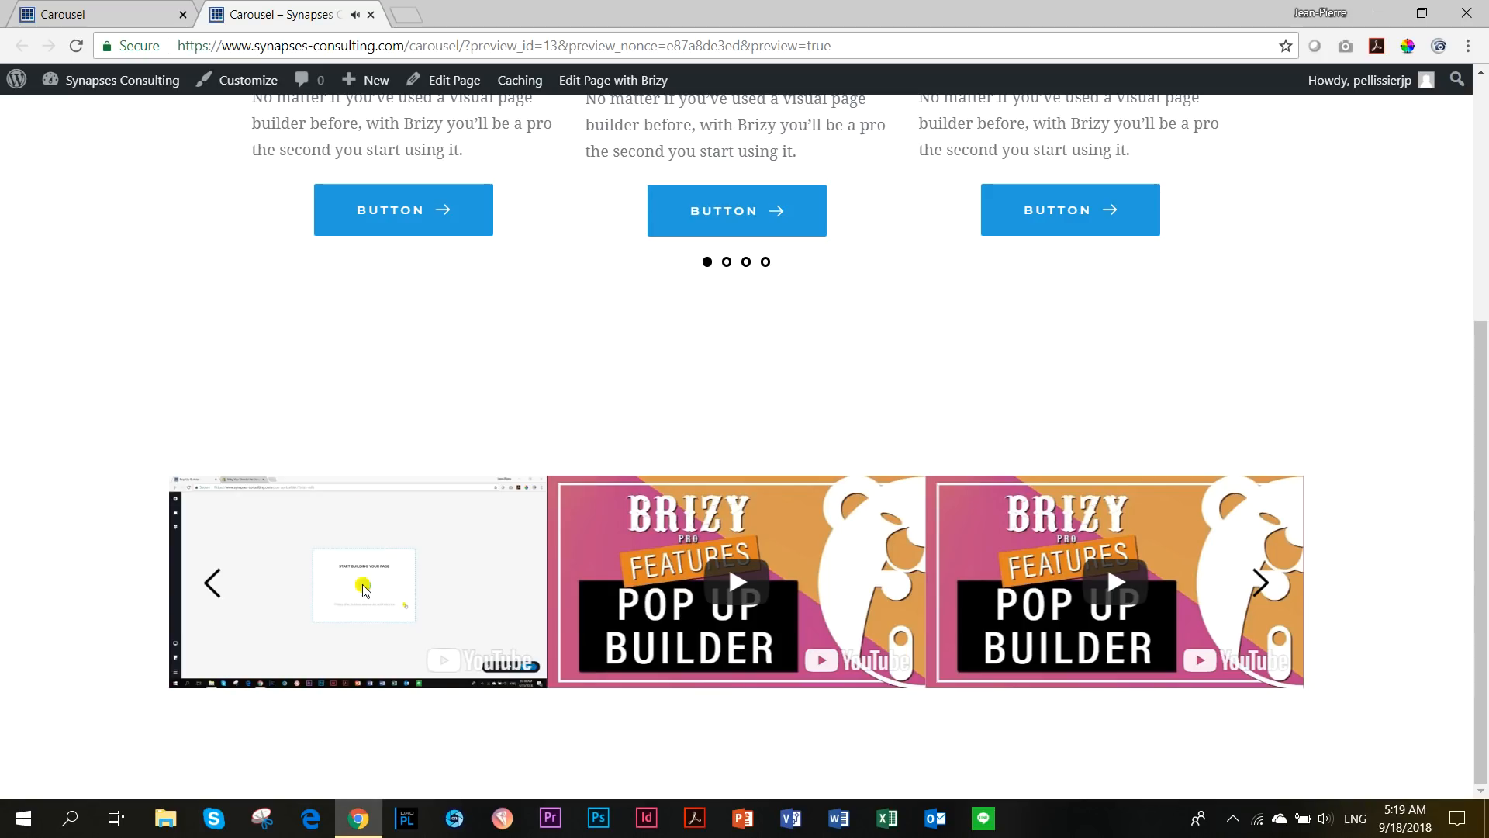
{"action": "left_click", "coordinate": [159, 10]}
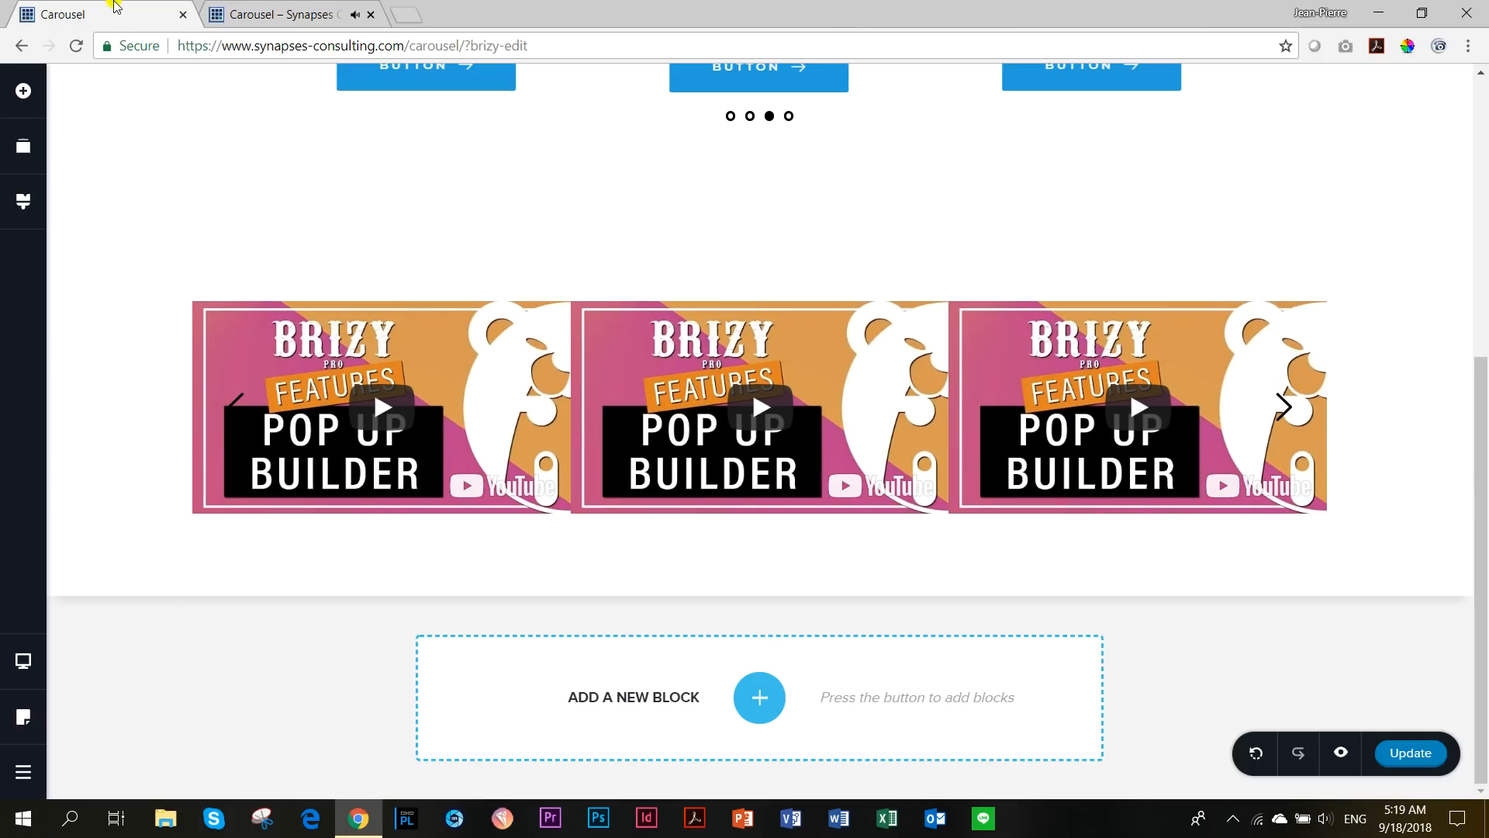
- Examine the first video slide's link, ratio and controls settings
{"action": "left_click", "coordinate": [427, 327]}
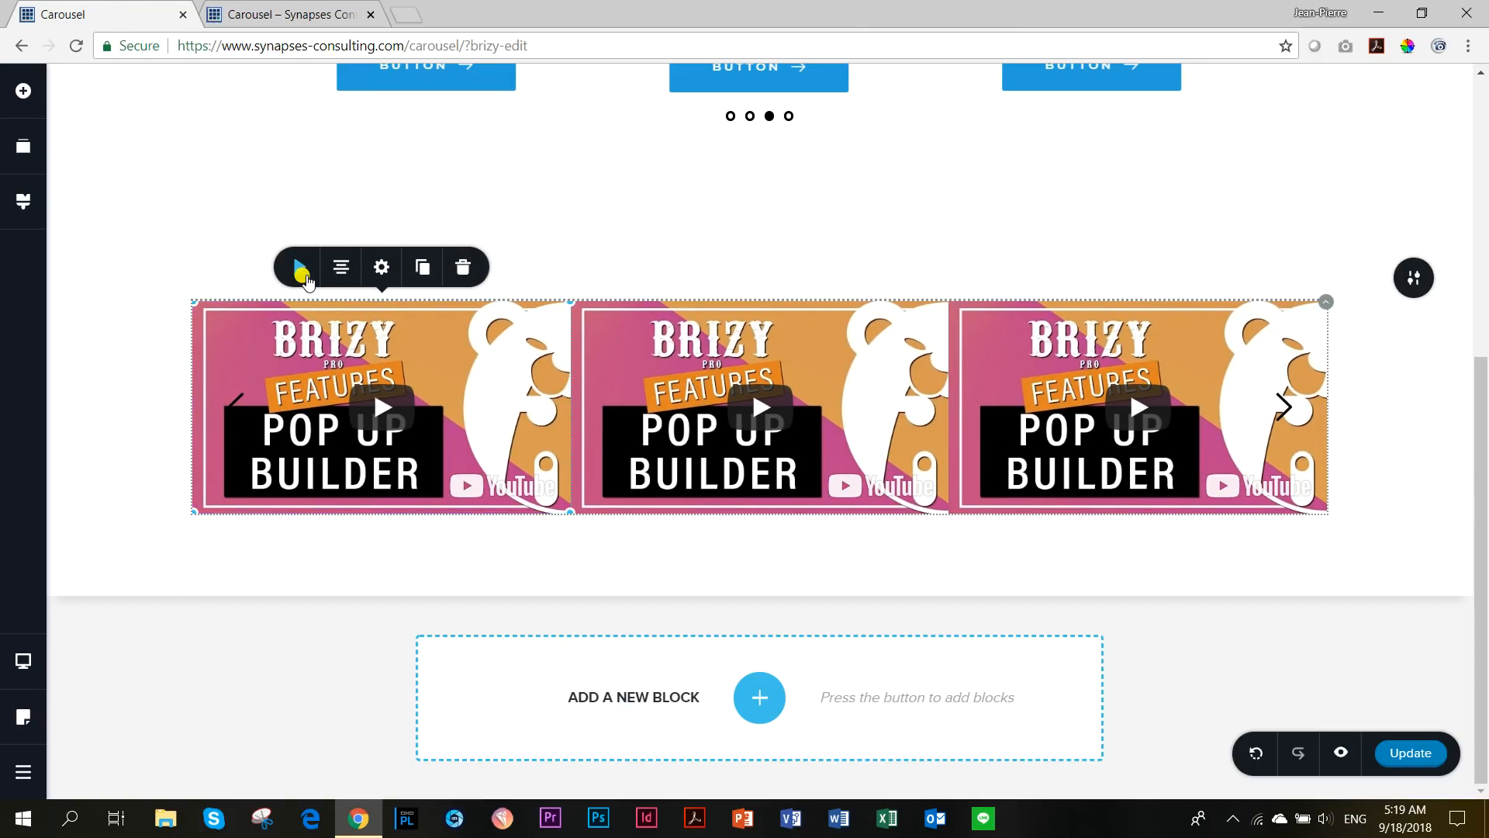
{"action": "left_click", "coordinate": [301, 270]}
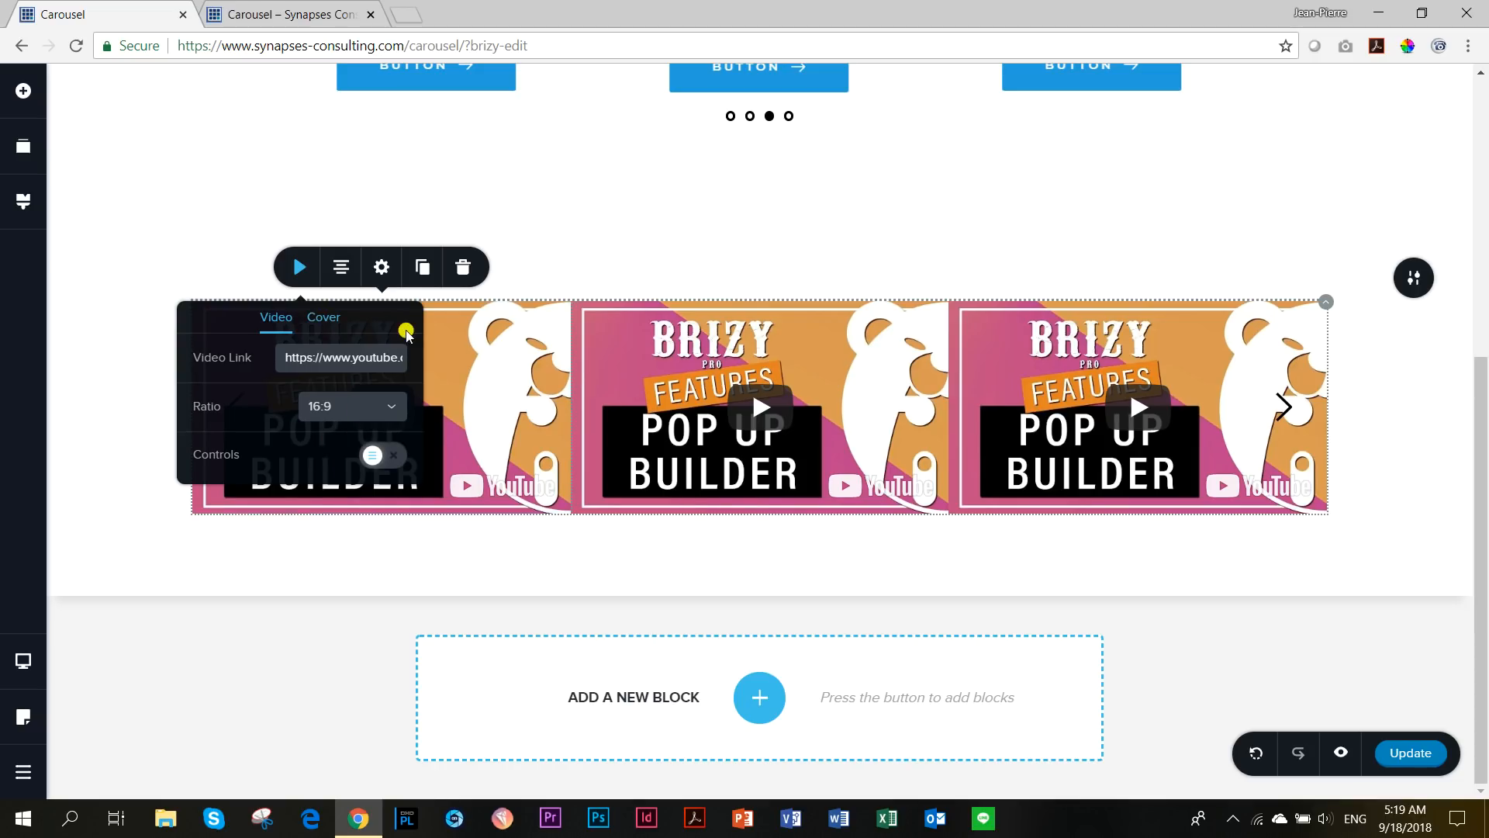
{"action": "left_click", "coordinate": [494, 340]}
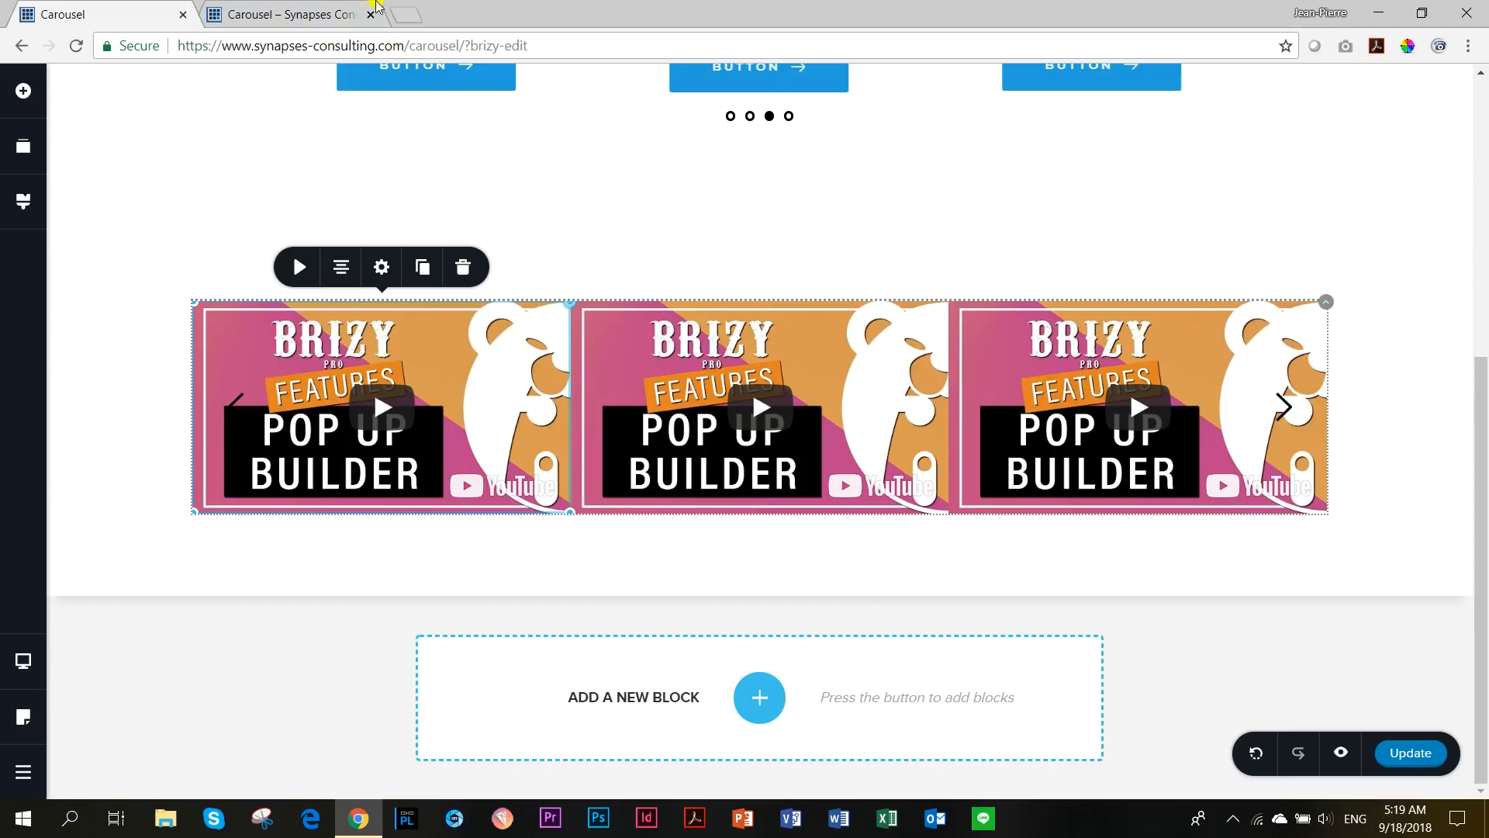
- Compare the video carousel in the page preview with its version in the editor
{"action": "left_click", "coordinate": [305, 17]}
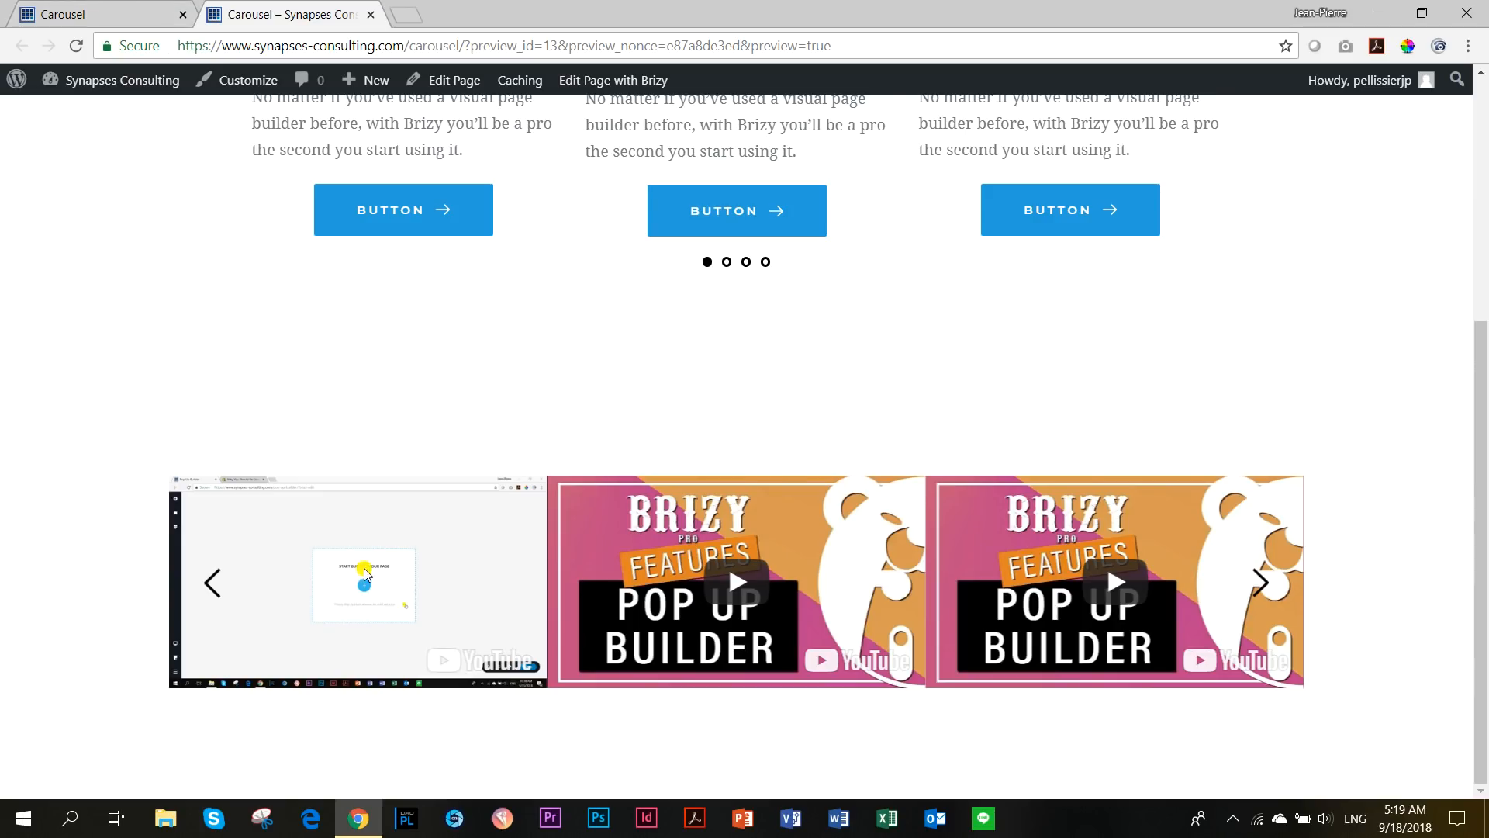
{"action": "left_click", "coordinate": [124, 14]}
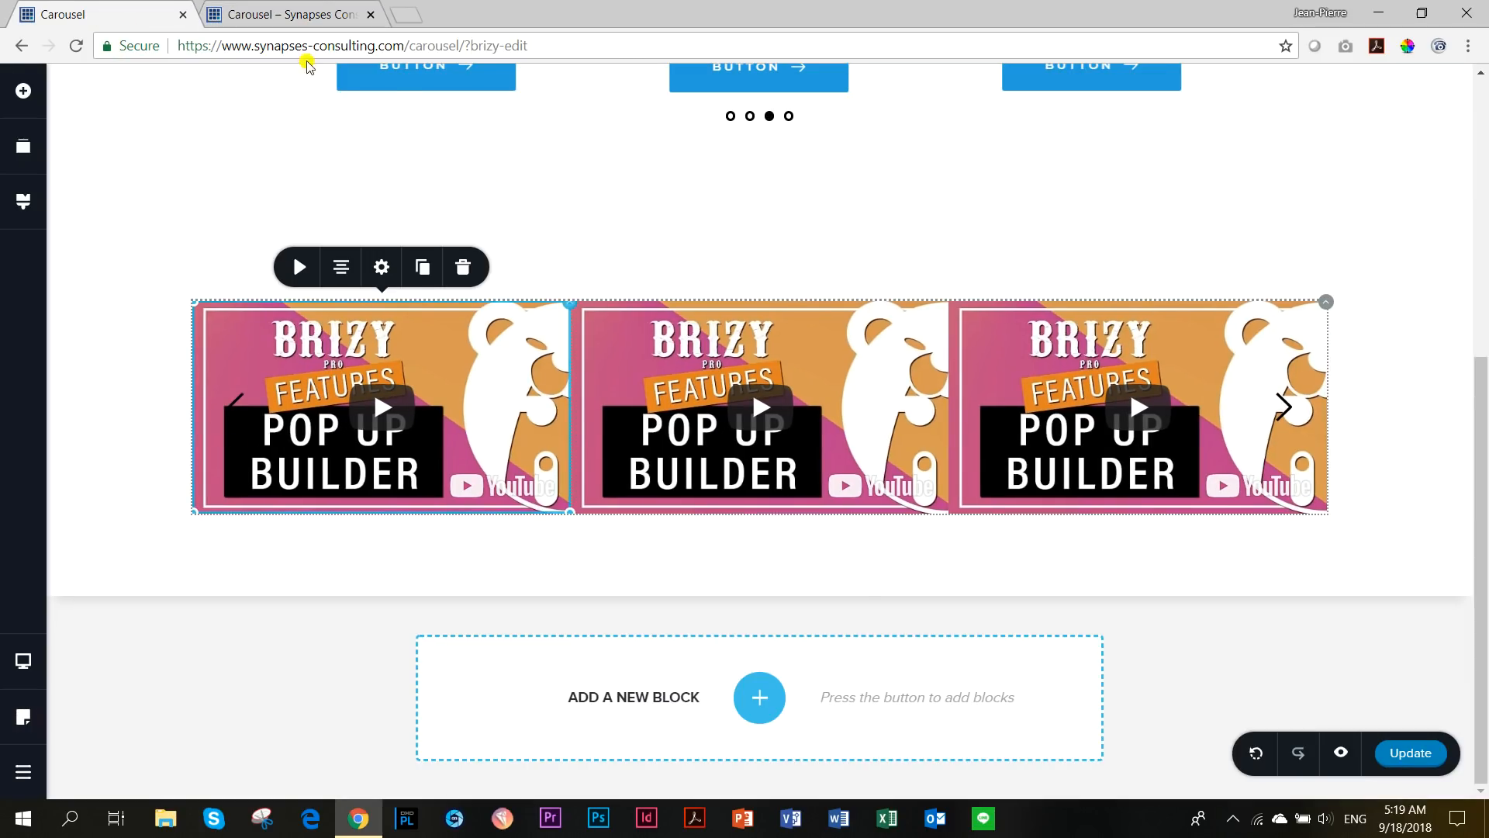
{"action": "left_click", "coordinate": [295, 14]}
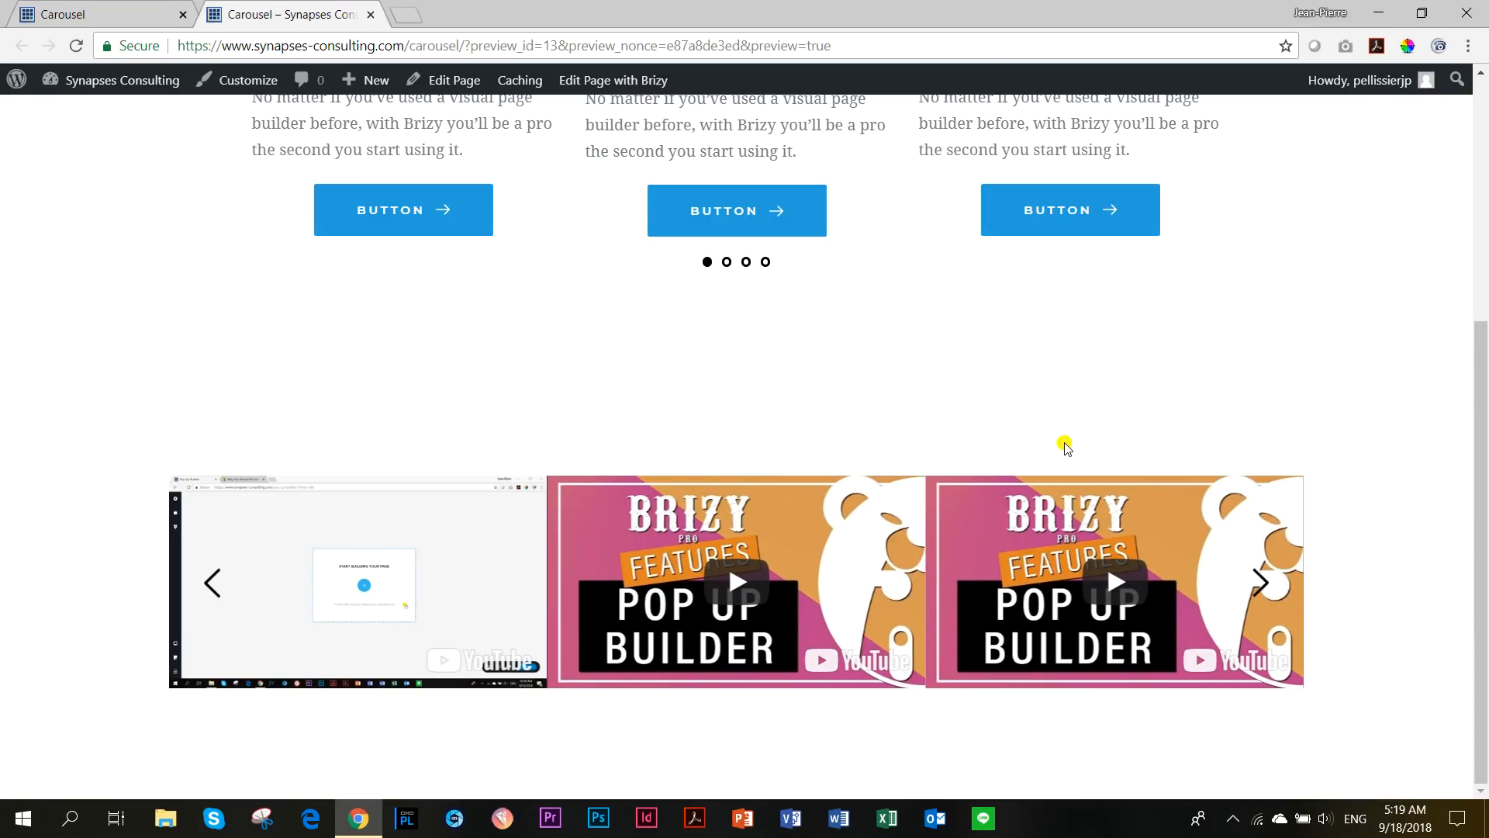
{"action": "left_click", "coordinate": [163, 10]}
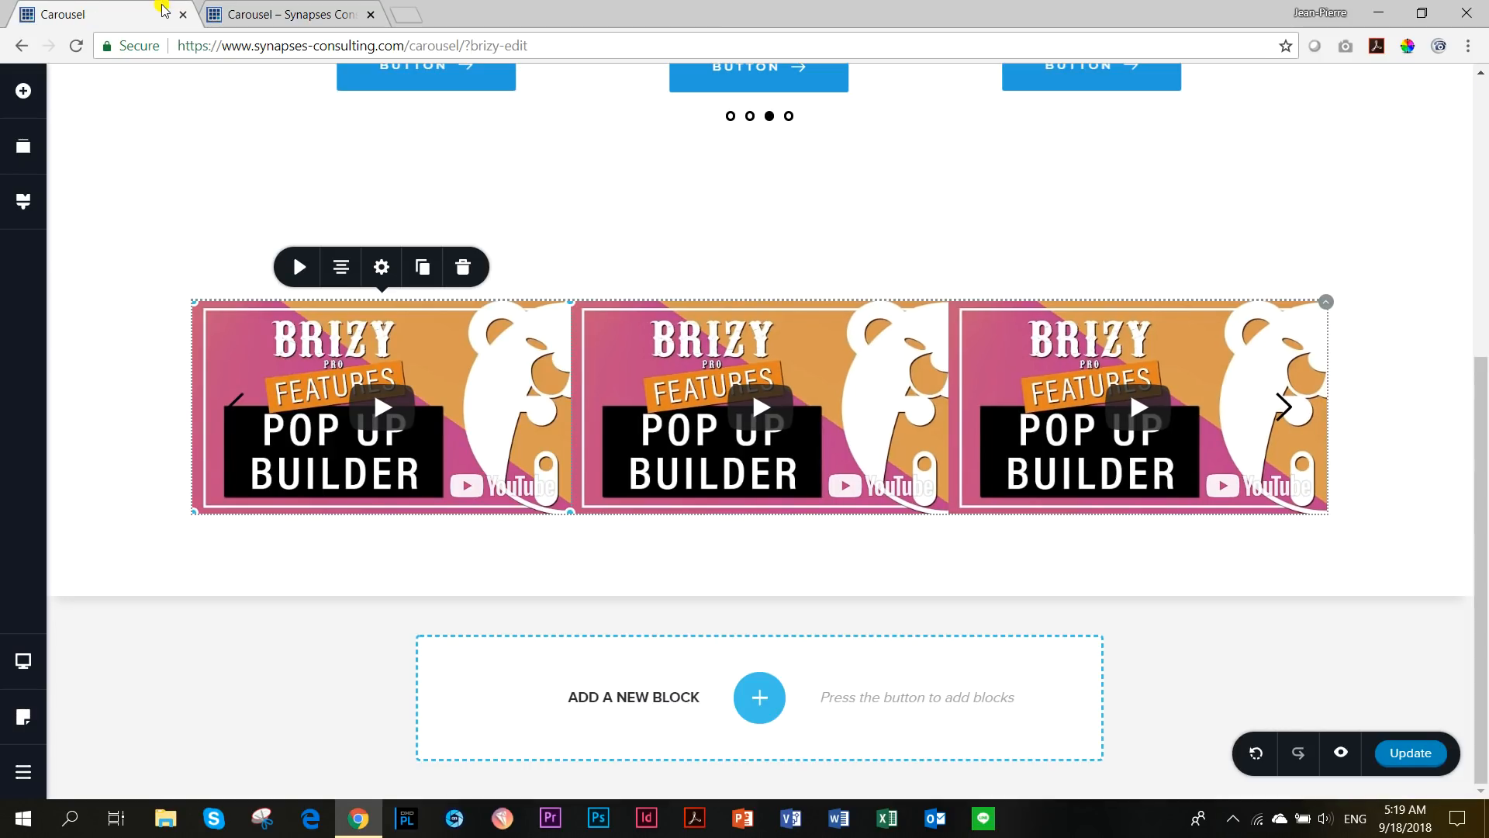